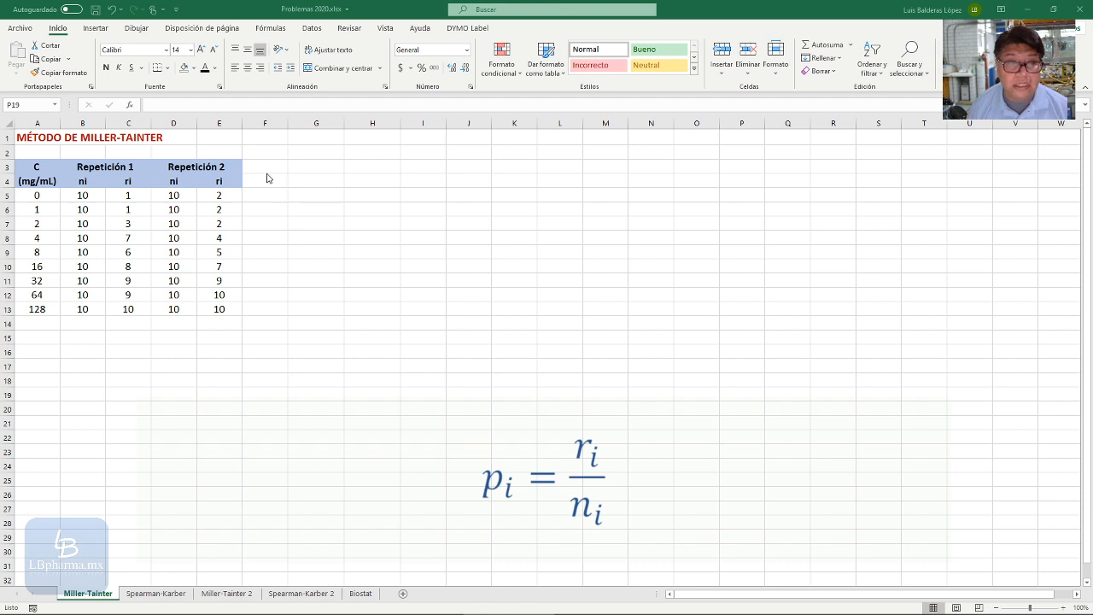
Step: Enter the column headings R1 and R2 in G3:H3, with pi beneath each in G4:H4
{"action": "left_click", "coordinate": [317, 169]}
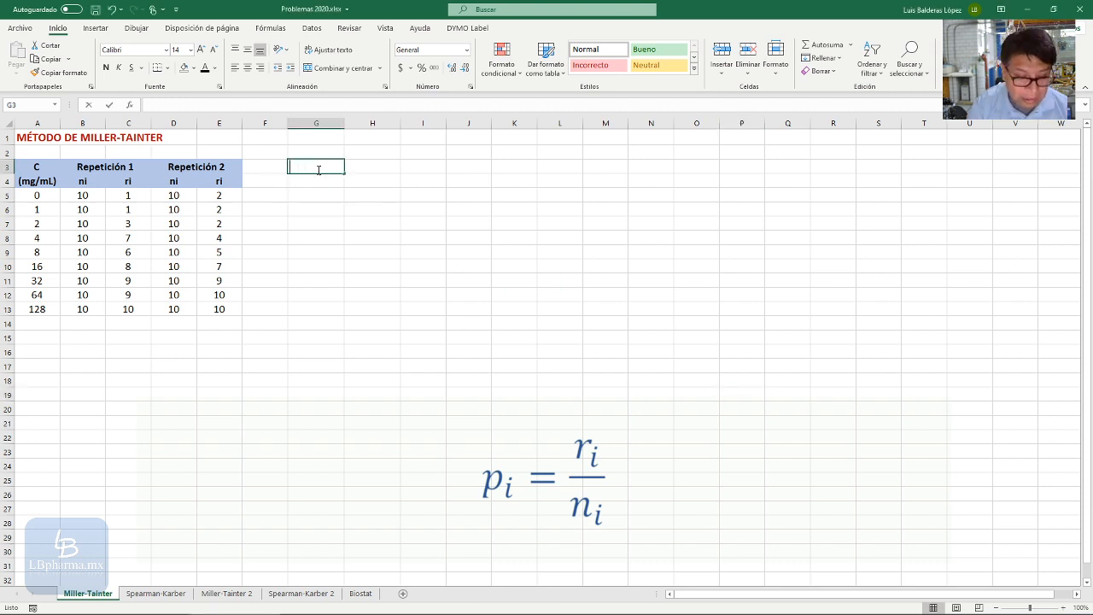
{"action": "type", "text": "R1"}
{"action": "key", "text": "Tab"}
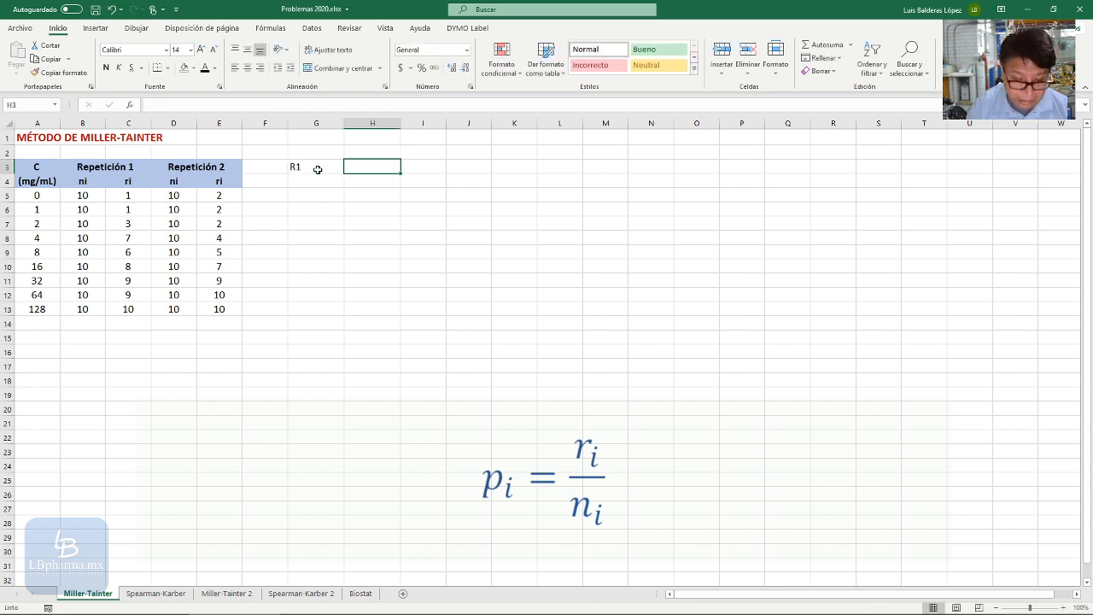
{"action": "type", "text": "R"}
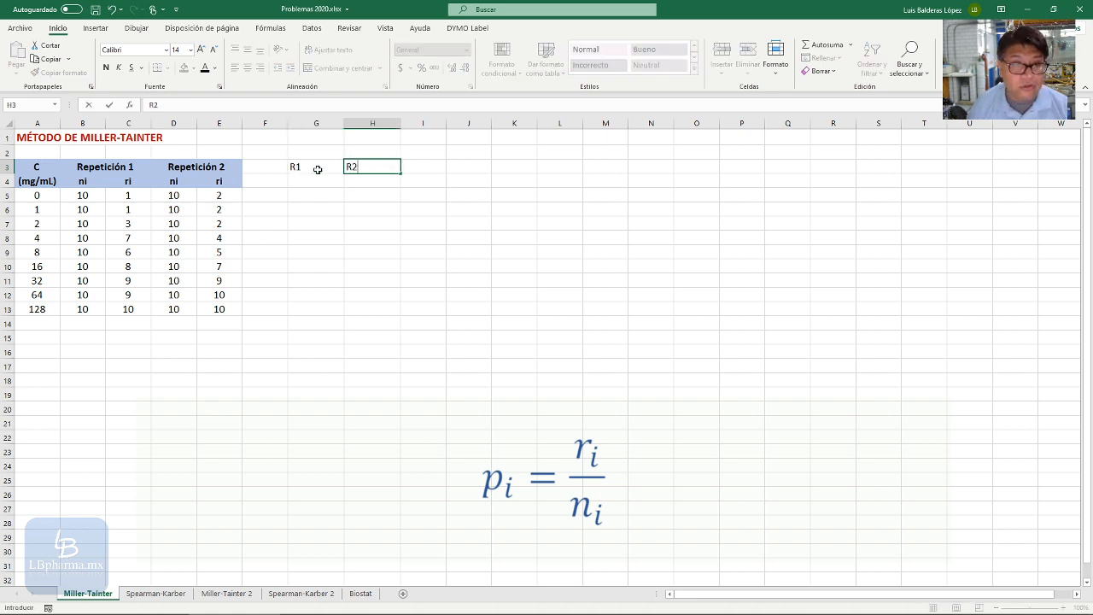
{"action": "type", "text": "2"}
{"action": "left_click", "coordinate": [316, 182]}
{"action": "type", "text": "pi"}
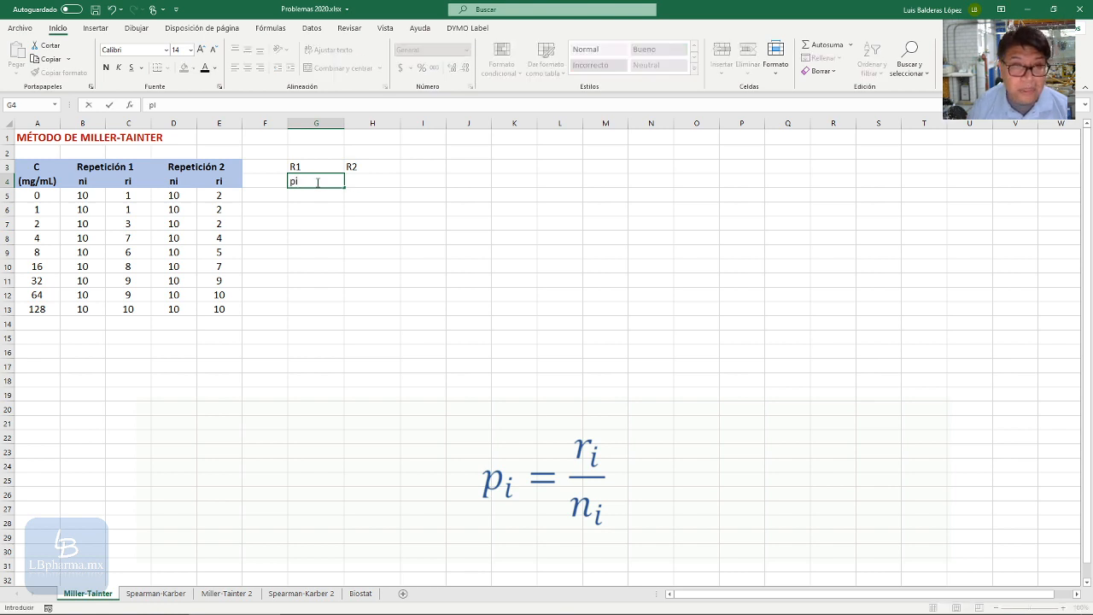
{"action": "left_click", "coordinate": [381, 182]}
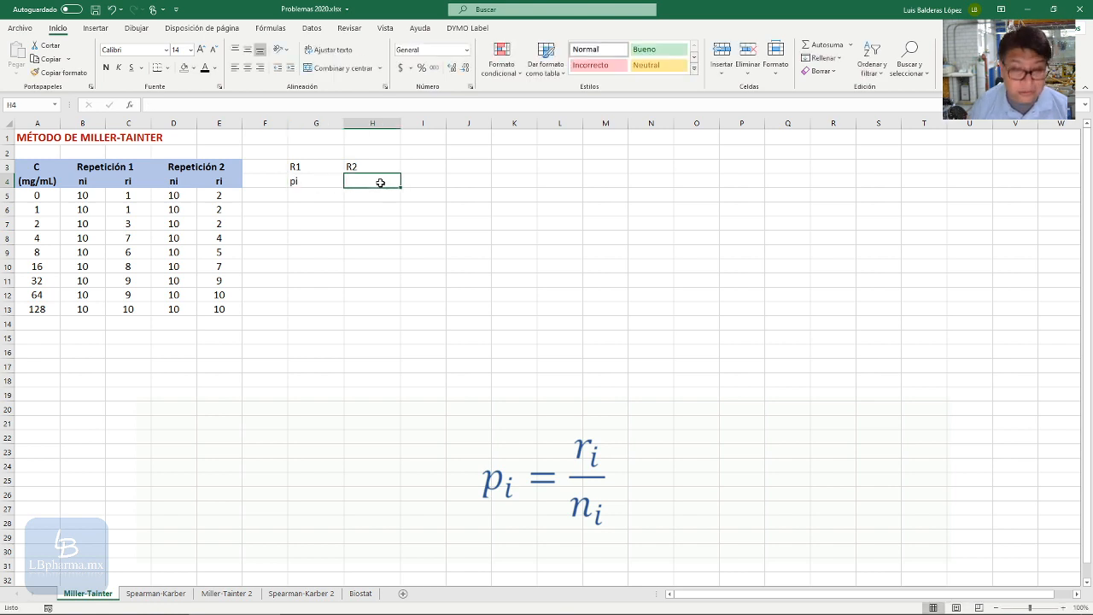
{"action": "type", "text": "pi"}
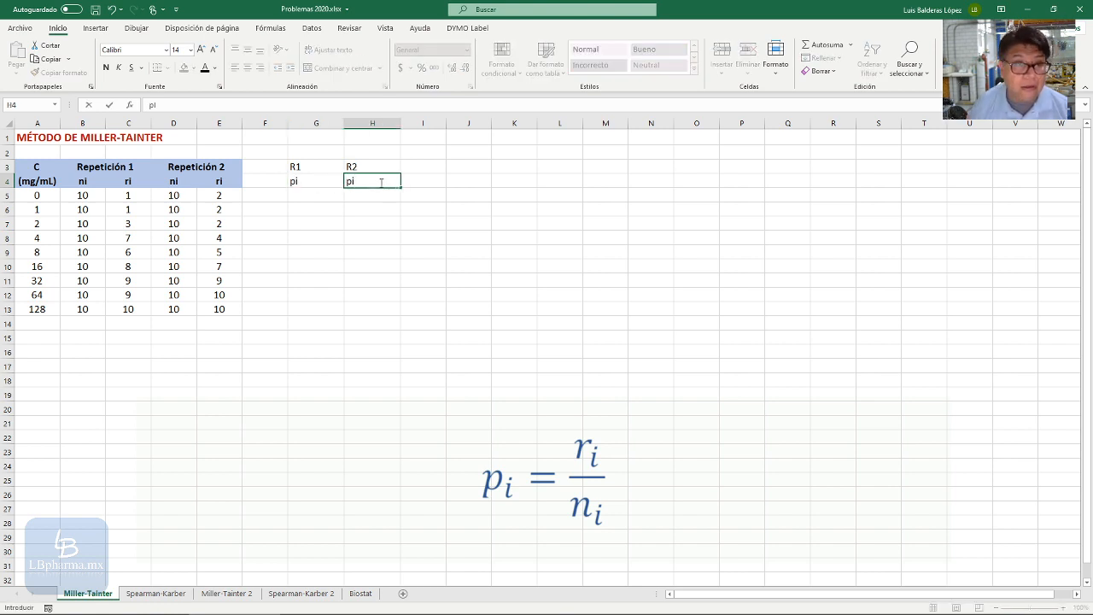
Step: Calculate pi for the first repetition with =C5/B5 in G5 and fill it down to G13
{"action": "left_click", "coordinate": [316, 197]}
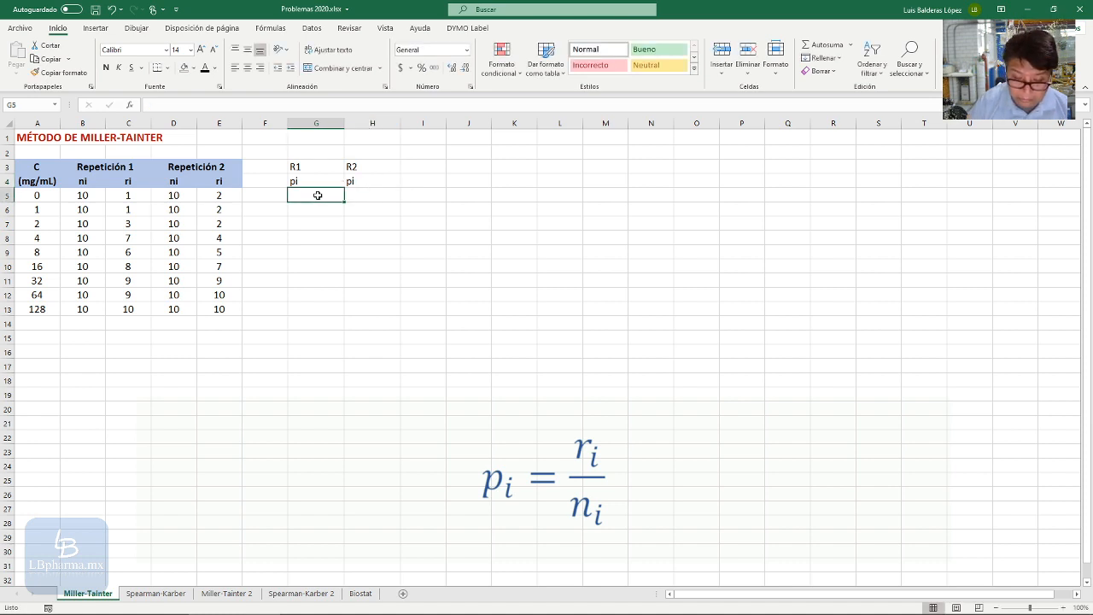
{"action": "type", "text": "="}
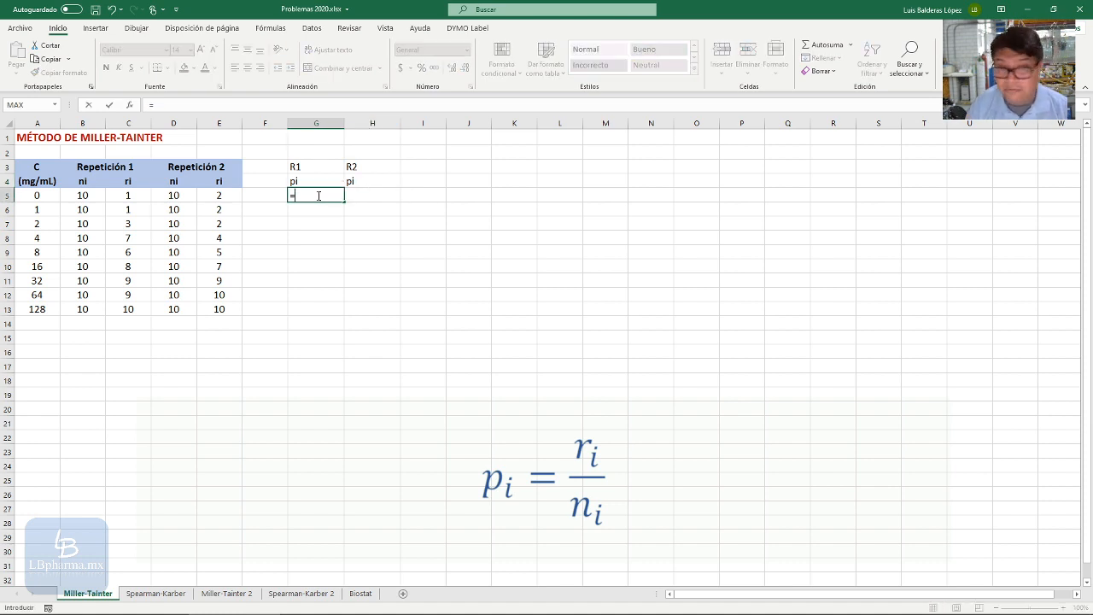
{"action": "left_click", "coordinate": [141, 195]}
{"action": "type", "text": "/"}
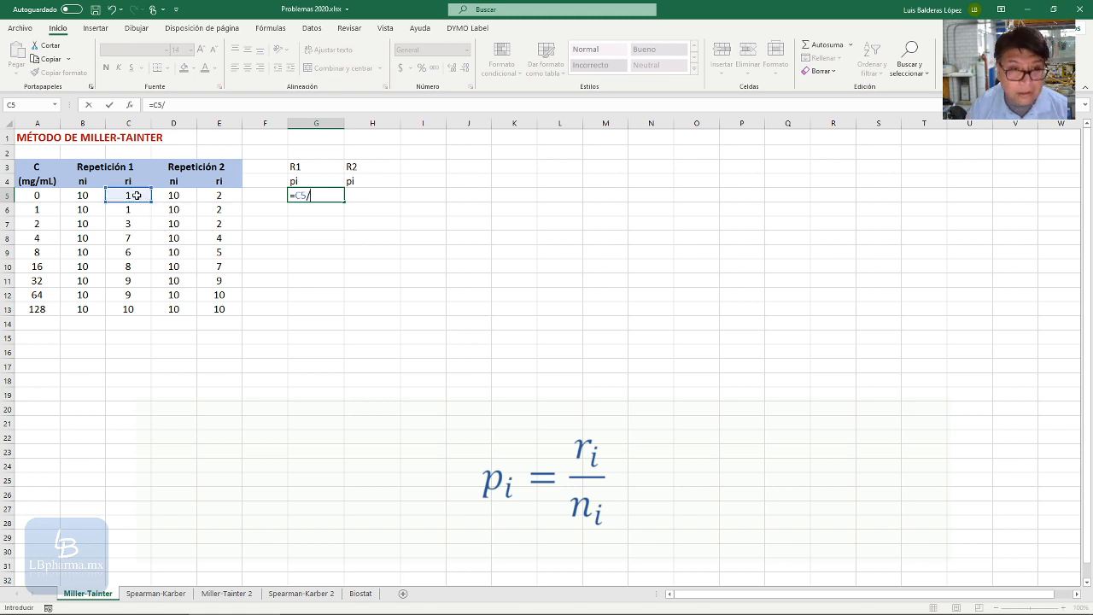
{"action": "left_click", "coordinate": [90, 197]}
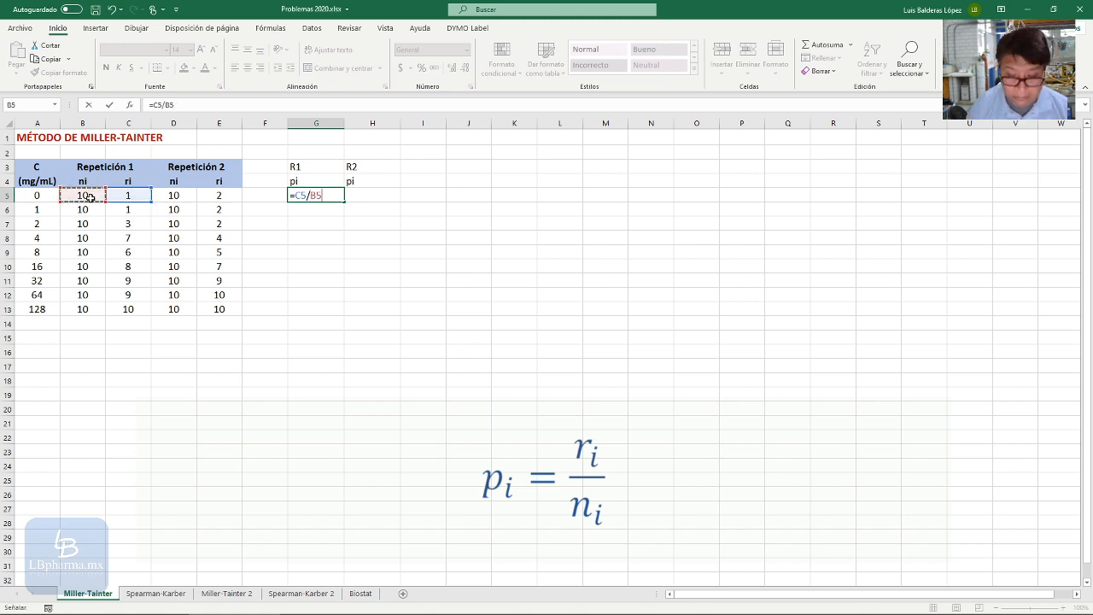
{"action": "key", "text": "Return"}
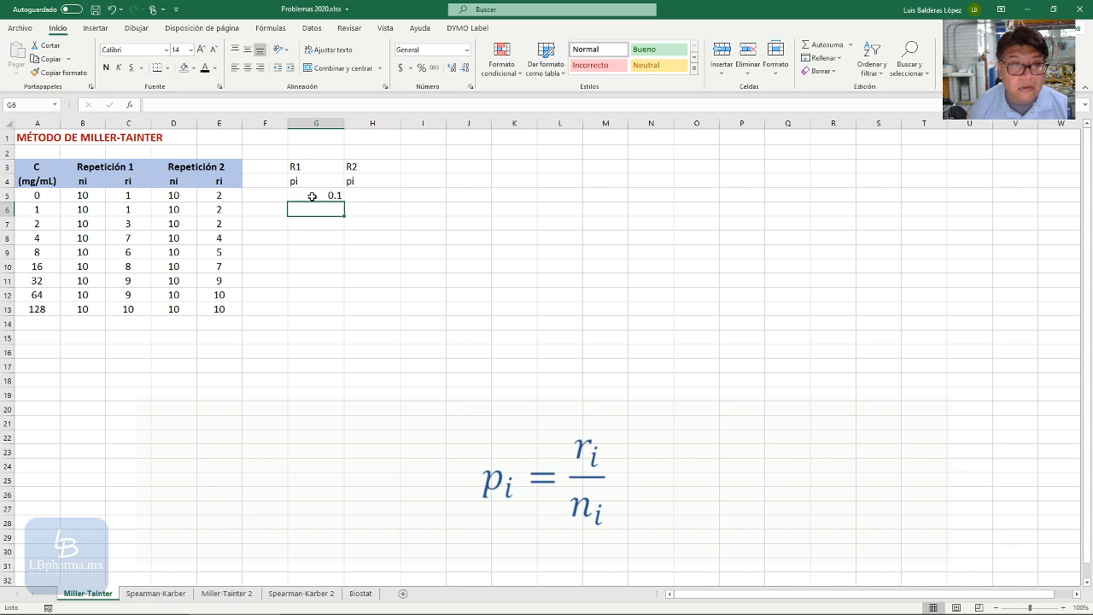
{"action": "left_click_drag", "start_coordinate": [349, 204], "coordinate": [329, 313]}
Step: Calculate pi for the second repetition with =E5/D5 in H5 and fill it down to H13
{"action": "left_click", "coordinate": [379, 195]}
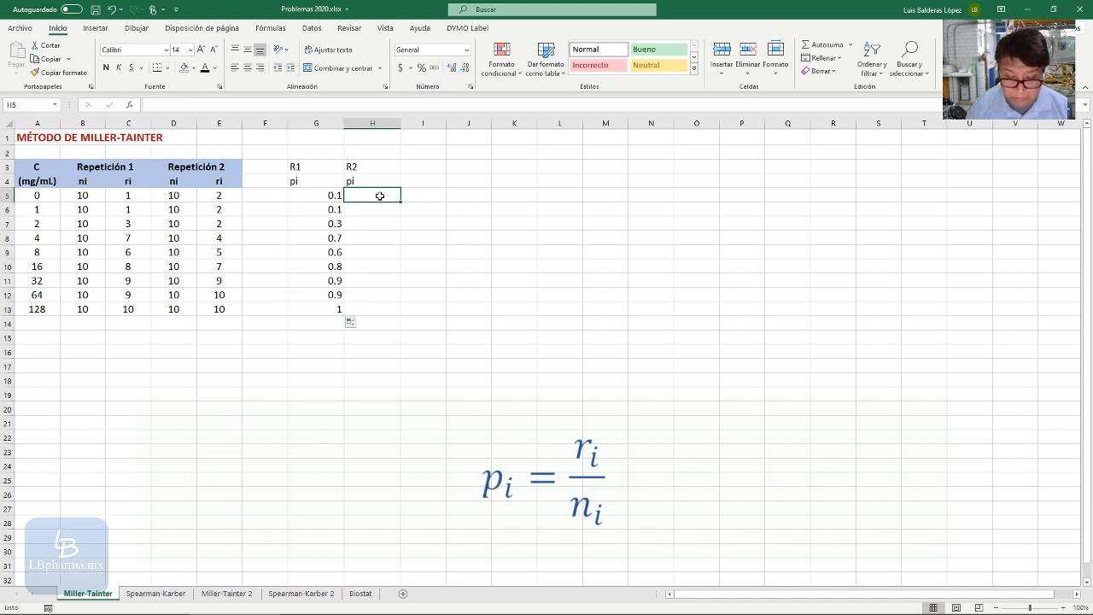
{"action": "type", "text": "="}
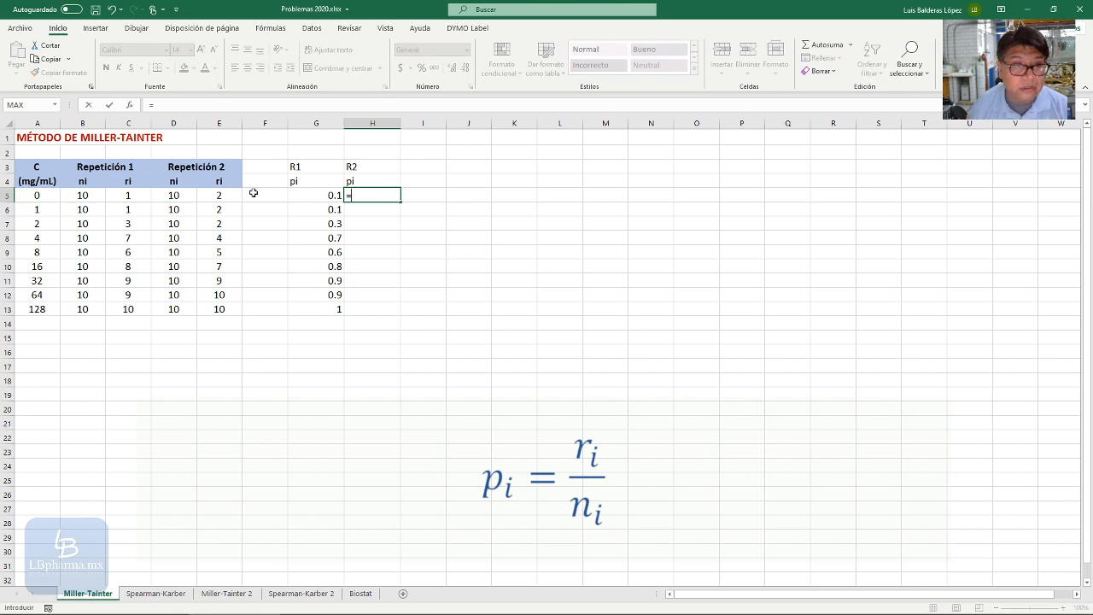
{"action": "left_click", "coordinate": [219, 196]}
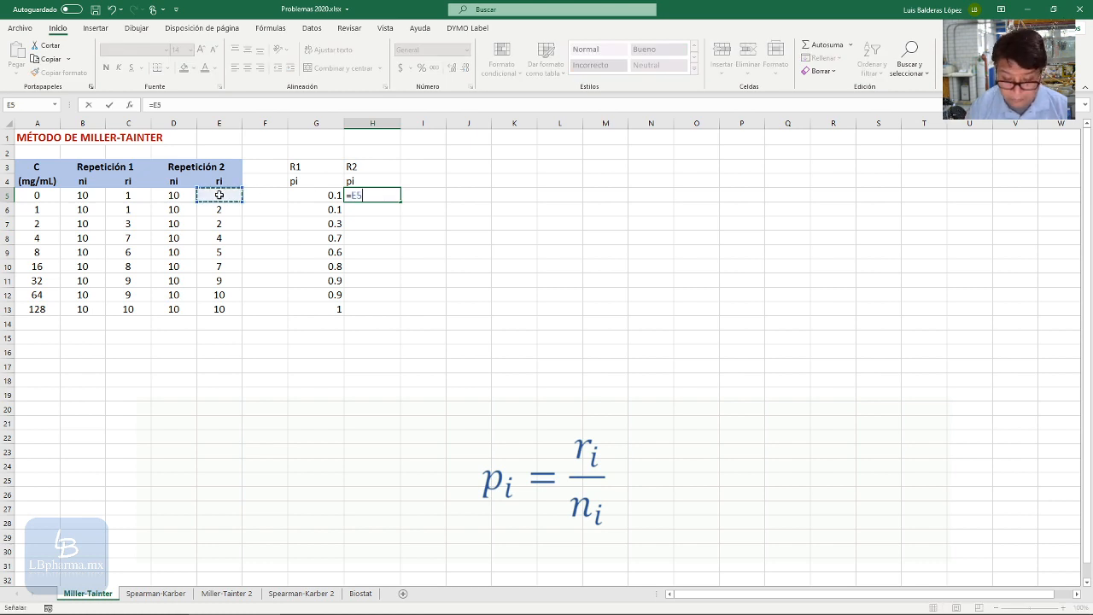
{"action": "type", "text": "/"}
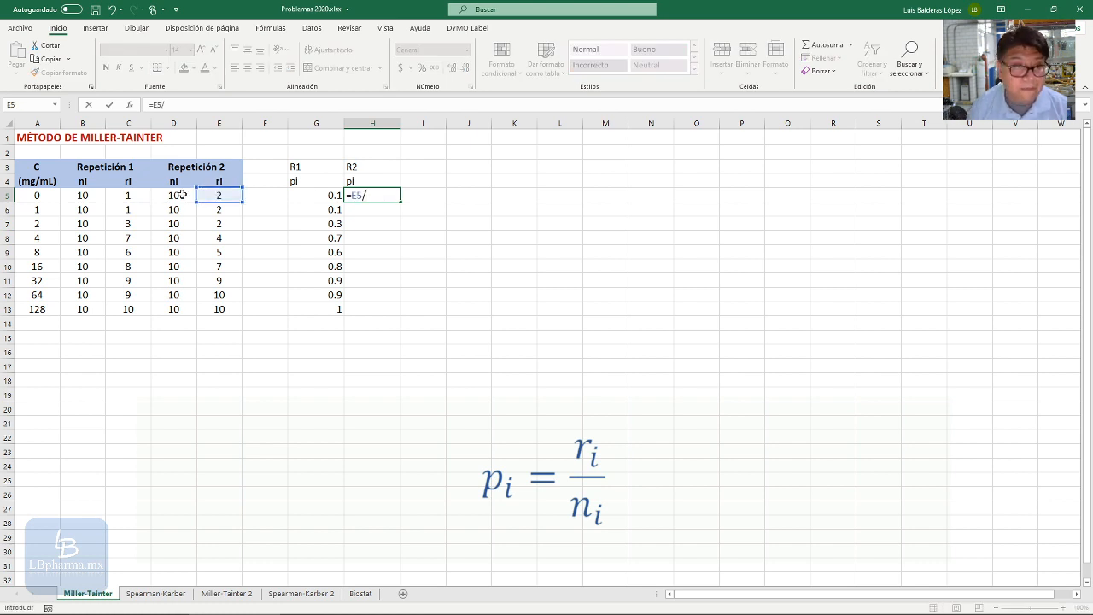
{"action": "left_click", "coordinate": [180, 196]}
{"action": "key", "text": "Return"}
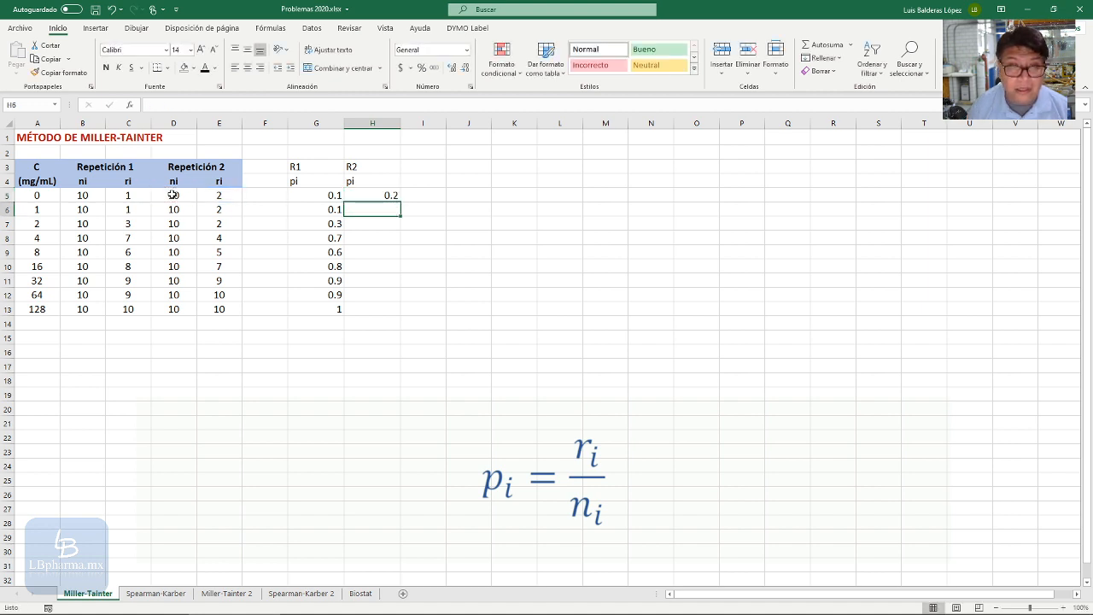
{"action": "left_click", "coordinate": [374, 195]}
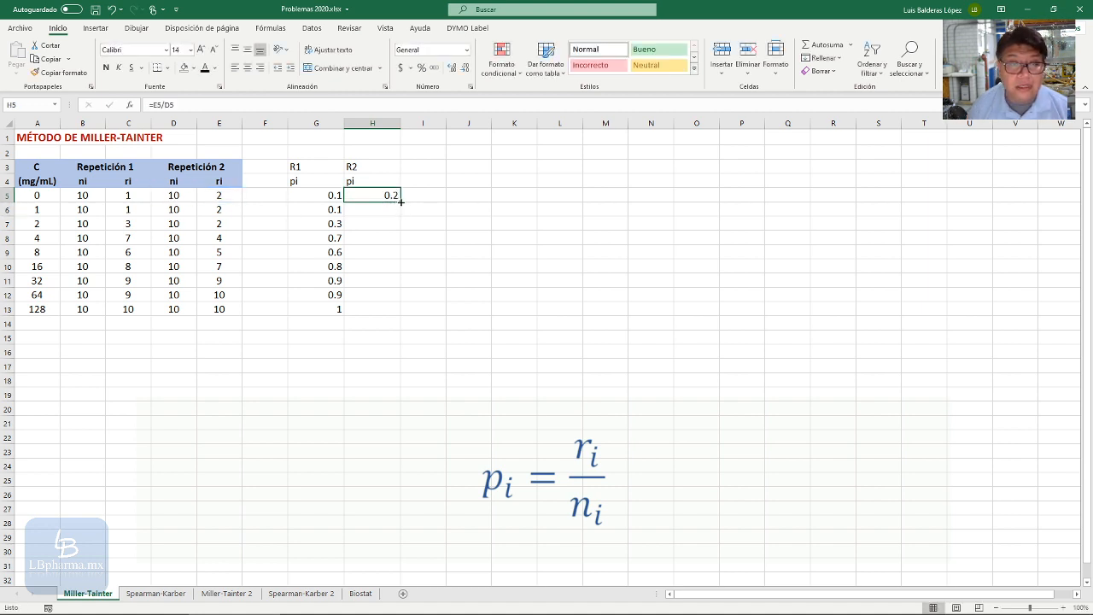
{"action": "left_click_drag", "start_coordinate": [400, 202], "coordinate": [402, 317]}
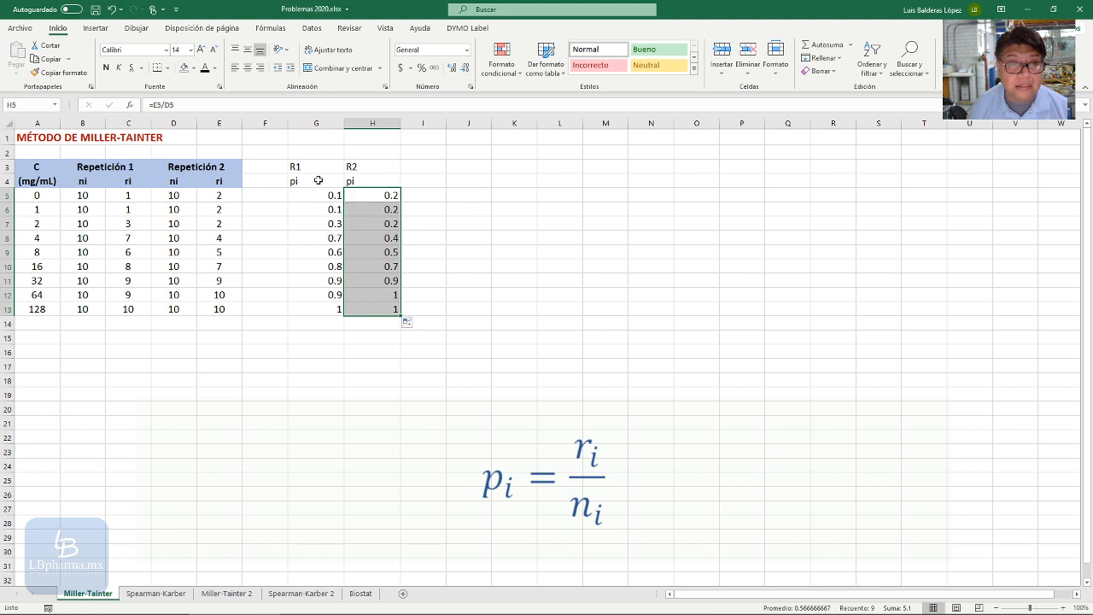
Step: Make the R1, R2 and pi headings in G3:H4 bold
{"action": "left_click_drag", "start_coordinate": [336, 163], "coordinate": [355, 177]}
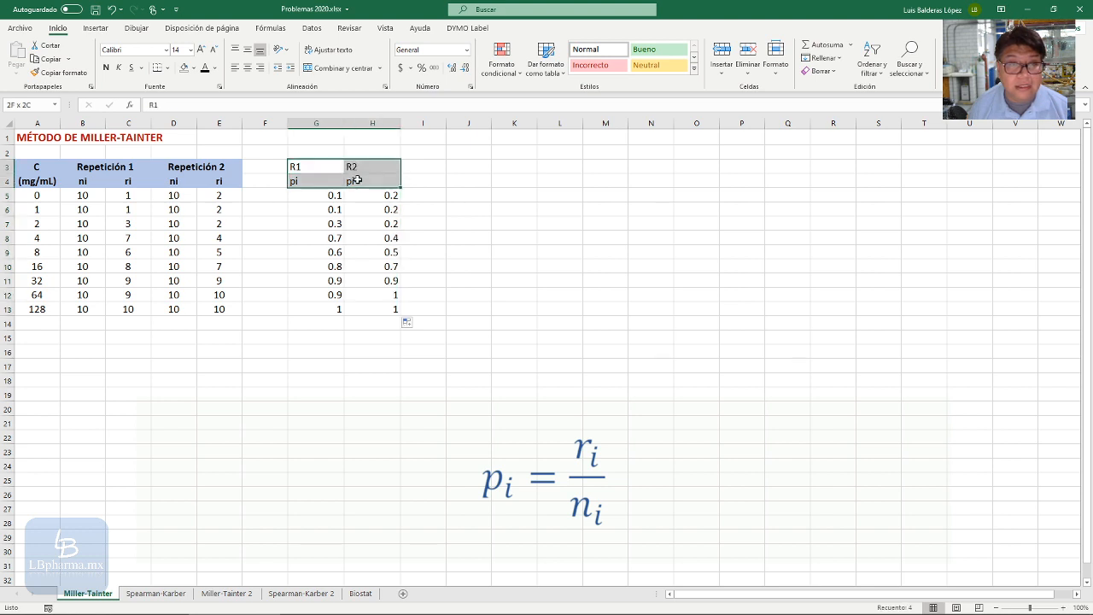
{"action": "left_click", "coordinate": [106, 68]}
{"action": "left_click", "coordinate": [427, 237]}
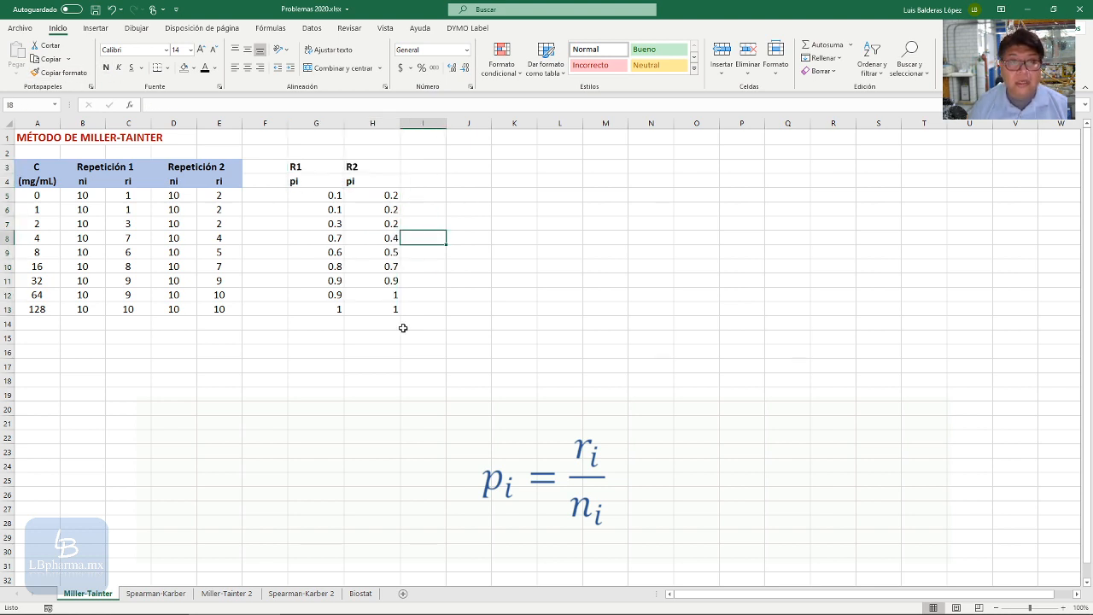
{"action": "left_click", "coordinate": [469, 502]}
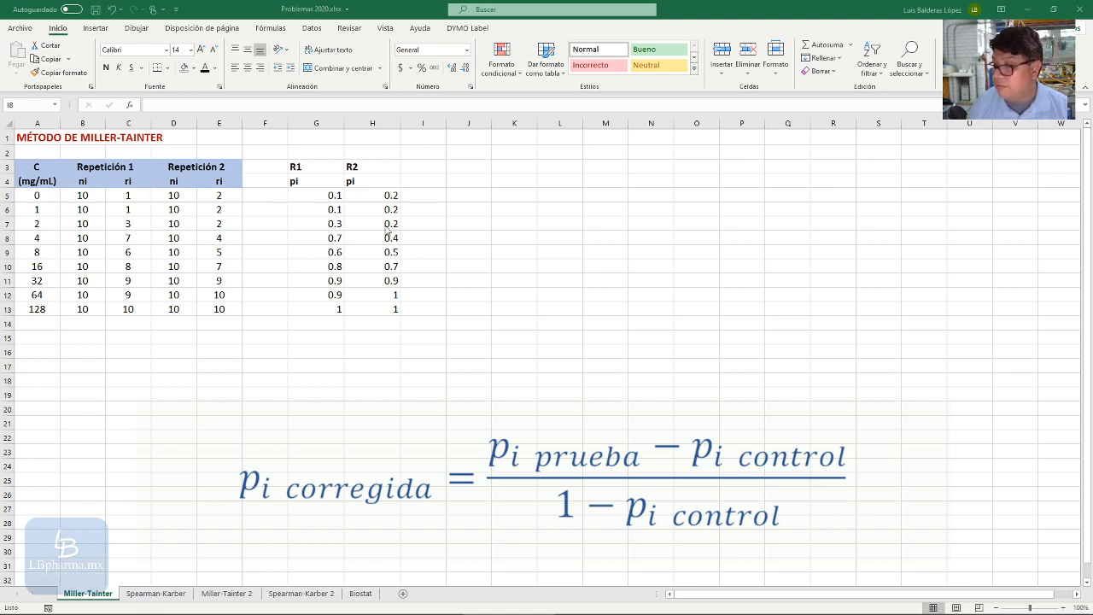
Step: Enter the heading "Correción de Abbott" in I3
{"action": "left_click", "coordinate": [439, 167]}
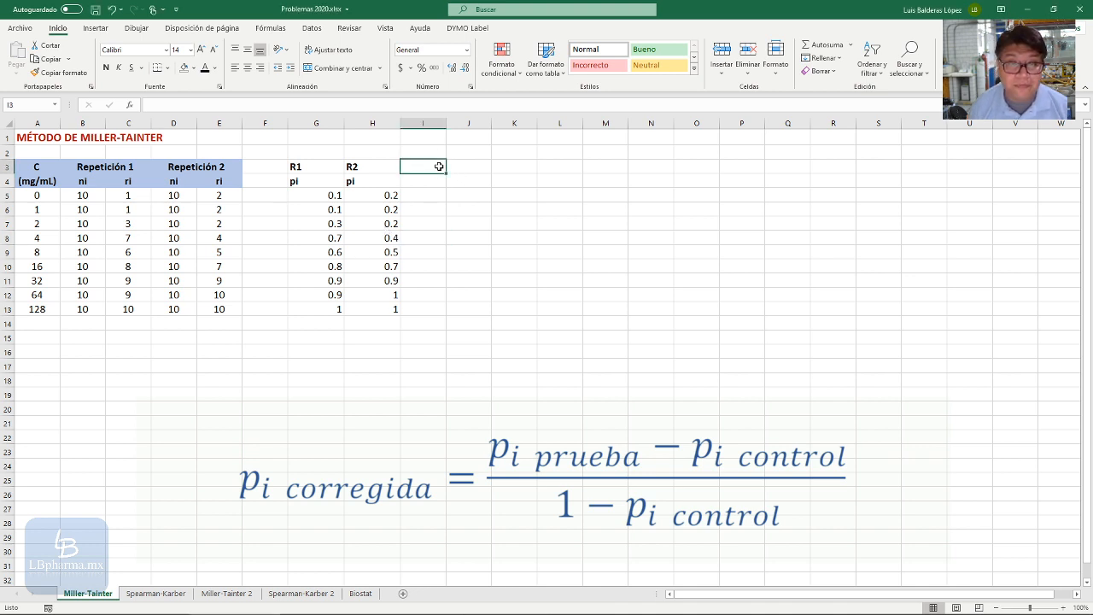
{"action": "type", "text": "Corre"}
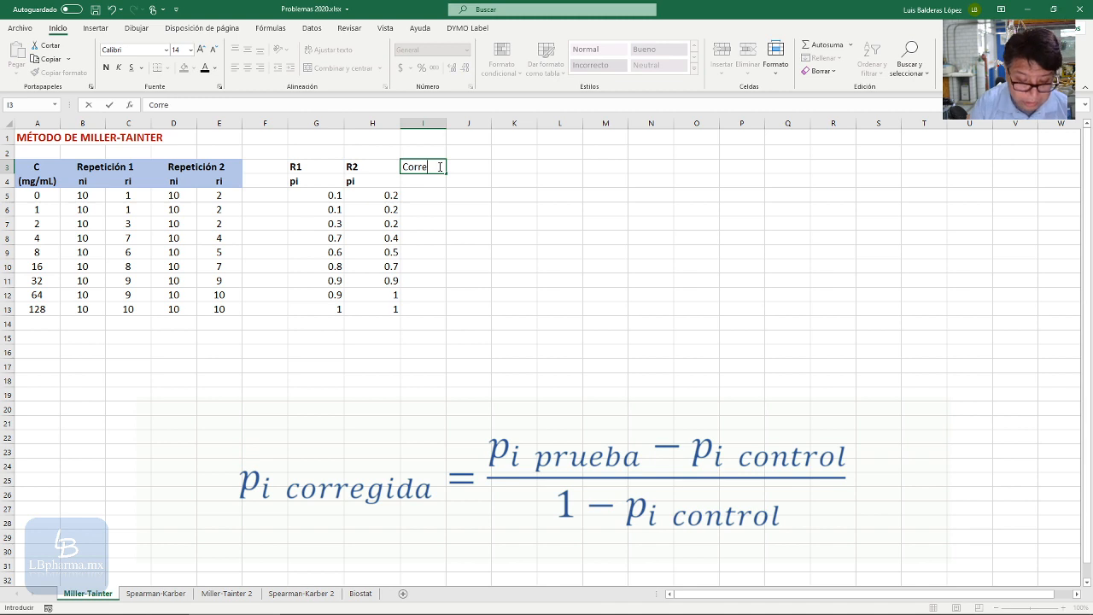
{"action": "type", "text": "ción de"}
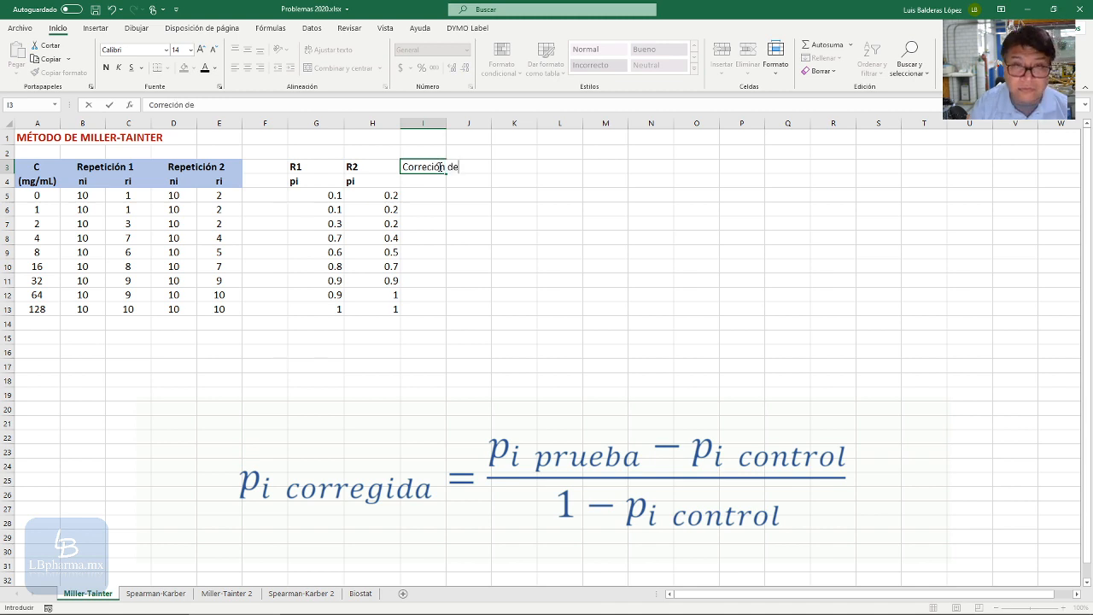
{"action": "type", "text": " Abbott"}
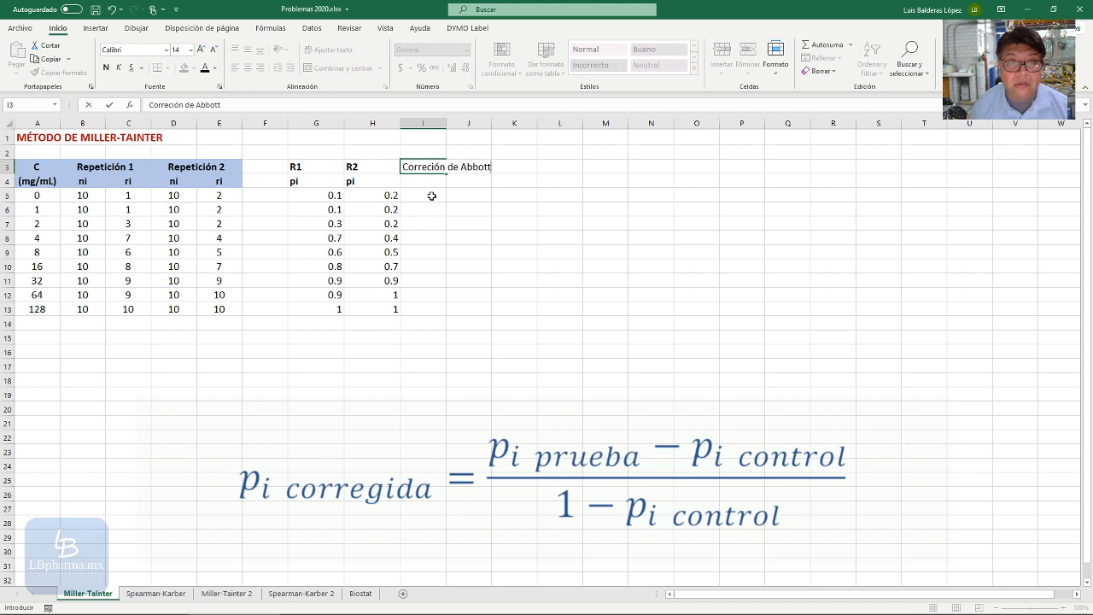
{"action": "left_click", "coordinate": [431, 195]}
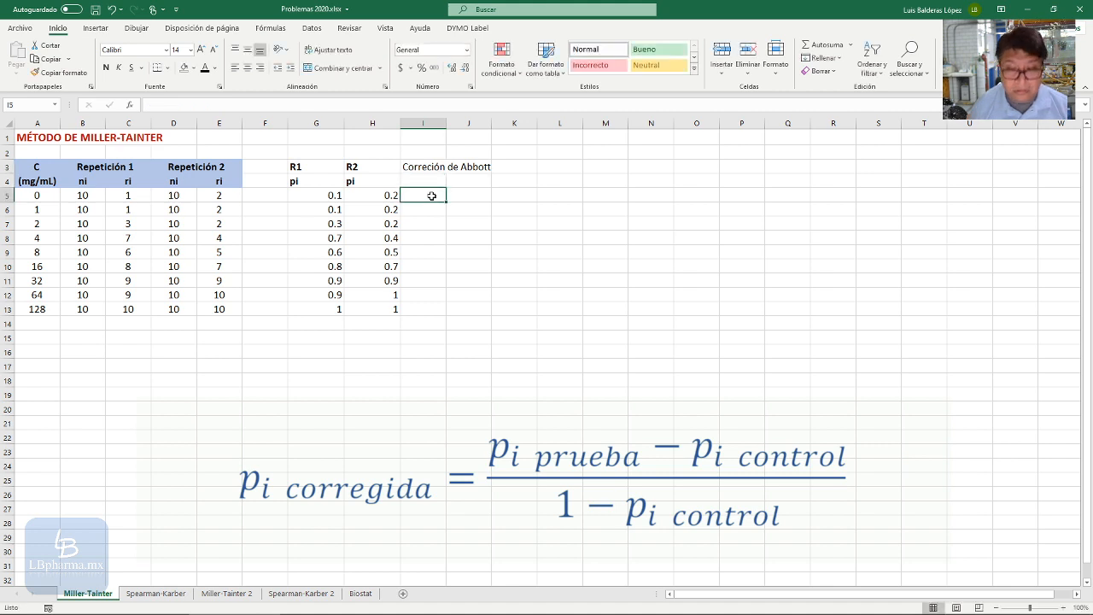
{"action": "type", "text": "="}
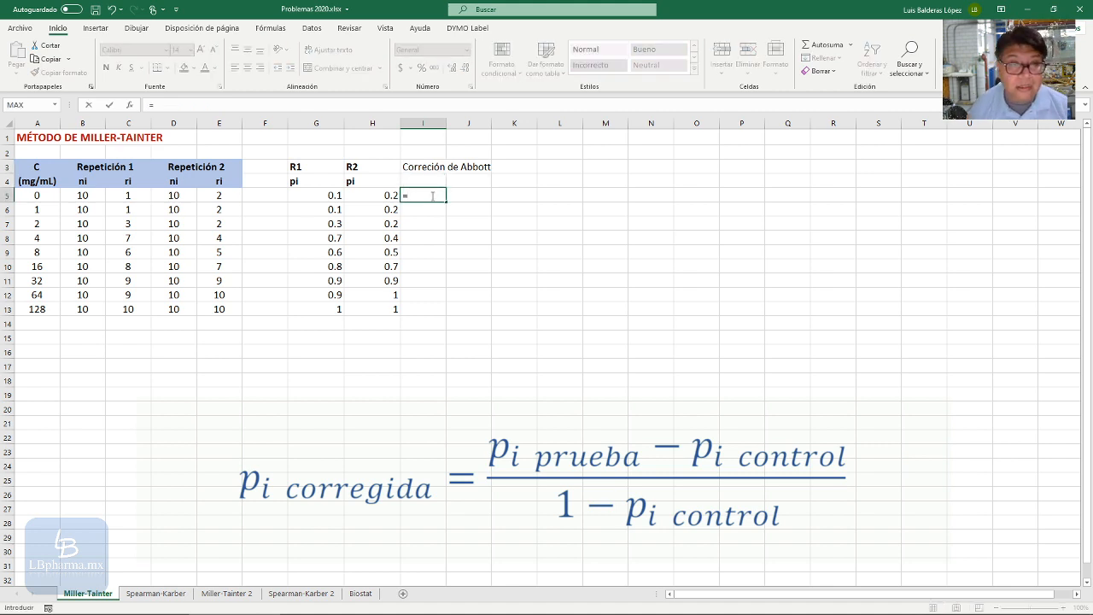
{"action": "key", "text": "Escape"}
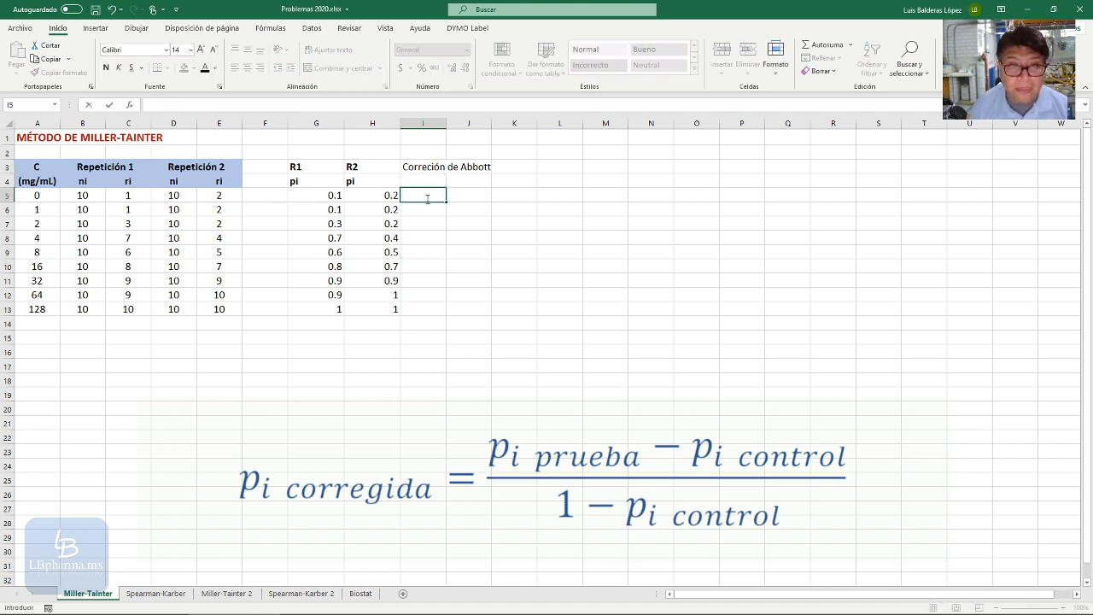
Step: Calculate the Abbott-corrected pi for the first repetition with =(G6-$G$5)/(1-$G$5) in I6 and fill it down to I13
{"action": "left_click", "coordinate": [421, 211]}
{"action": "type", "text": "="}
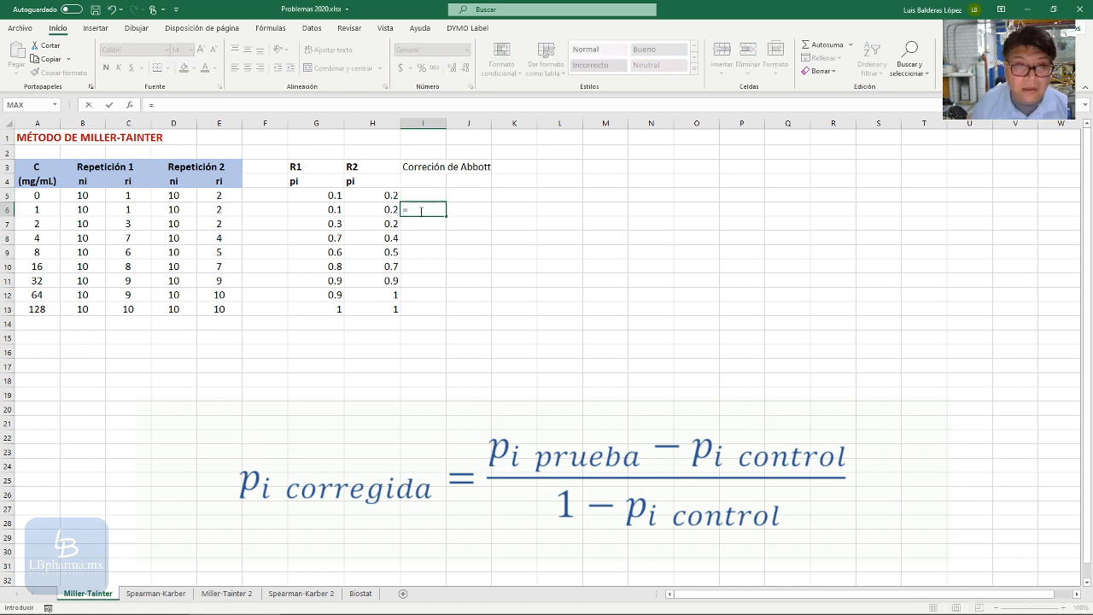
{"action": "left_click", "coordinate": [323, 211]}
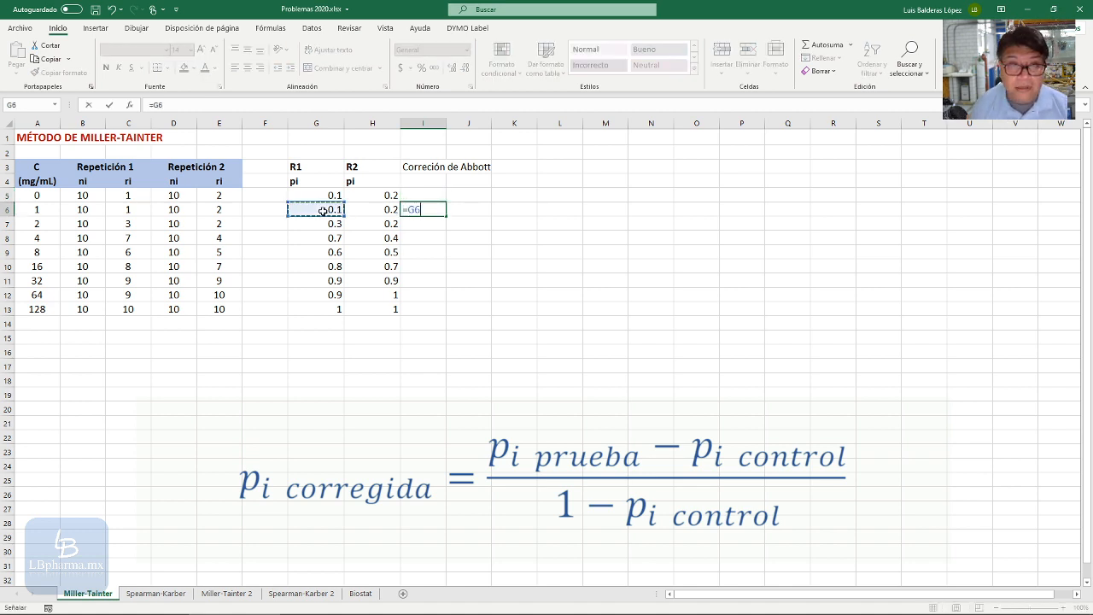
{"action": "type", "text": "-"}
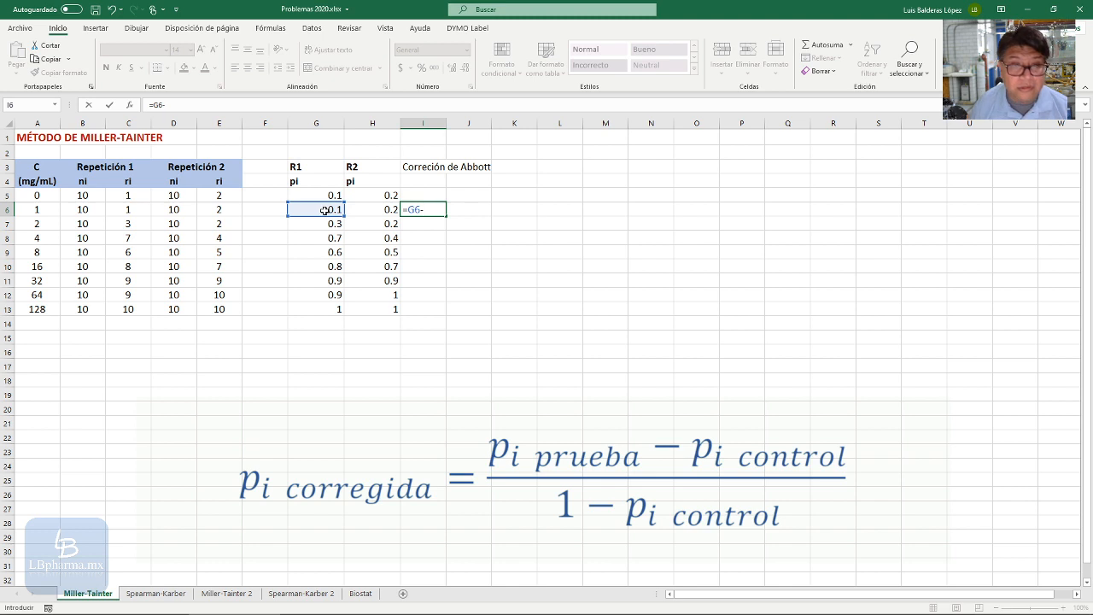
{"action": "left_click", "coordinate": [331, 195]}
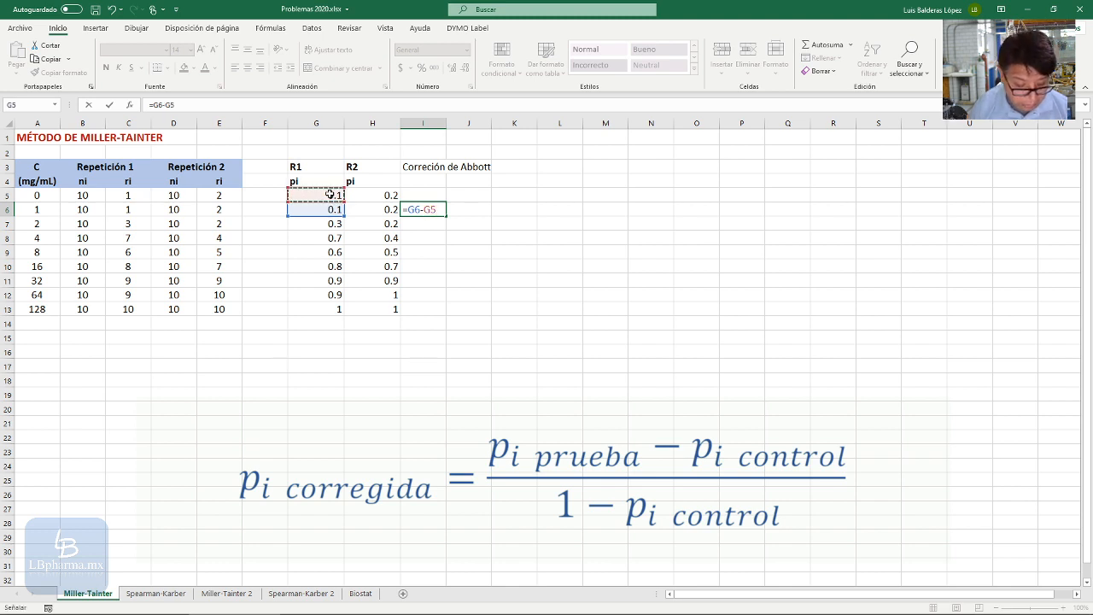
{"action": "key", "text": "F4"}
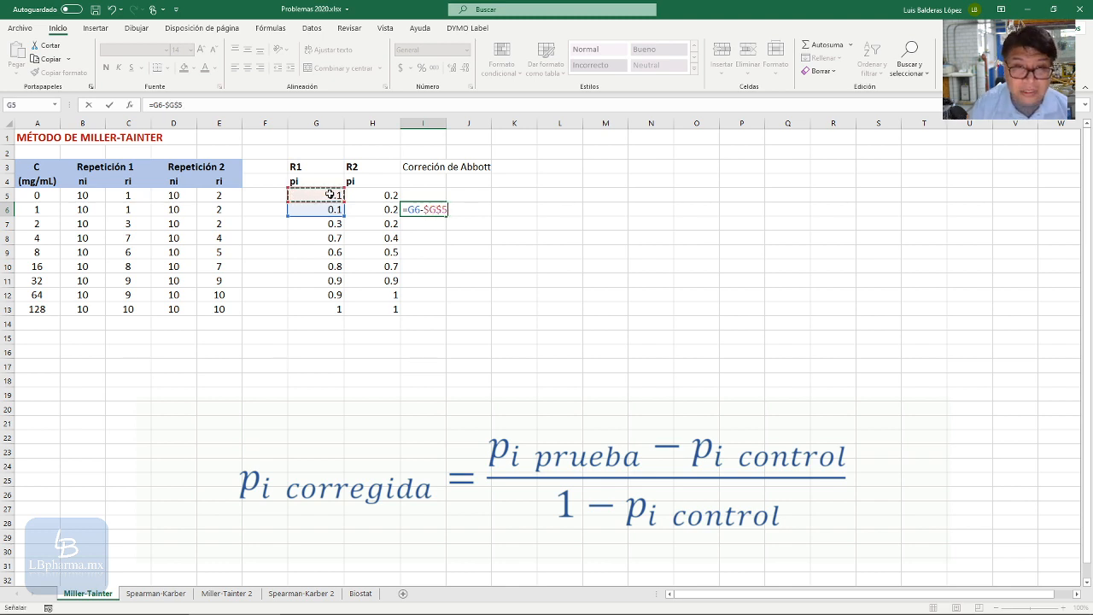
{"action": "type", "text": ")"}
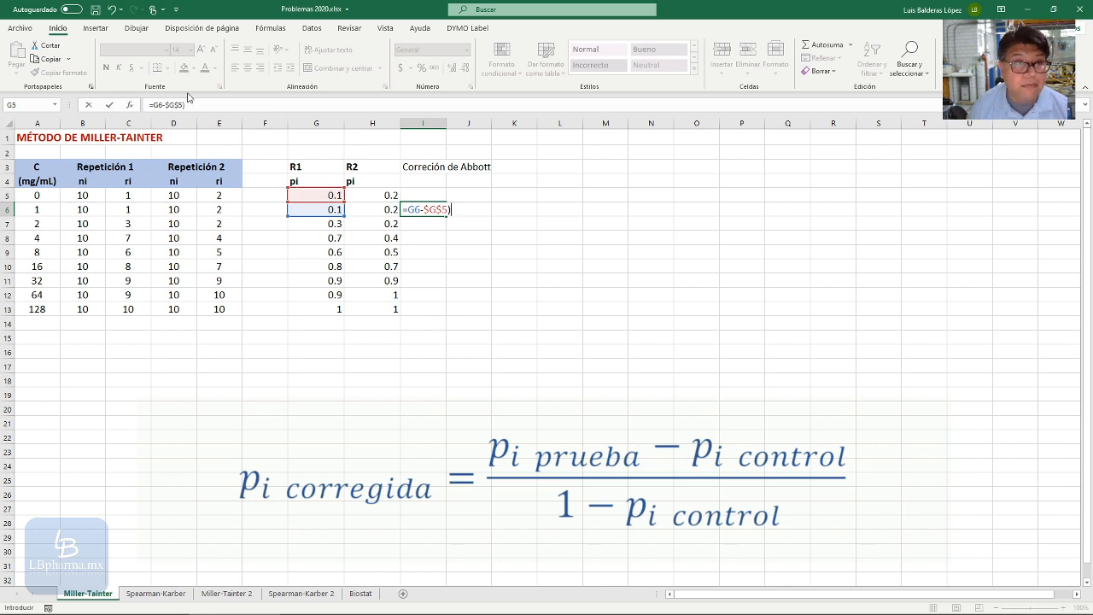
{"action": "left_click", "coordinate": [154, 105]}
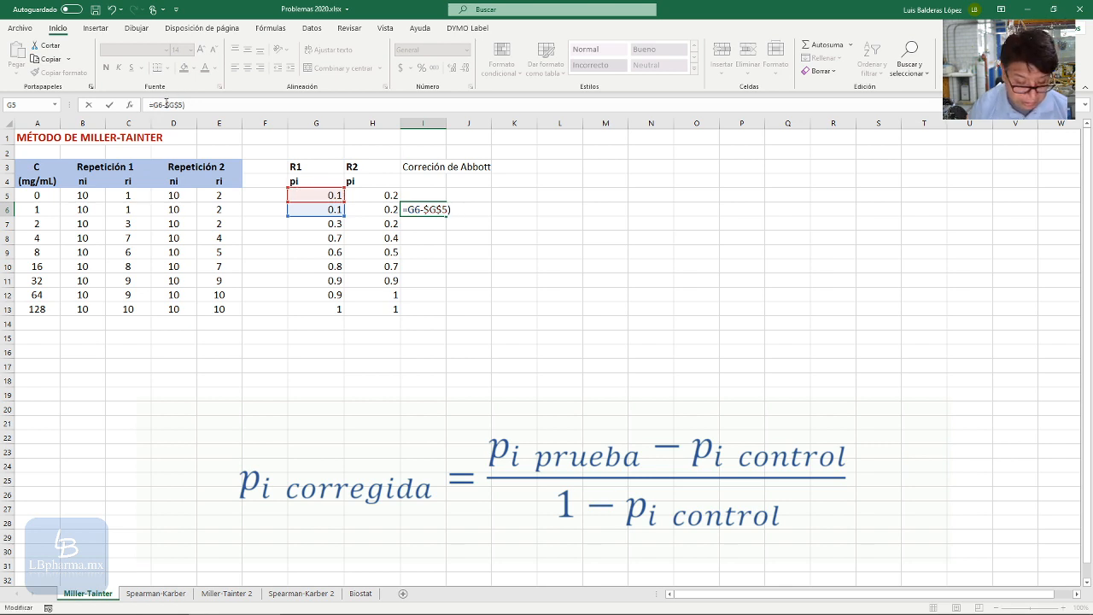
{"action": "type", "text": "("}
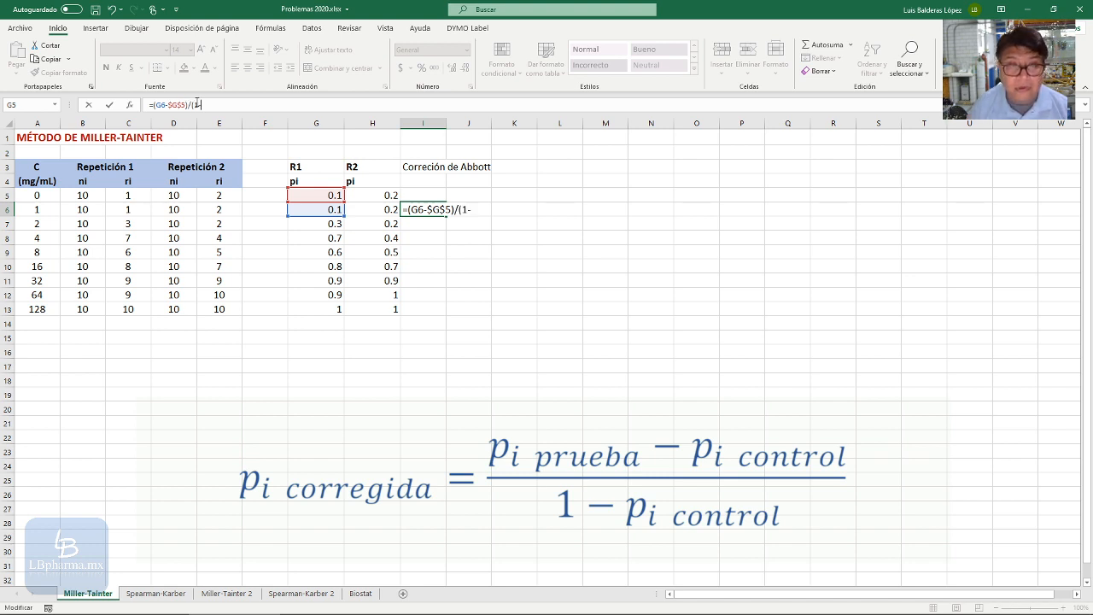
{"action": "left_click", "coordinate": [319, 195]}
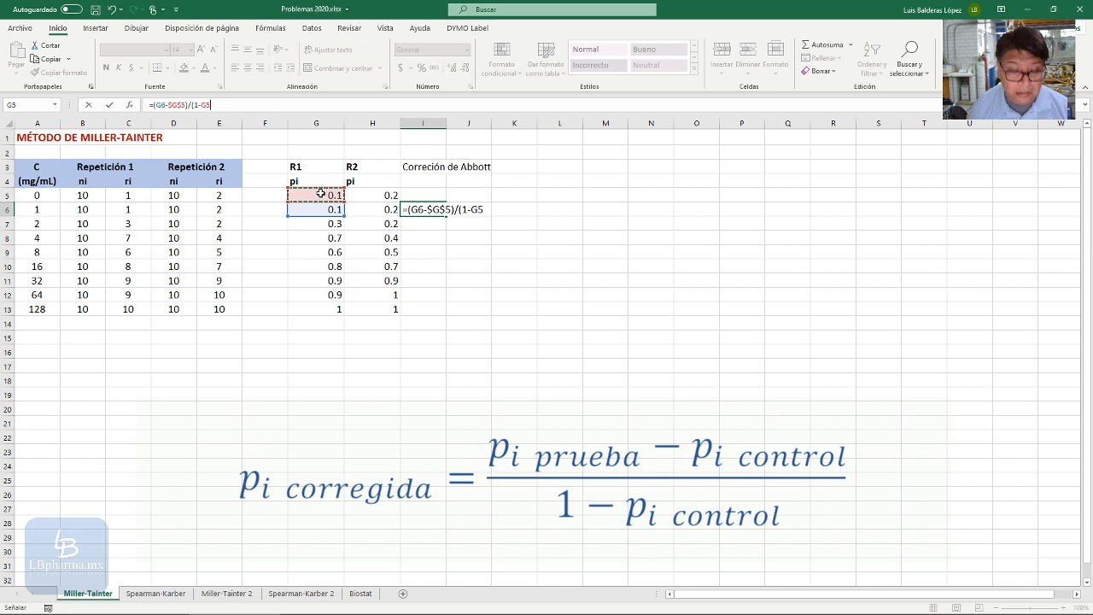
{"action": "key", "text": "F4"}
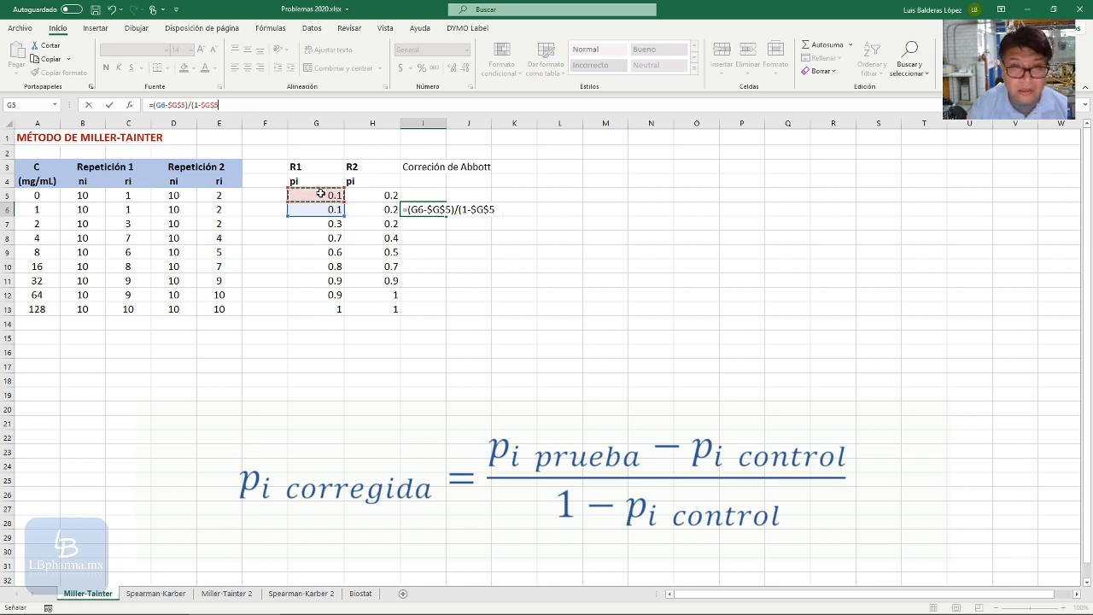
{"action": "type", "text": ")"}
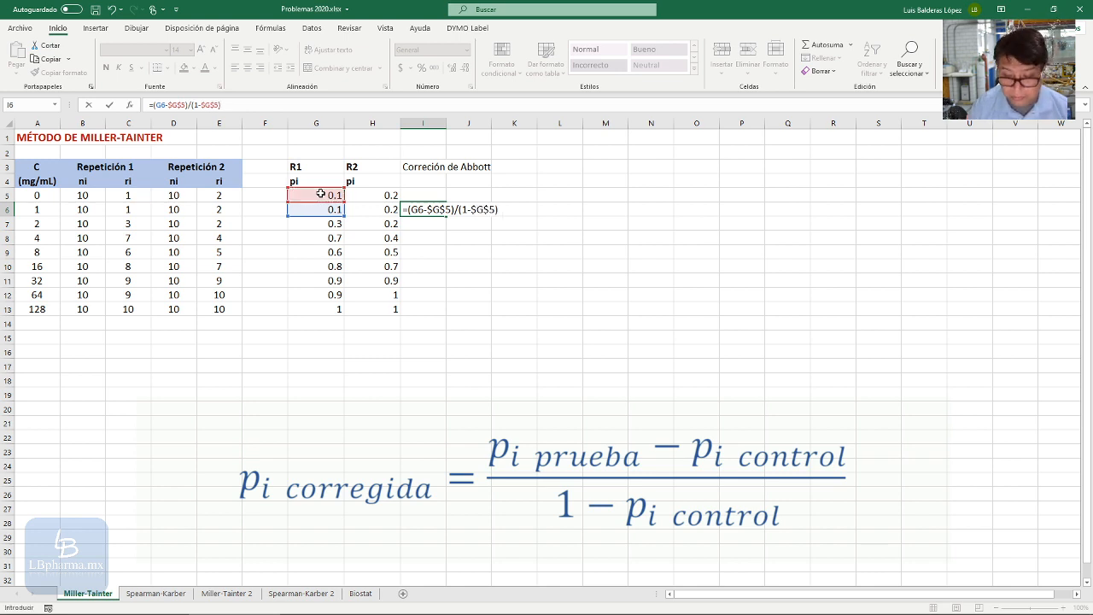
{"action": "key", "text": "Return"}
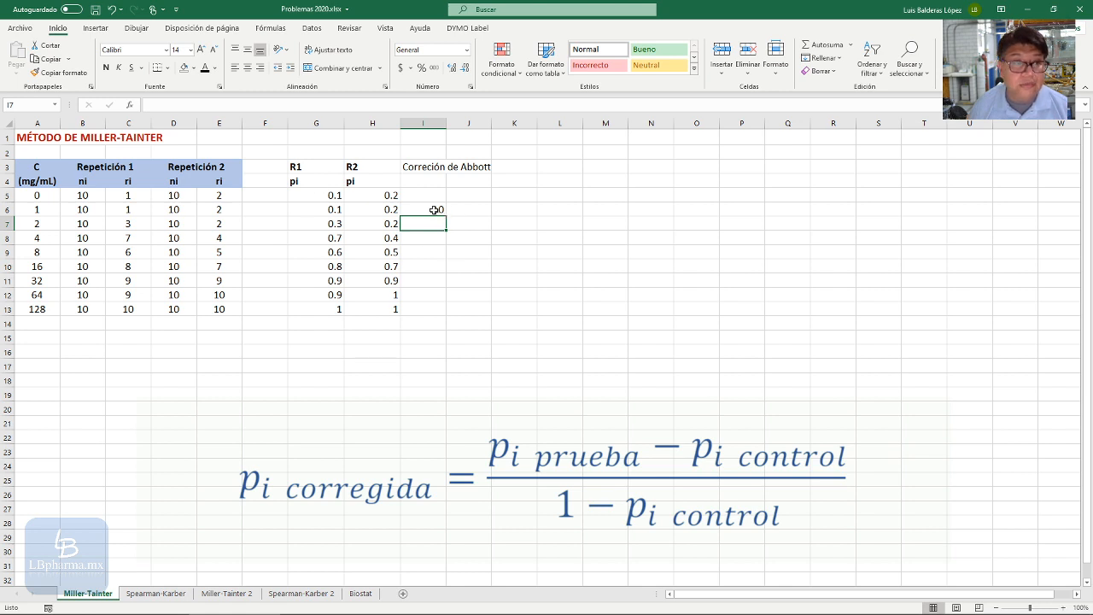
{"action": "left_click", "coordinate": [435, 210]}
{"action": "left_click_drag", "start_coordinate": [445, 216], "coordinate": [449, 313]}
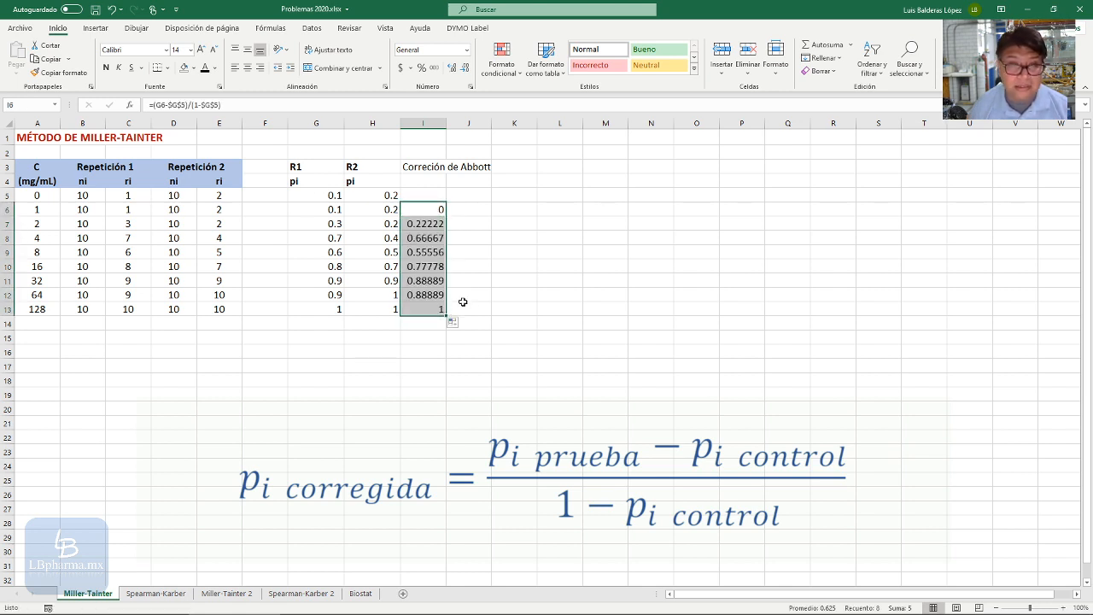
{"action": "left_click", "coordinate": [424, 177]}
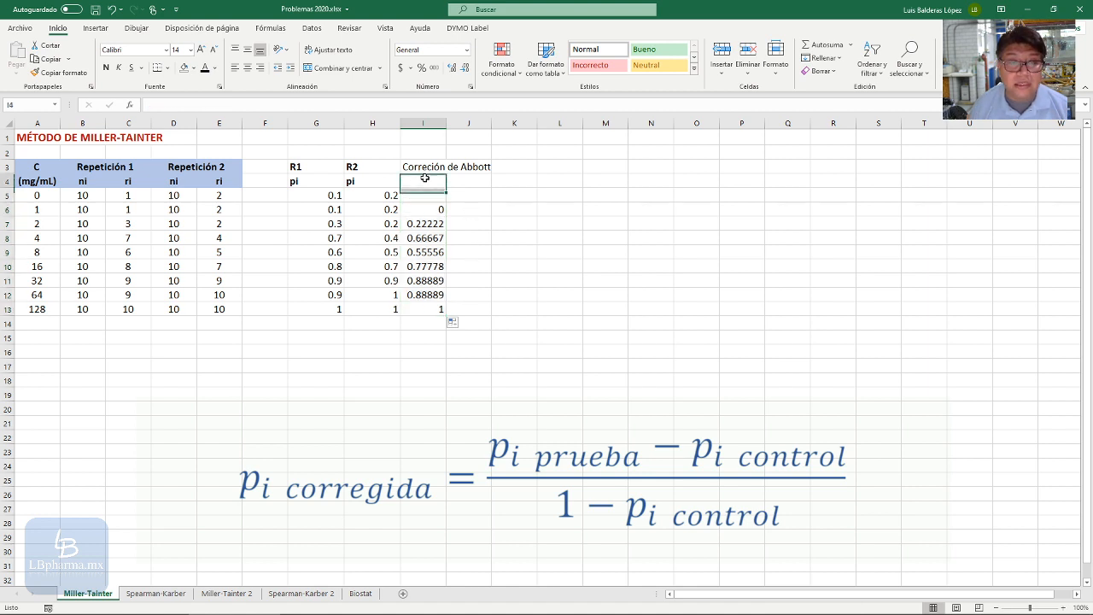
Step: Calculate the Abbott-corrected pi for the second repetition with =(H6-$H$5)/(1-$H$5) in J6 and fill it down to J13
{"action": "left_click", "coordinate": [471, 209]}
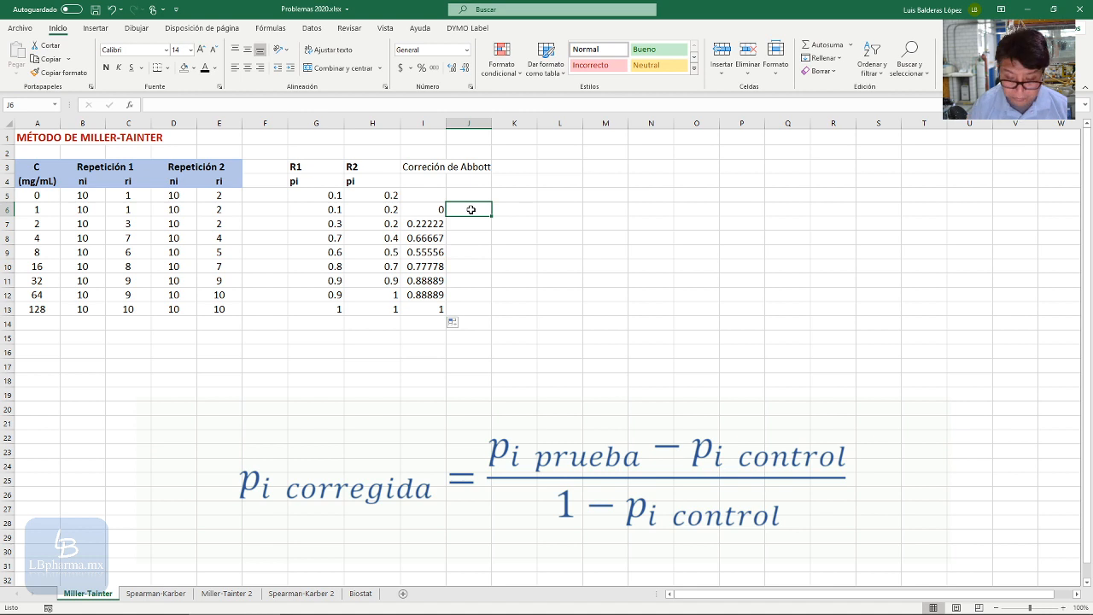
{"action": "type", "text": "="}
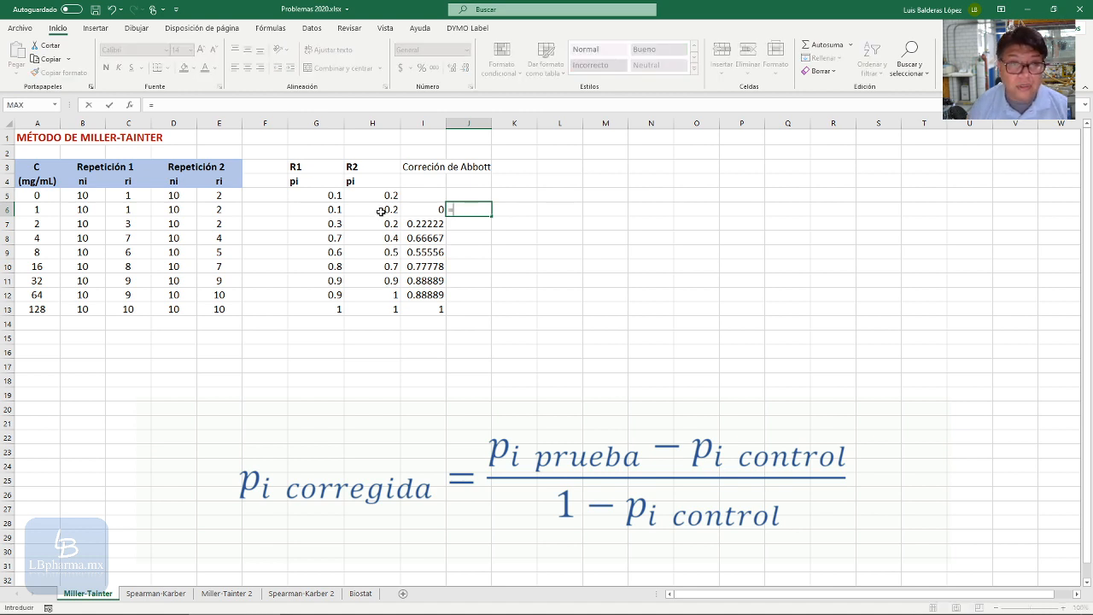
{"action": "type", "text": "("}
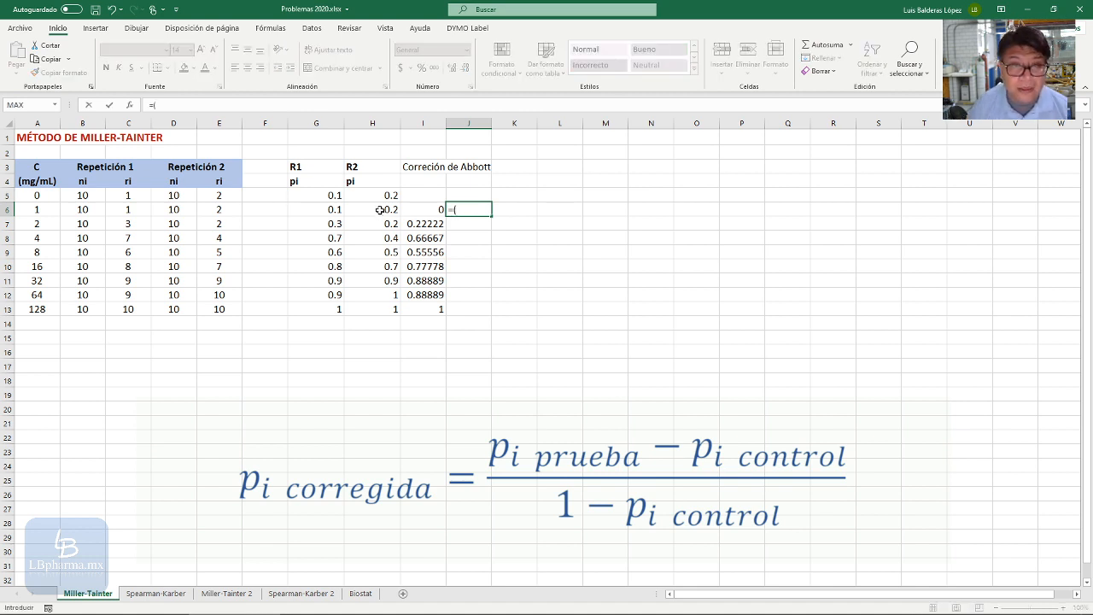
{"action": "left_click", "coordinate": [380, 210]}
{"action": "type", "text": "-"}
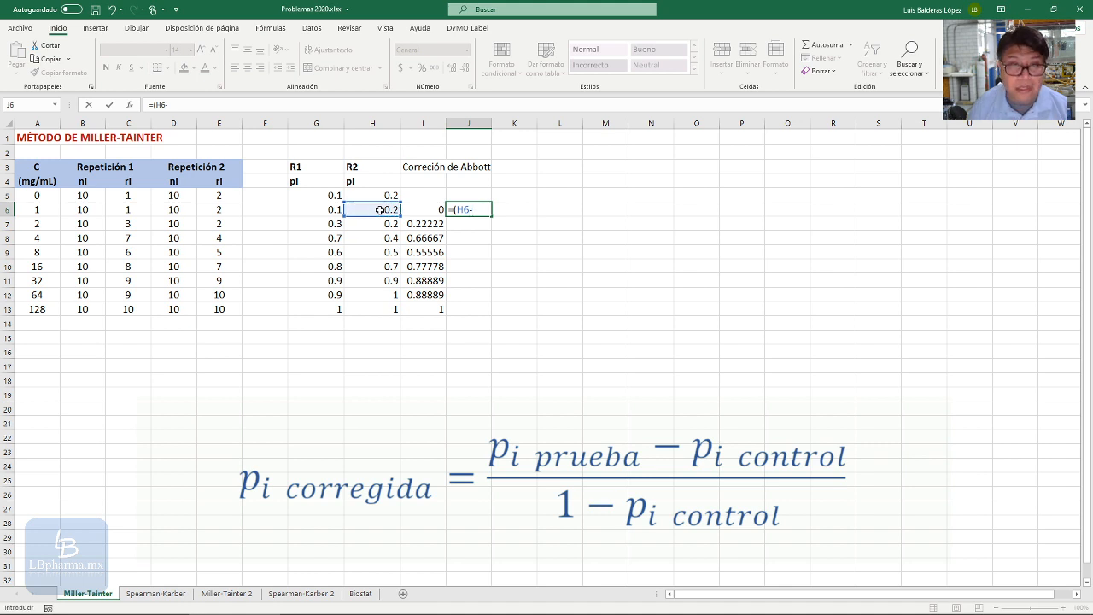
{"action": "left_click", "coordinate": [381, 195]}
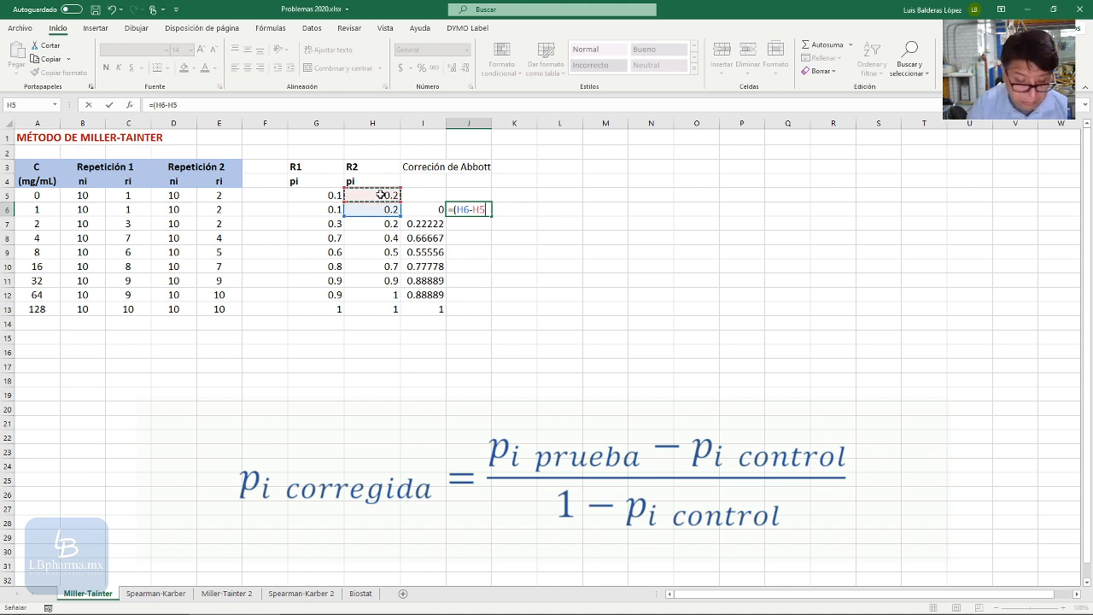
{"action": "key", "text": "F4"}
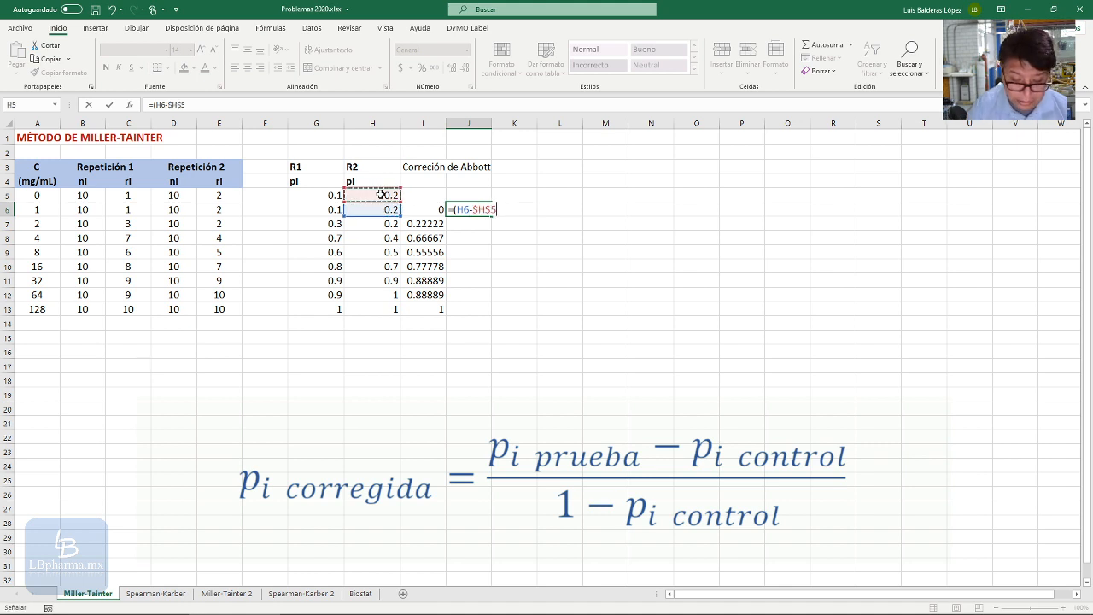
{"action": "type", "text": ")"}
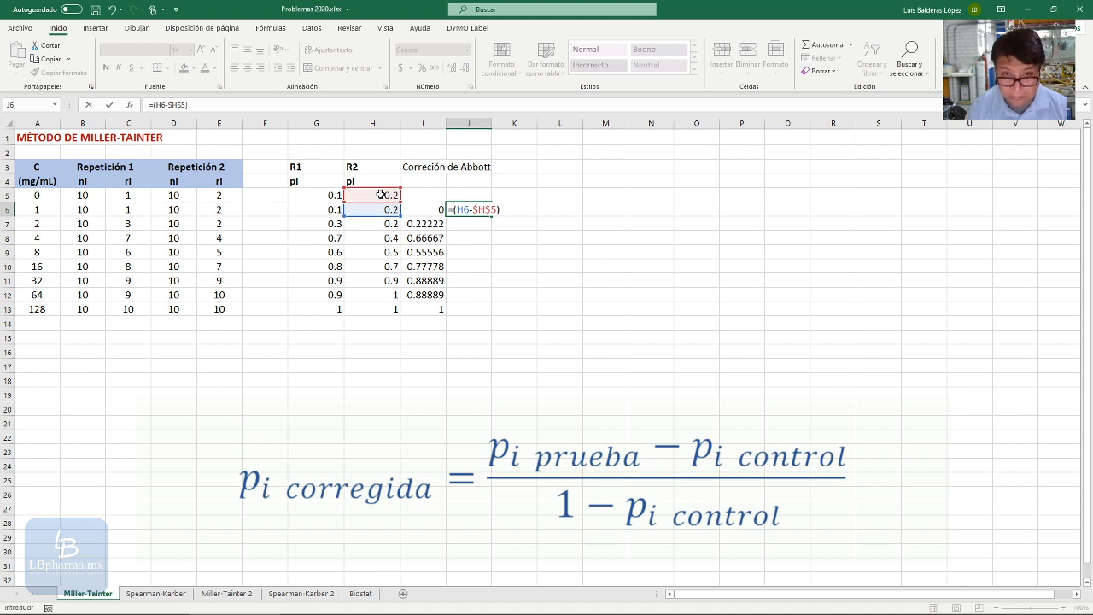
{"action": "type", "text": "/(1"}
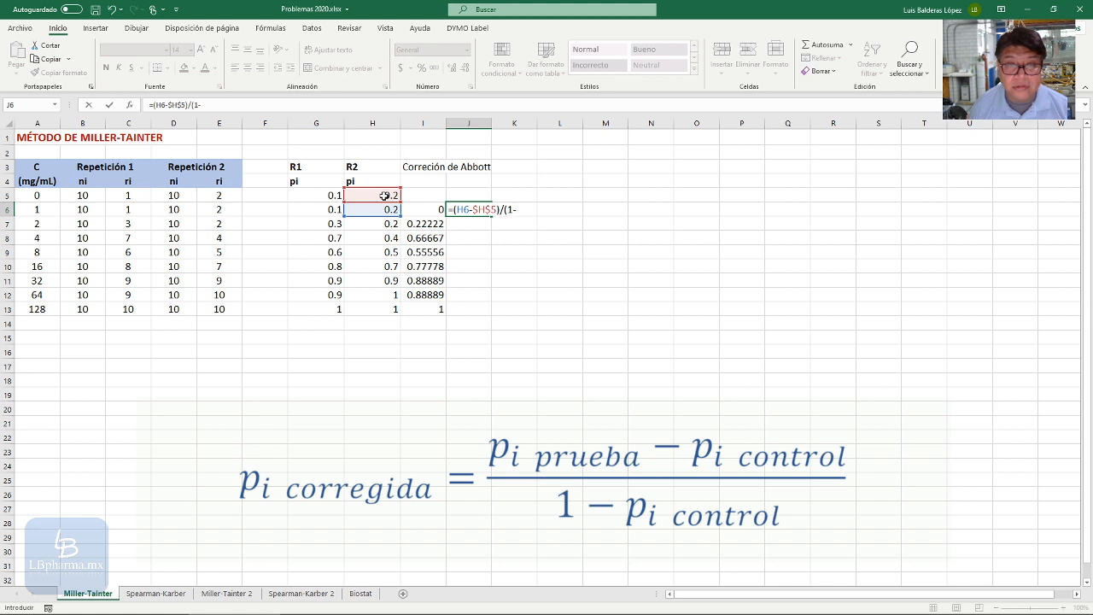
{"action": "type", "text": "-"}
{"action": "left_click", "coordinate": [384, 195]}
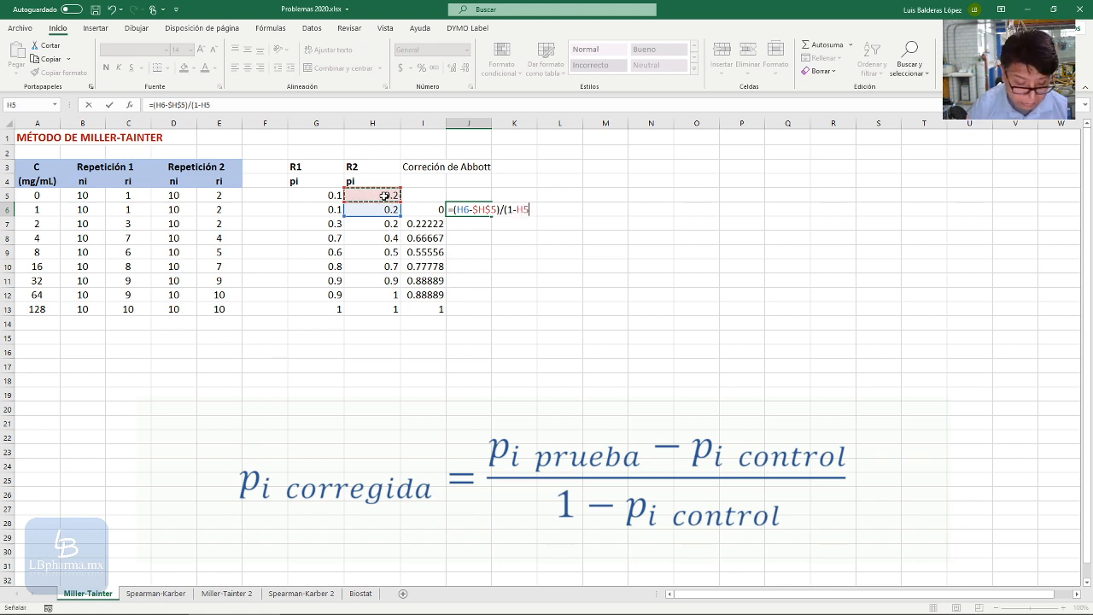
{"action": "key", "text": "F4"}
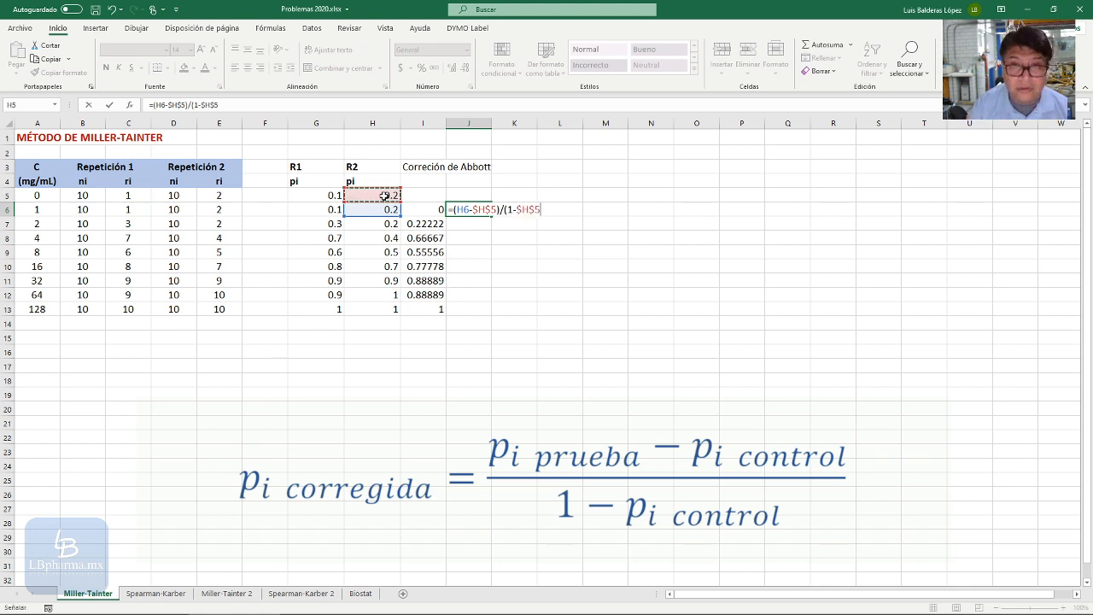
{"action": "type", "text": ")"}
{"action": "key", "text": "Return"}
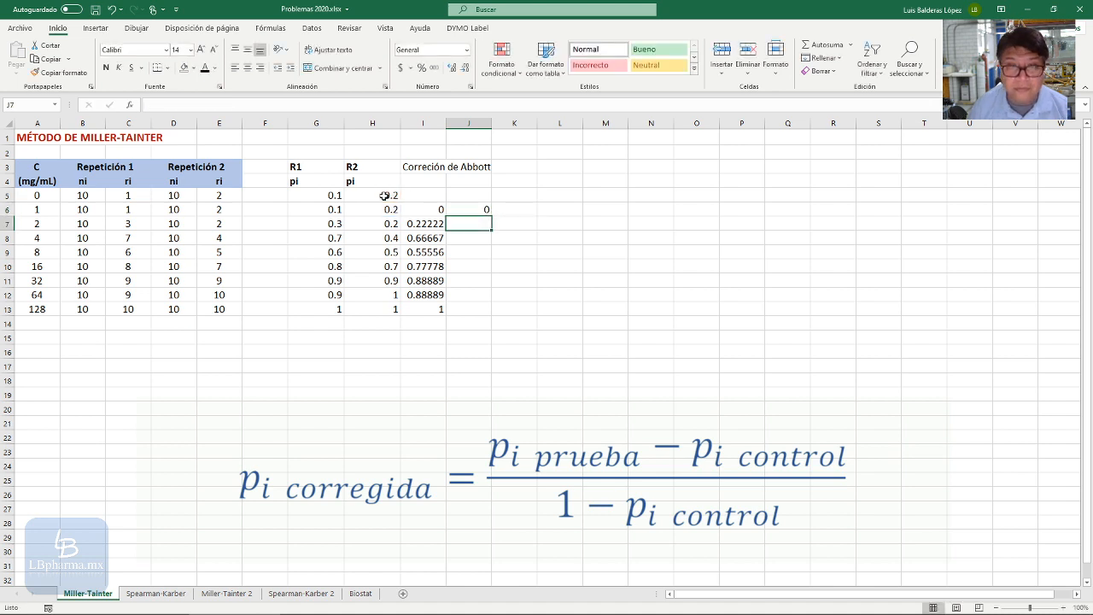
{"action": "left_click", "coordinate": [470, 209]}
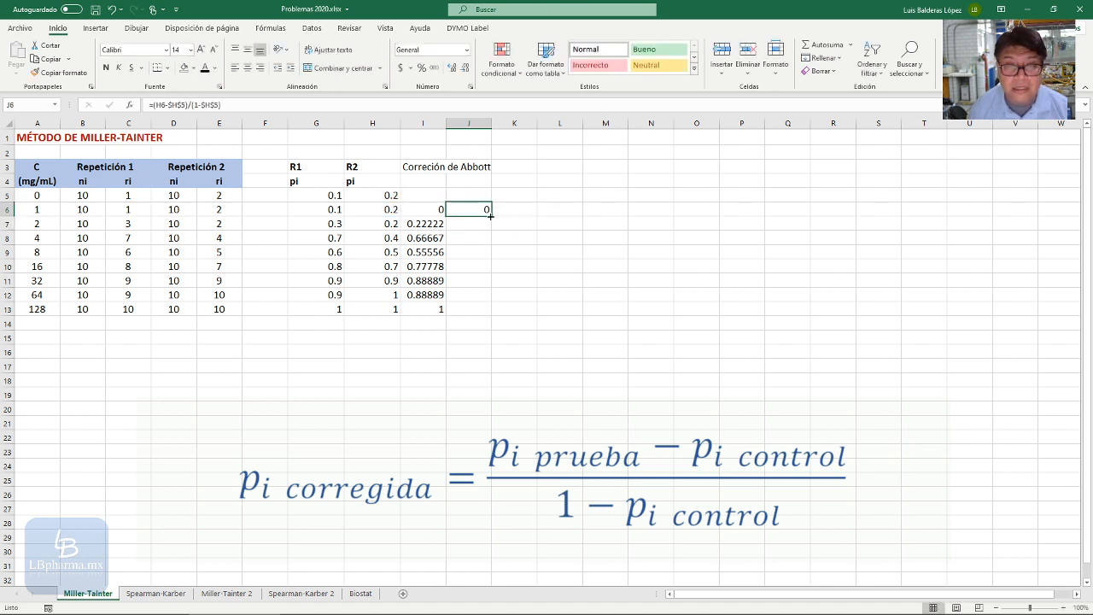
{"action": "left_click_drag", "start_coordinate": [491, 216], "coordinate": [487, 311]}
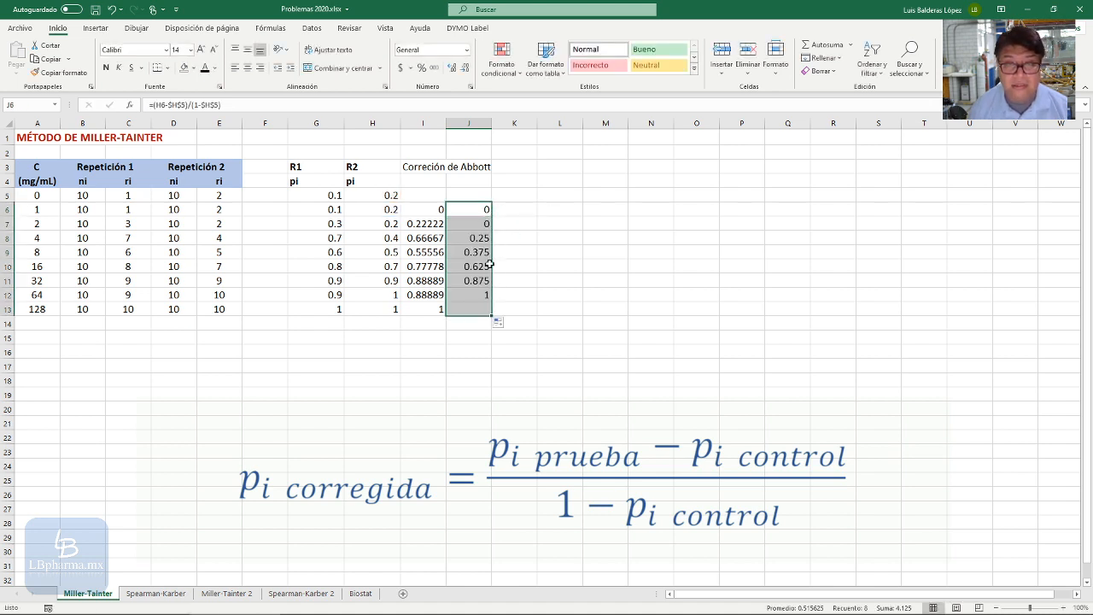
Step: Enter the heading "pi corr" in both I4 and J4 above the corrected proportions
{"action": "left_click", "coordinate": [429, 181]}
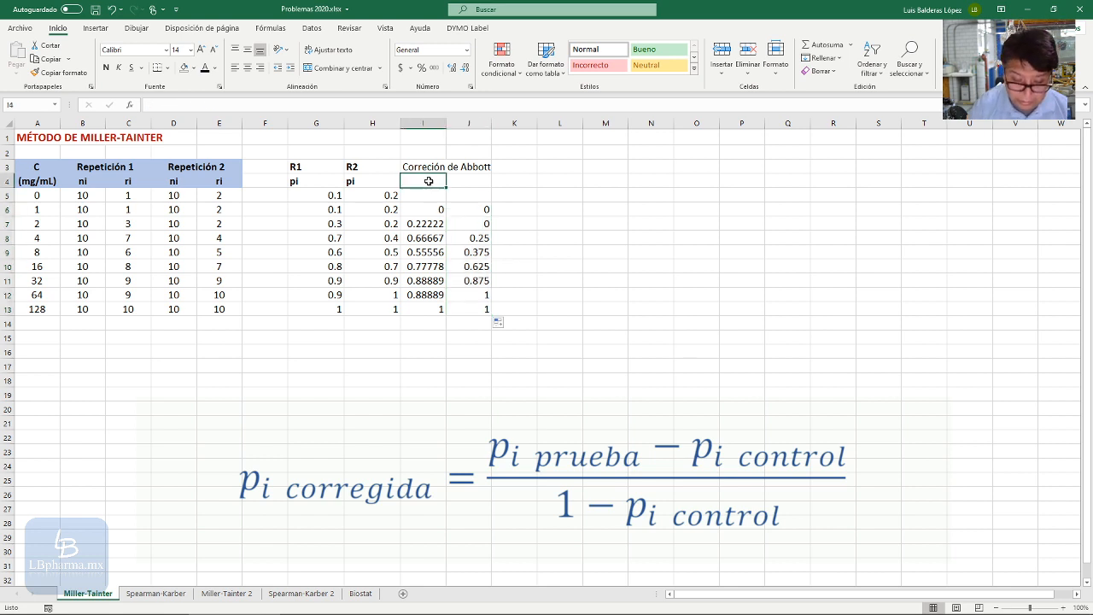
{"action": "type", "text": "pi"}
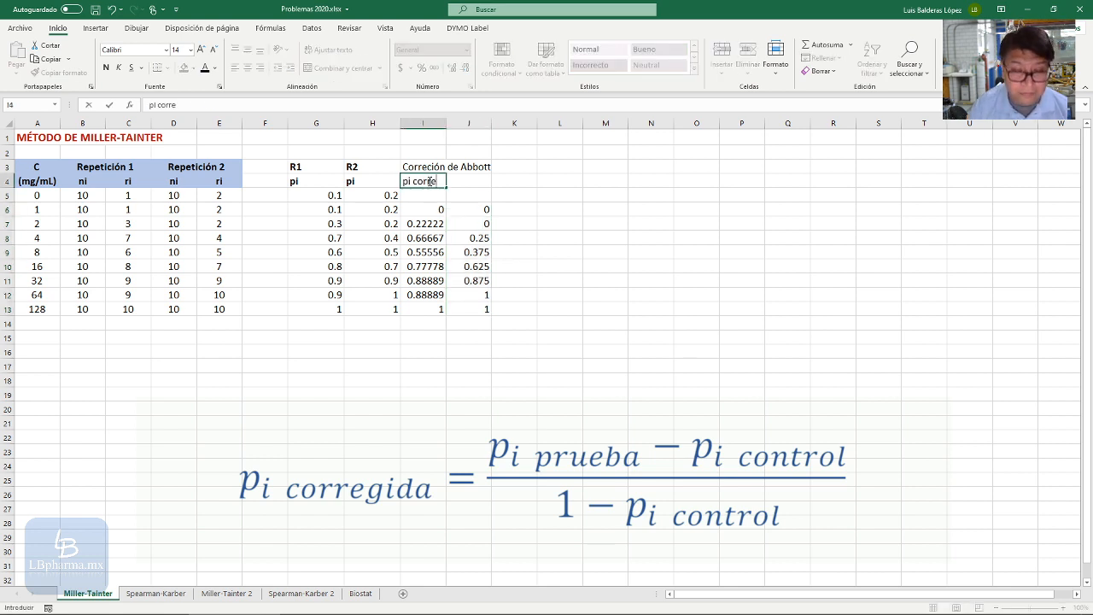
{"action": "type", "text": " corr"}
{"action": "left_click", "coordinate": [468, 180]}
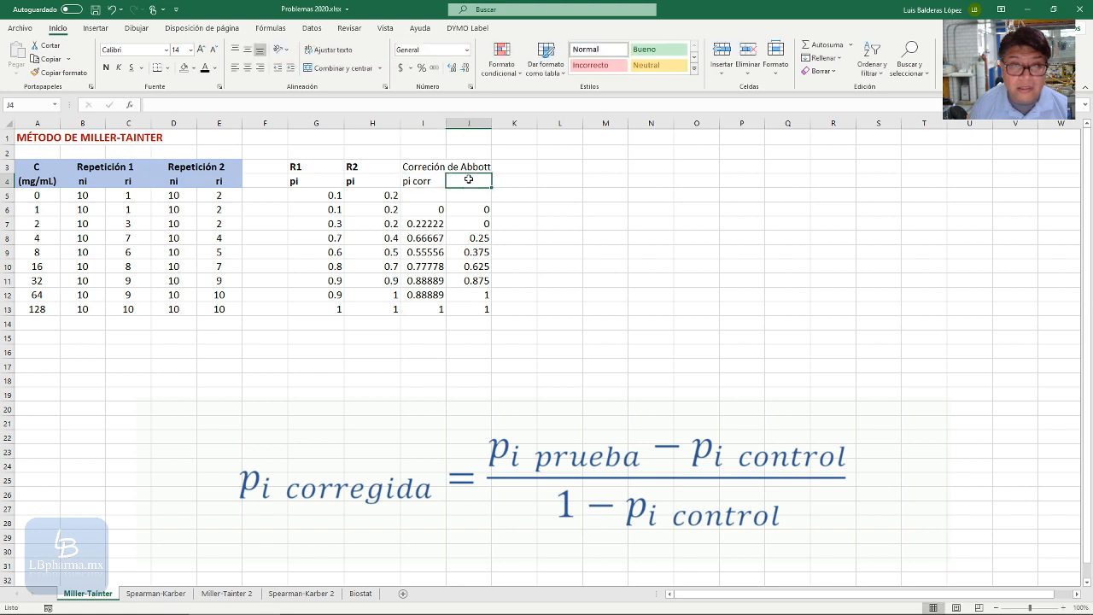
{"action": "type", "text": "pi cor"}
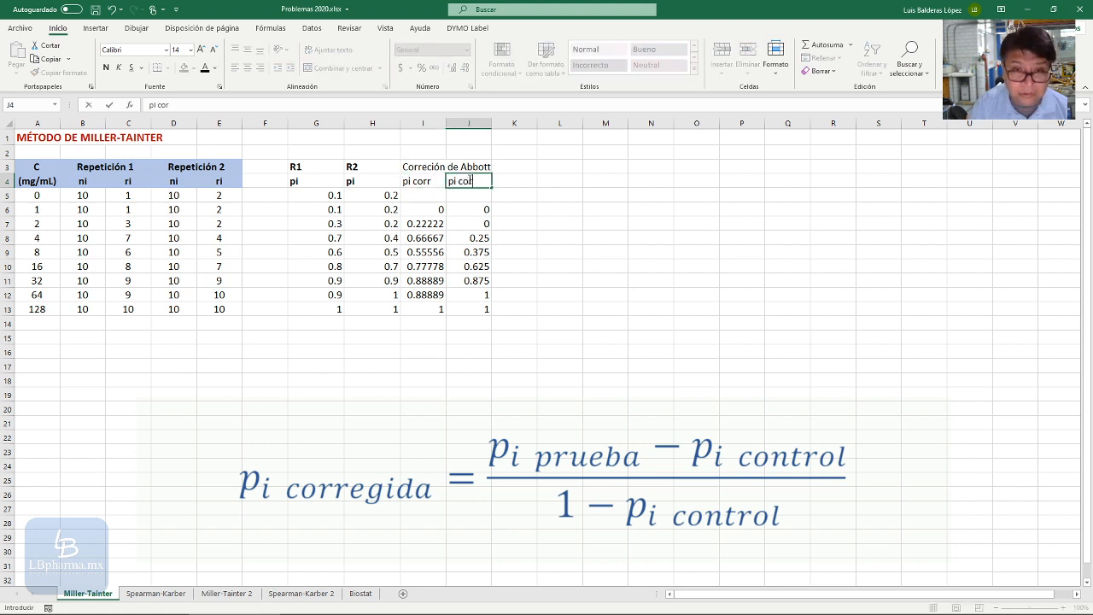
{"action": "type", "text": "r"}
{"action": "key", "text": "Return"}
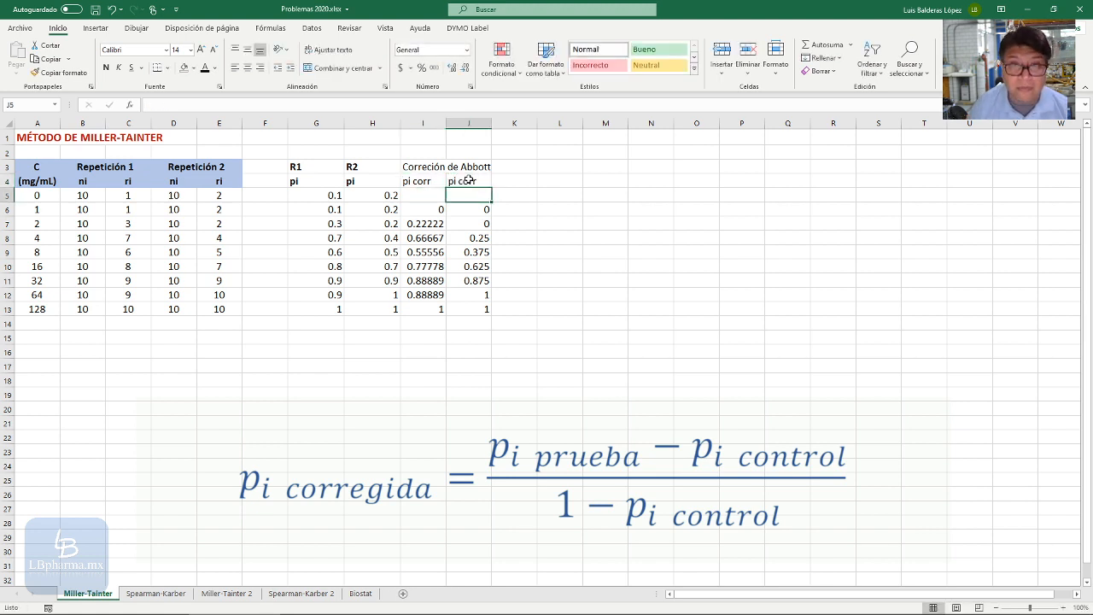
Step: Make the Abbott correction headings in I3:J4 bold and widen column J slightly to fit the heading text
{"action": "left_click_drag", "start_coordinate": [431, 167], "coordinate": [470, 181]}
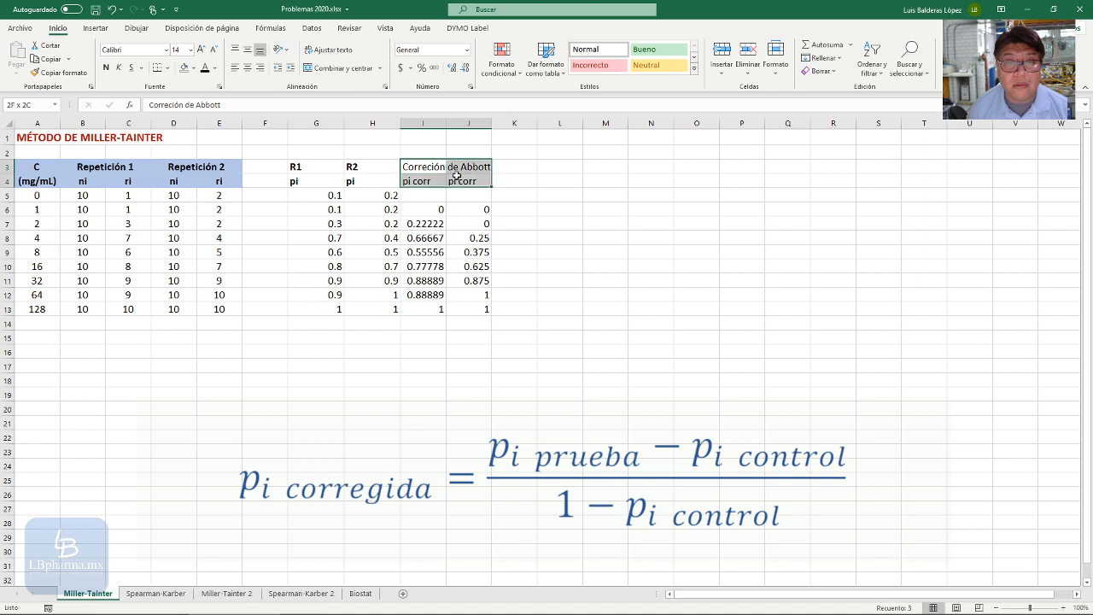
{"action": "left_click", "coordinate": [106, 67]}
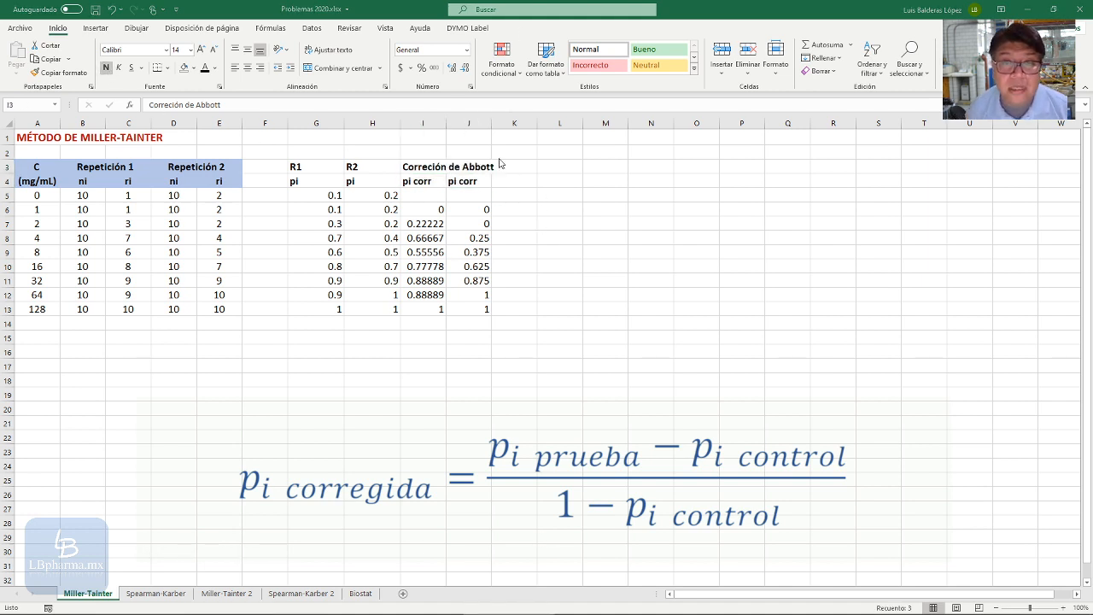
{"action": "left_click_drag", "start_coordinate": [491, 123], "coordinate": [498, 124]}
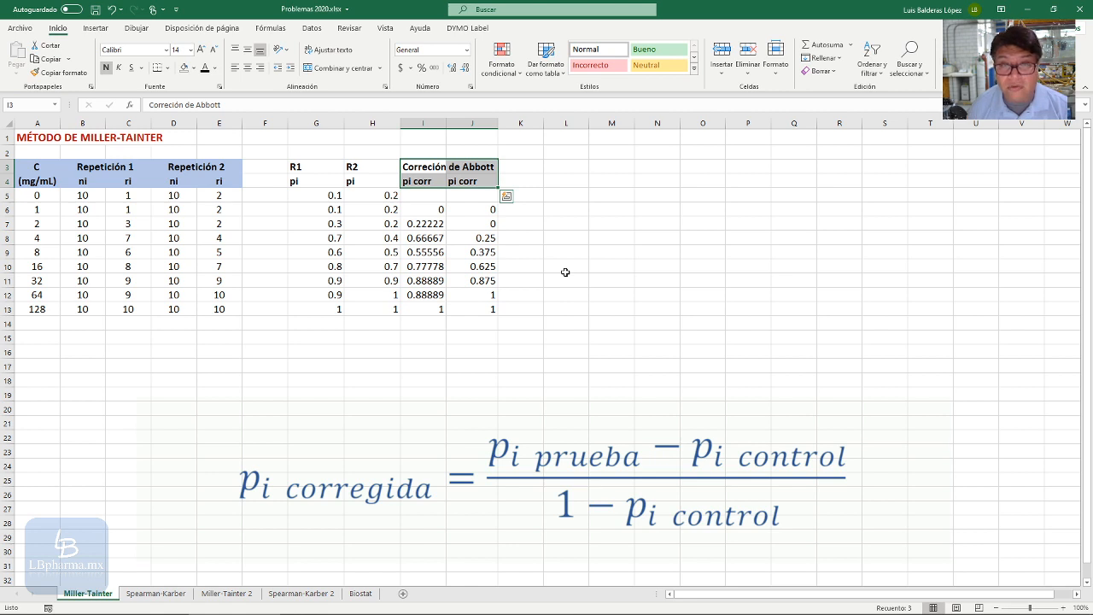
Step: Enter the heading "Correción de MT" in K3 and "pi corr" in both K4 and L4
{"action": "left_click", "coordinate": [574, 506]}
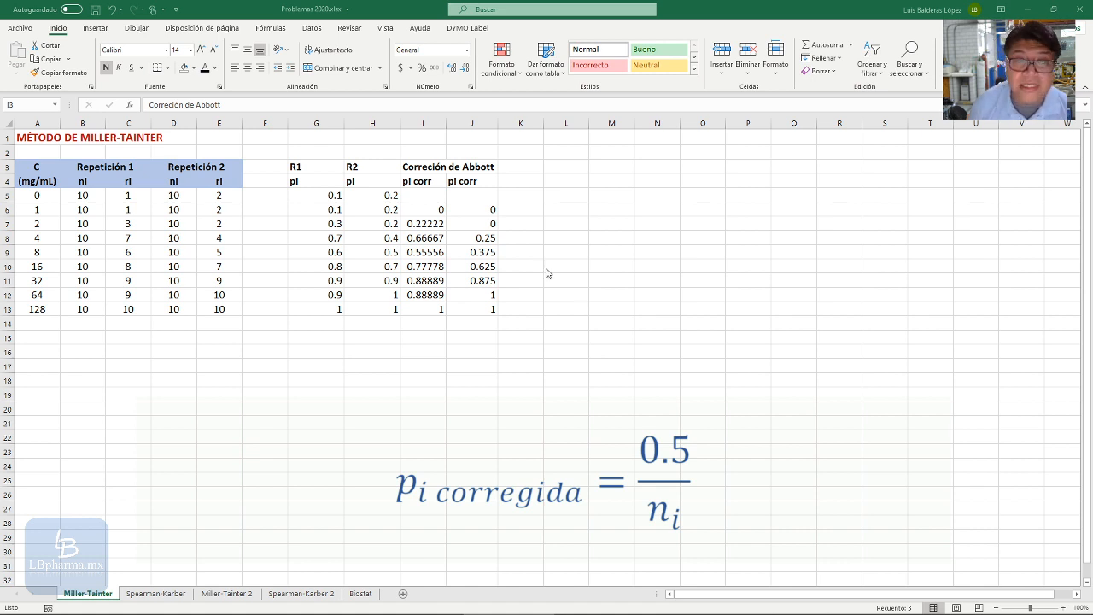
{"action": "left_click", "coordinate": [530, 167]}
{"action": "type", "text": "Cor"}
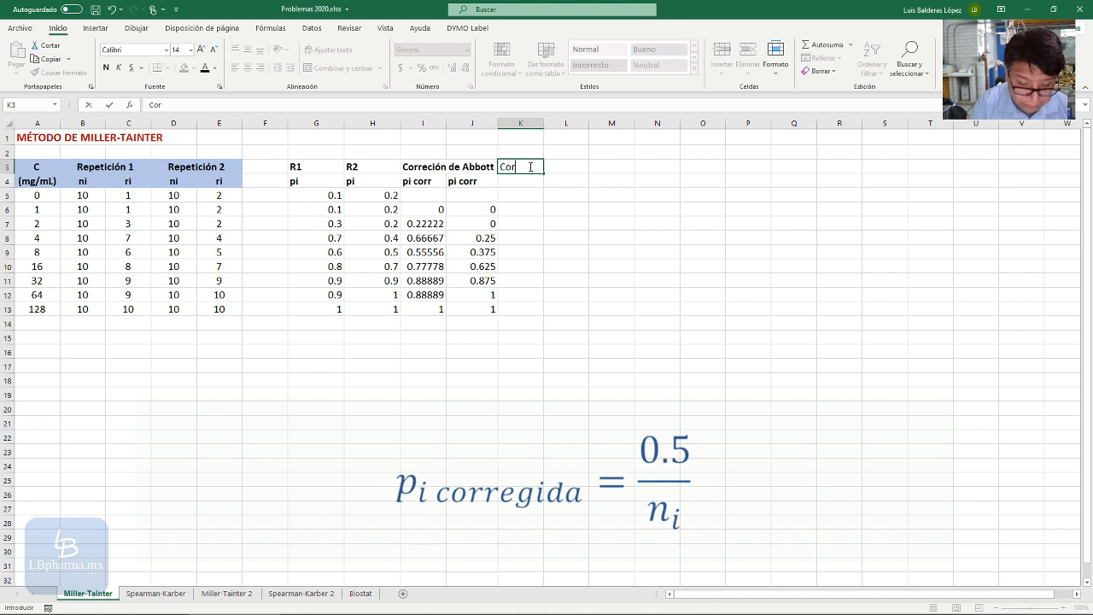
{"action": "type", "text": "reción de MT"}
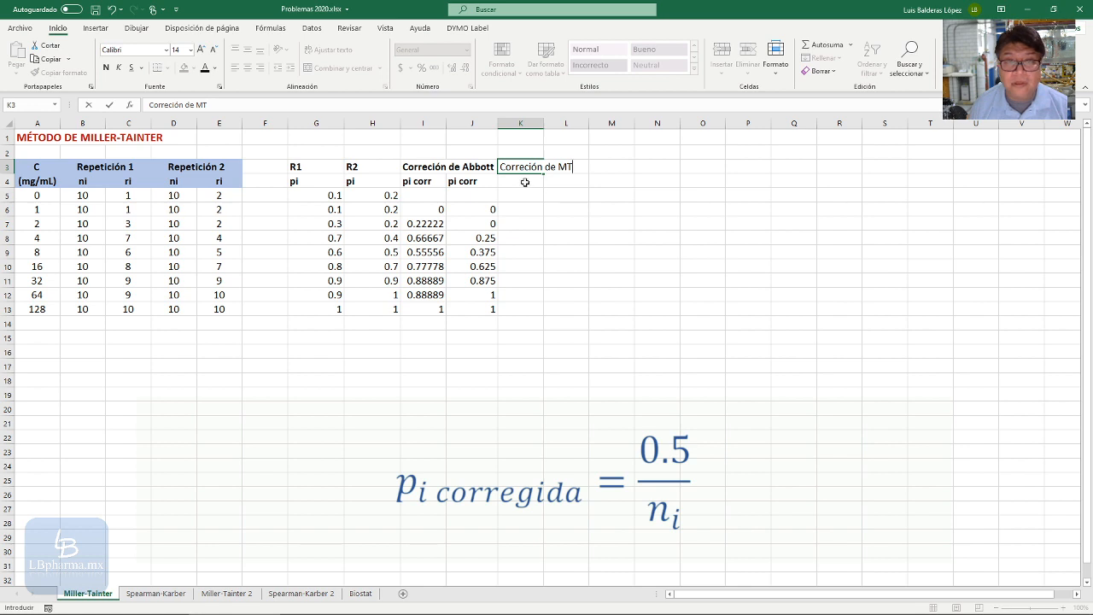
{"action": "left_click", "coordinate": [525, 182]}
{"action": "type", "text": "pi c"}
{"action": "type", "text": "o"}
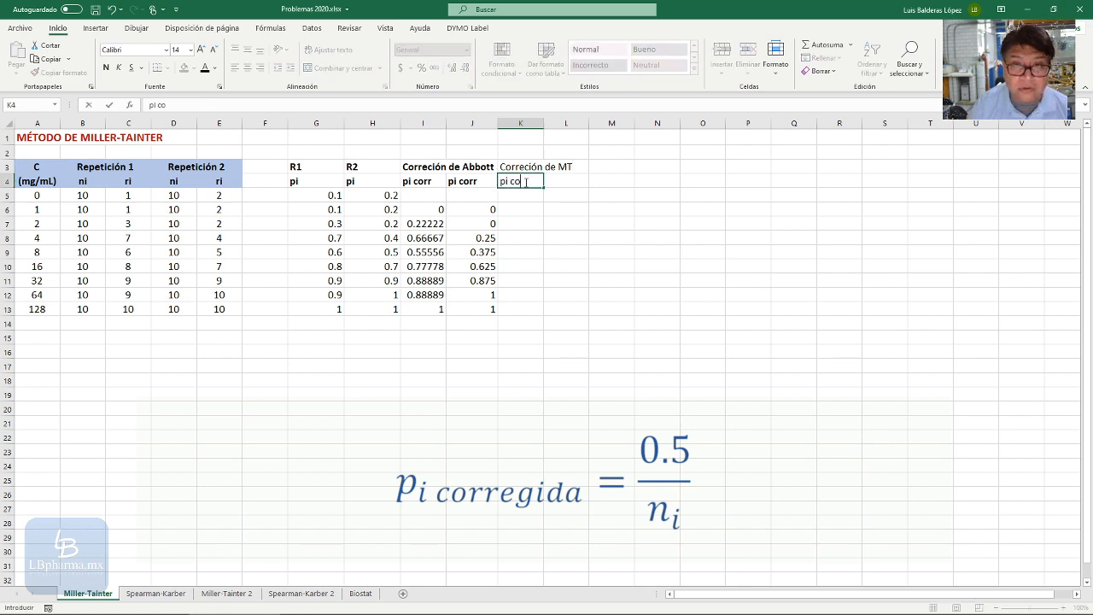
{"action": "type", "text": "rr"}
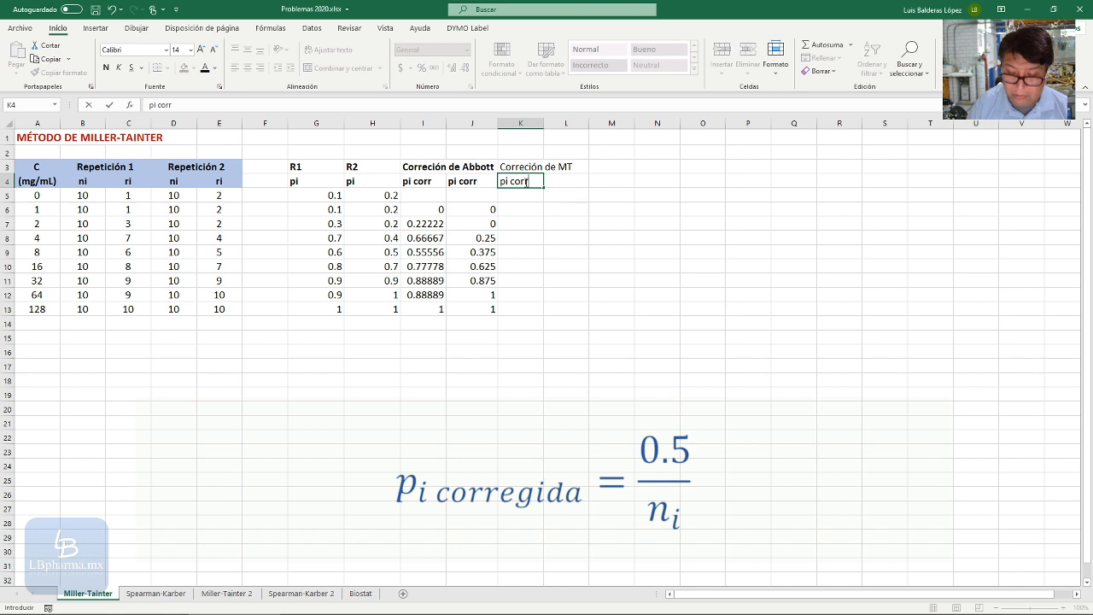
{"action": "key", "text": "Tab"}
{"action": "type", "text": "pi"}
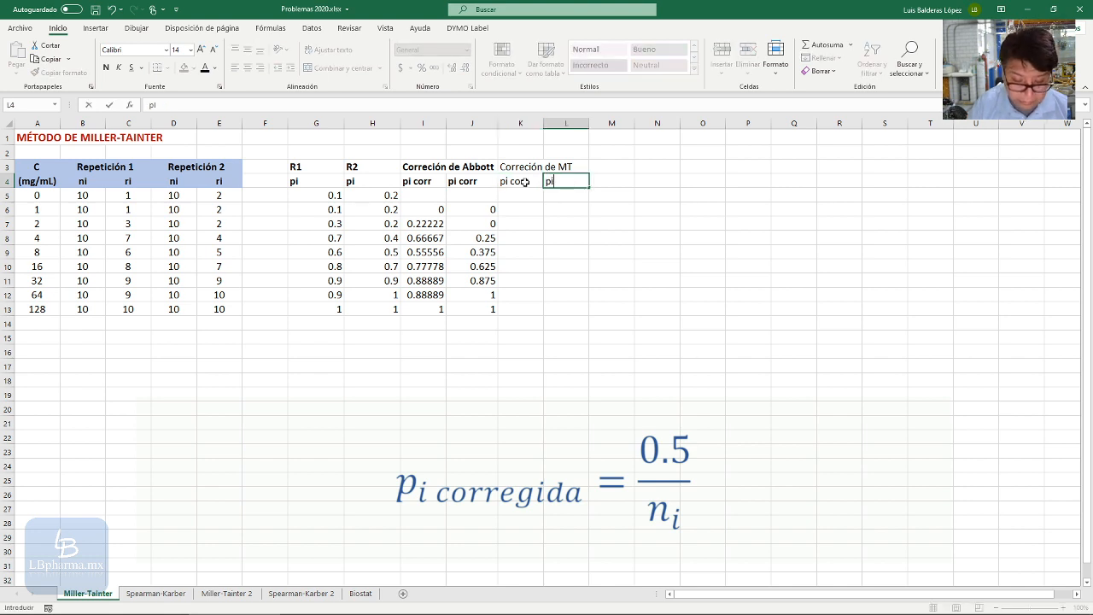
{"action": "type", "text": " corr"}
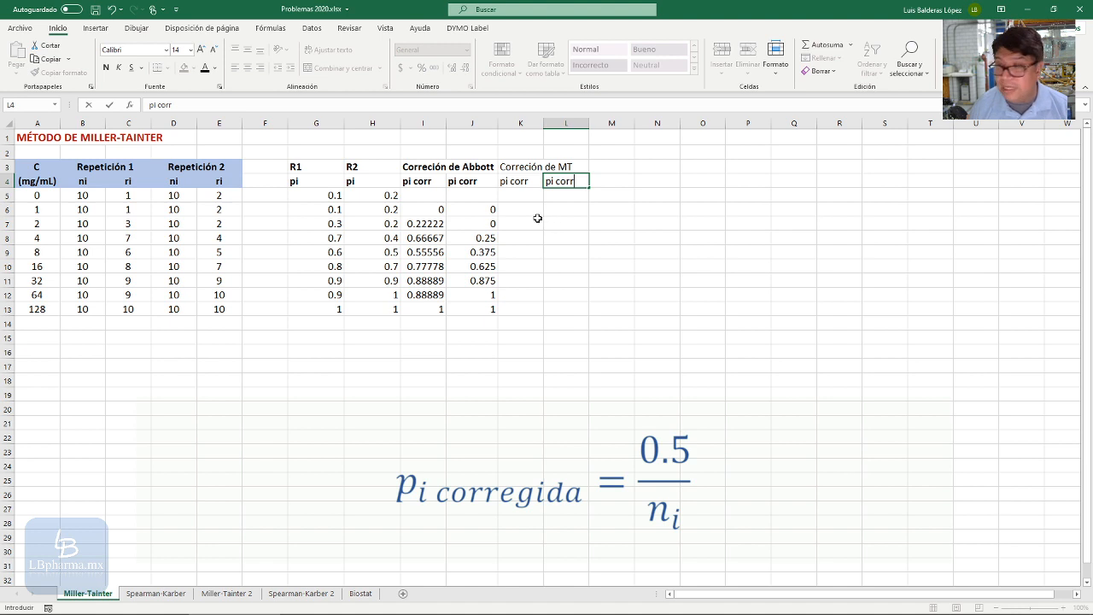
Step: Calculate the Miller-Tainter correction for the zero proportion of the first repetition with =0.5/B6 in K6
{"action": "left_click", "coordinate": [521, 211]}
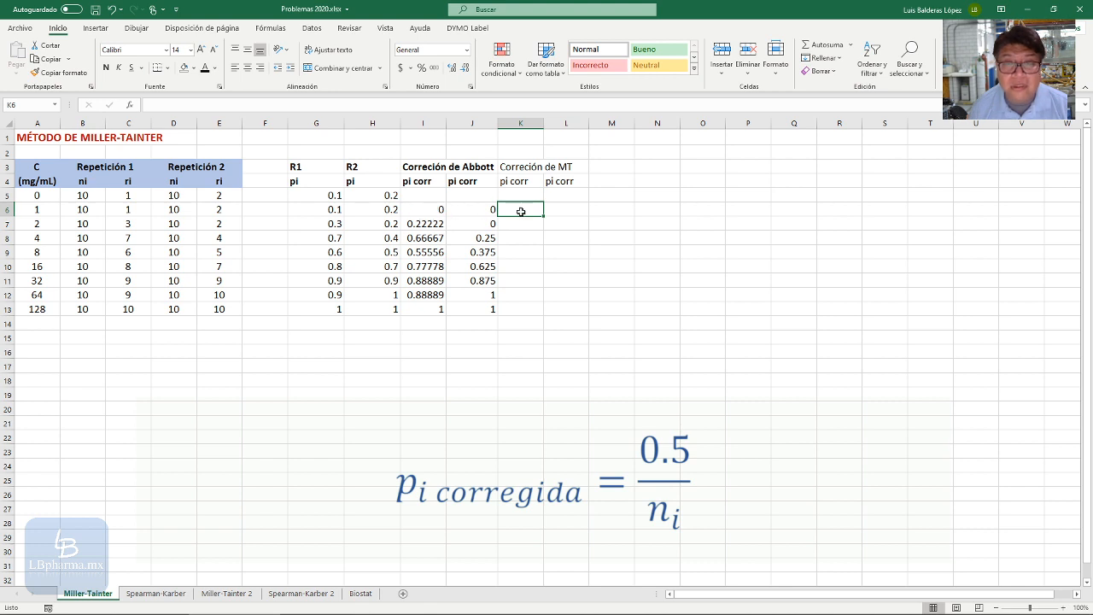
{"action": "type", "text": "="}
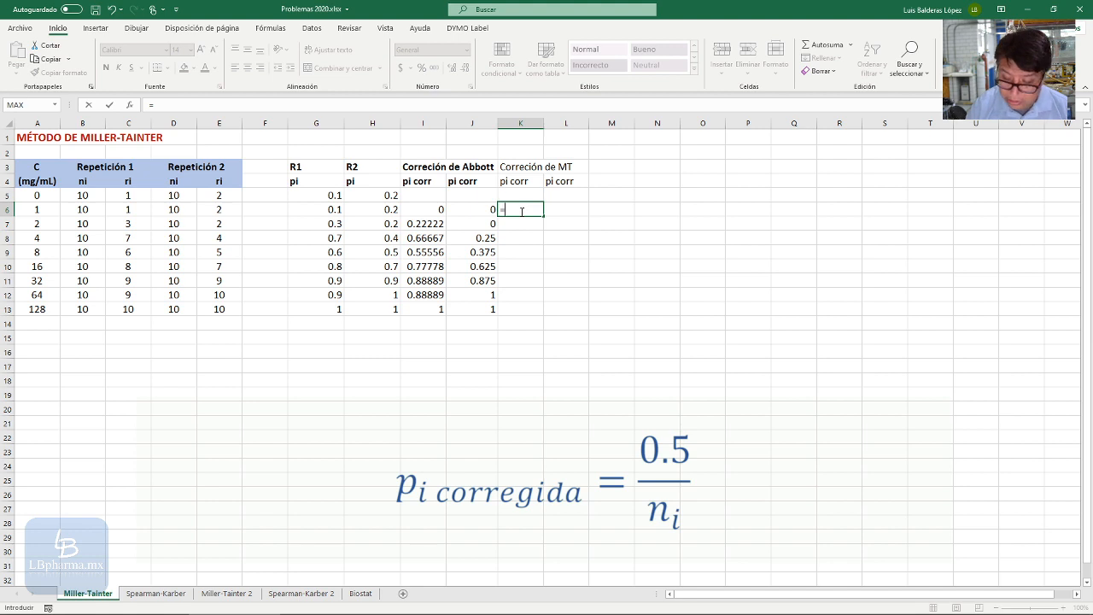
{"action": "type", "text": "0.5/"}
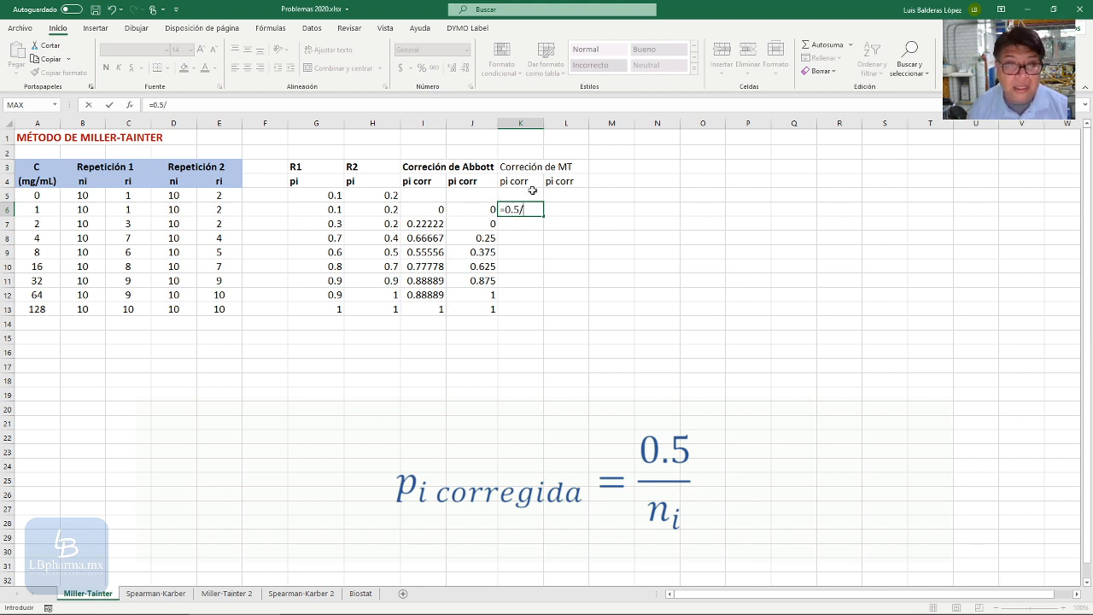
{"action": "left_click", "coordinate": [83, 210]}
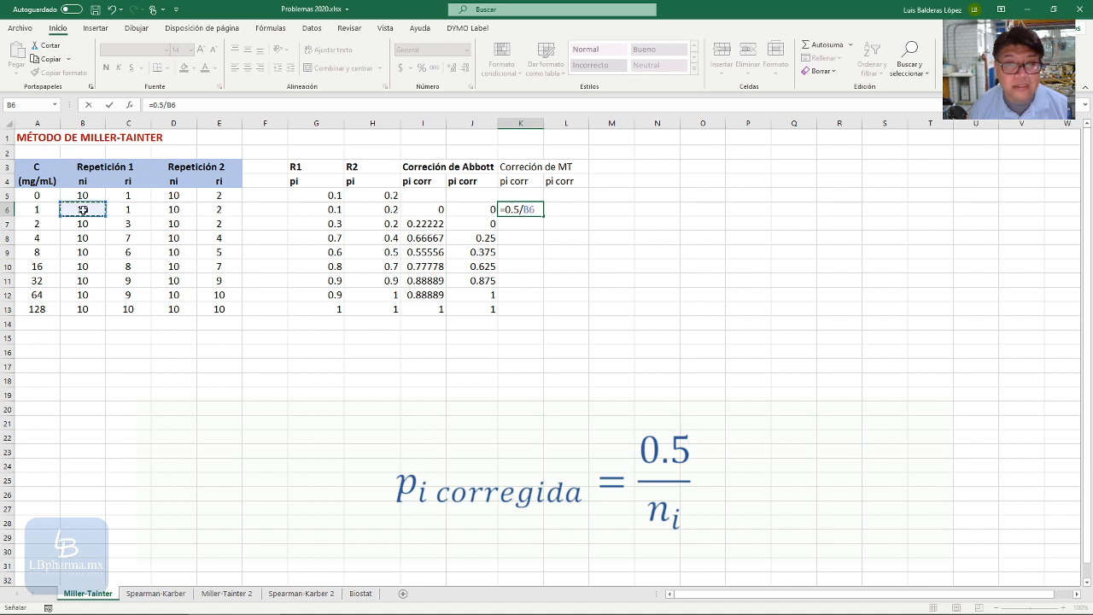
{"action": "key", "text": "Return"}
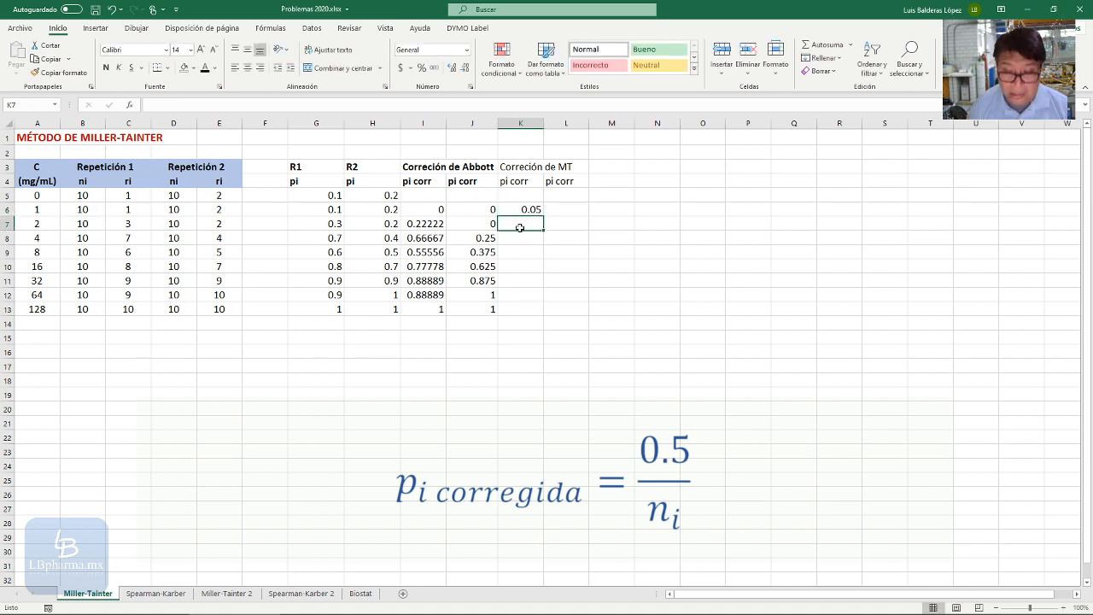
Step: Carry over the first repetition's Abbott-corrected proportions with =I7 in K7 and fill it down to K12
{"action": "type", "text": "="}
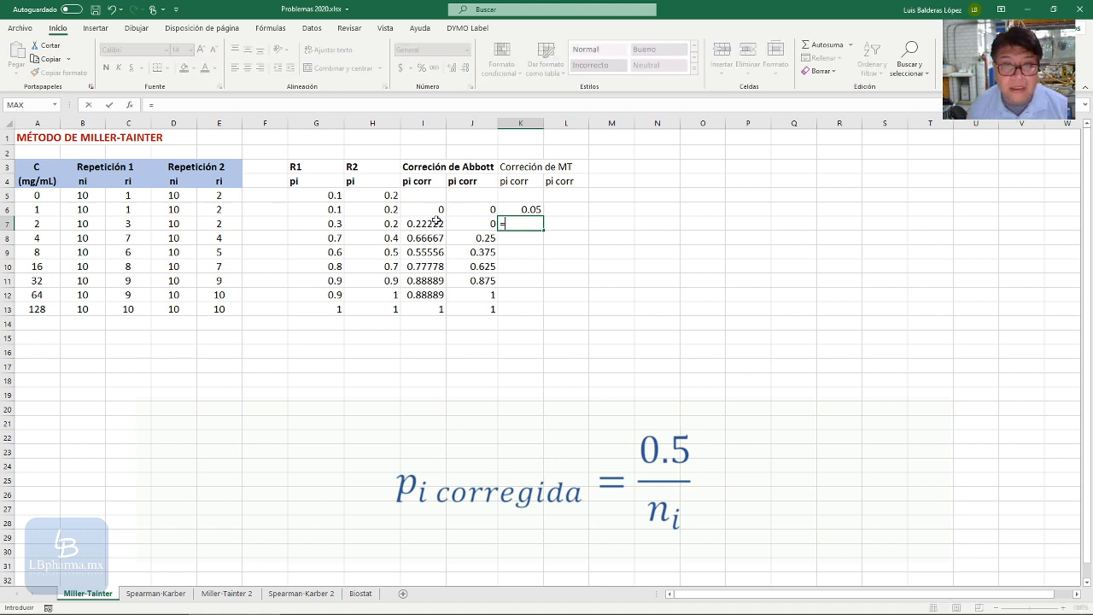
{"action": "left_click", "coordinate": [429, 224]}
{"action": "key", "text": "Return"}
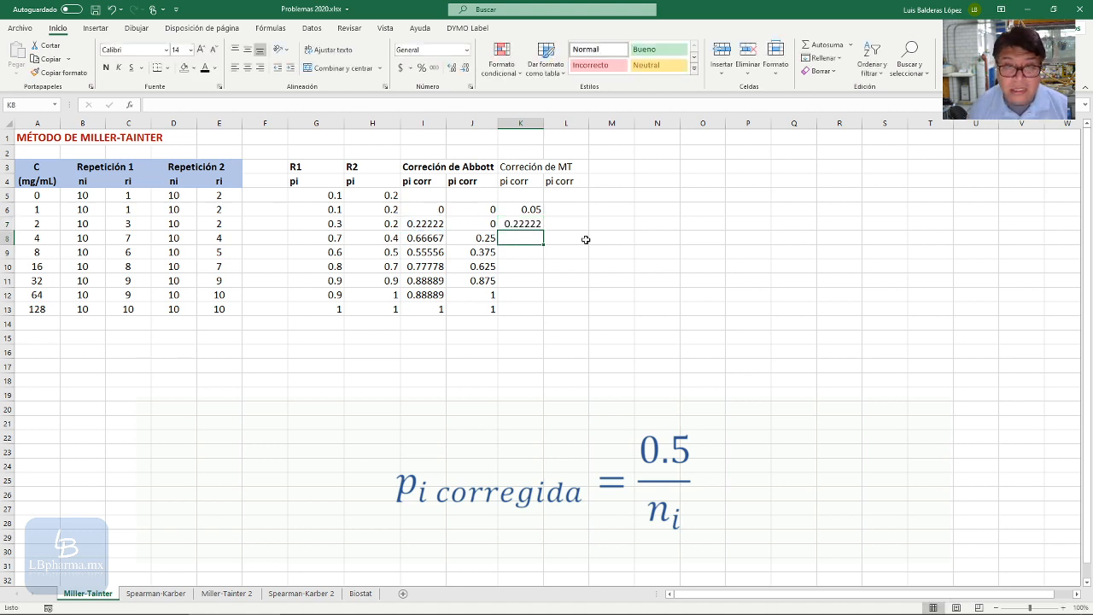
{"action": "left_click", "coordinate": [521, 223]}
{"action": "left_click_drag", "start_coordinate": [543, 231], "coordinate": [535, 294]}
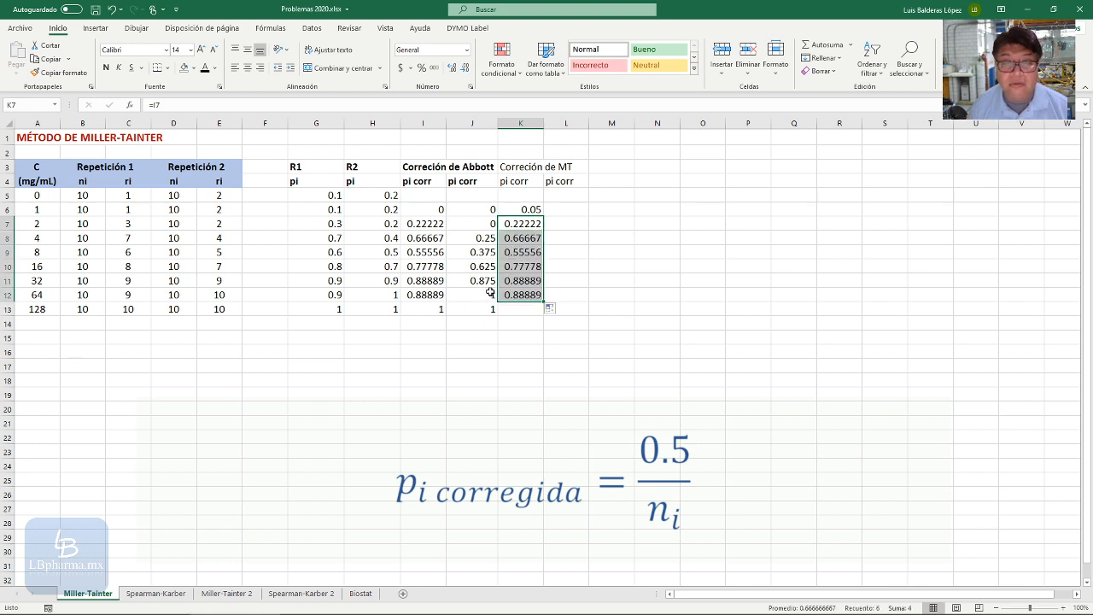
Step: Enter the zero-proportion correction =0.5/B7 in L7 for the second repetition and fill it down to L11
{"action": "left_click", "coordinate": [561, 224]}
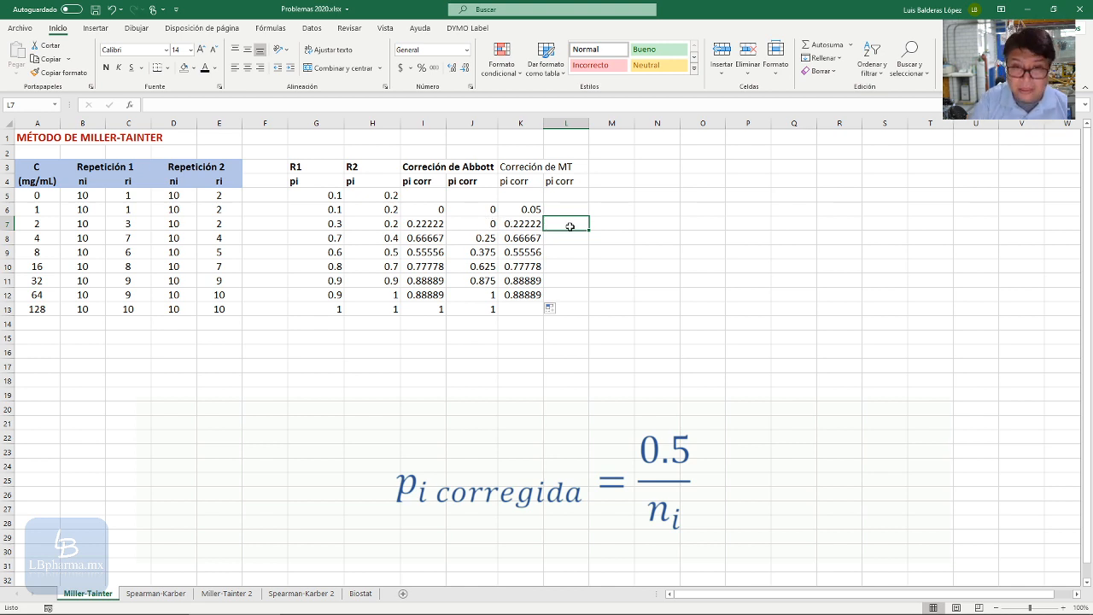
{"action": "type", "text": "=0.5"}
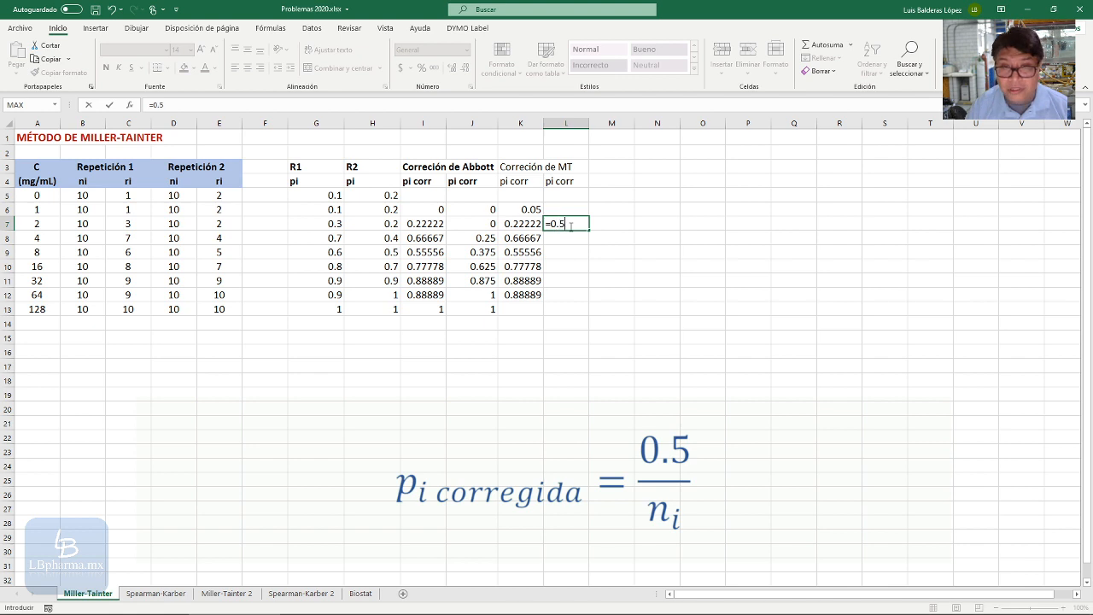
{"action": "type", "text": "/"}
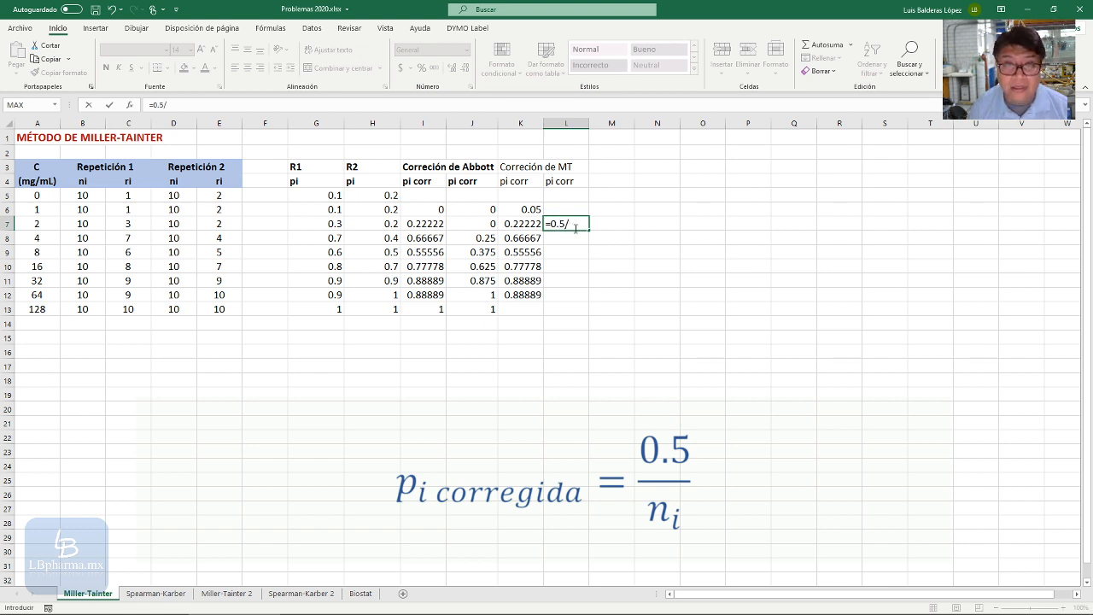
{"action": "left_click", "coordinate": [83, 223]}
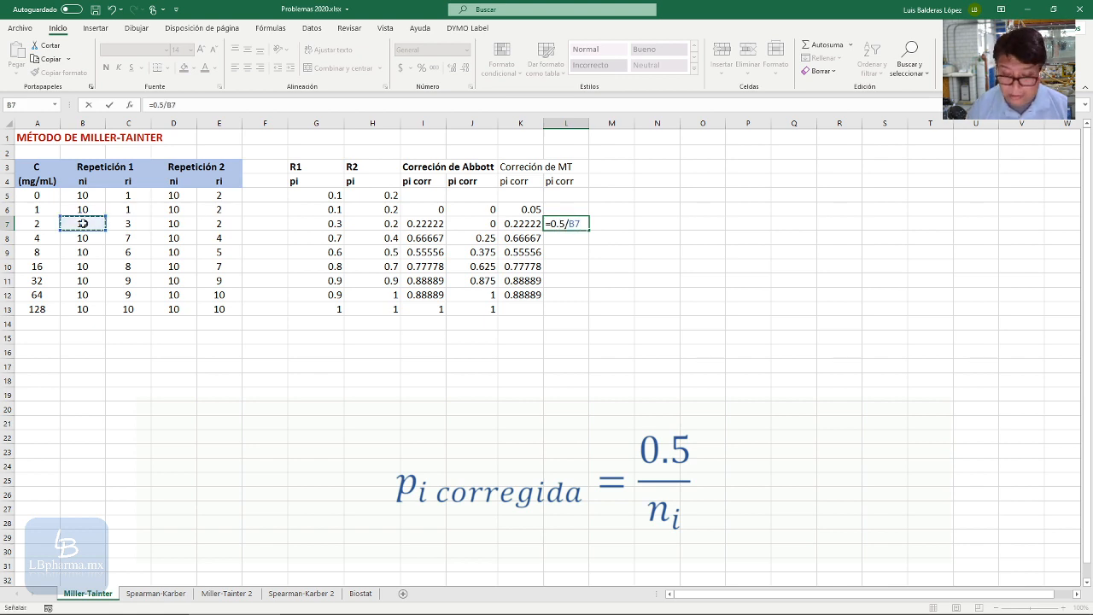
{"action": "key", "text": "Return"}
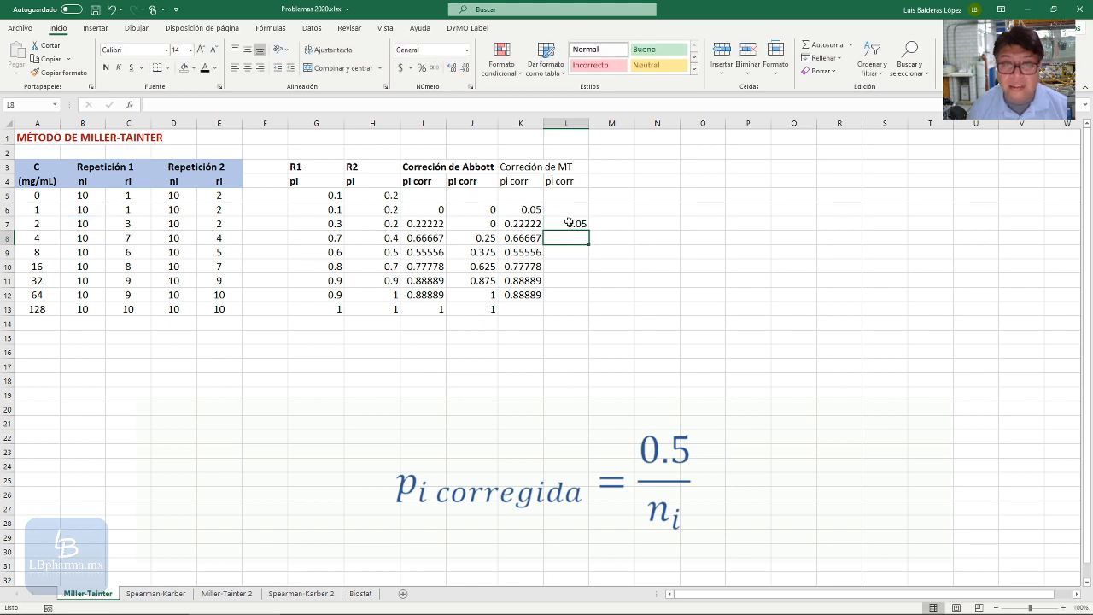
{"action": "left_click", "coordinate": [572, 224]}
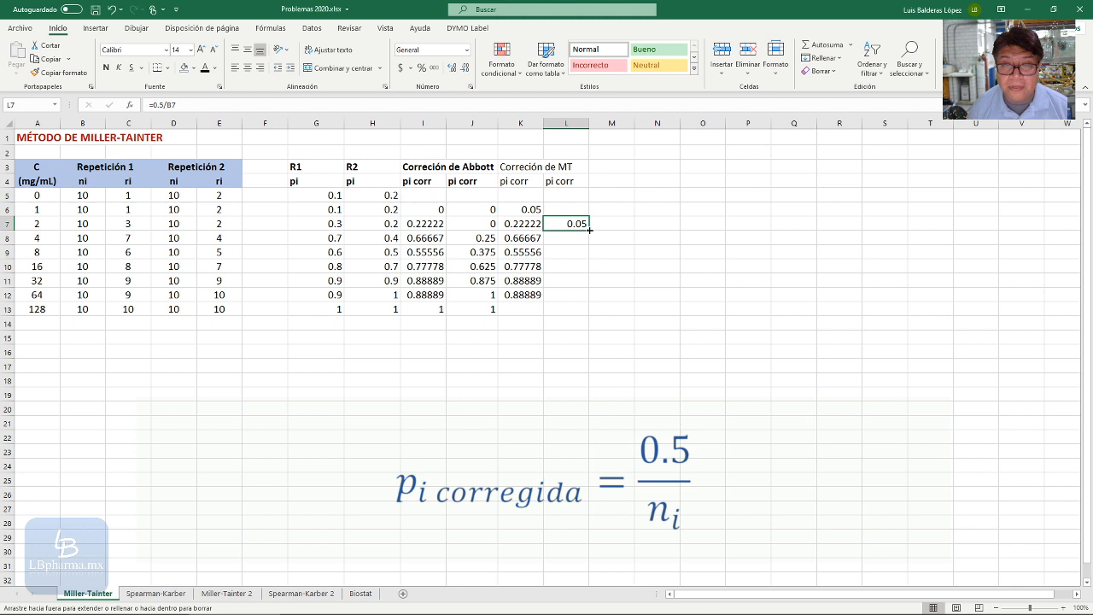
{"action": "left_click_drag", "start_coordinate": [590, 230], "coordinate": [557, 284]}
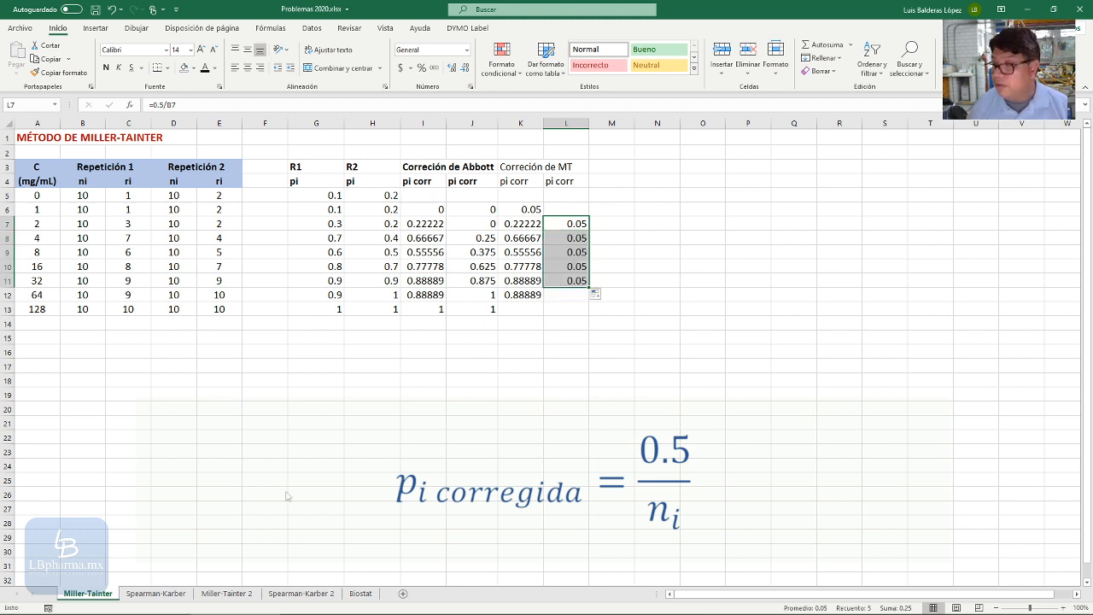
Step: Calculate the Miller-Tainter correction for the first repetition's proportion of 1 with =(B13-0.5)/B13 in K13
{"action": "left_click", "coordinate": [437, 526]}
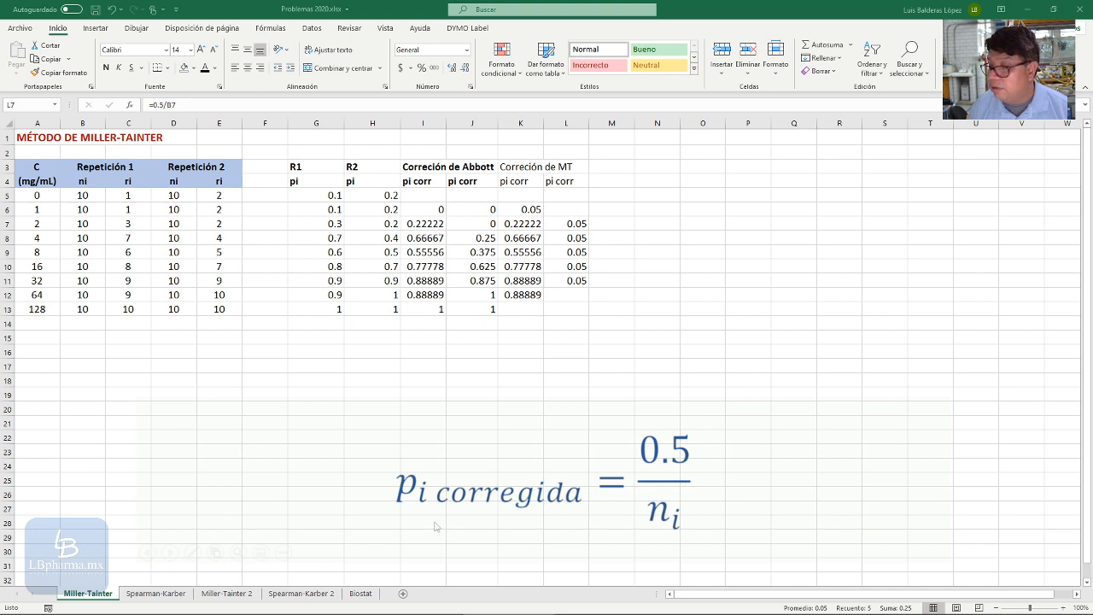
{"action": "left_click", "coordinate": [435, 518]}
{"action": "left_click", "coordinate": [435, 518]}
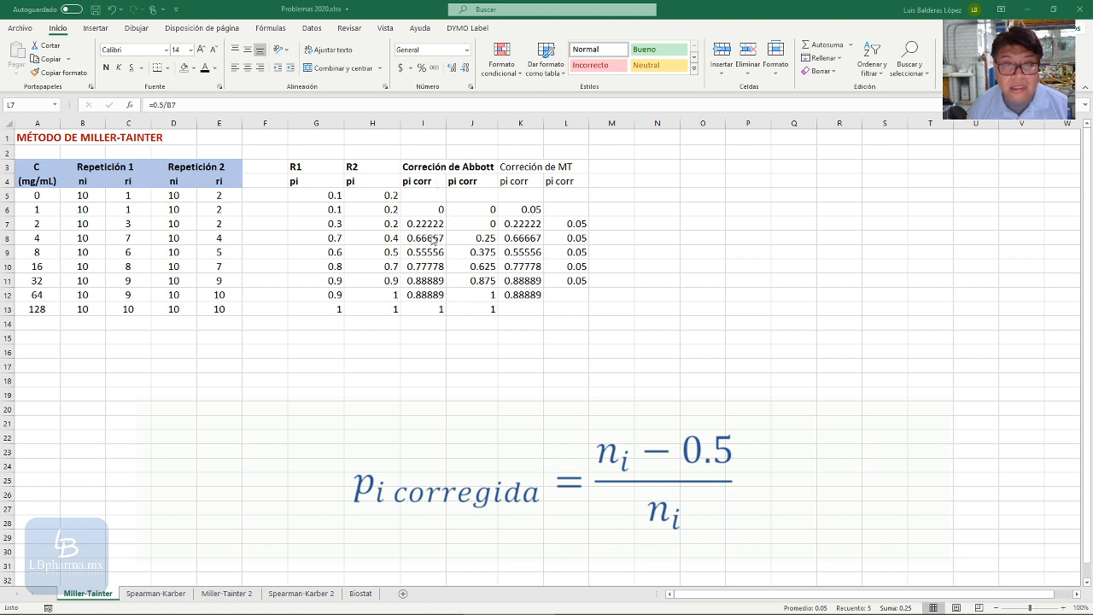
{"action": "key", "text": "ctrl+shift+Down"}
{"action": "left_click", "coordinate": [493, 308]}
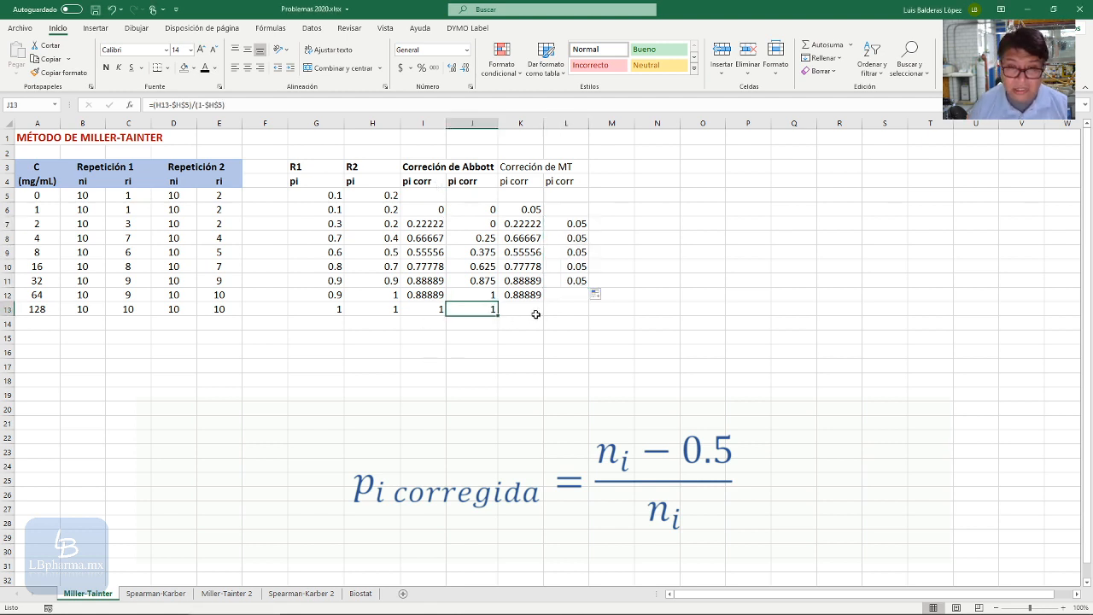
{"action": "left_click", "coordinate": [521, 309]}
{"action": "type", "text": "="}
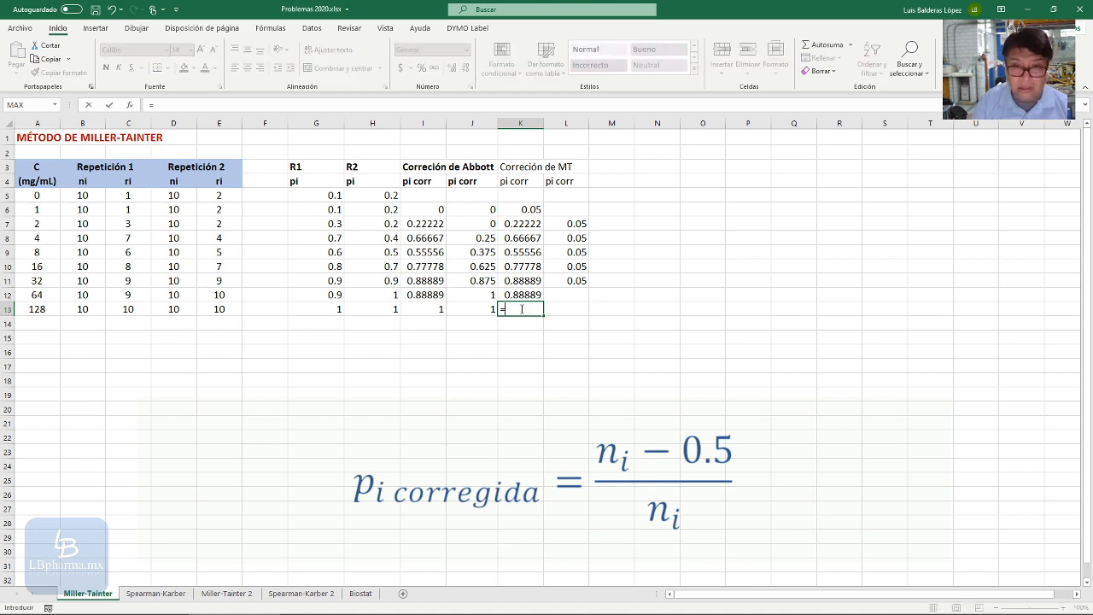
{"action": "type", "text": "("}
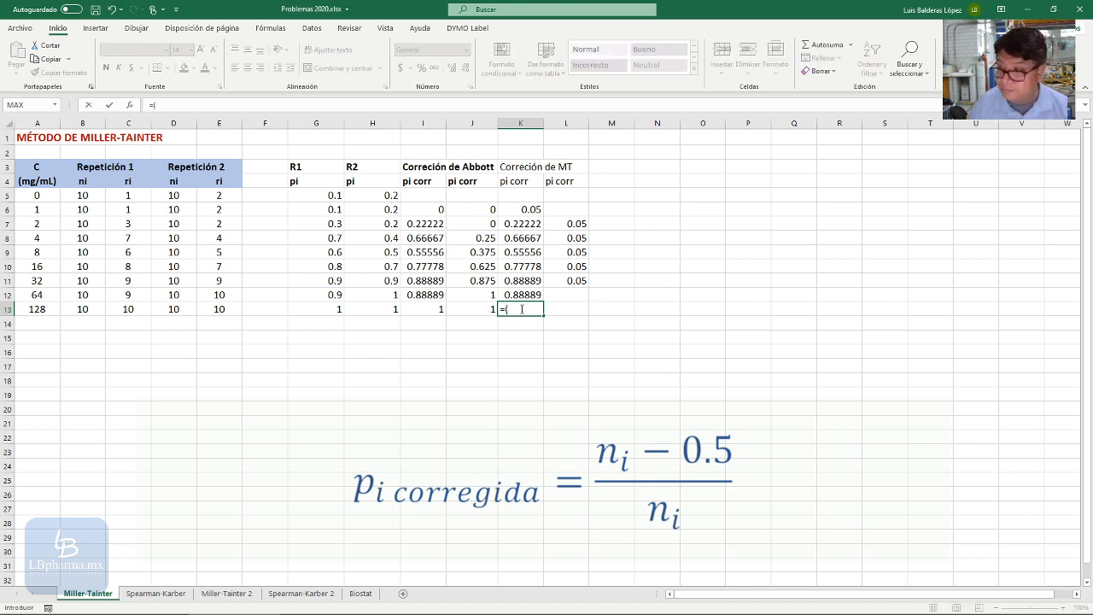
{"action": "left_click", "coordinate": [86, 308]}
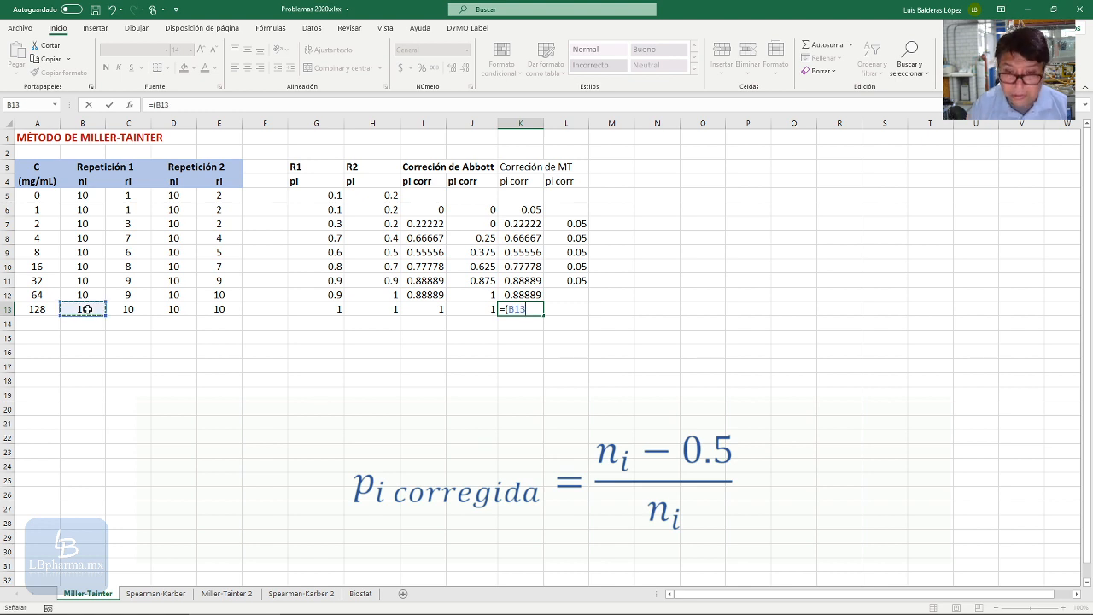
{"action": "type", "text": "-0.5)/"}
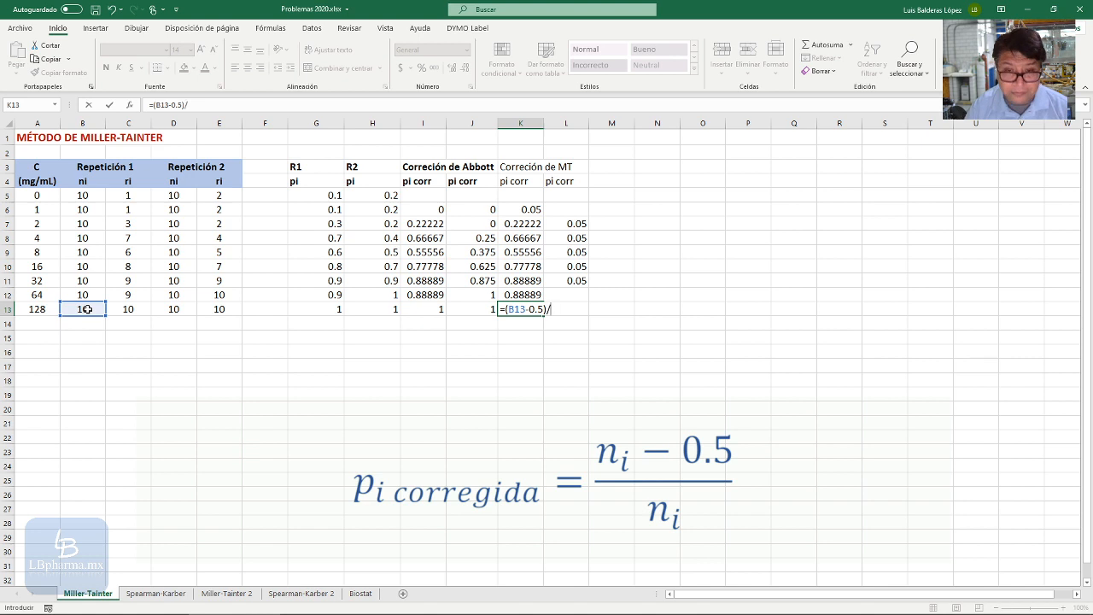
{"action": "left_click", "coordinate": [87, 310]}
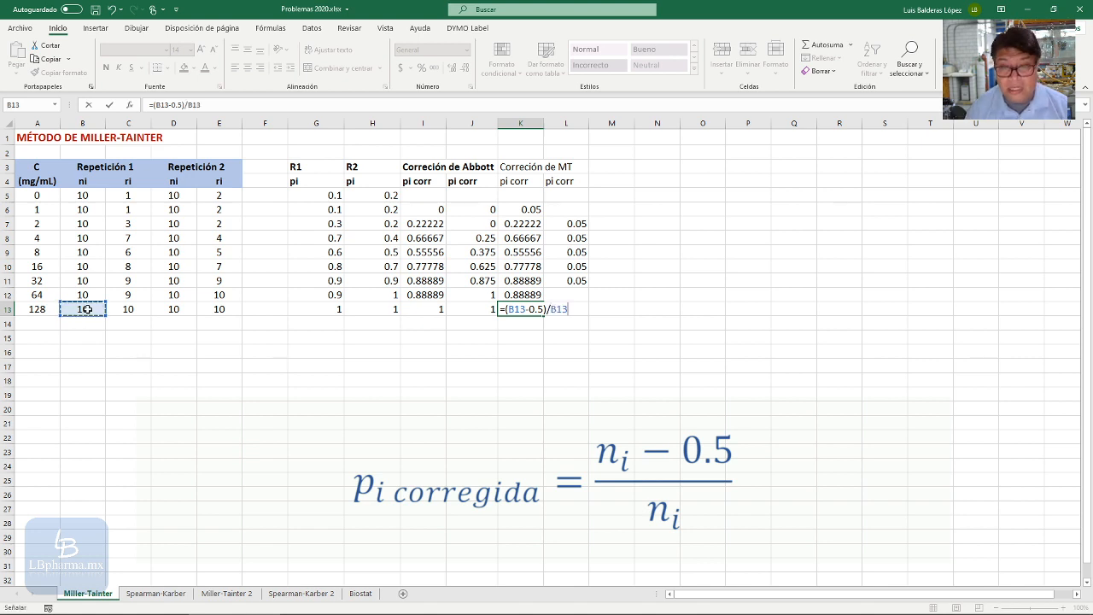
{"action": "key", "text": "Return"}
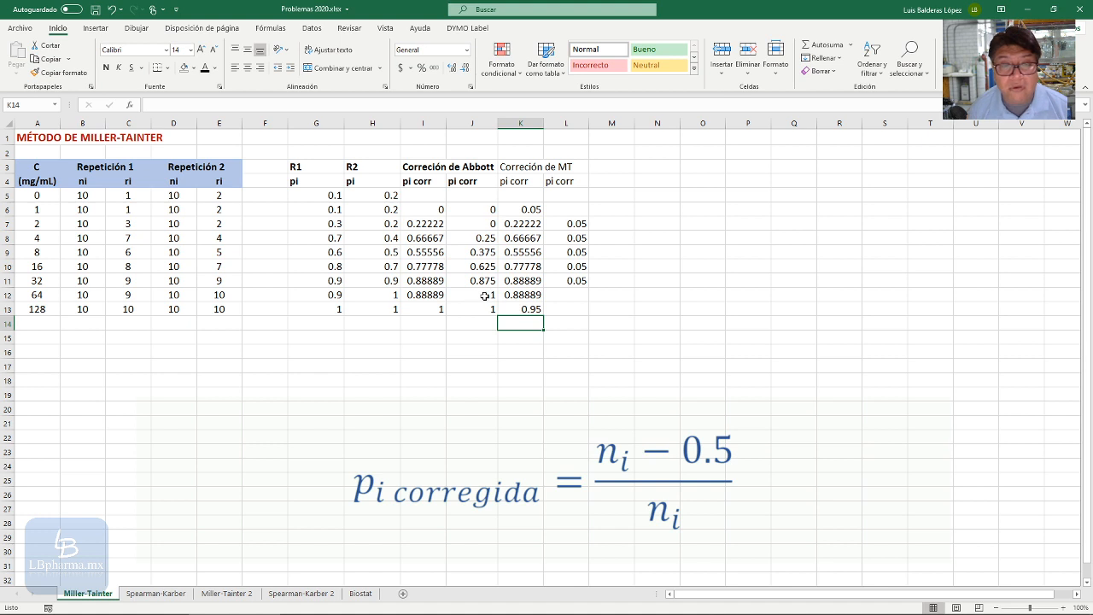
Step: Calculate the Miller-Tainter correction for the second repetition's proportion of 1 with =(10-0.5)/10 in L12
{"action": "left_click", "coordinate": [568, 296]}
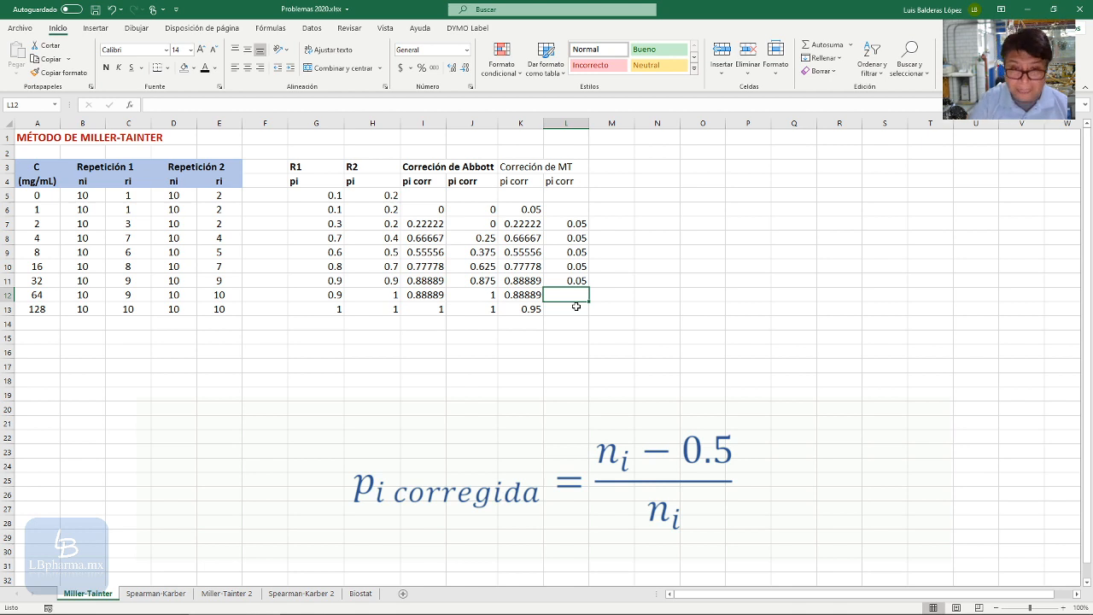
{"action": "type", "text": "=("}
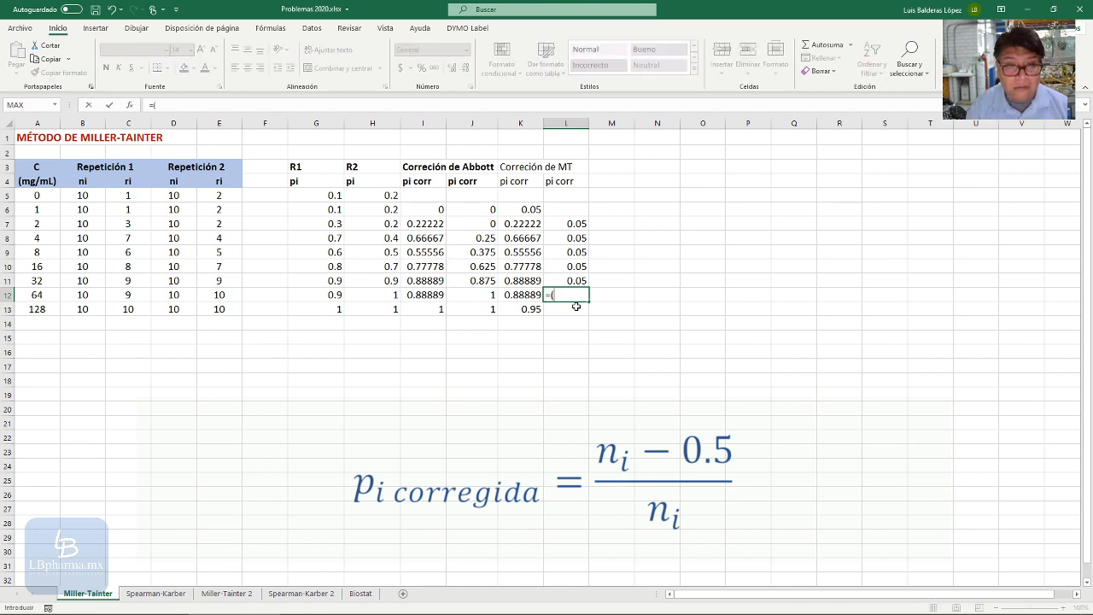
{"action": "type", "text": "10."}
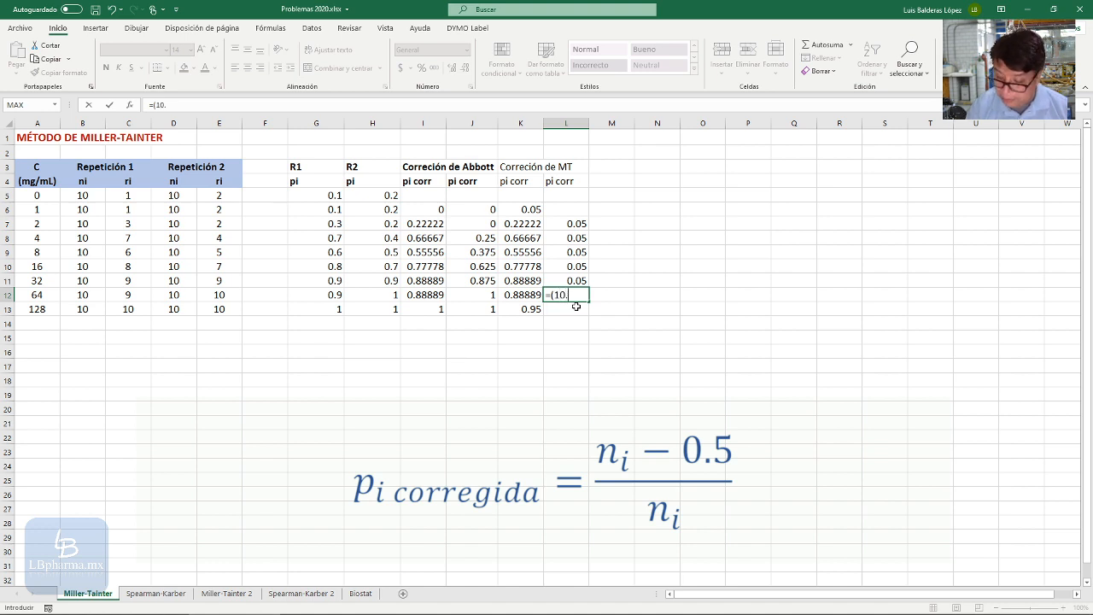
{"action": "type", "text": "0.5"}
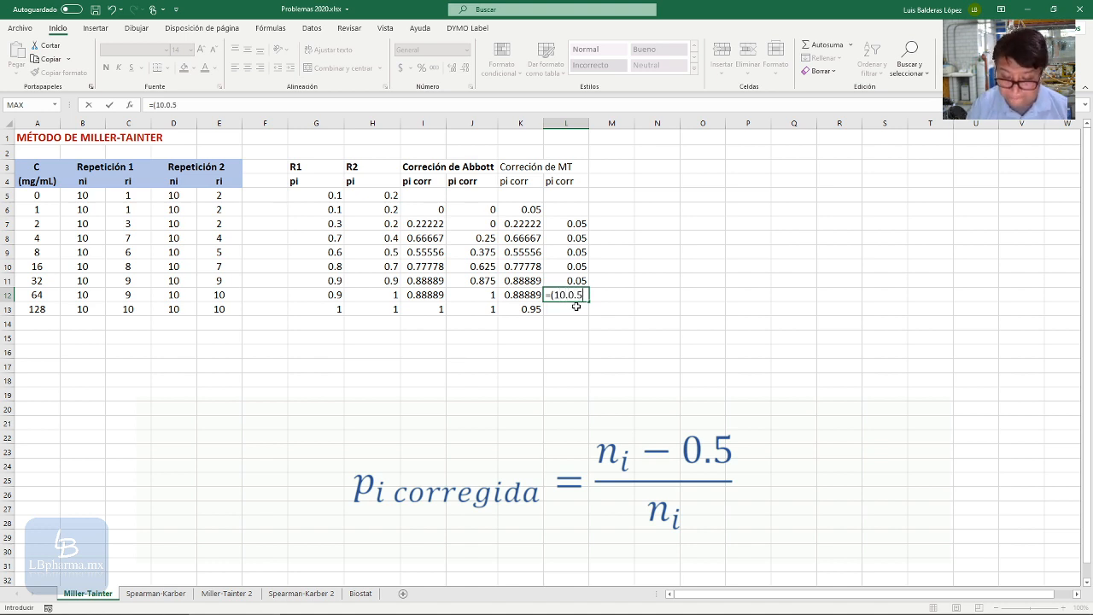
{"action": "key", "text": "BackSpace"}
{"action": "key", "text": "BackSpace"}
{"action": "key", "text": "BackSpace"}
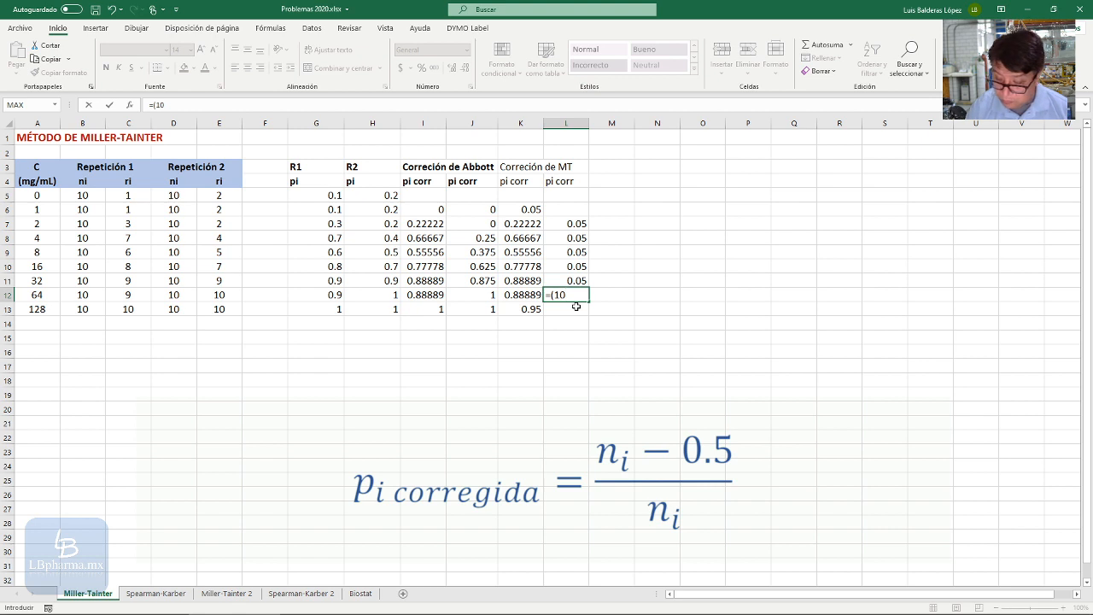
{"action": "type", "text": "-0.5"}
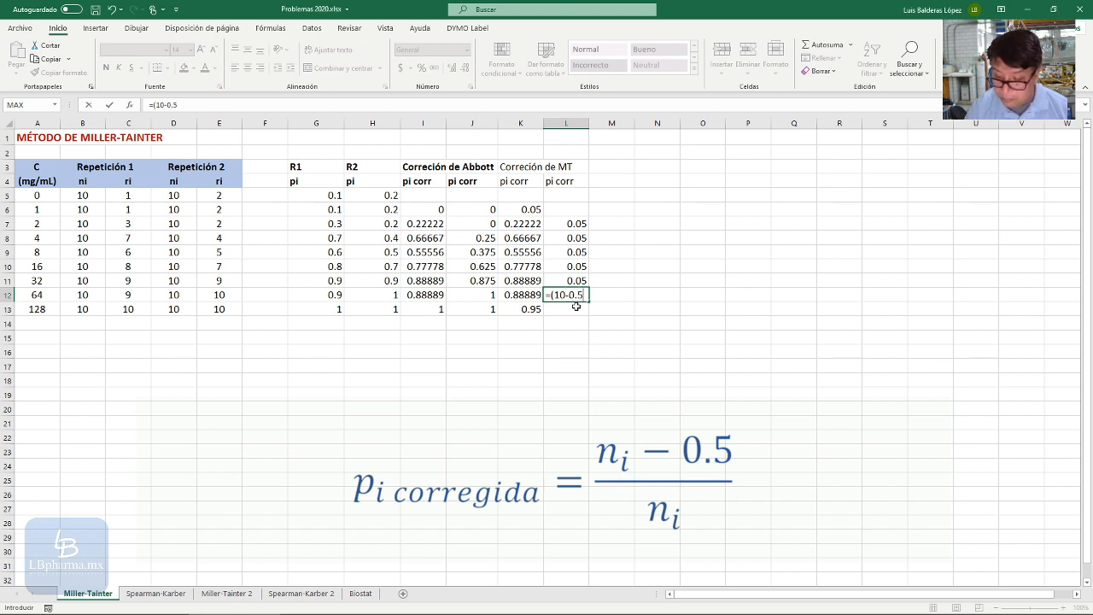
{"action": "type", "text": ")"}
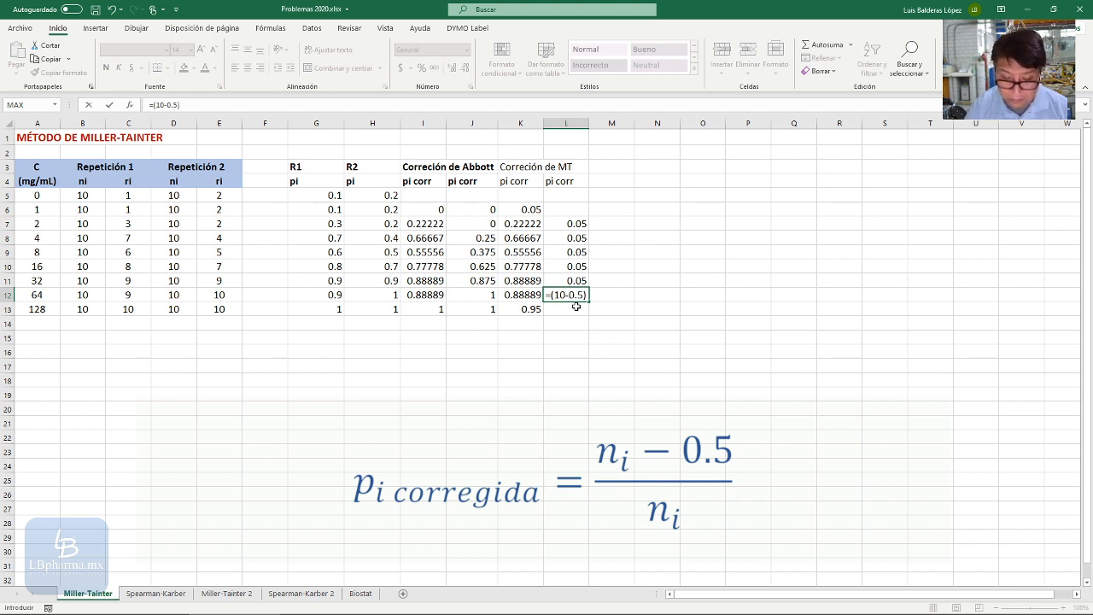
{"action": "type", "text": "/10"}
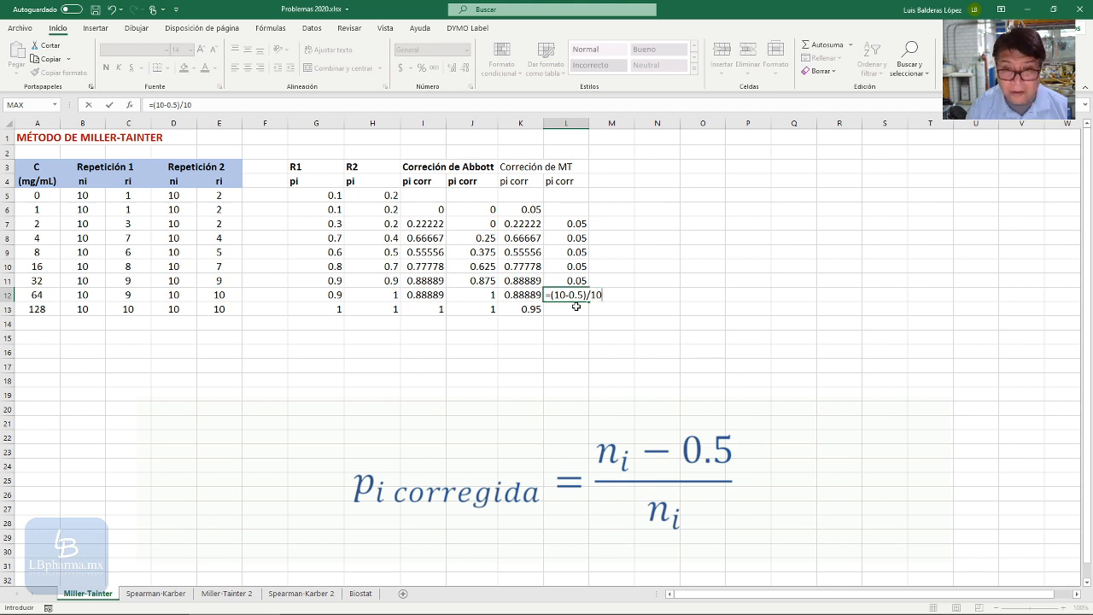
{"action": "key", "text": "Return"}
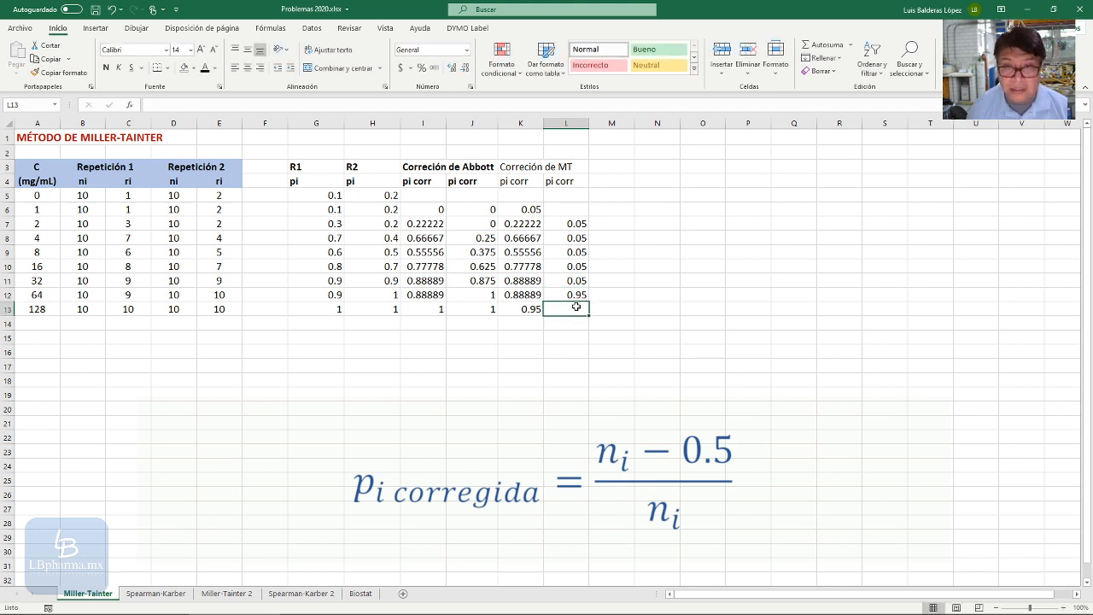
Step: Replace the second repetition's intermediate corrected values with =K8 in L8 and fill it down to L11
{"action": "left_click", "coordinate": [571, 238]}
{"action": "type", "text": "="}
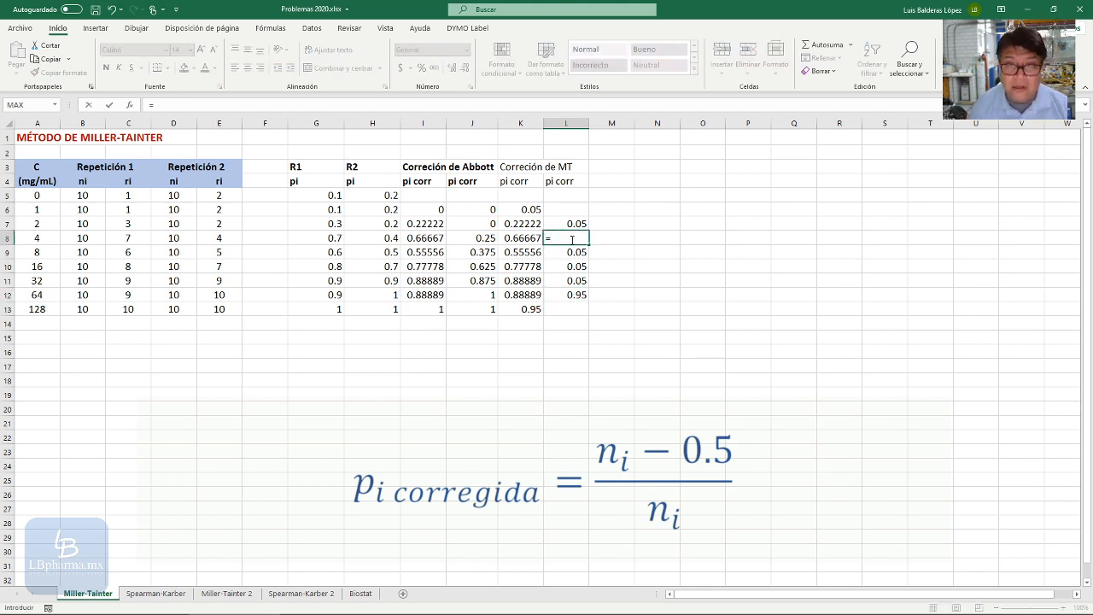
{"action": "left_click", "coordinate": [529, 238]}
{"action": "key", "text": "Return"}
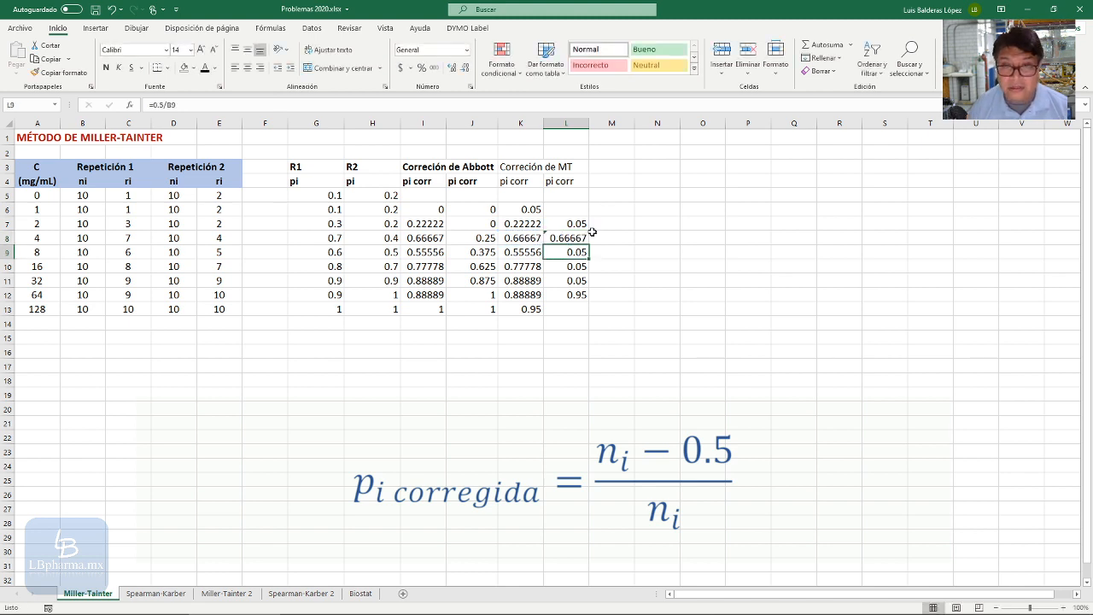
{"action": "left_click", "coordinate": [568, 238]}
{"action": "left_click_drag", "start_coordinate": [588, 245], "coordinate": [584, 287]}
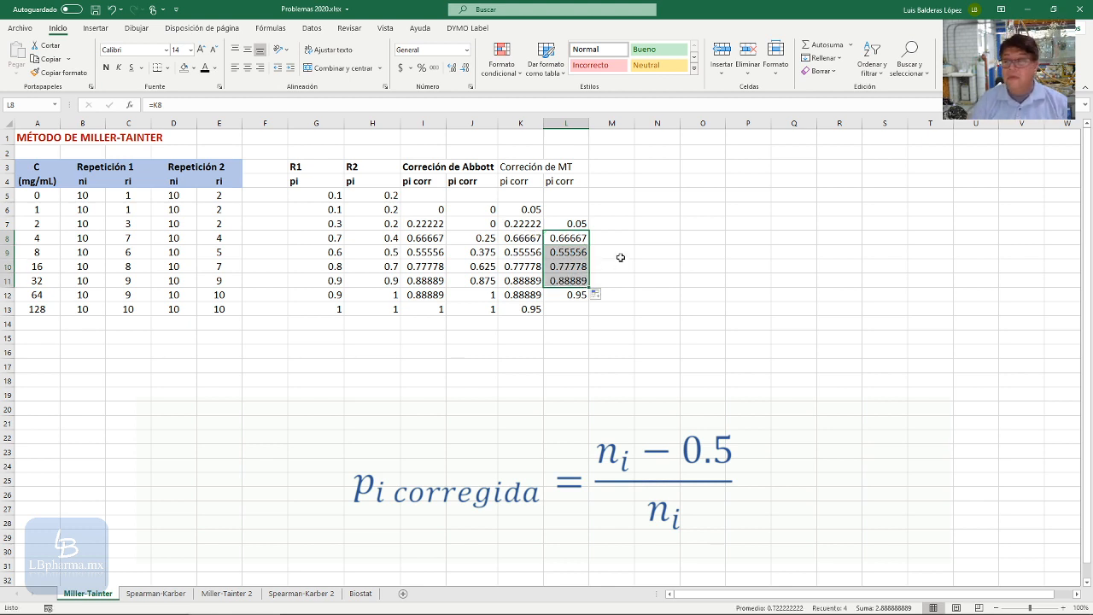
Step: Make the Miller-Tainter correction headings in K3:L4 bold
{"action": "left_click", "coordinate": [502, 504]}
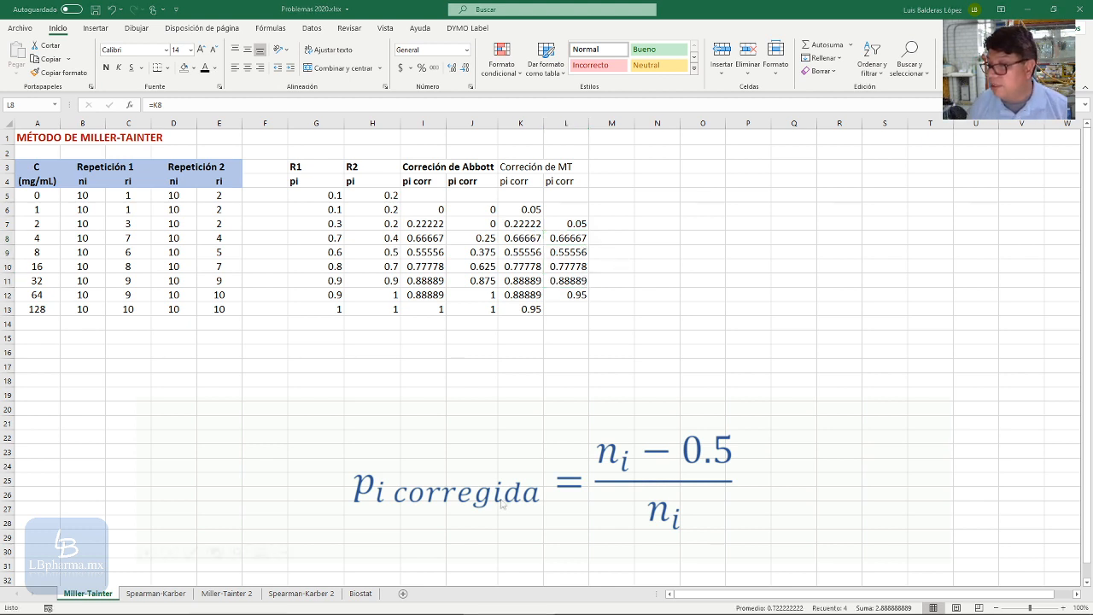
{"action": "left_click", "coordinate": [502, 504]}
{"action": "left_click", "coordinate": [524, 166]}
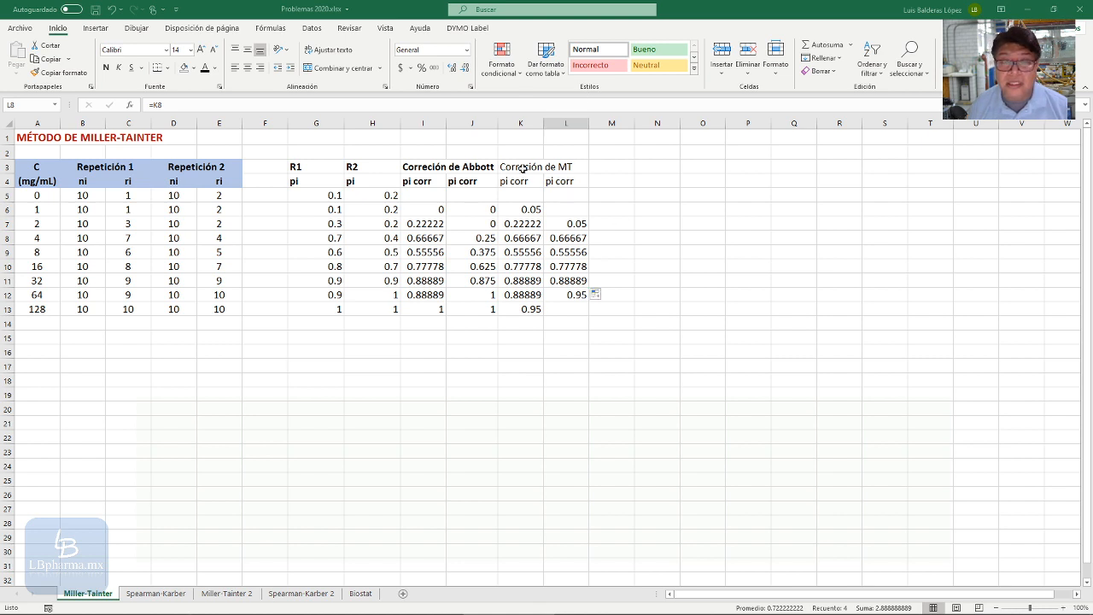
{"action": "left_click_drag", "start_coordinate": [524, 167], "coordinate": [564, 181]}
{"action": "key", "text": "ctrl+n"}
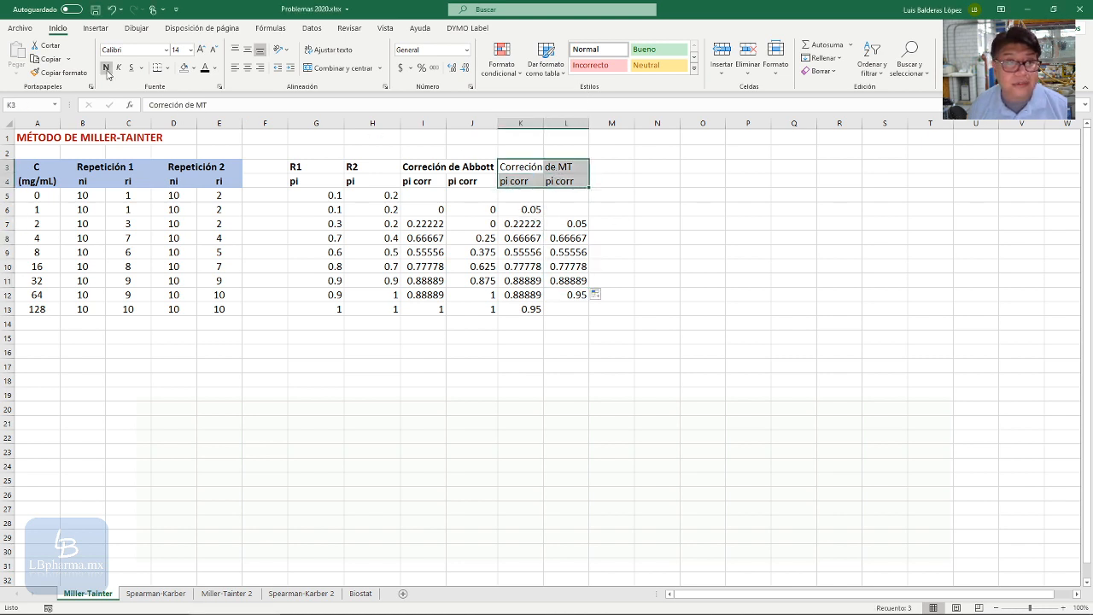
Step: Add the headings R1 and R2 in M3 and N3, with yi beneath each in M4 and N4
{"action": "left_click", "coordinate": [615, 167]}
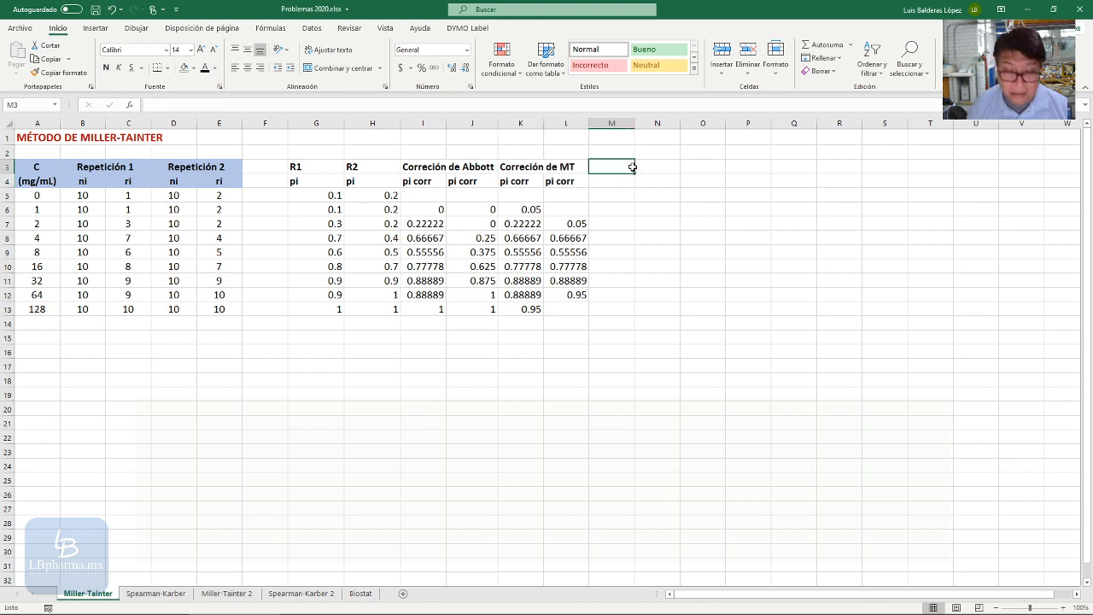
{"action": "type", "text": "R1"}
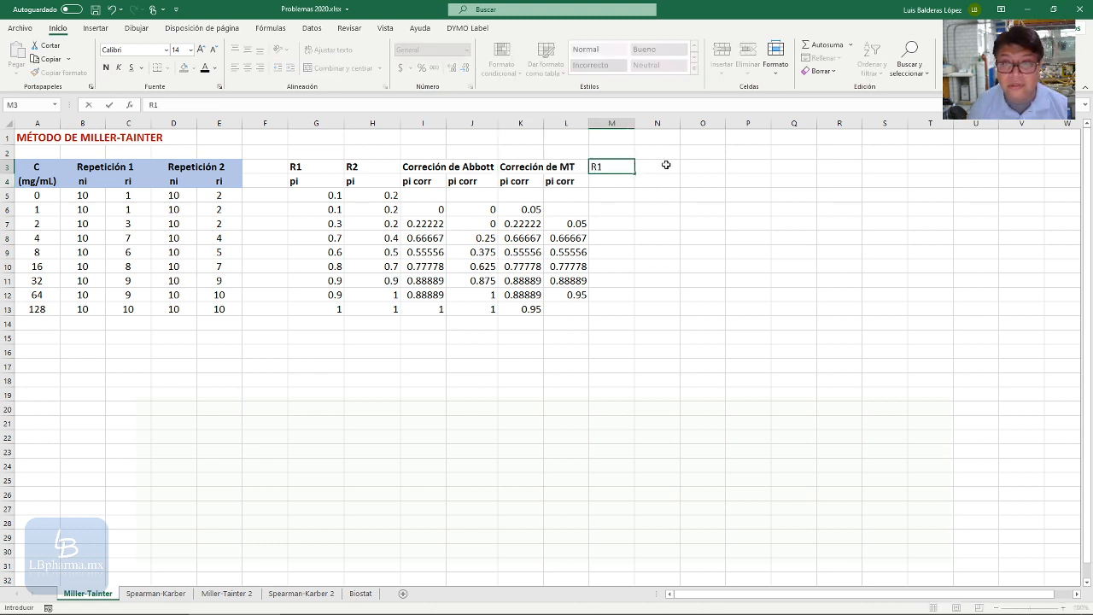
{"action": "left_click", "coordinate": [666, 164]}
{"action": "type", "text": "R2"}
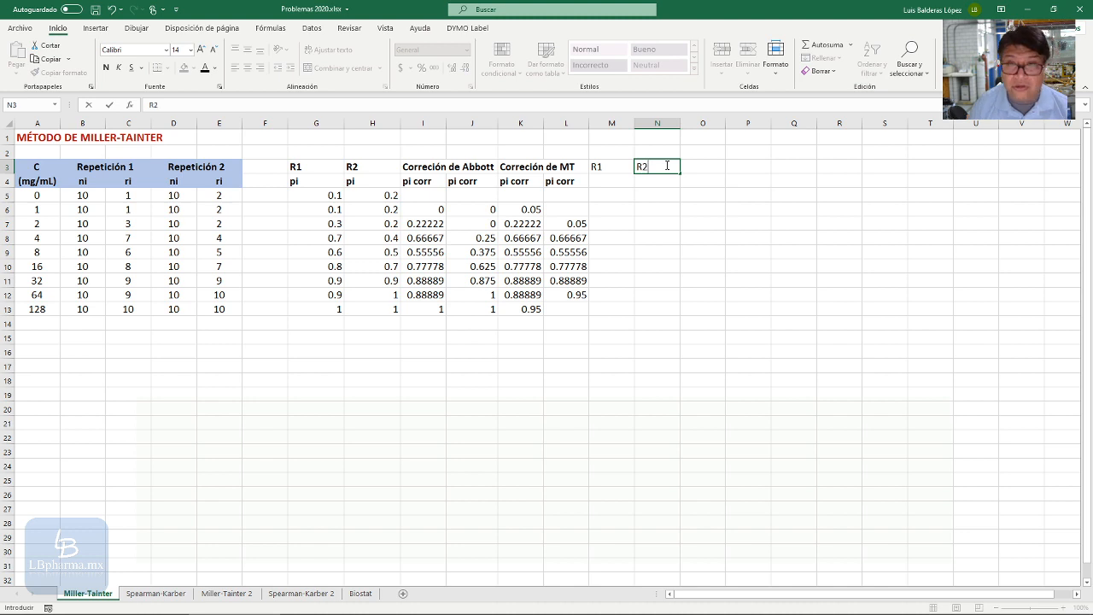
{"action": "left_click", "coordinate": [614, 183]}
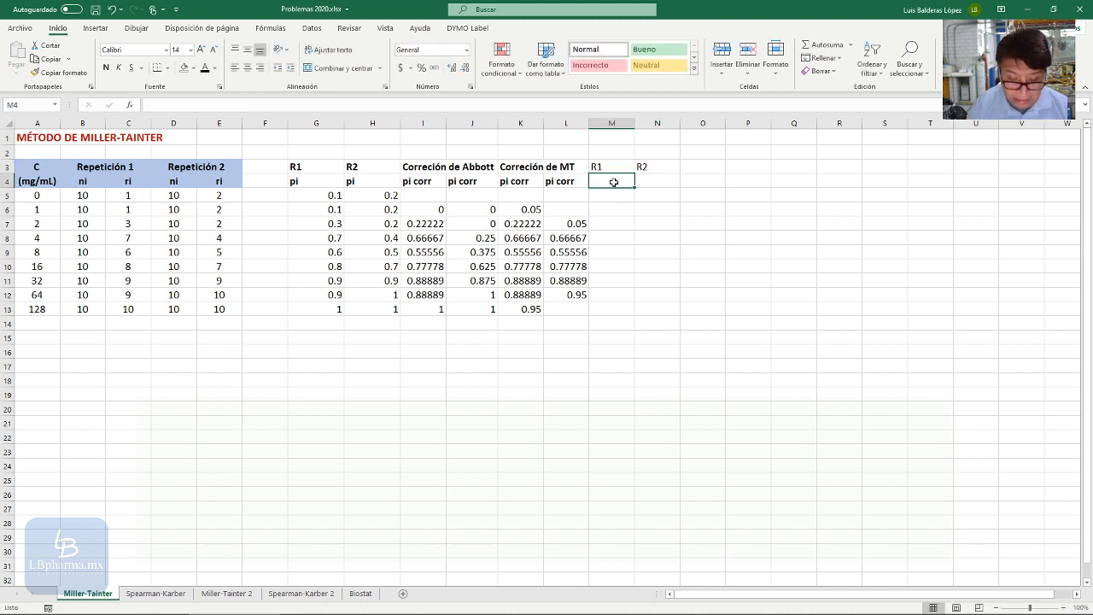
{"action": "type", "text": "yi"}
{"action": "key", "text": "Tab"}
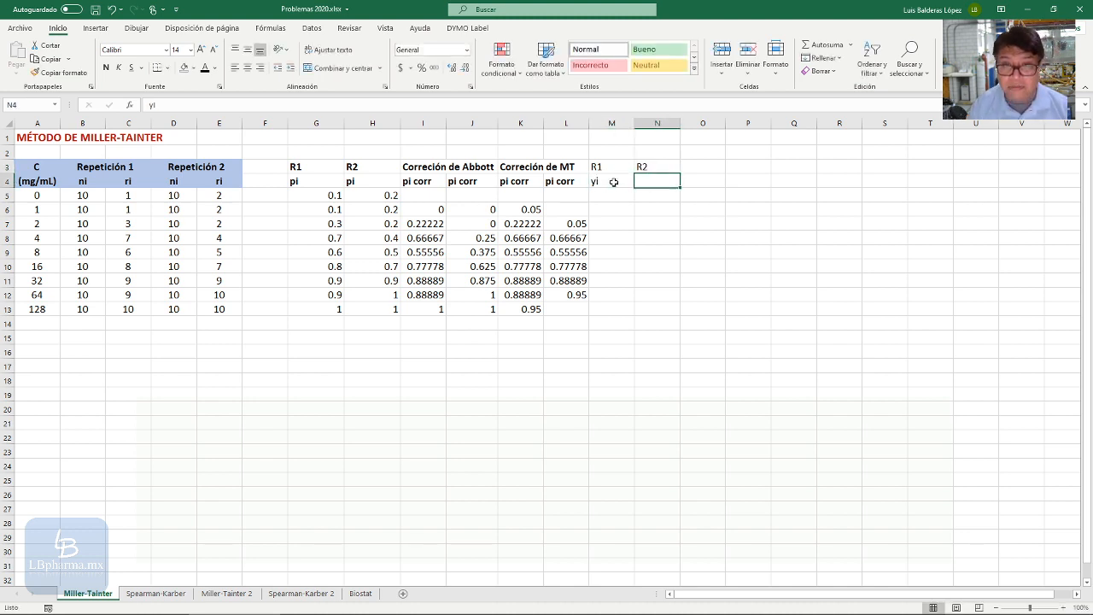
{"action": "type", "text": "yi"}
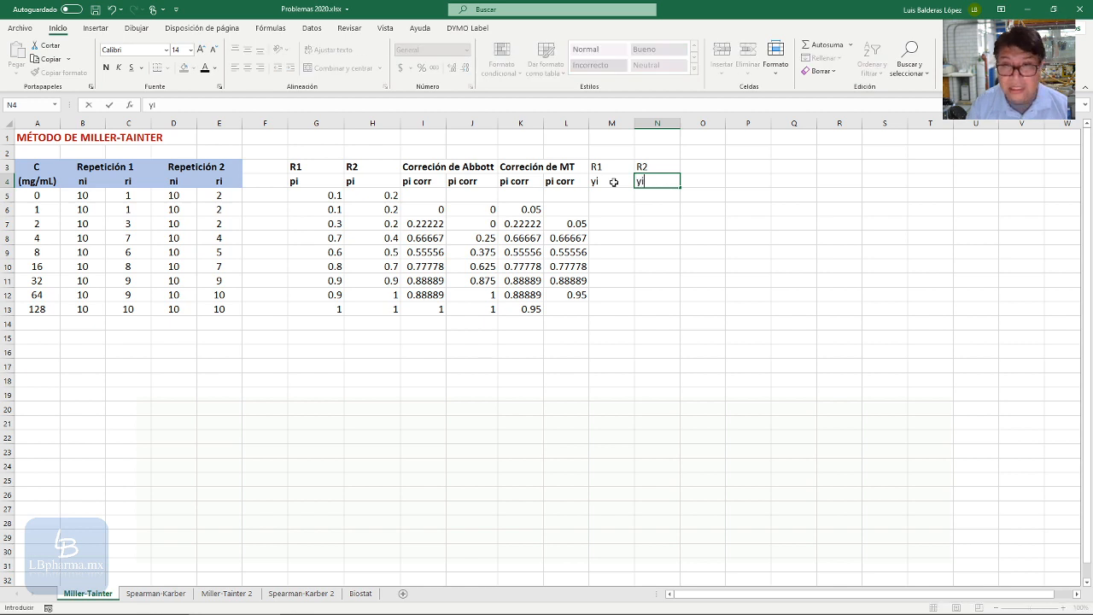
{"action": "key", "text": "Return"}
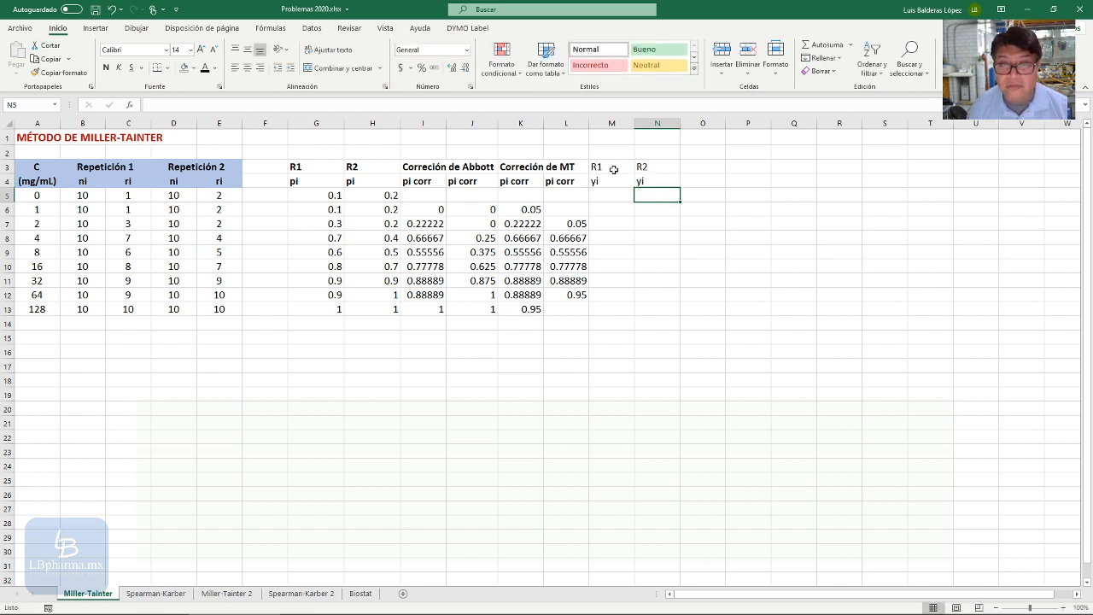
Step: Center the R1, R2 and yi headings in M3:N4 and make them bold
{"action": "left_click", "coordinate": [606, 168]}
{"action": "left_click_drag", "start_coordinate": [632, 174], "coordinate": [636, 180]}
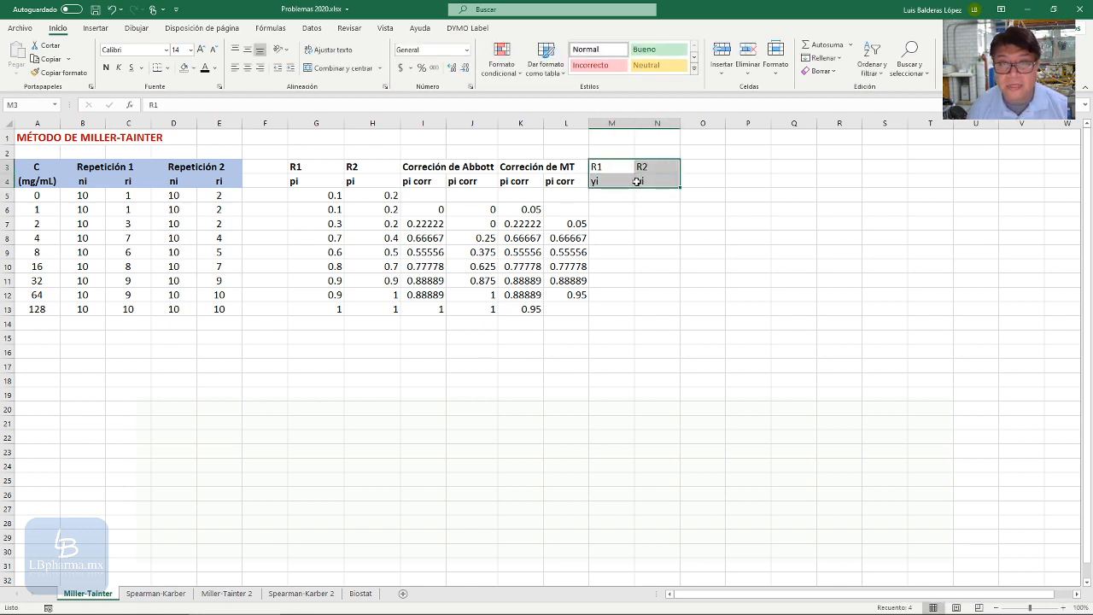
{"action": "left_click", "coordinate": [247, 67]}
{"action": "left_click", "coordinate": [106, 67]}
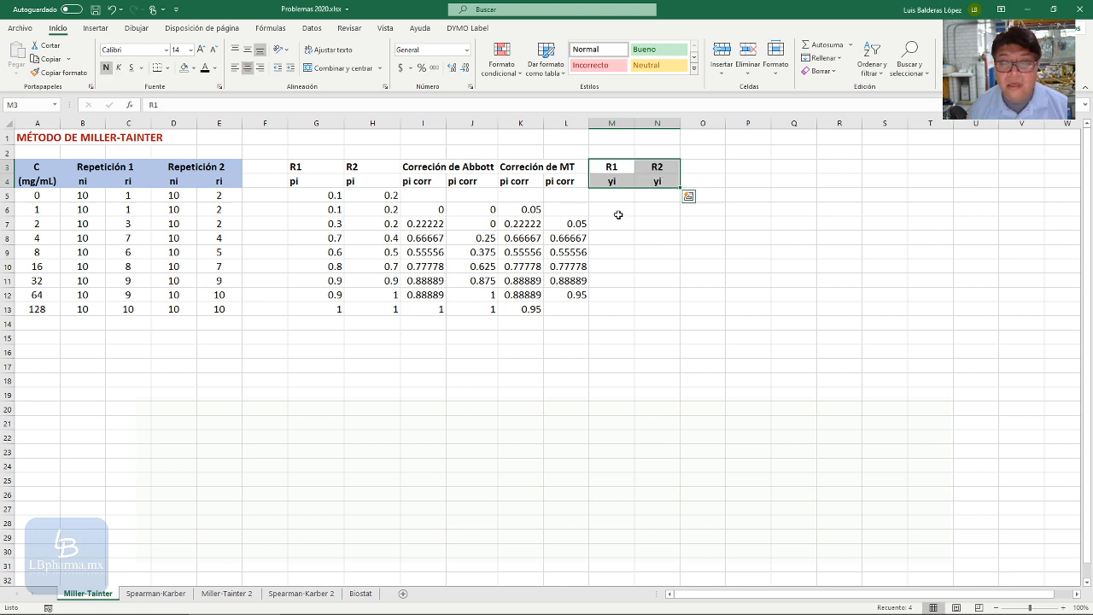
Step: Calculate the first repetition's probit value in M6 with =INV.NORM.ESTAND(K6)+5
{"action": "left_click", "coordinate": [613, 226]}
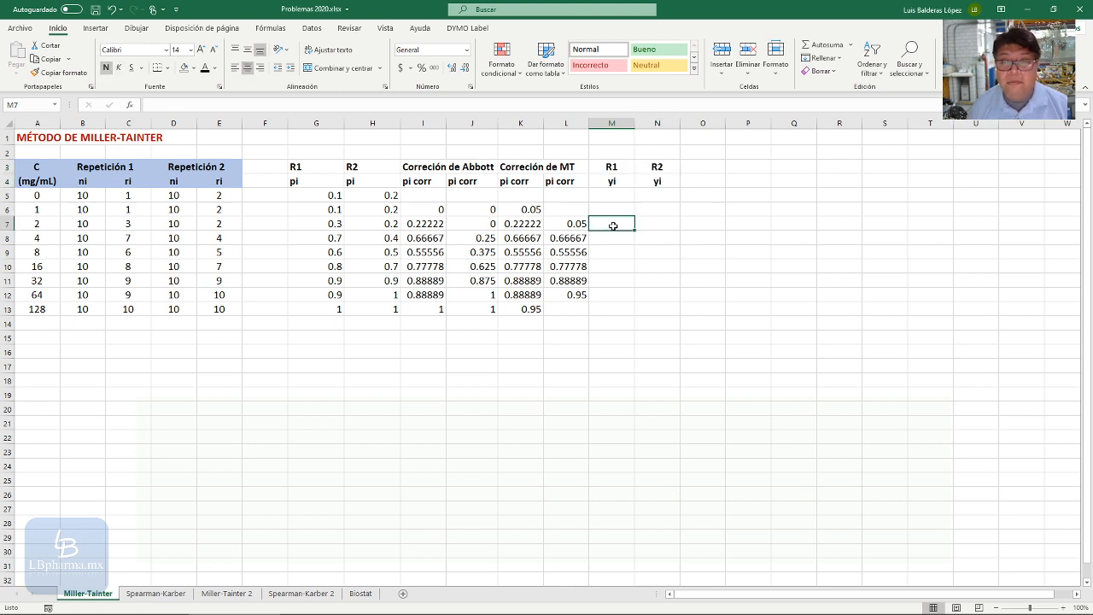
{"action": "left_click", "coordinate": [479, 473]}
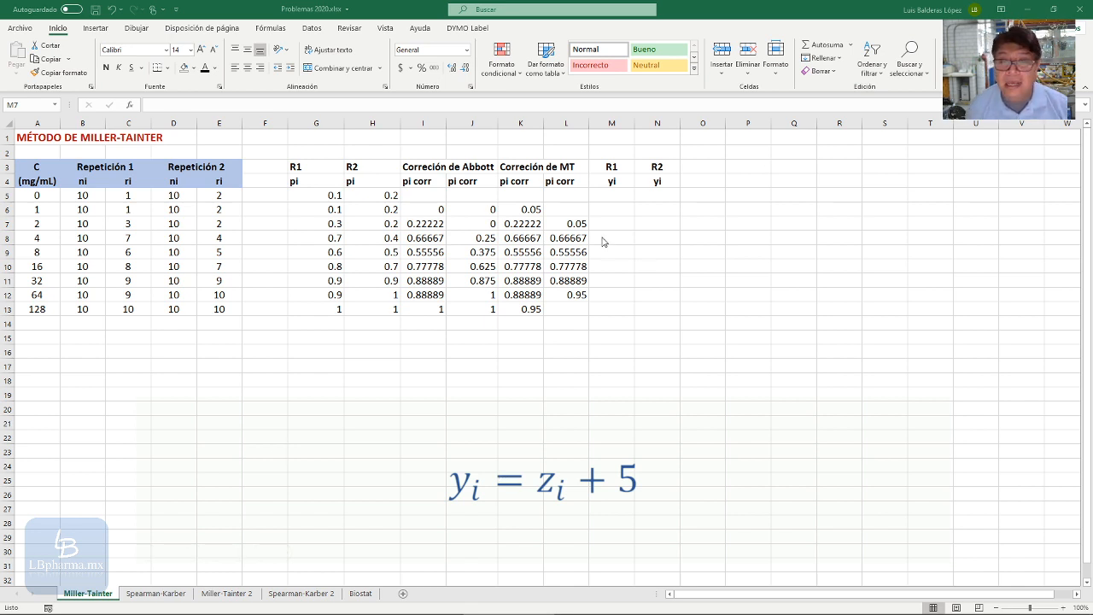
{"action": "left_click", "coordinate": [620, 208]}
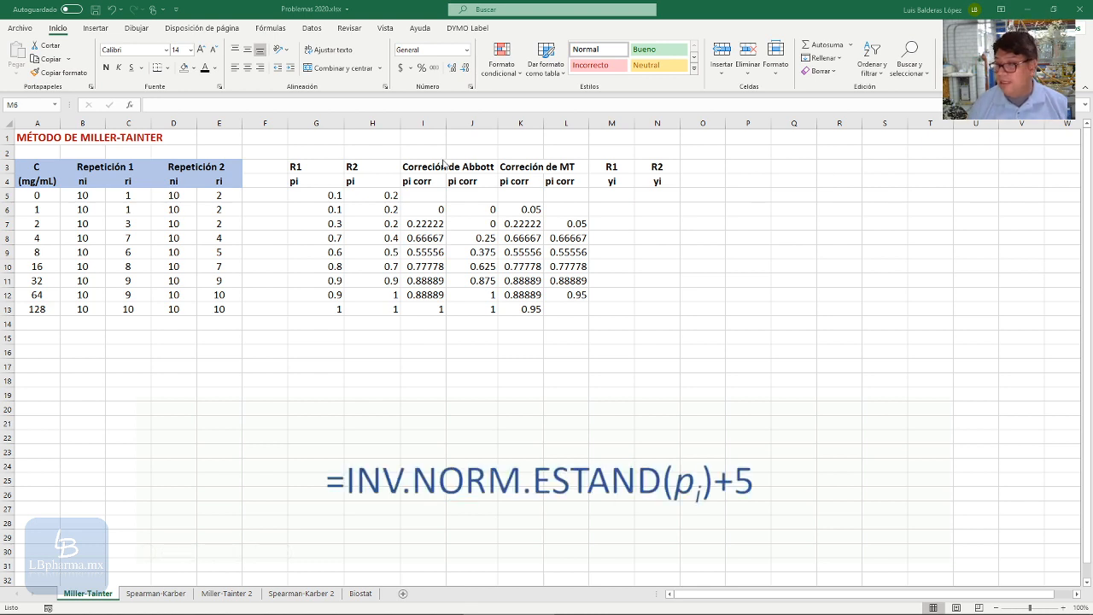
{"action": "left_click", "coordinate": [615, 205]}
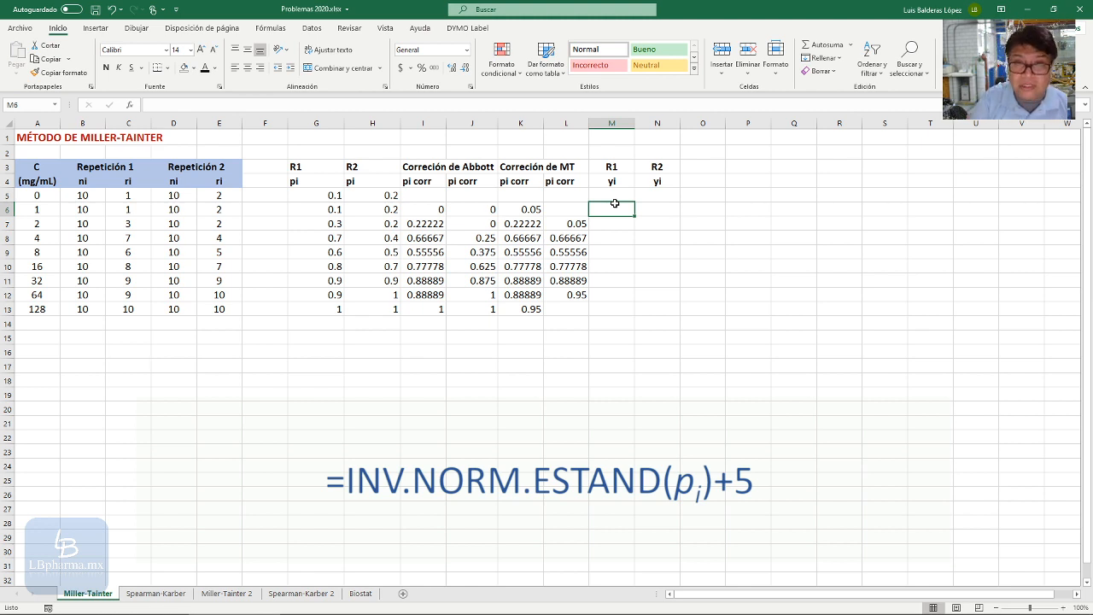
{"action": "type", "text": "="}
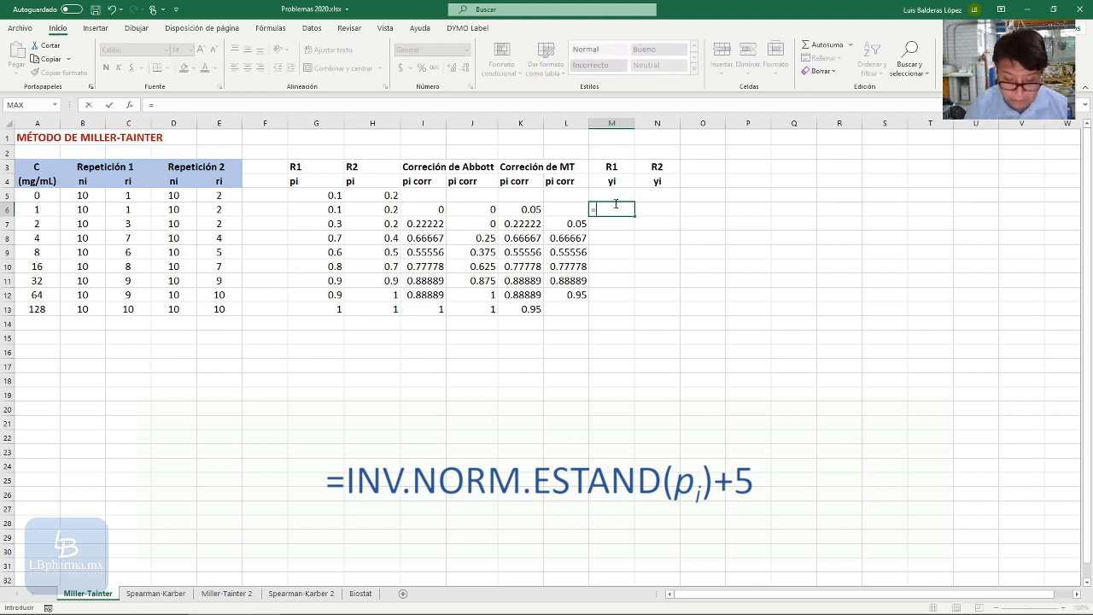
{"action": "type", "text": "inv"}
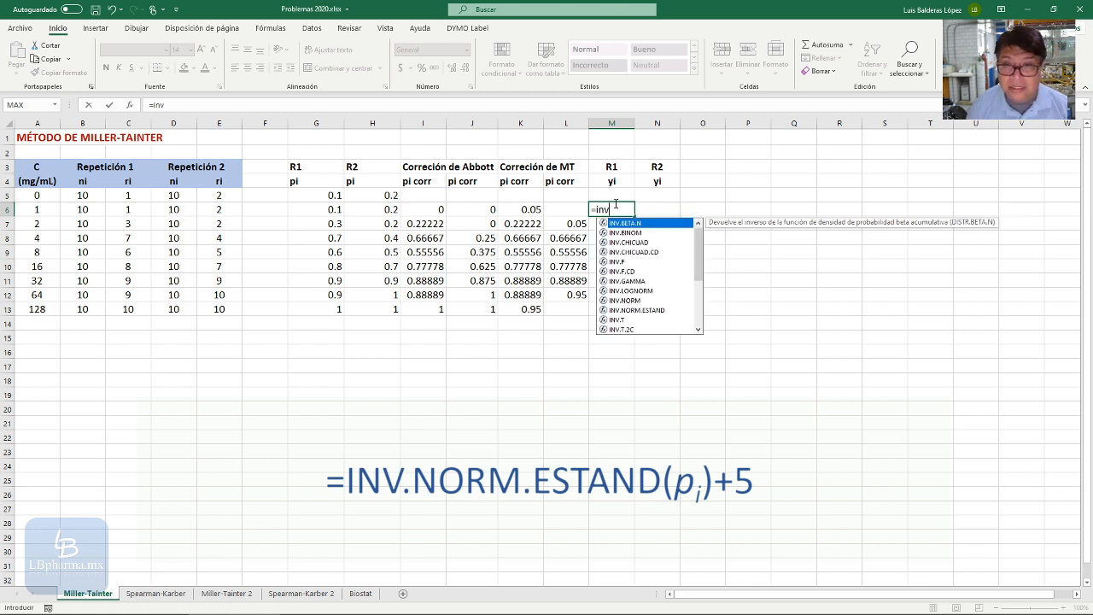
{"action": "left_click", "coordinate": [649, 312]}
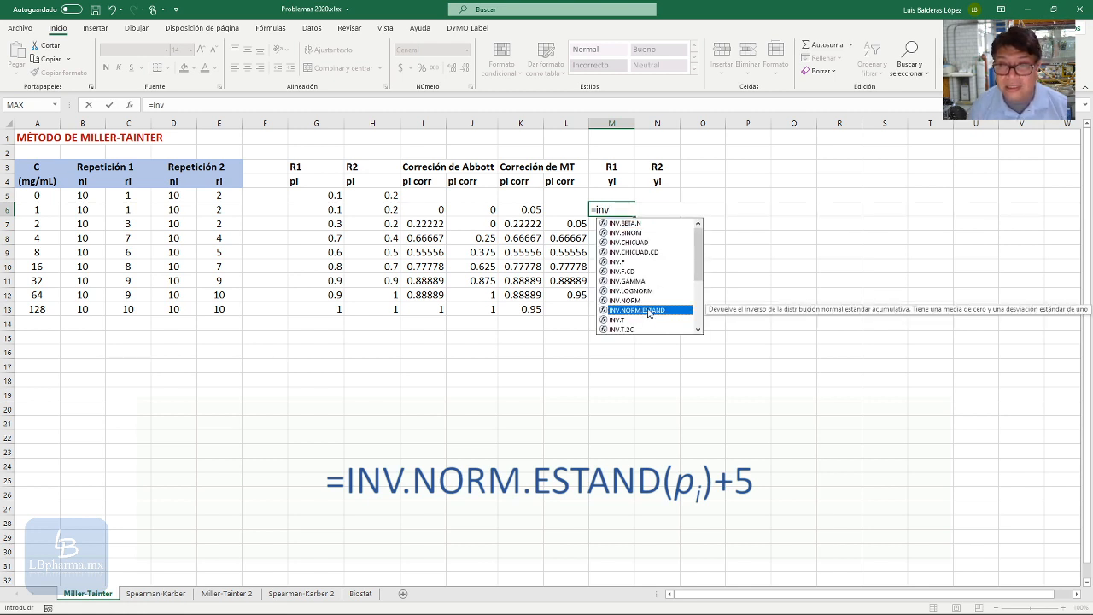
{"action": "double_click", "coordinate": [648, 312]}
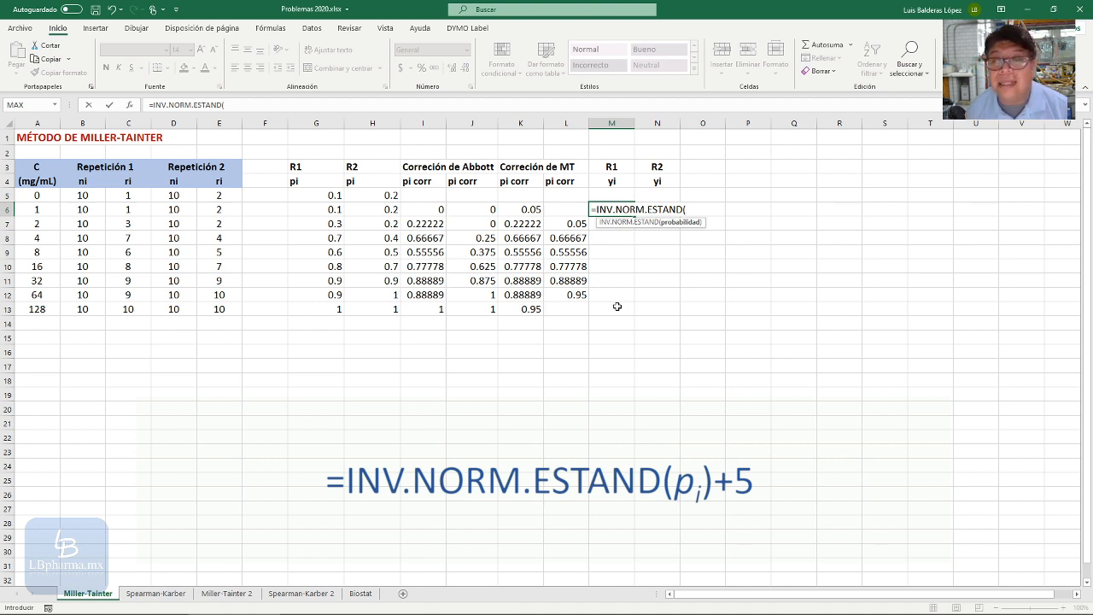
{"action": "left_click", "coordinate": [527, 210]}
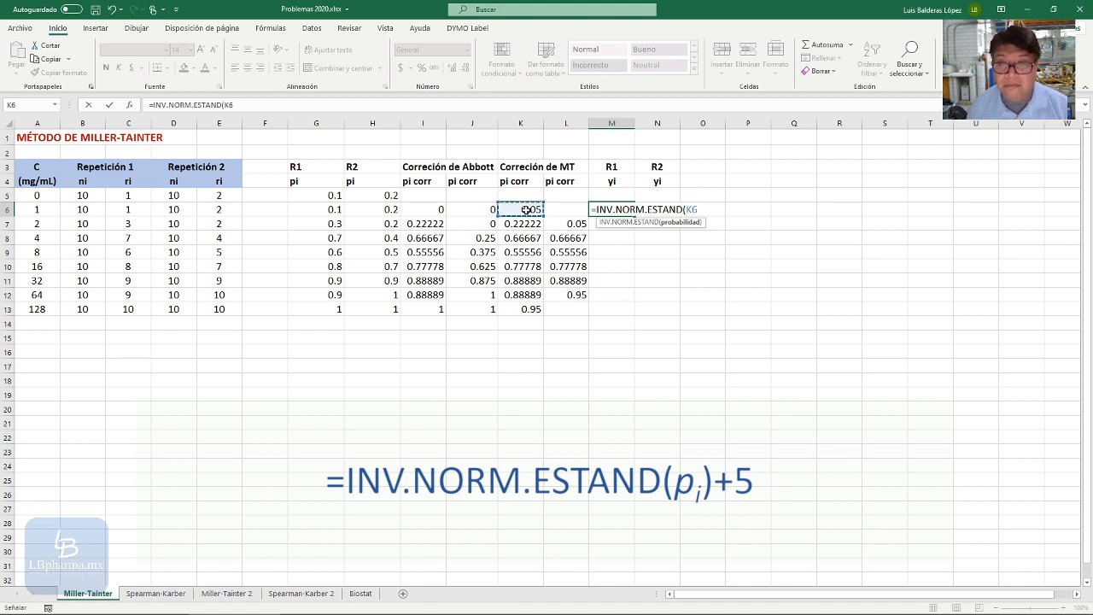
{"action": "type", "text": ")+5"}
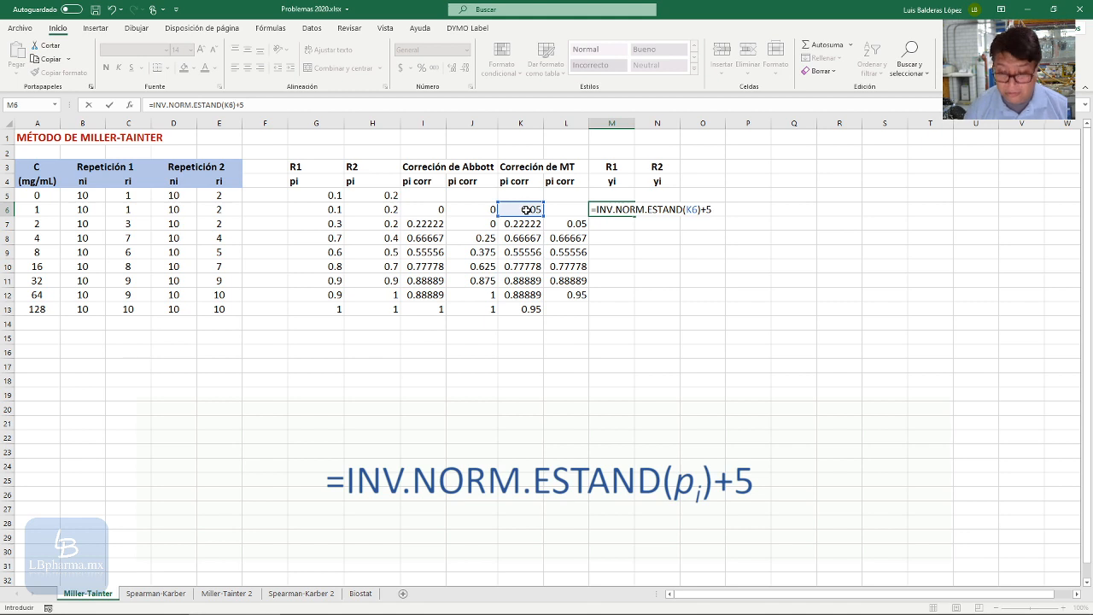
{"action": "key", "text": "Return"}
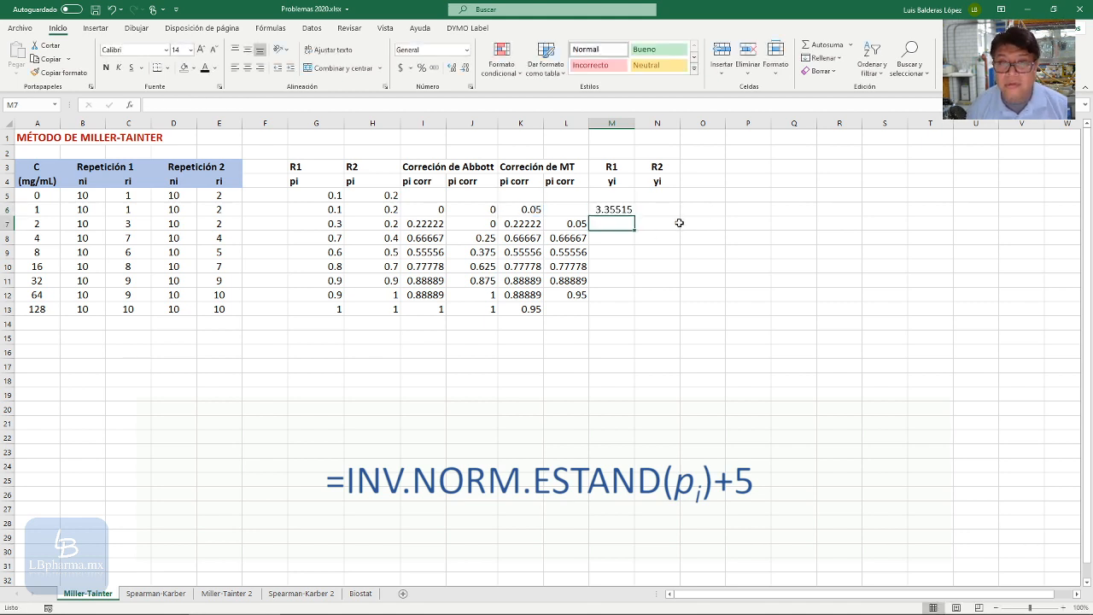
Step: Fill the first repetition's probit formula in M6 down through M13
{"action": "left_click", "coordinate": [626, 211]}
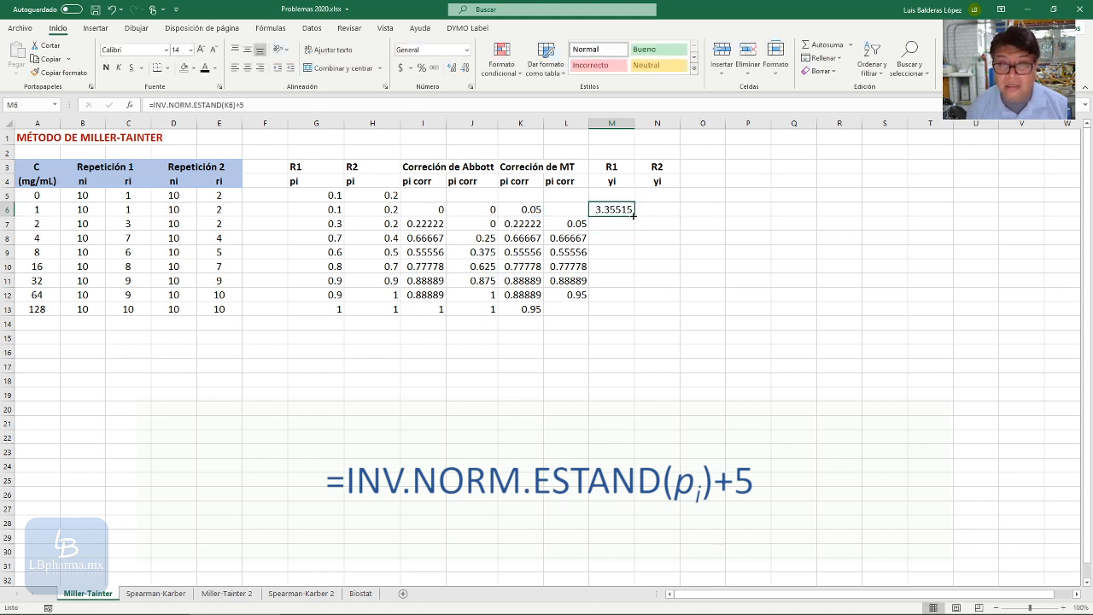
{"action": "left_click_drag", "start_coordinate": [633, 216], "coordinate": [624, 316]}
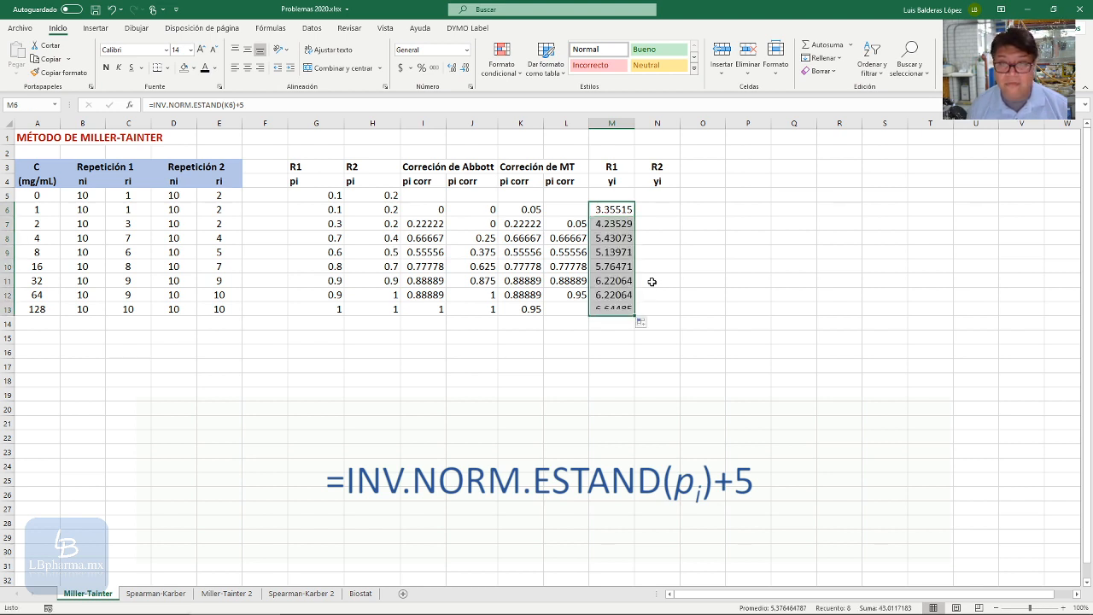
Step: Calculate the second repetition's probit values in N7:N12, entering =INV.NORM.ESTAND(L7)+5 in N7 and filling it down
{"action": "left_click", "coordinate": [663, 223]}
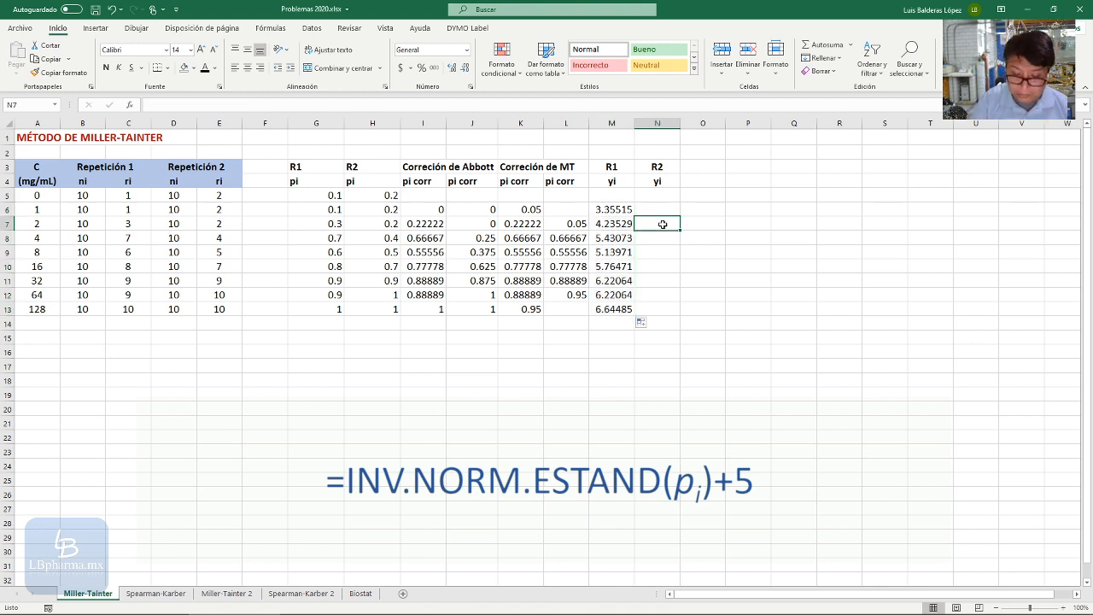
{"action": "type", "text": "=inv"}
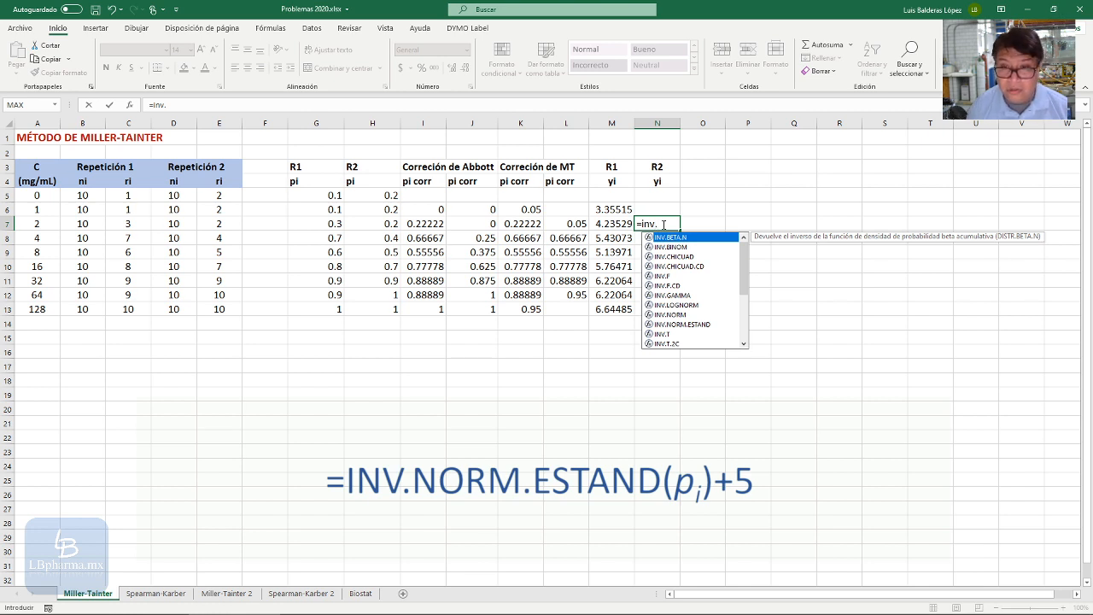
{"action": "type", "text": "."}
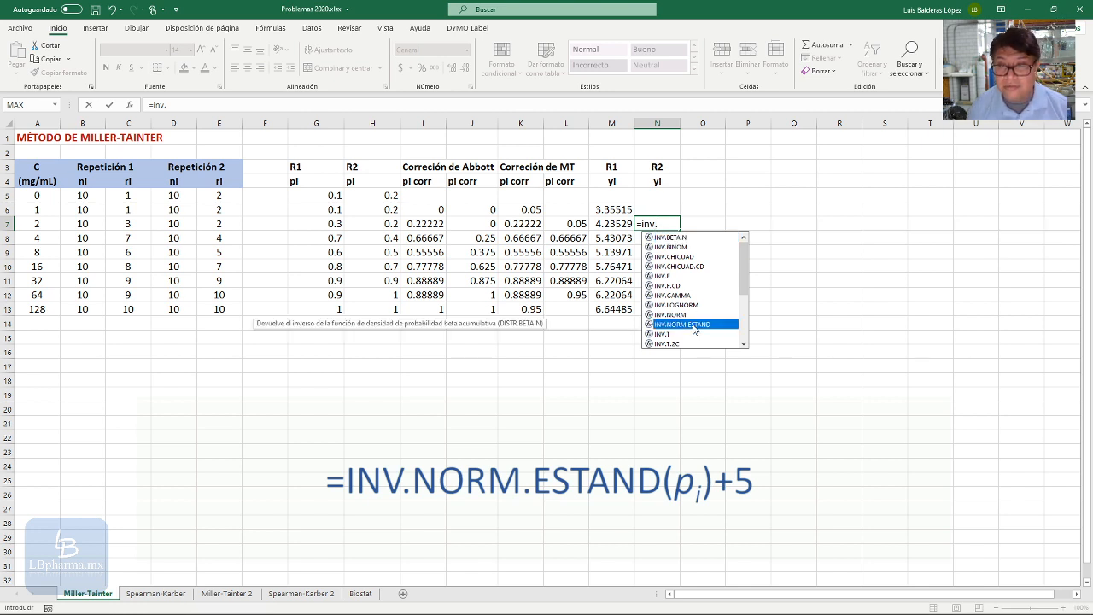
{"action": "double_click", "coordinate": [694, 325]}
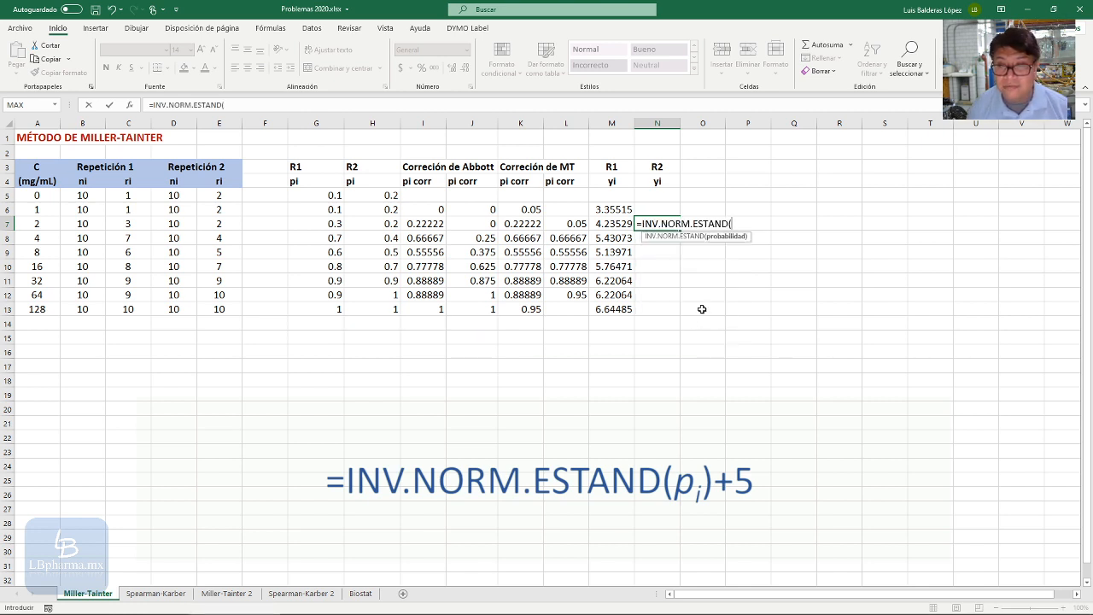
{"action": "left_click", "coordinate": [562, 224]}
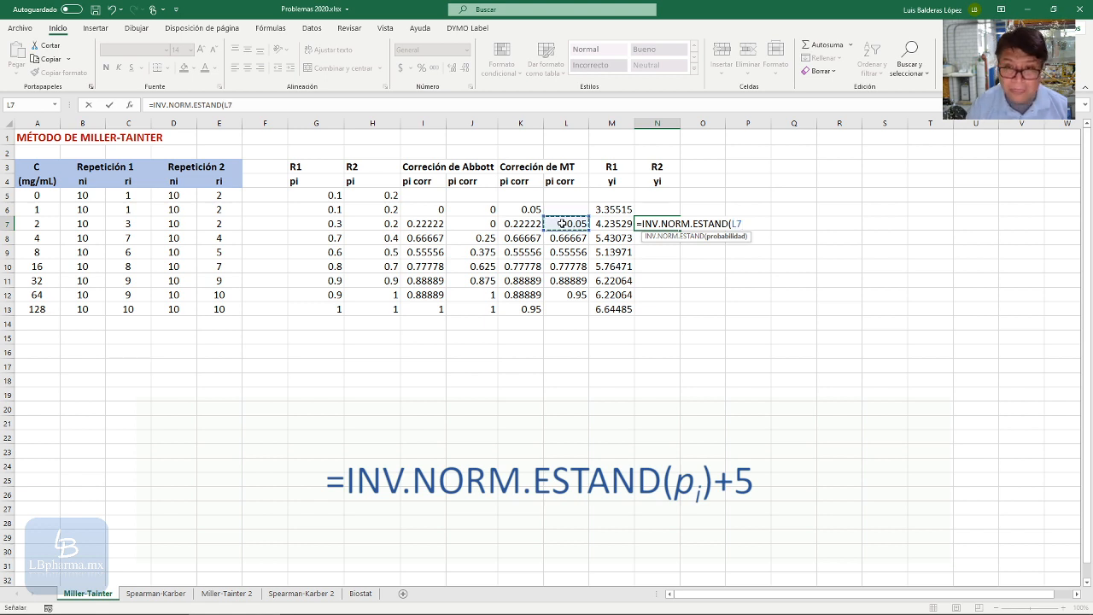
{"action": "type", "text": ")+5"}
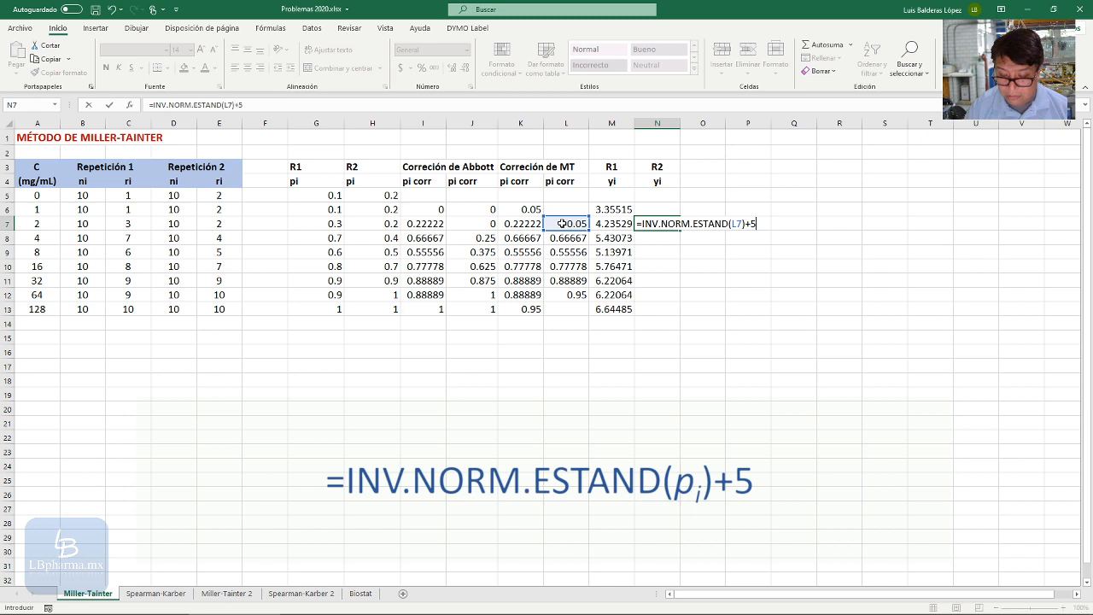
{"action": "key", "text": "Return"}
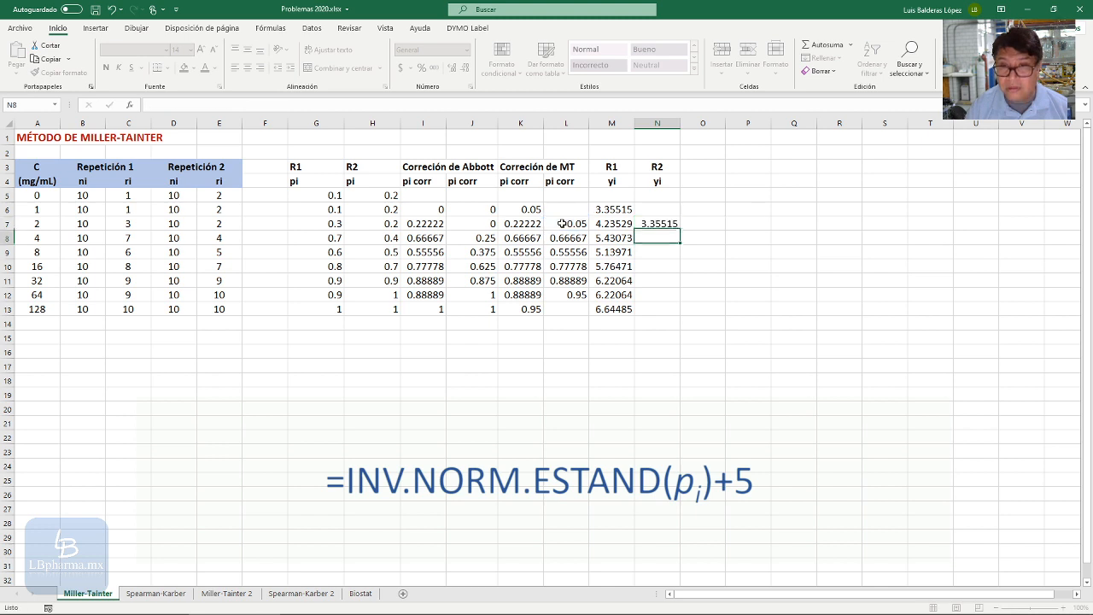
{"action": "left_click", "coordinate": [664, 225]}
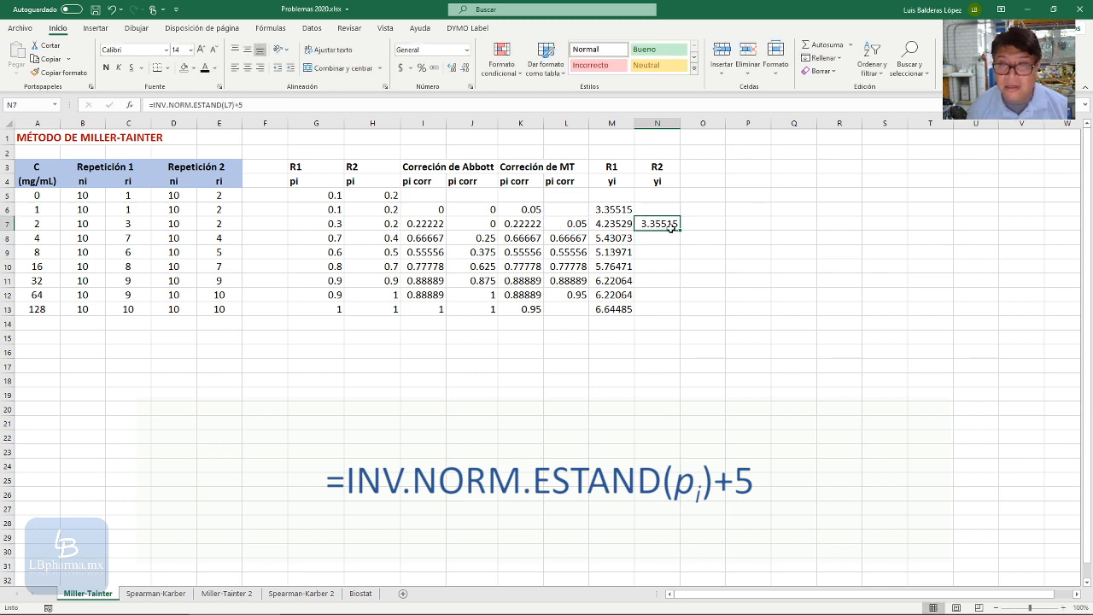
{"action": "left_click_drag", "start_coordinate": [682, 230], "coordinate": [672, 299]}
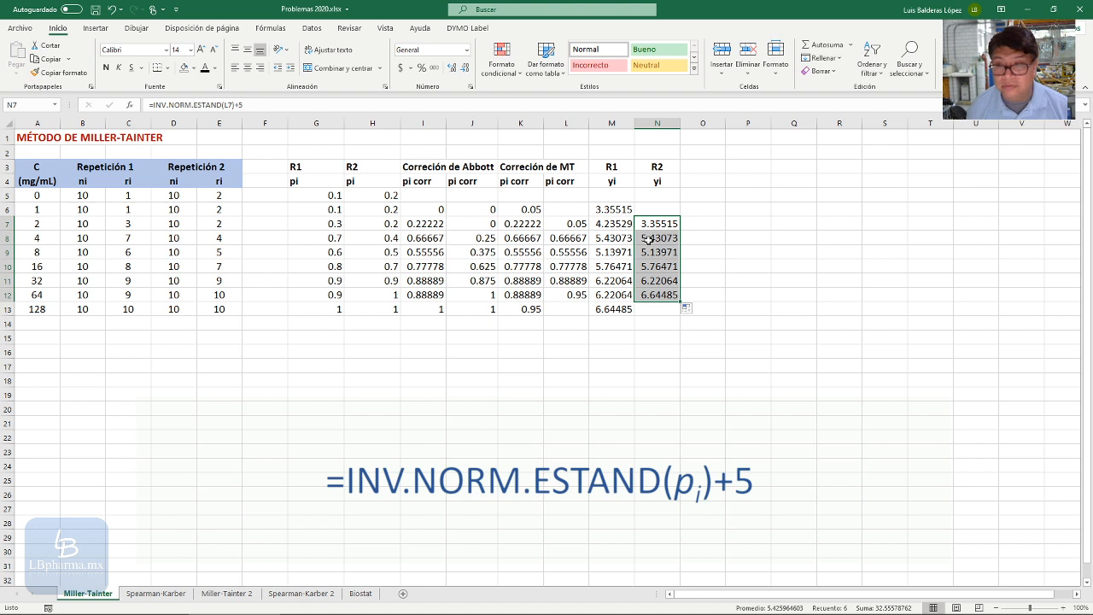
{"action": "left_click", "coordinate": [474, 614]}
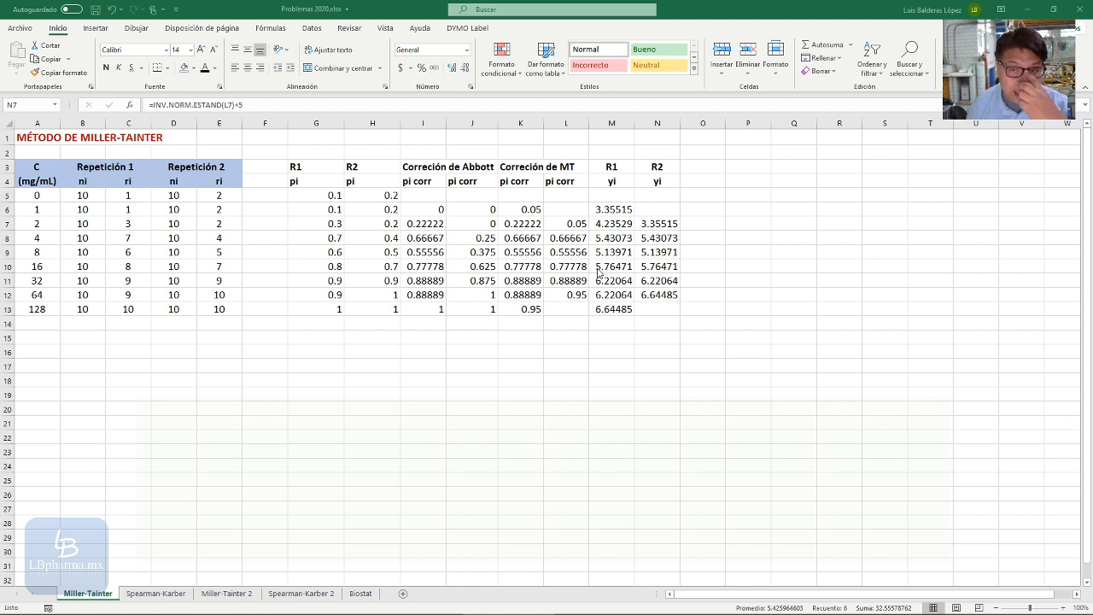
{"action": "left_click", "coordinate": [706, 182]}
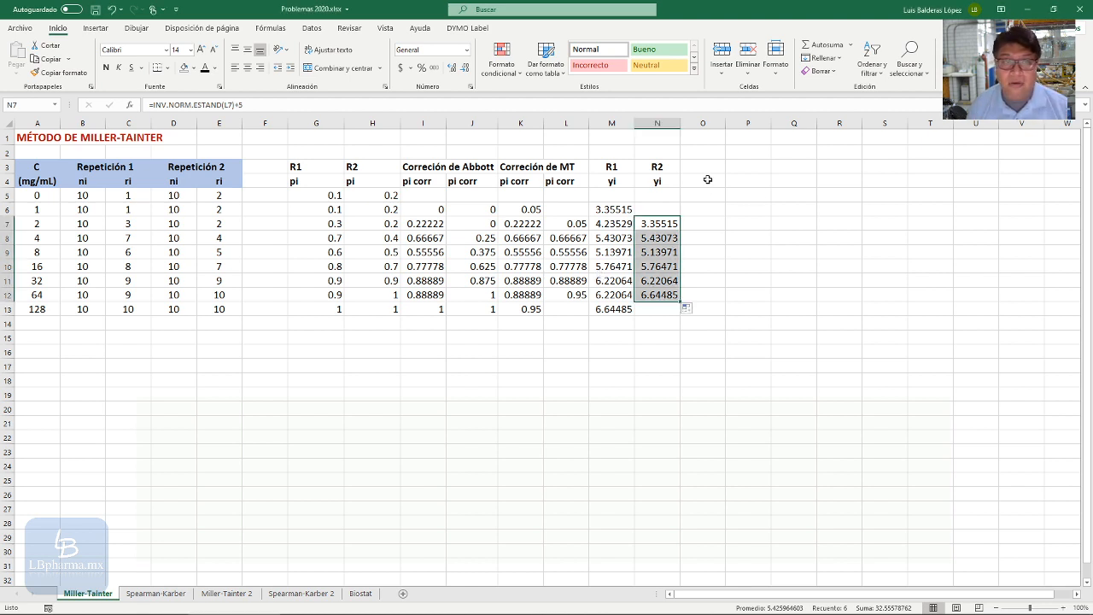
Step: Add the heading log C in O3 with xi beneath it in O4
{"action": "left_click", "coordinate": [721, 178]}
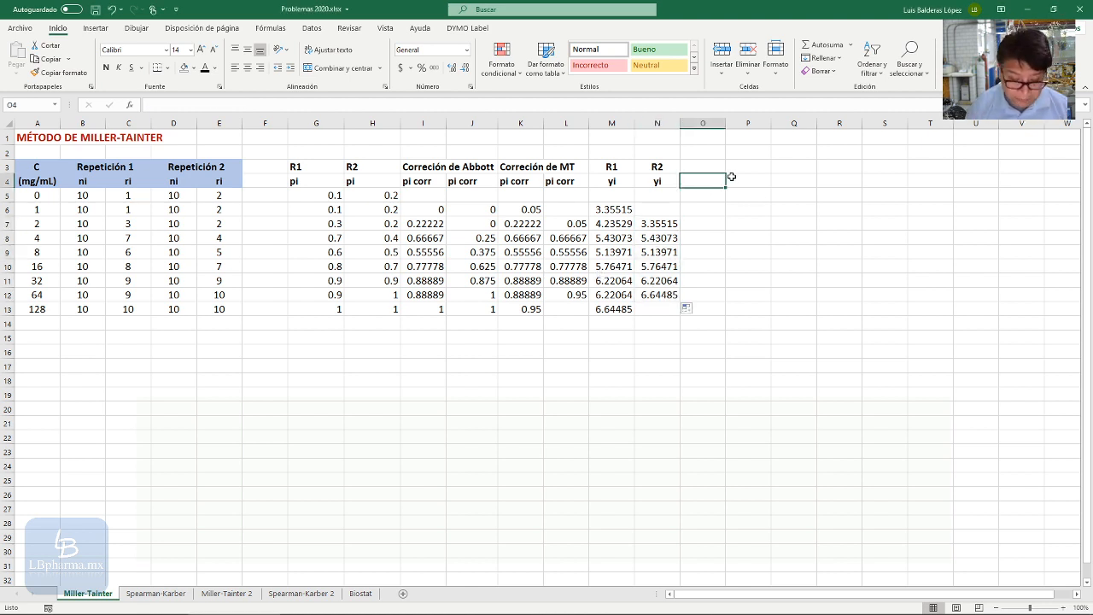
{"action": "type", "text": "x"}
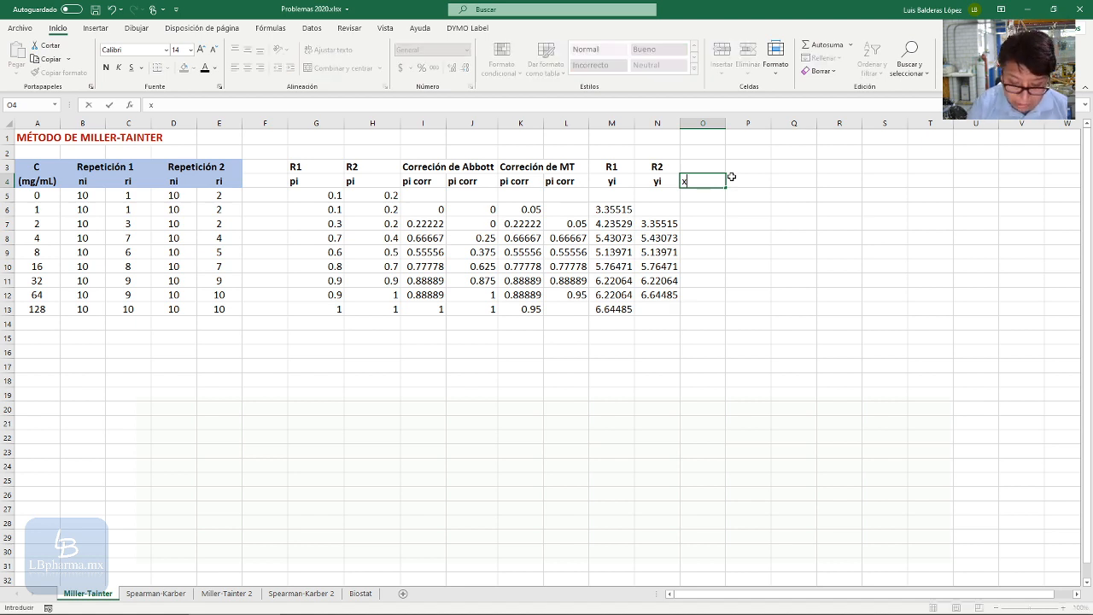
{"action": "type", "text": "i"}
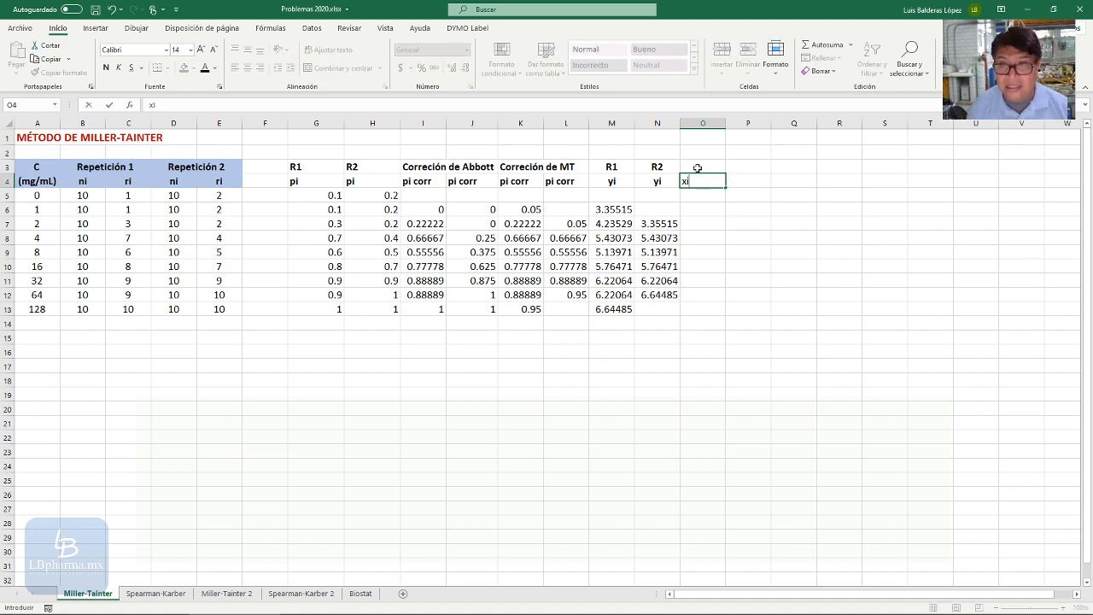
{"action": "left_click", "coordinate": [699, 168]}
{"action": "type", "text": "log C"}
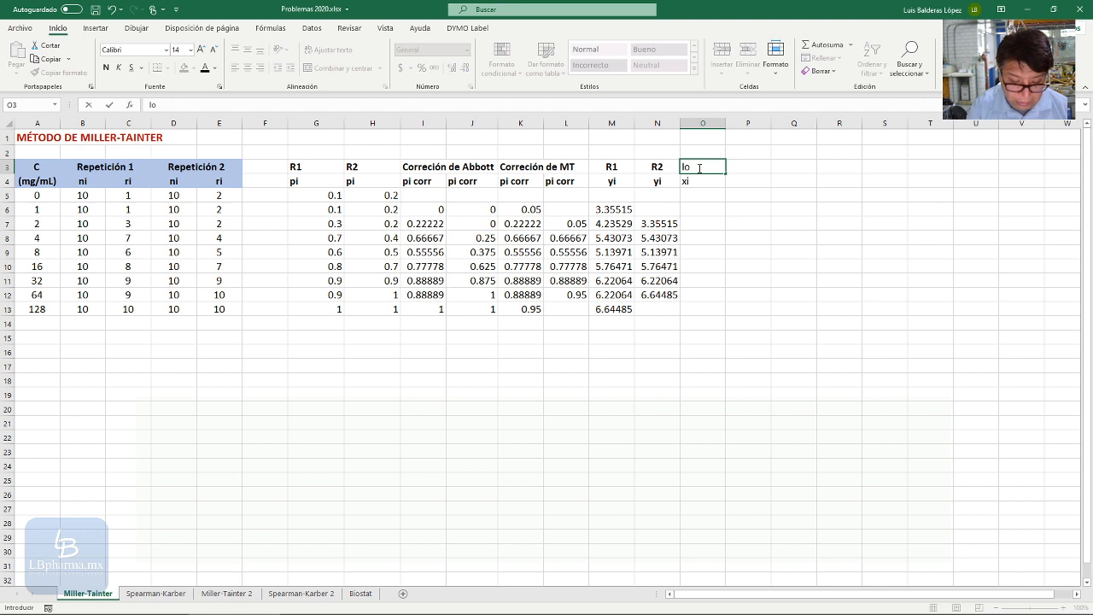
Step: Calculate the log concentrations in O6:O13, entering =LOG(A6) in O6 and filling it down
{"action": "left_click", "coordinate": [705, 208]}
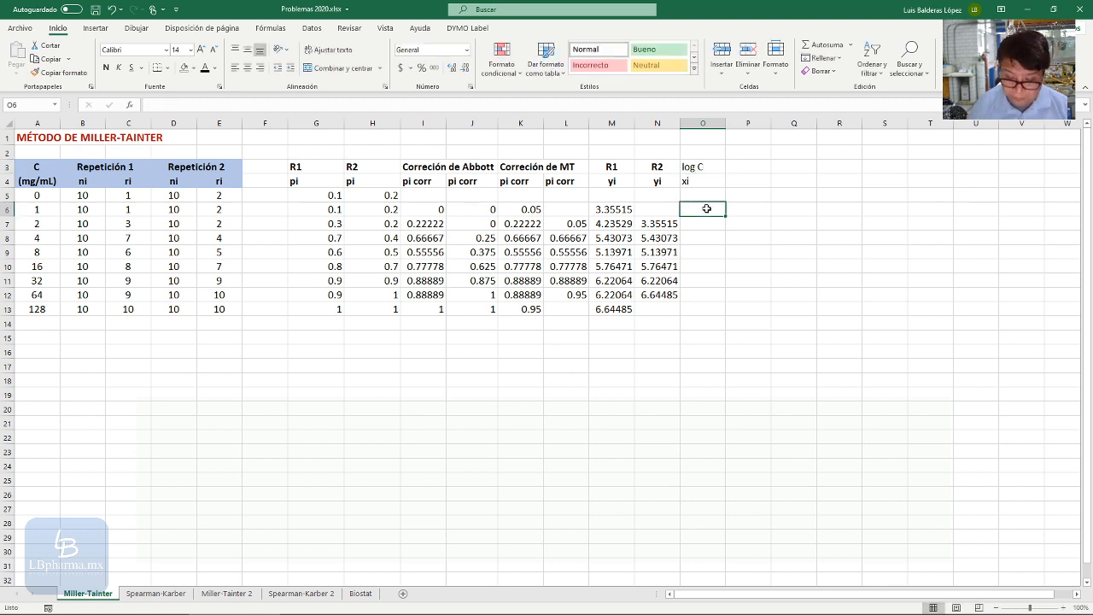
{"action": "type", "text": "=log("}
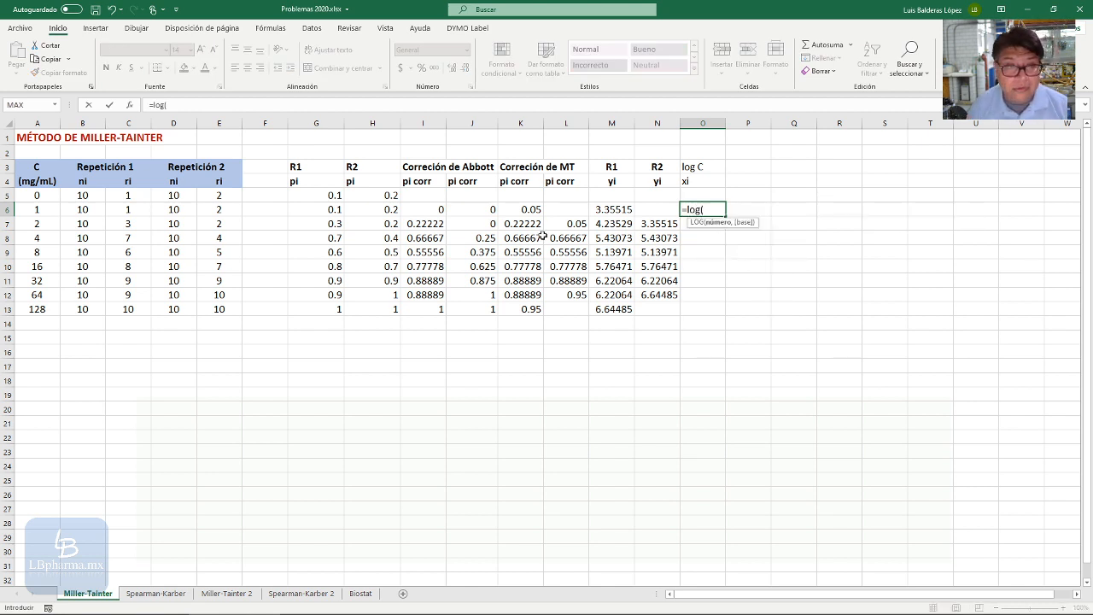
{"action": "left_click", "coordinate": [45, 209]}
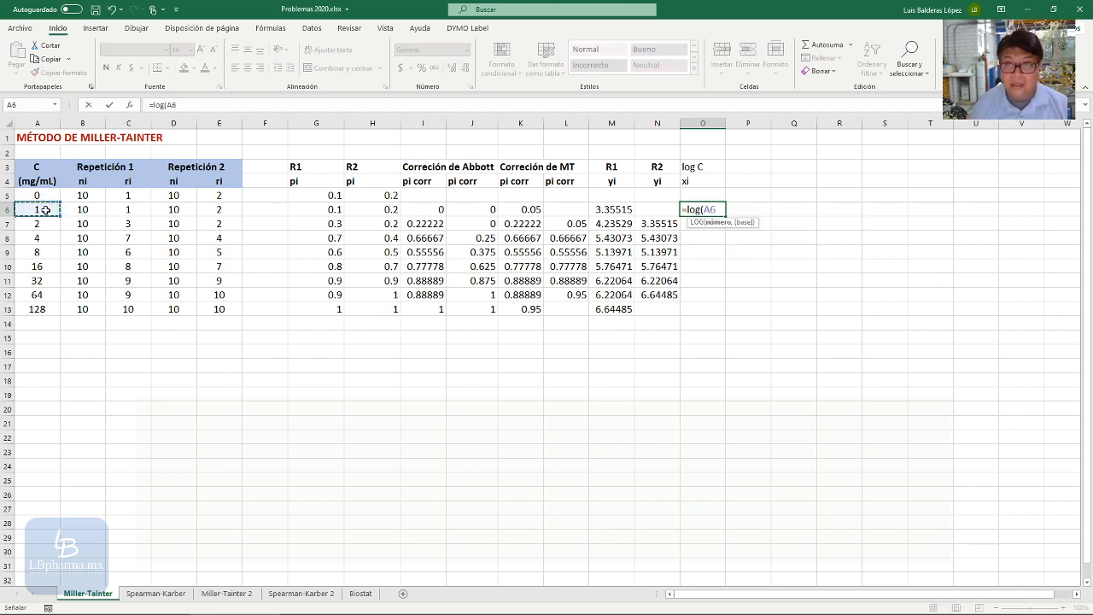
{"action": "key", "text": "Return"}
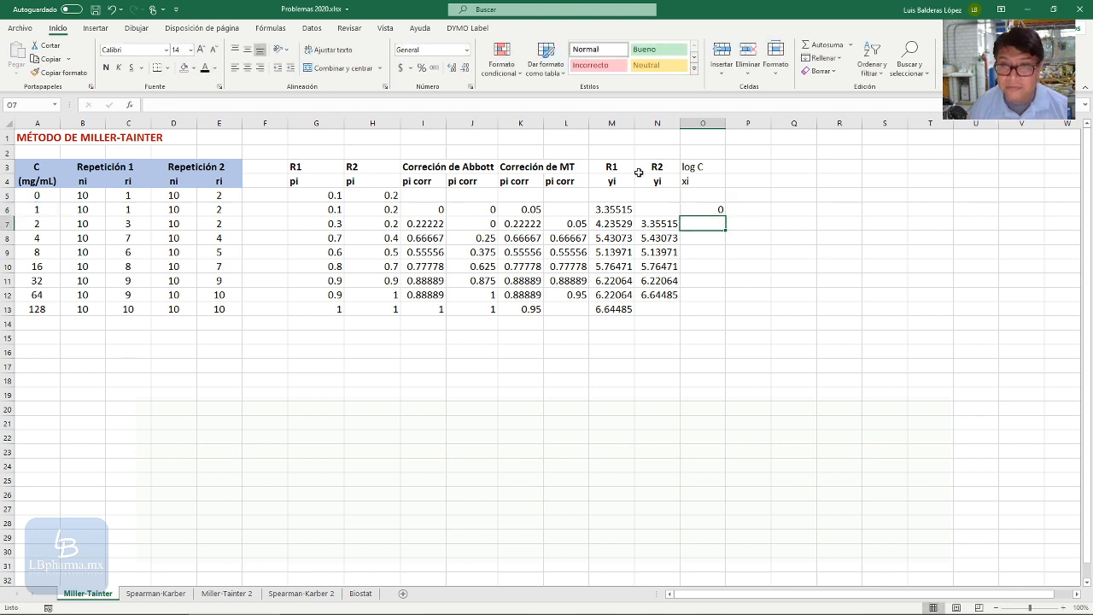
{"action": "left_click", "coordinate": [716, 210]}
{"action": "left_click_drag", "start_coordinate": [726, 217], "coordinate": [717, 314]}
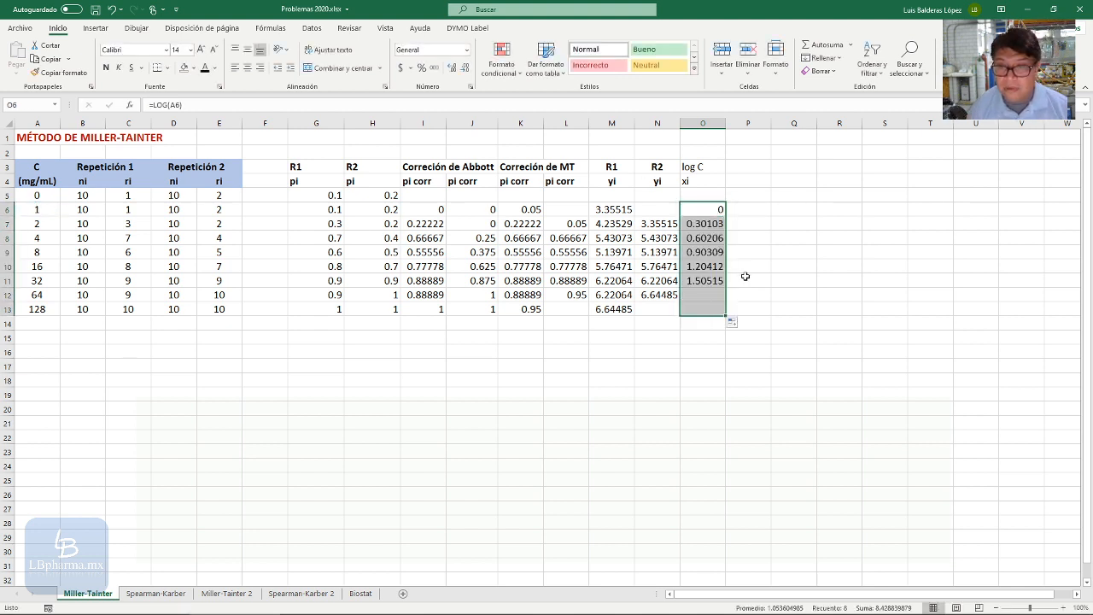
Step: Make the log C and xi headings in O3:O4 bold and center them
{"action": "left_click", "coordinate": [749, 216]}
{"action": "left_click_drag", "start_coordinate": [708, 167], "coordinate": [705, 180]}
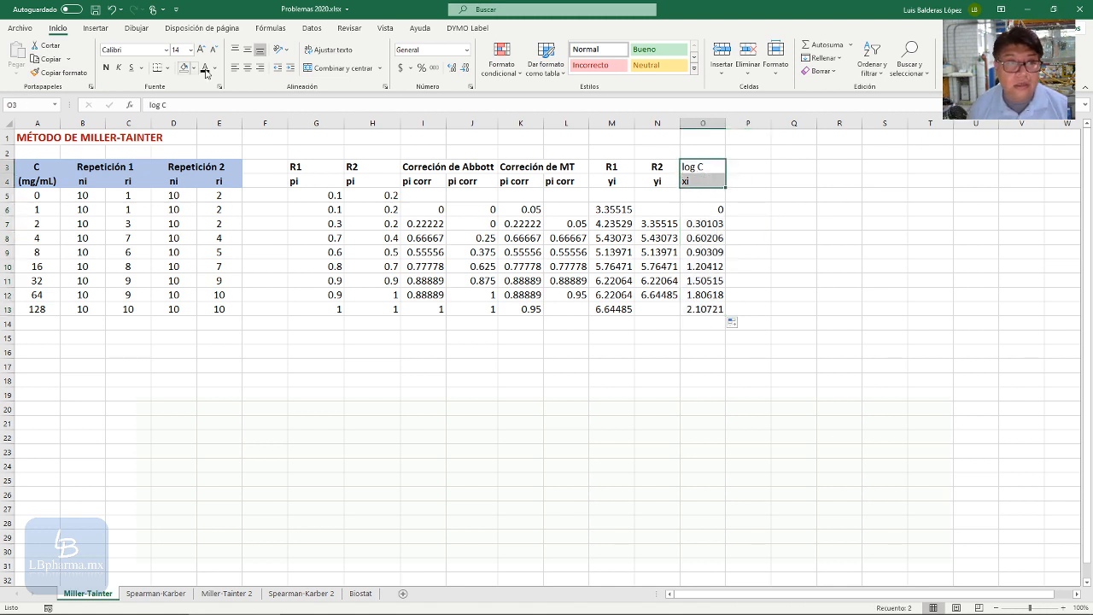
{"action": "left_click", "coordinate": [106, 67]}
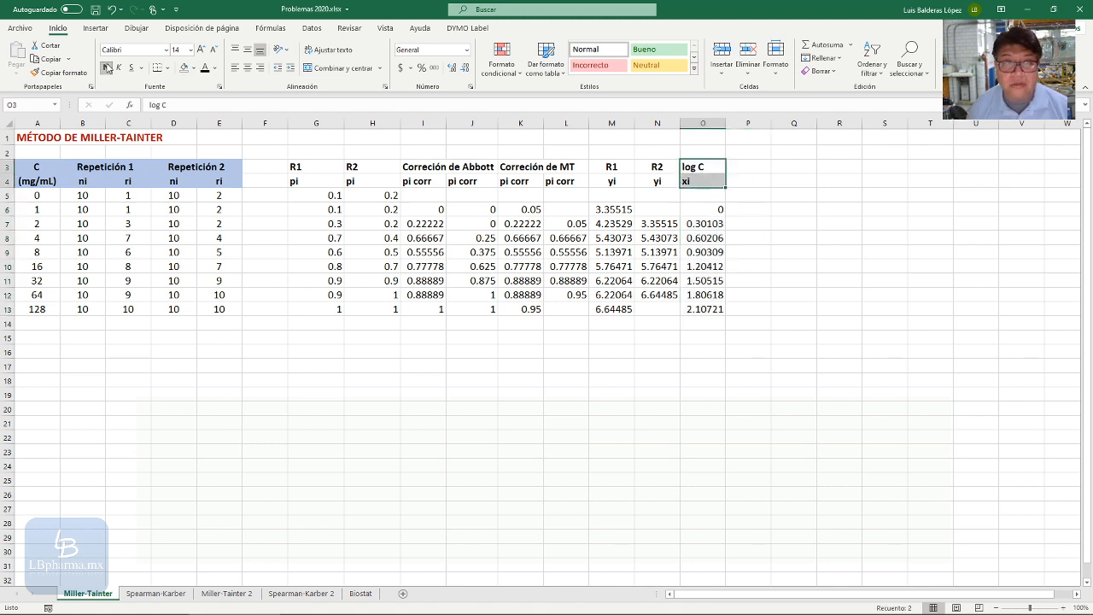
{"action": "left_click", "coordinate": [247, 68]}
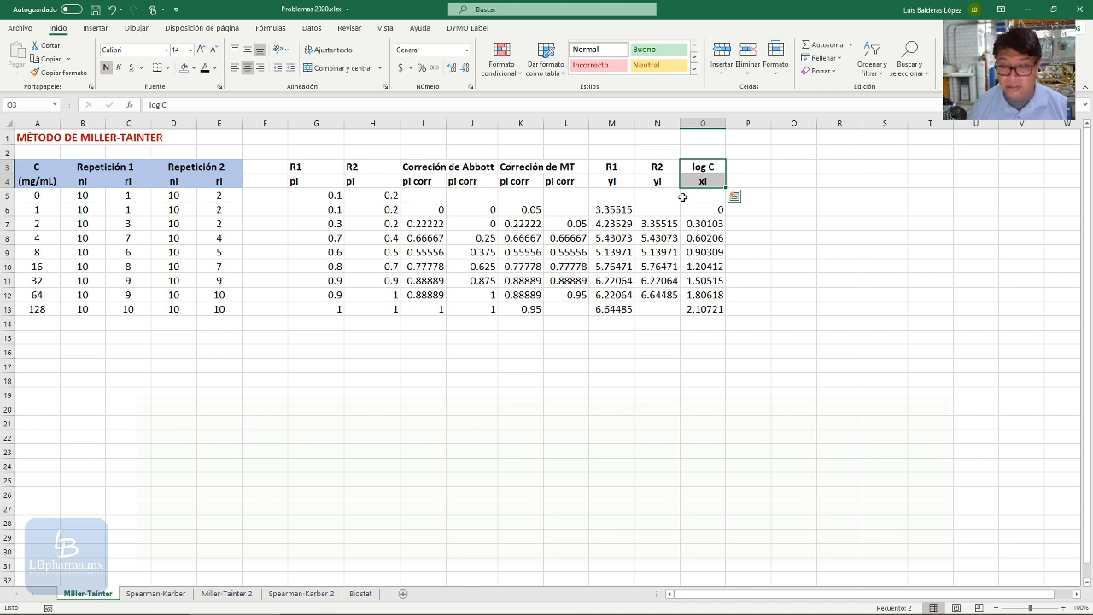
Step: Start a second table with log C in Q3, xi in Q4 and Yi in R4
{"action": "left_click", "coordinate": [791, 167]}
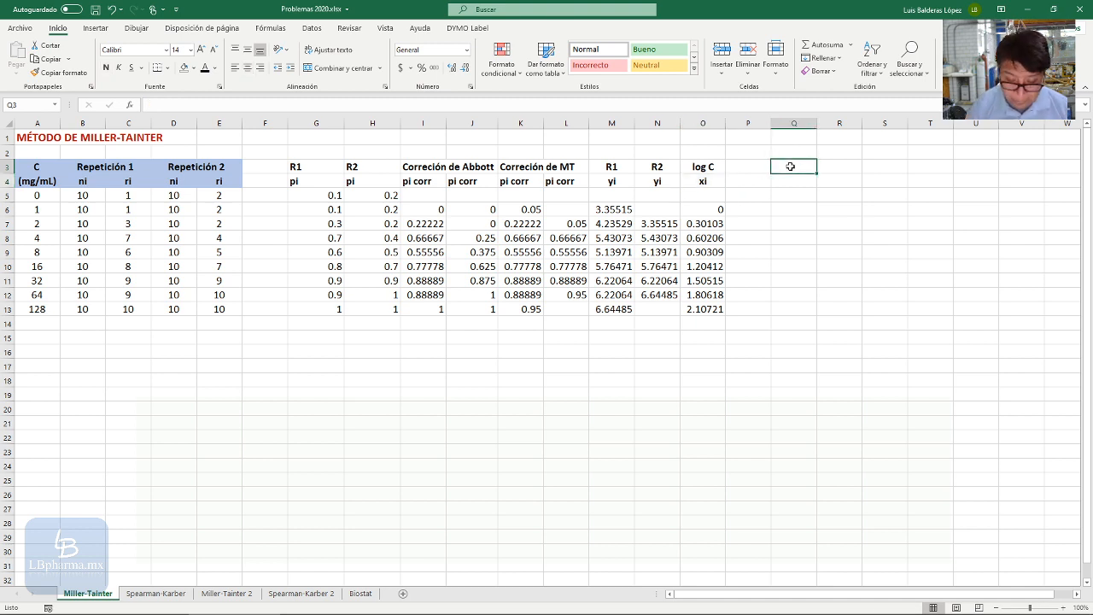
{"action": "type", "text": "log C"}
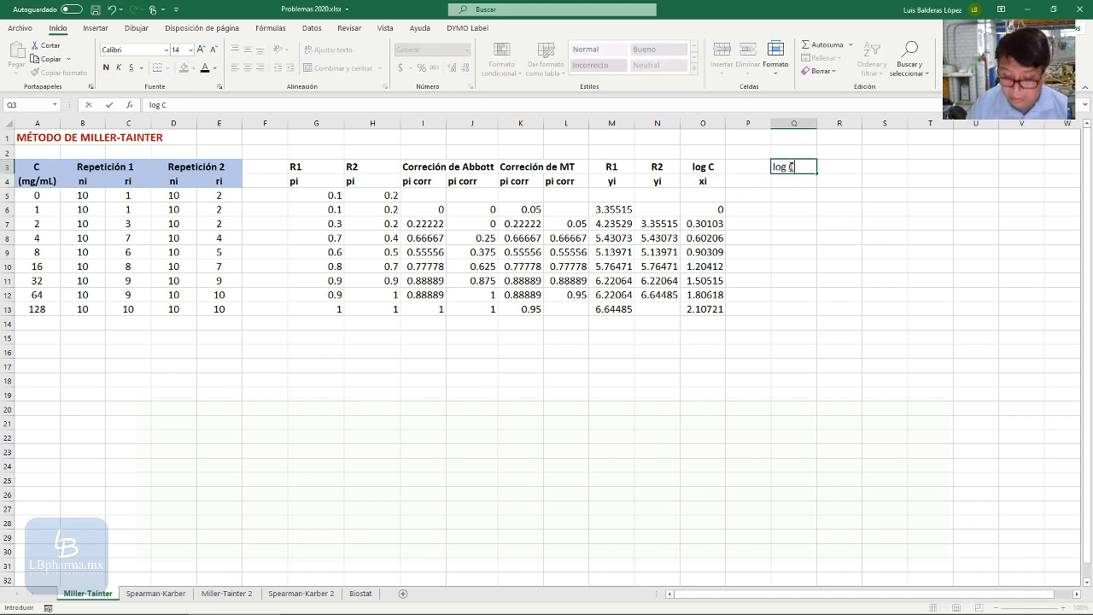
{"action": "key", "text": "Tab"}
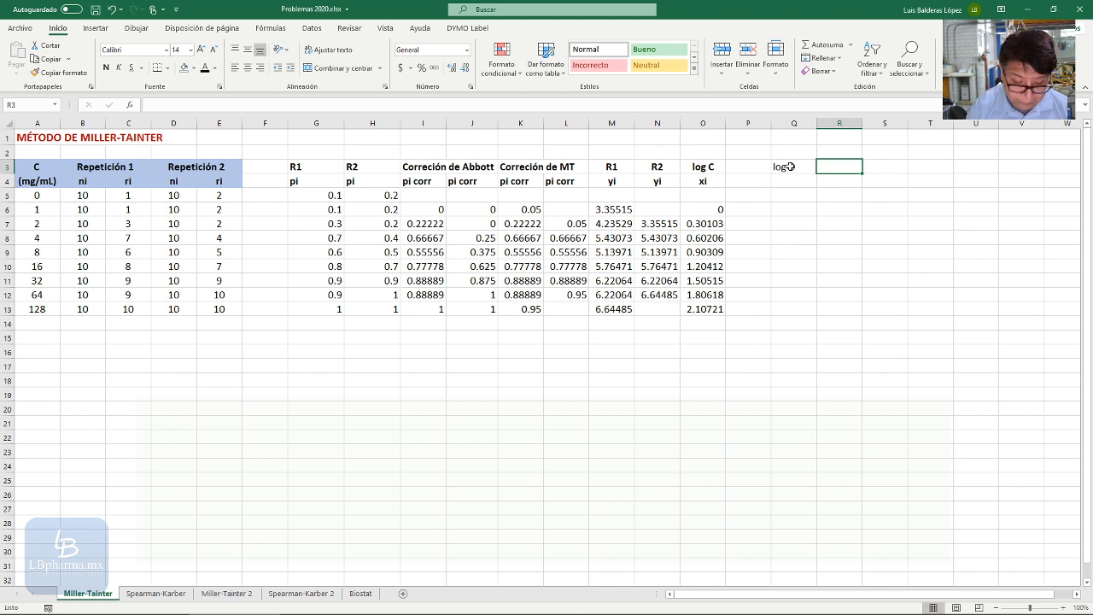
{"action": "key", "text": "Return"}
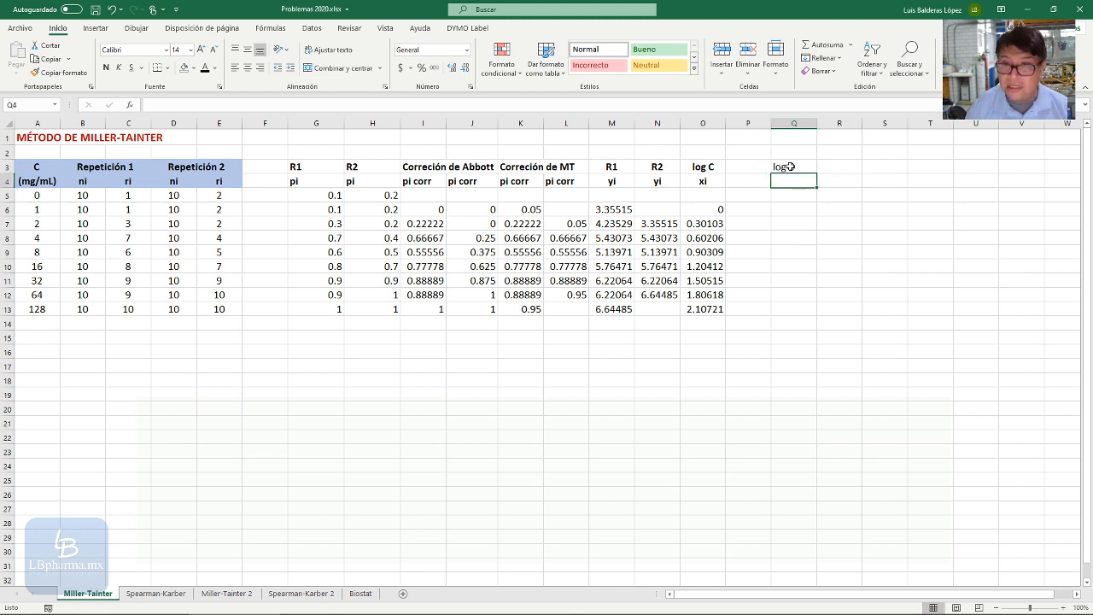
{"action": "type", "text": "xi"}
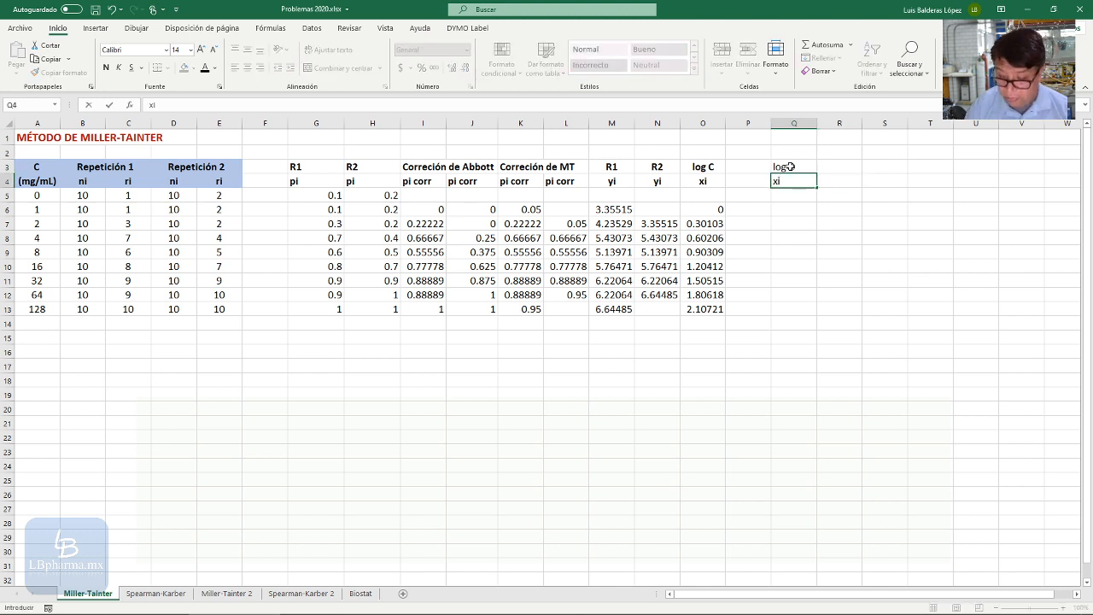
{"action": "key", "text": "Tab"}
{"action": "type", "text": "Yi"}
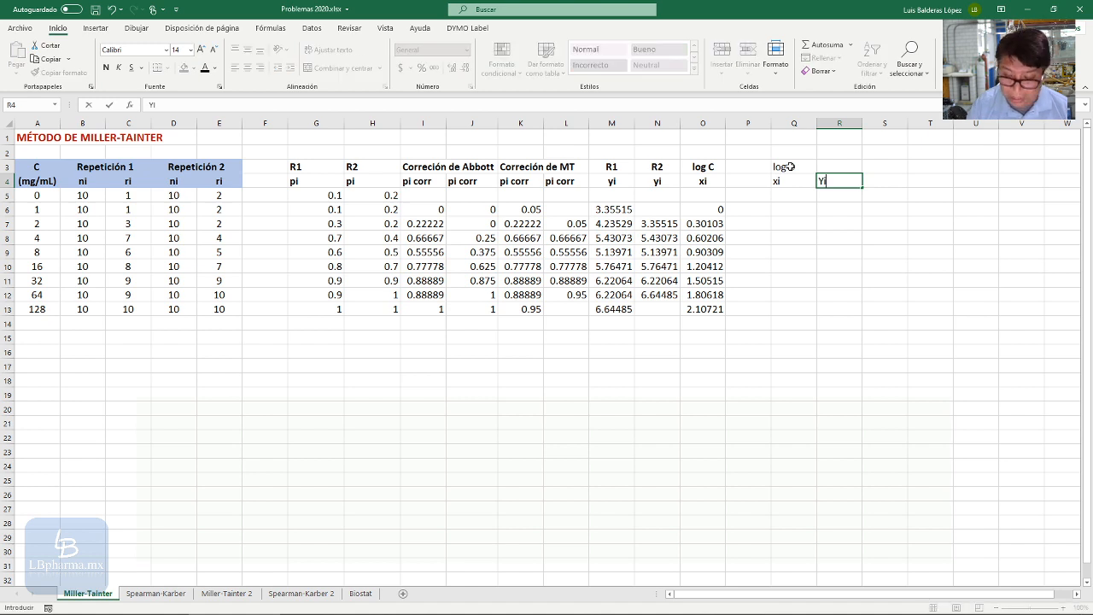
{"action": "left_click", "coordinate": [777, 226]}
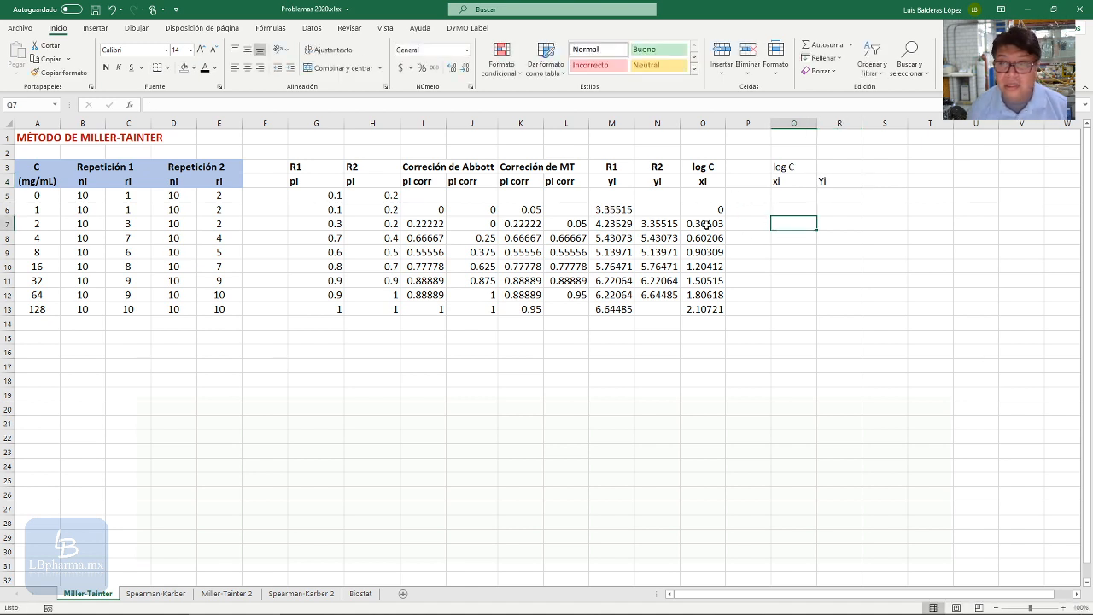
Step: Copy the log concentration cells O6:O13 and paste them into the new xi column starting at Q6
{"action": "left_click_drag", "start_coordinate": [707, 210], "coordinate": [698, 305]}
{"action": "key", "text": "ctrl+c"}
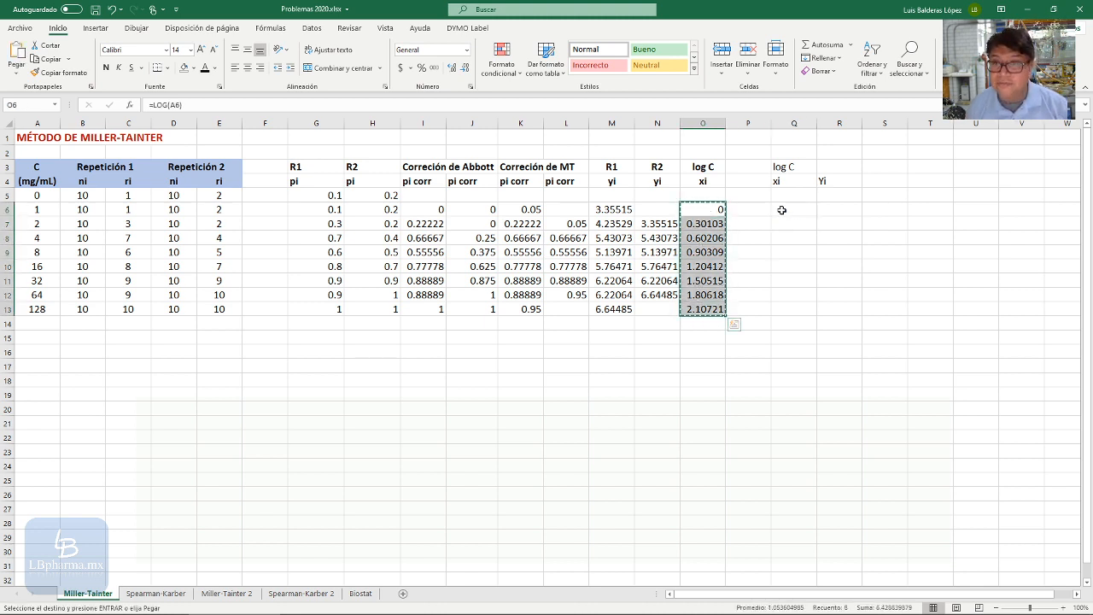
{"action": "left_click", "coordinate": [781, 210]}
{"action": "key", "text": "ctrl+v"}
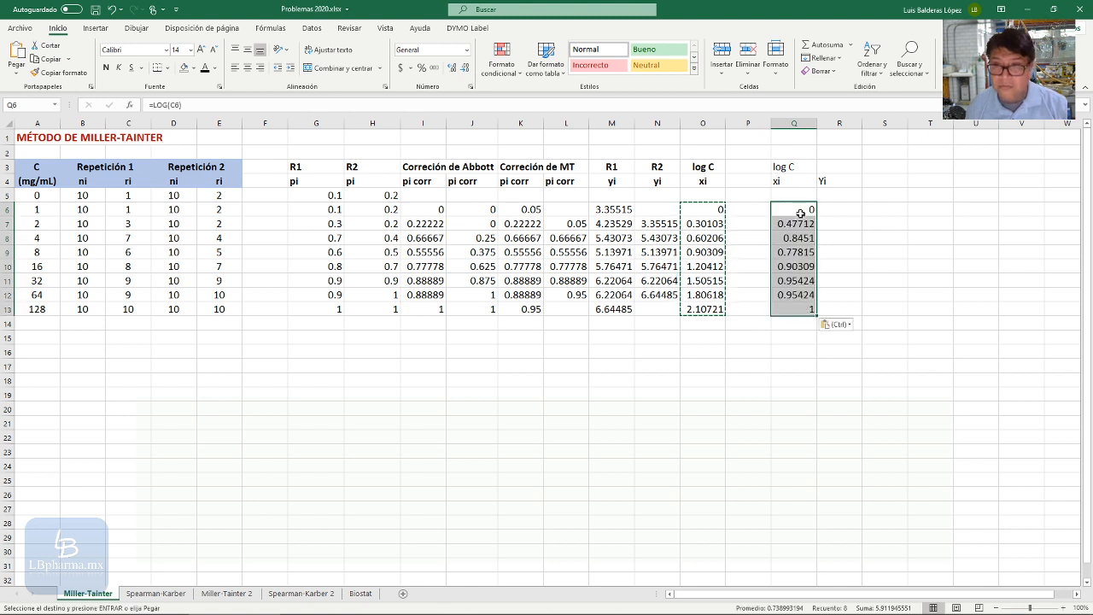
Step: Try to copy the R1 yi values in M6:M13 into the Yi column starting at R6
{"action": "left_click_drag", "start_coordinate": [614, 210], "coordinate": [611, 306]}
{"action": "key", "text": "ctrl+c"}
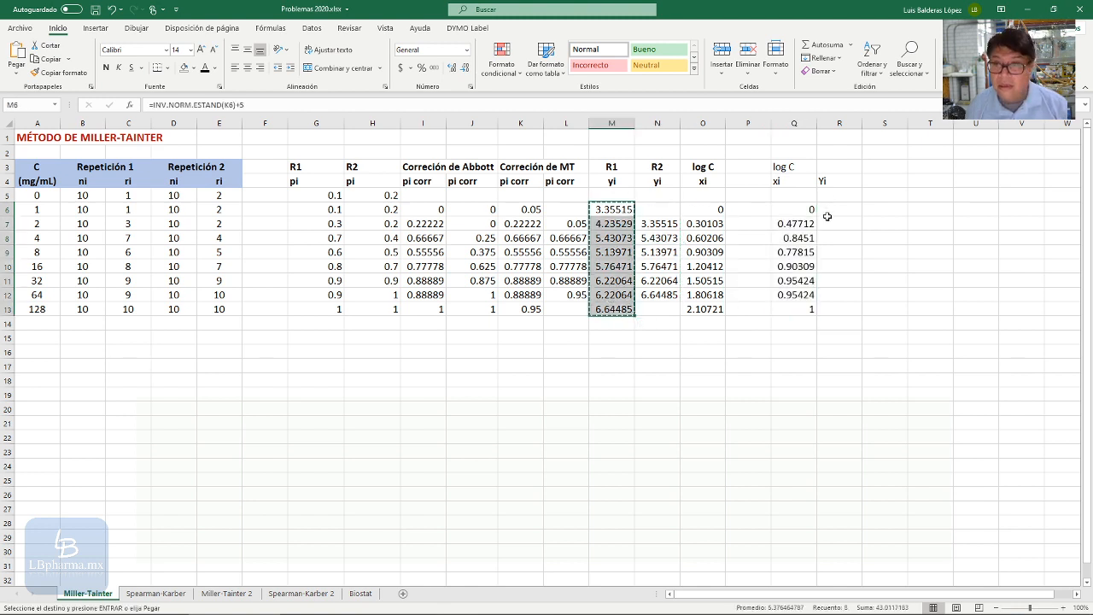
{"action": "left_click", "coordinate": [838, 209]}
{"action": "key", "text": "ctrl+v"}
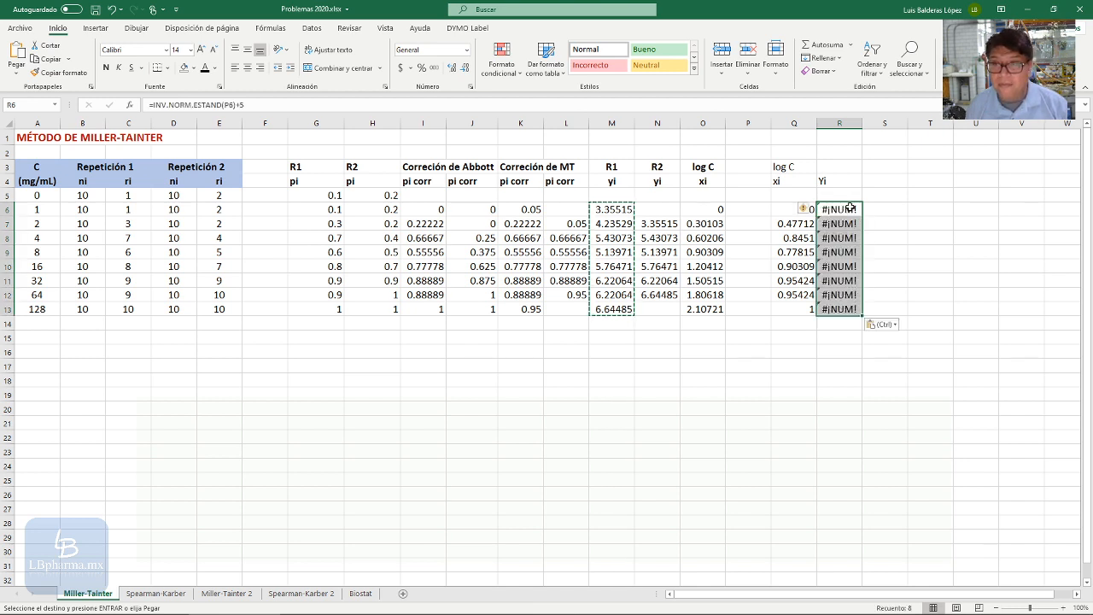
Step: Link the Yi column to the R1 probit values, entering =M6 in R6 and filling it down to R13
{"action": "left_click", "coordinate": [841, 209]}
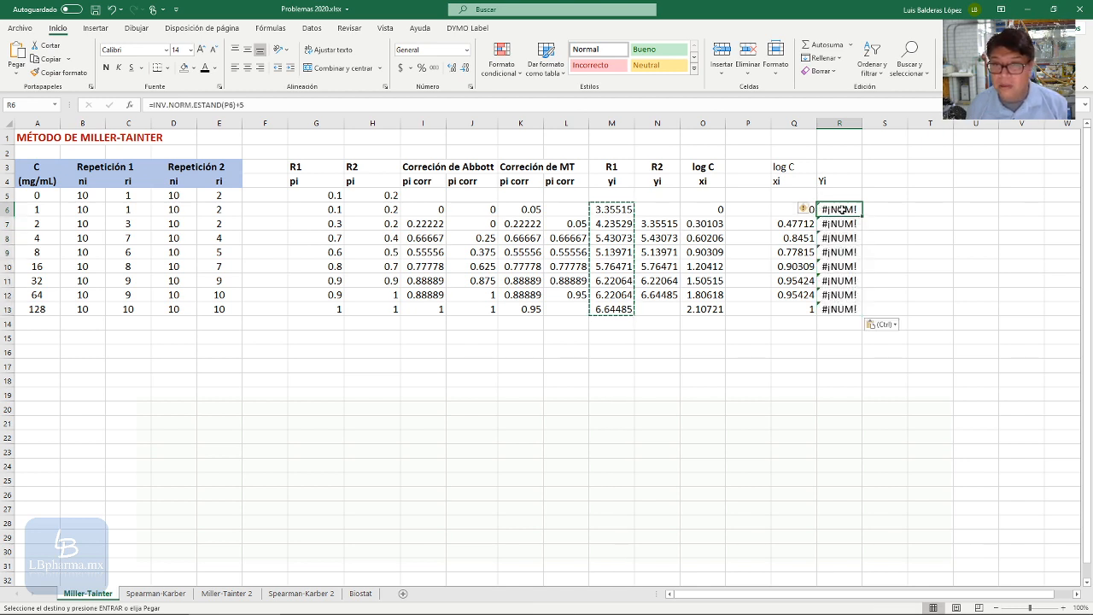
{"action": "type", "text": "="}
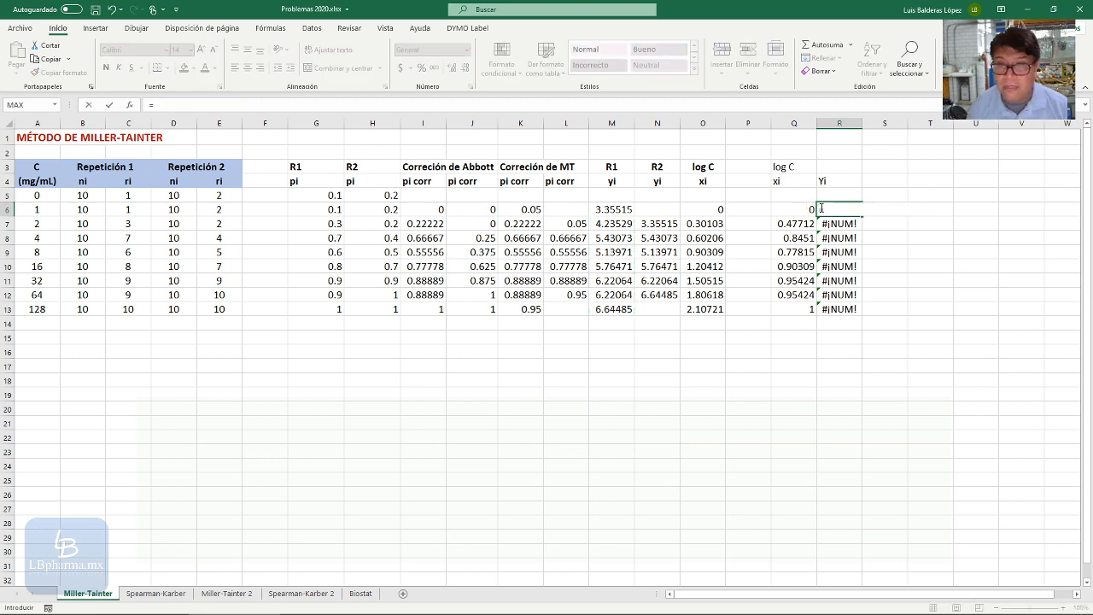
{"action": "left_click", "coordinate": [620, 210]}
{"action": "key", "text": "Return"}
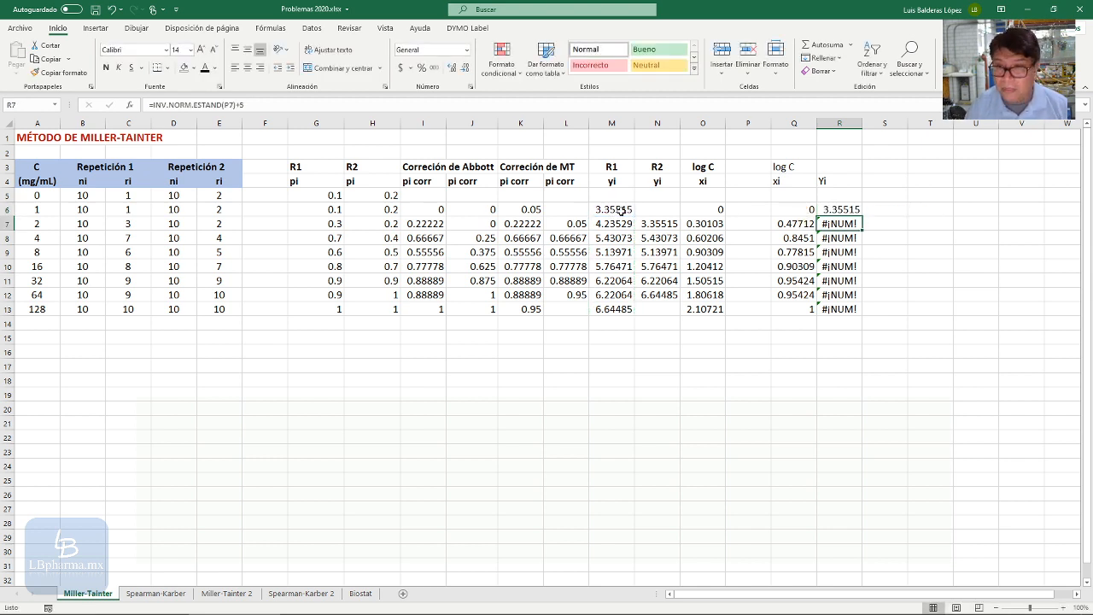
{"action": "left_click", "coordinate": [835, 209]}
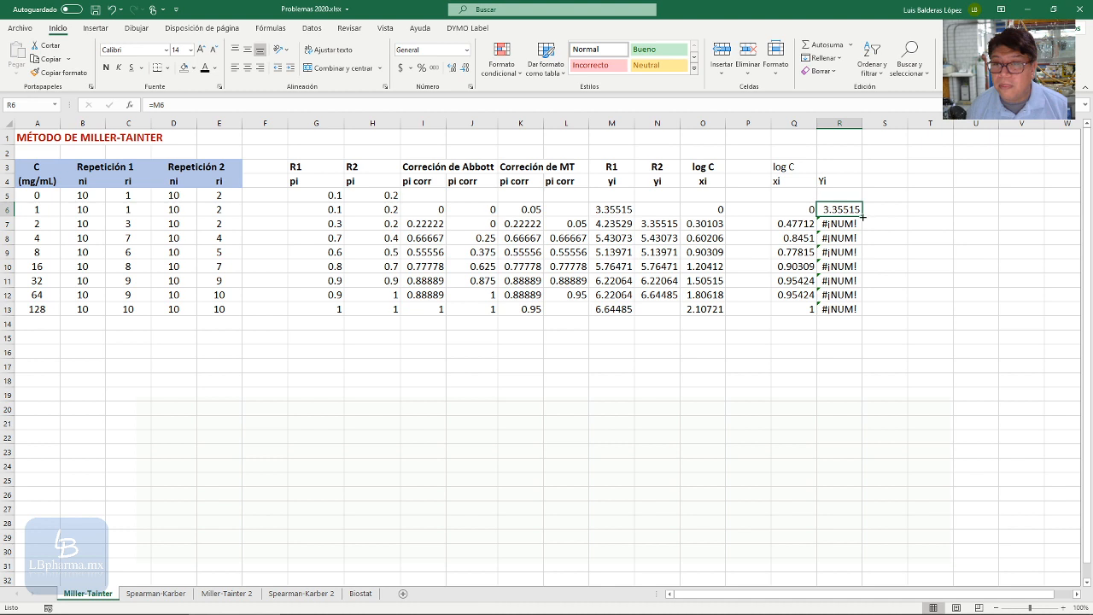
{"action": "left_click_drag", "start_coordinate": [863, 217], "coordinate": [861, 313]}
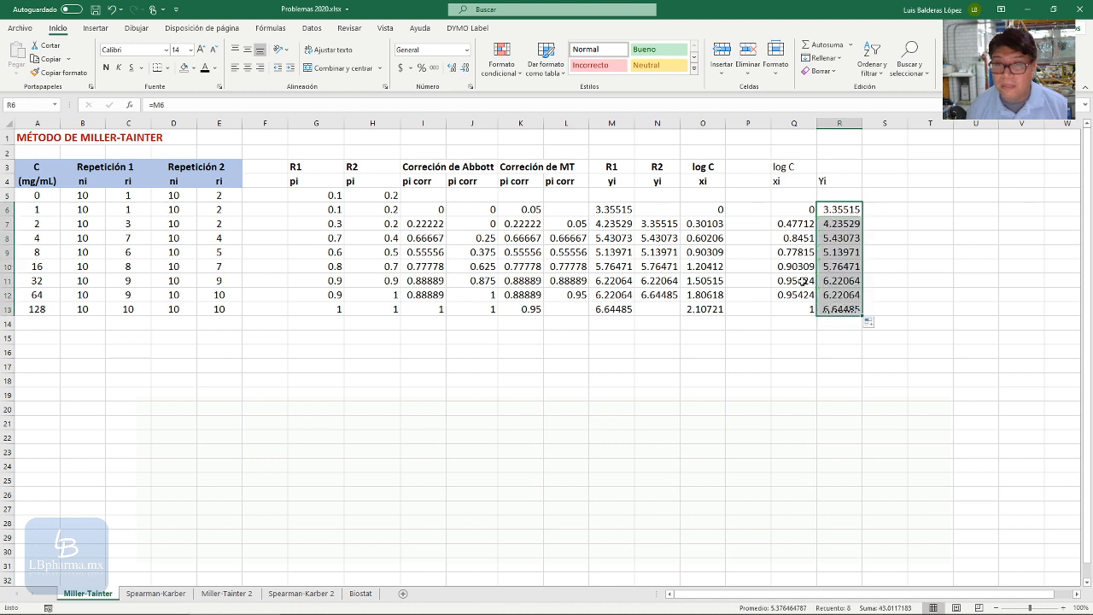
Step: Link the second table's xi column to the log concentrations, entering =O6 in Q6 and filling it down to Q13
{"action": "left_click", "coordinate": [808, 212]}
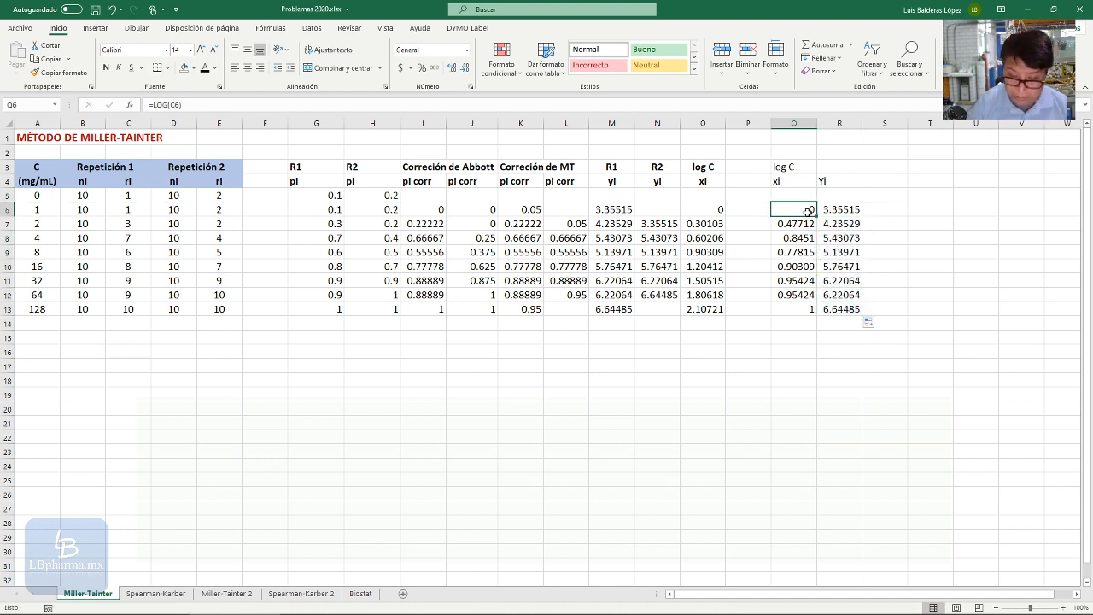
{"action": "type", "text": "="}
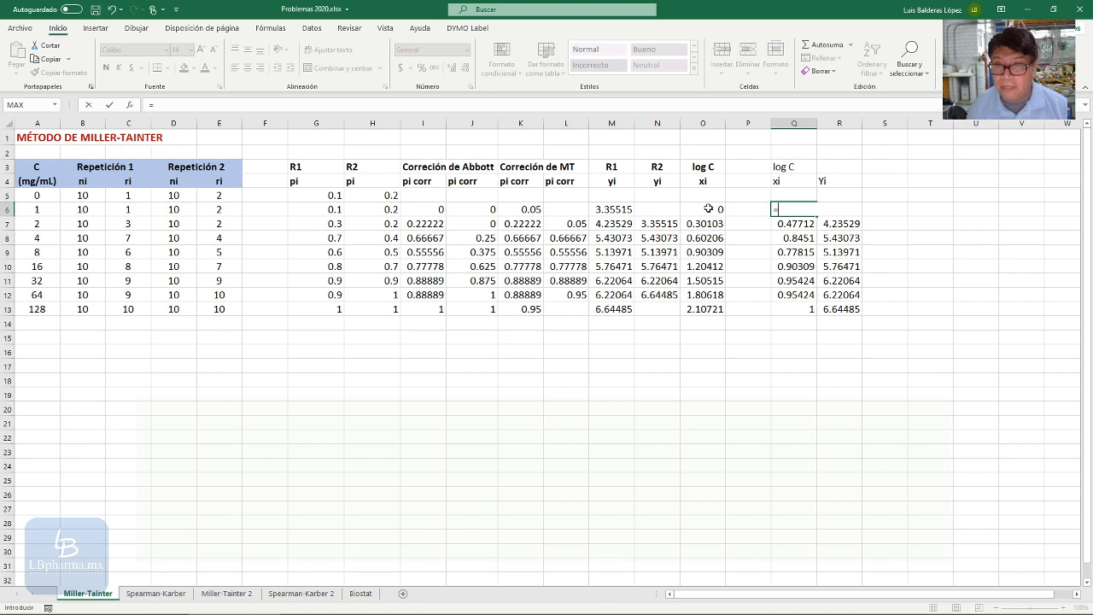
{"action": "left_click", "coordinate": [708, 208]}
{"action": "key", "text": "Return"}
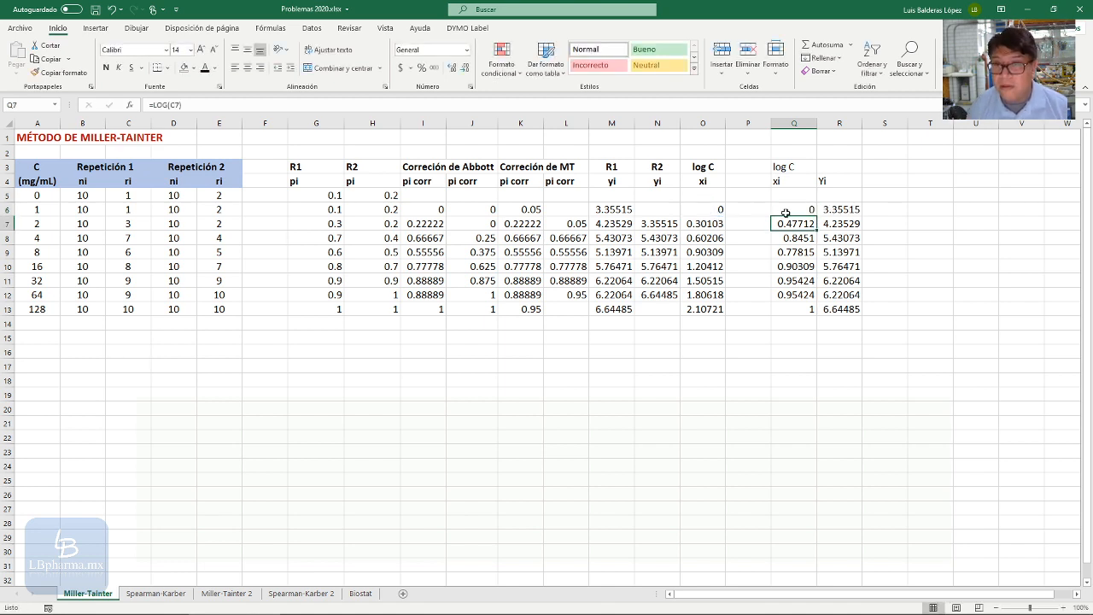
{"action": "left_click", "coordinate": [785, 213]}
{"action": "left_click_drag", "start_coordinate": [818, 216], "coordinate": [808, 313]}
Step: Append the log concentrations for repetition 2 to the xi column, entering =O7 in Q14 and filling it down to Q19
{"action": "left_click", "coordinate": [802, 326]}
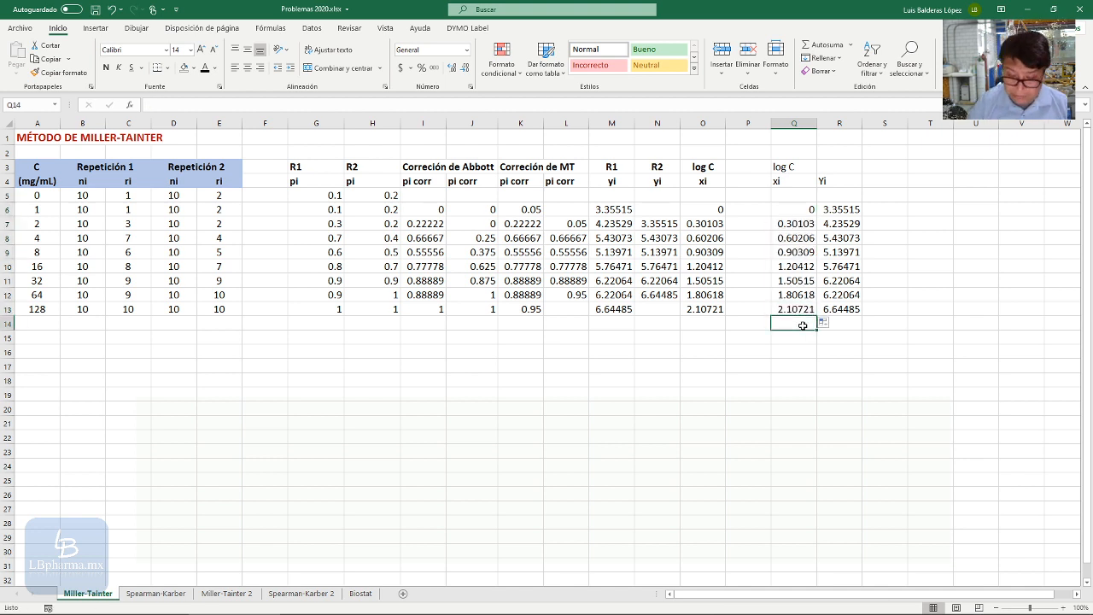
{"action": "type", "text": "="}
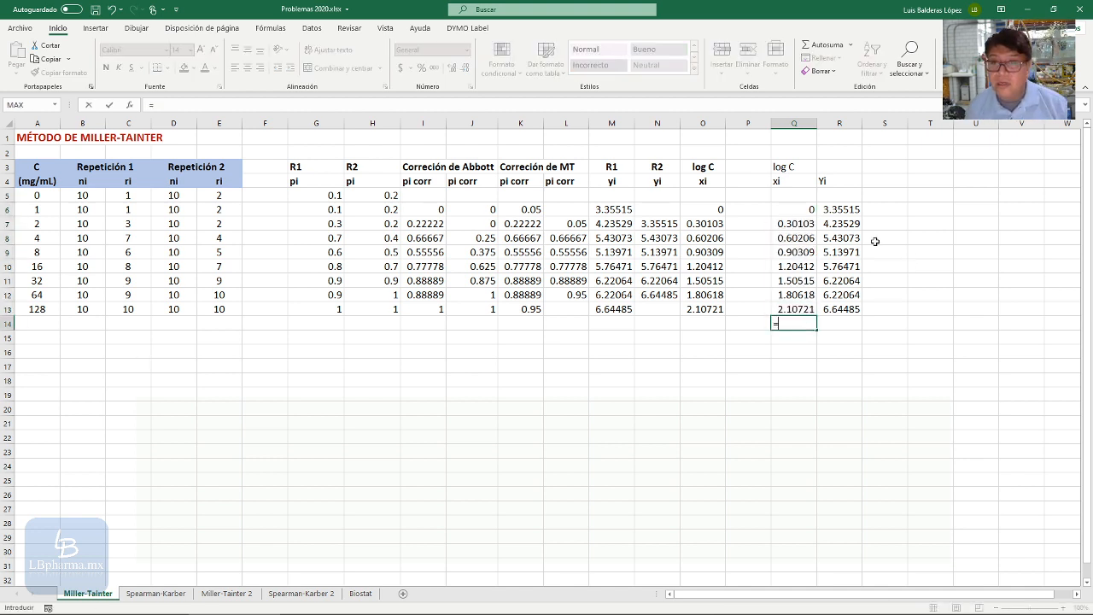
{"action": "left_click", "coordinate": [710, 224]}
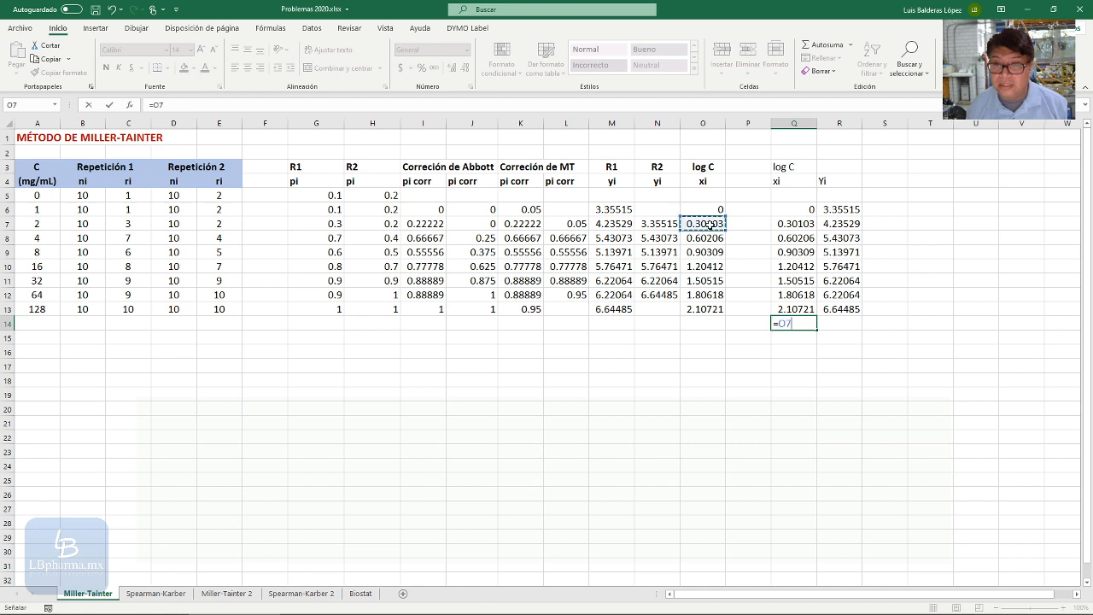
{"action": "key", "text": "Return"}
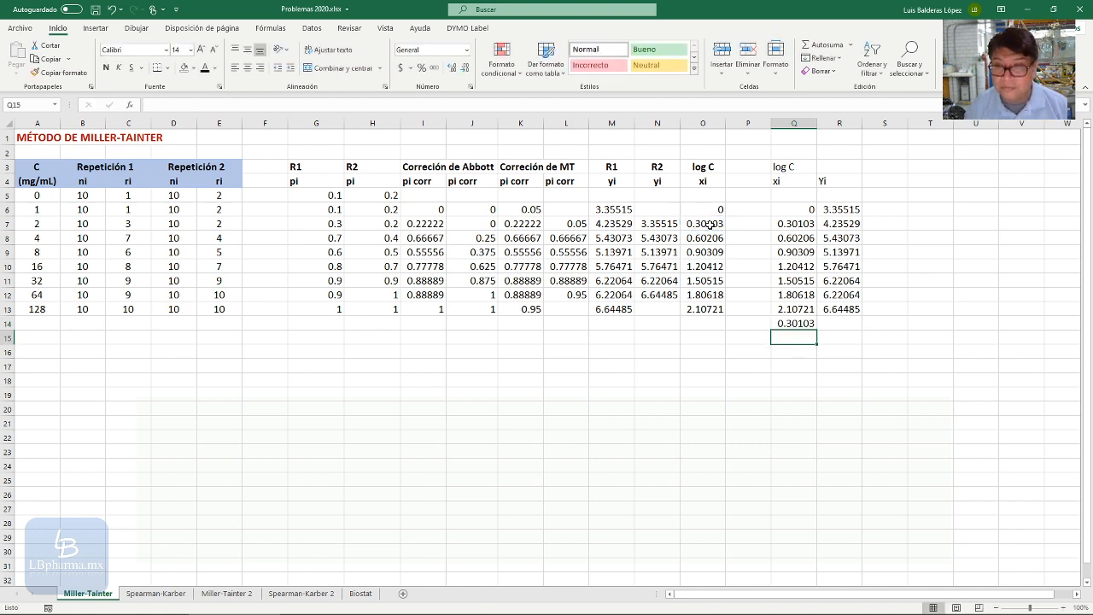
{"action": "left_click", "coordinate": [797, 324]}
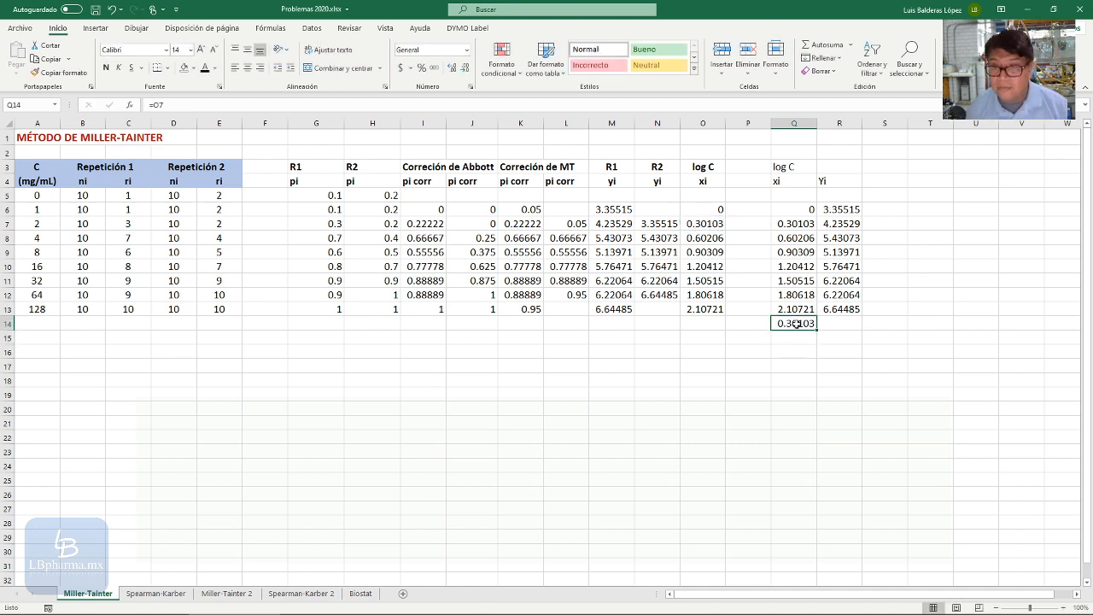
{"action": "left_click_drag", "start_coordinate": [817, 330], "coordinate": [817, 399]}
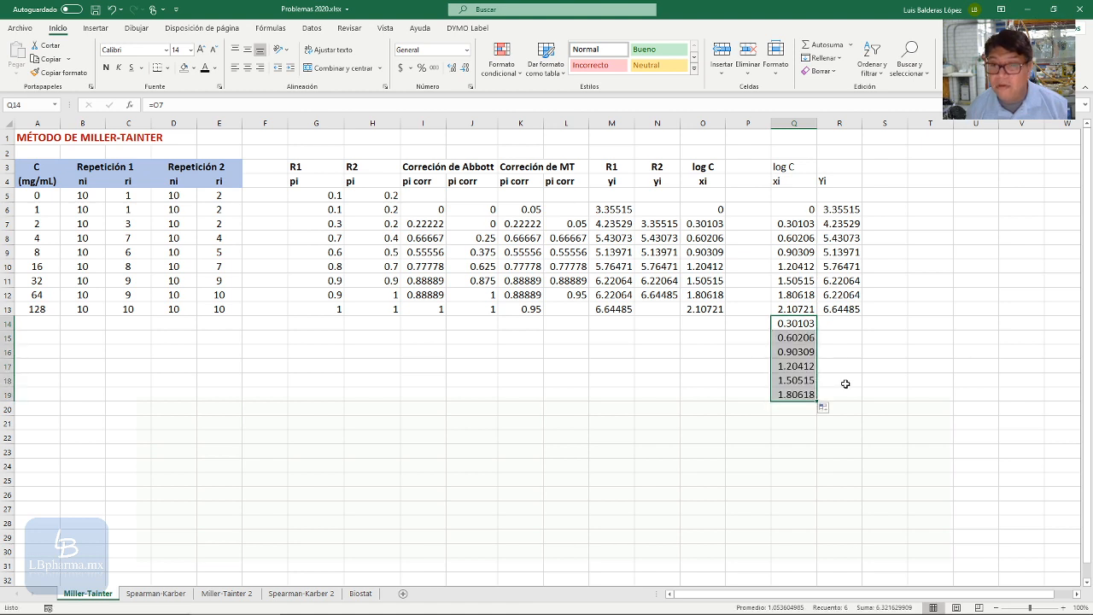
Step: Append the R2 probit values to the Yi column, entering =N7 in R14 and filling it down to R19
{"action": "left_click", "coordinate": [833, 323]}
{"action": "type", "text": "="}
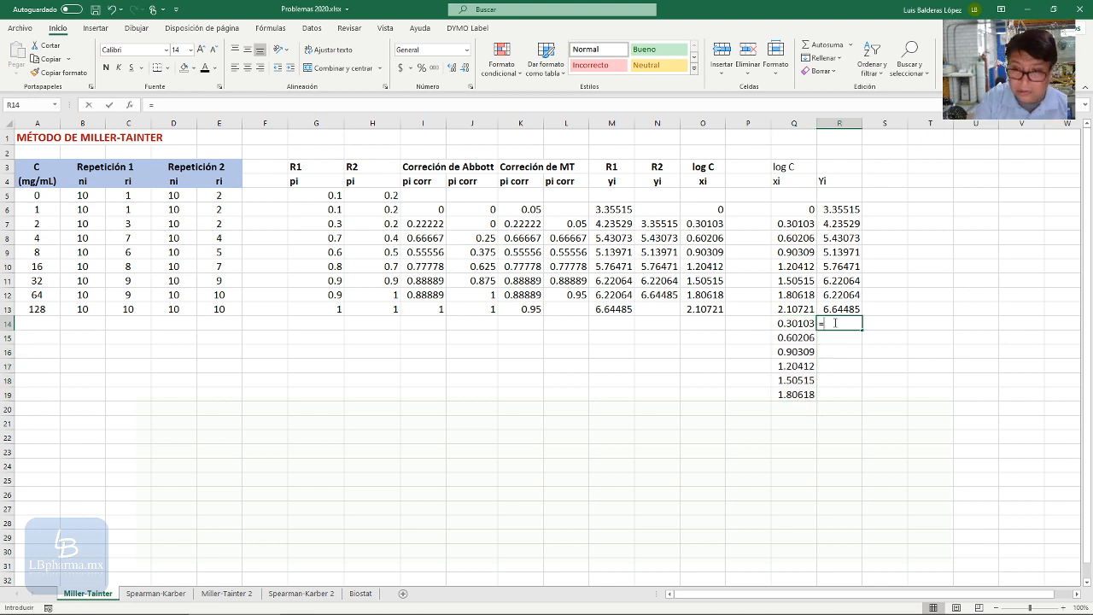
{"action": "left_click", "coordinate": [665, 226]}
{"action": "key", "text": "ctrl+Return"}
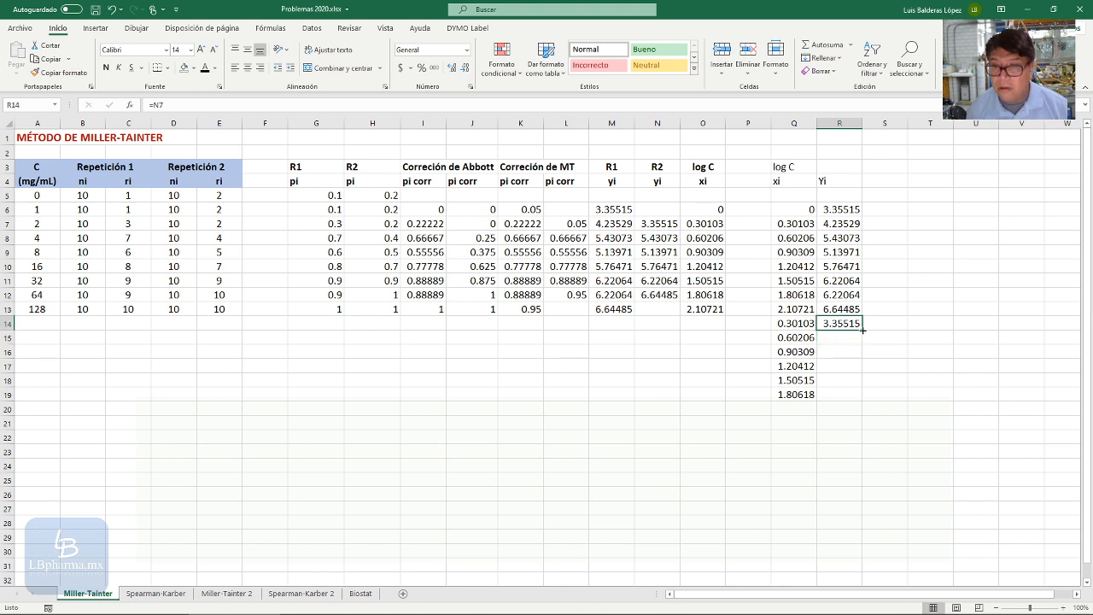
{"action": "left_click_drag", "start_coordinate": [863, 330], "coordinate": [854, 397]}
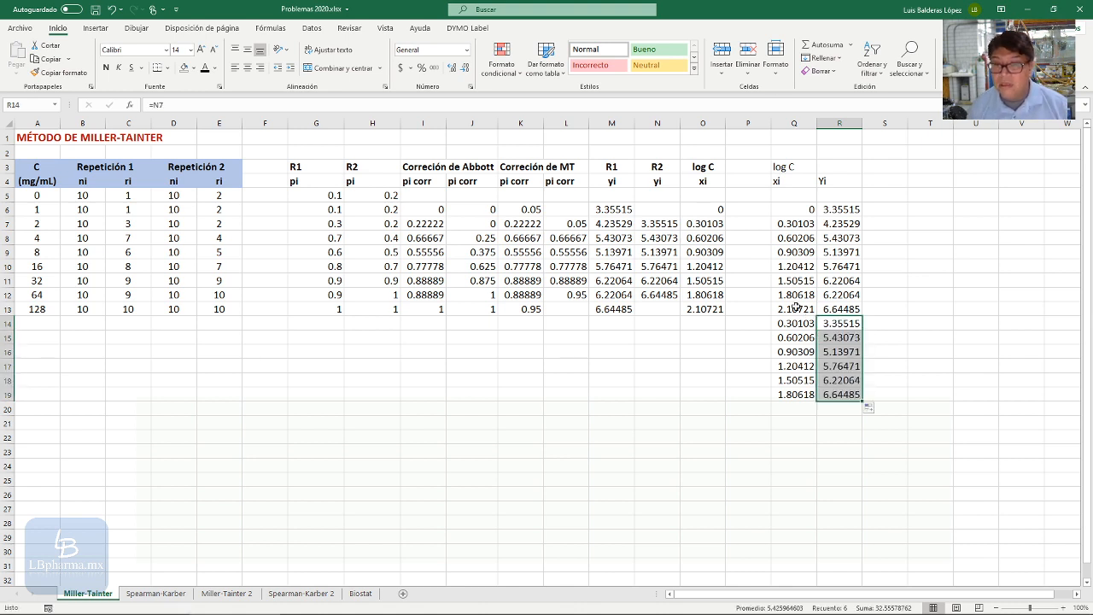
Step: Make the second table's headings in Q3:R4 bold and center them
{"action": "left_click", "coordinate": [812, 171]}
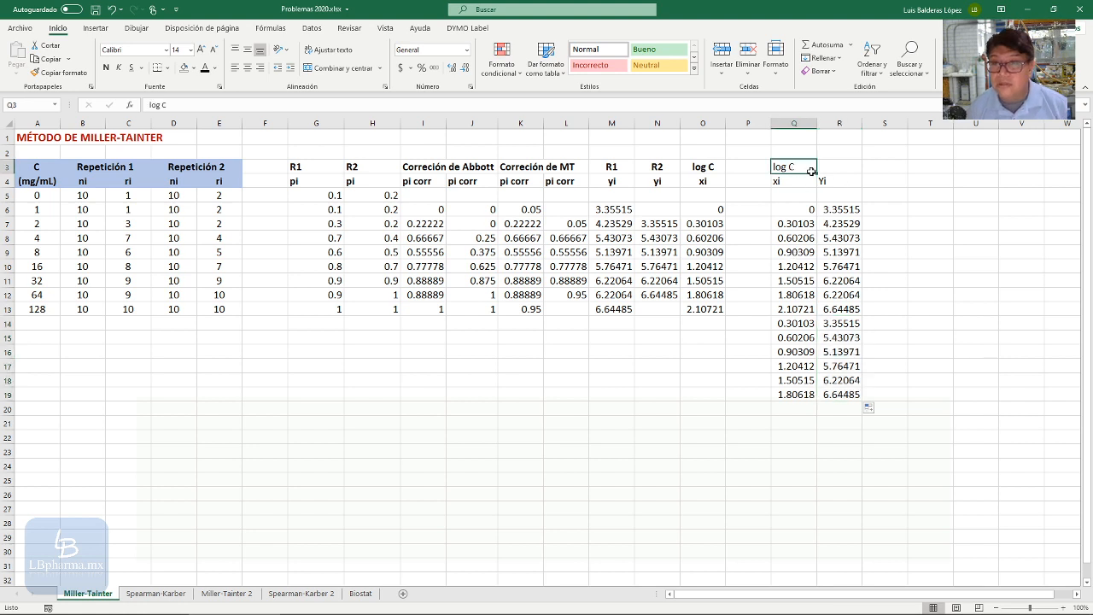
{"action": "left_click_drag", "start_coordinate": [812, 172], "coordinate": [830, 179]}
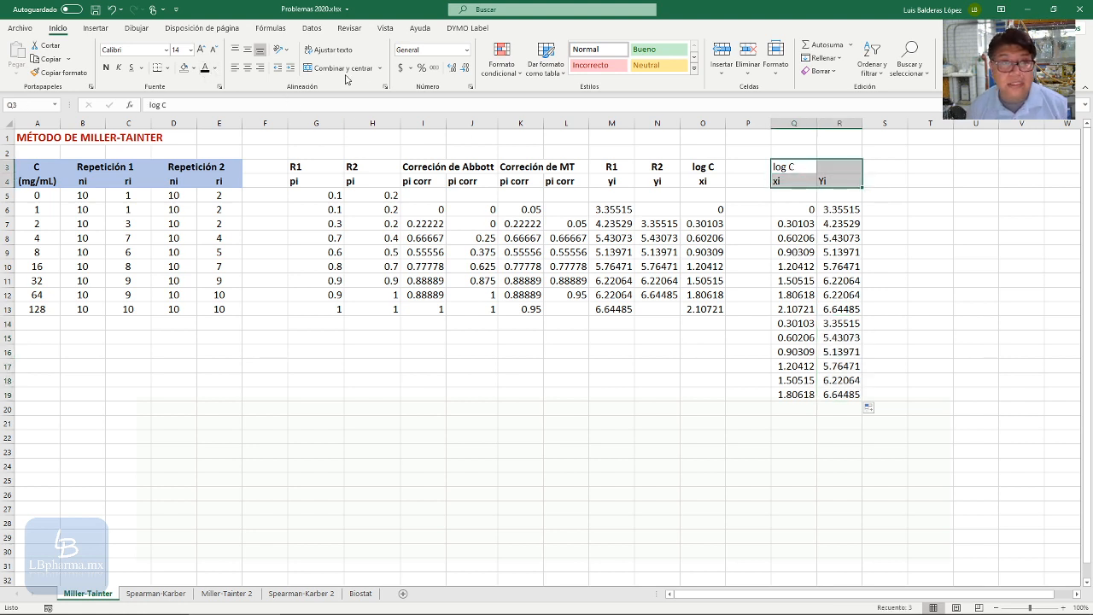
{"action": "left_click", "coordinate": [106, 68]}
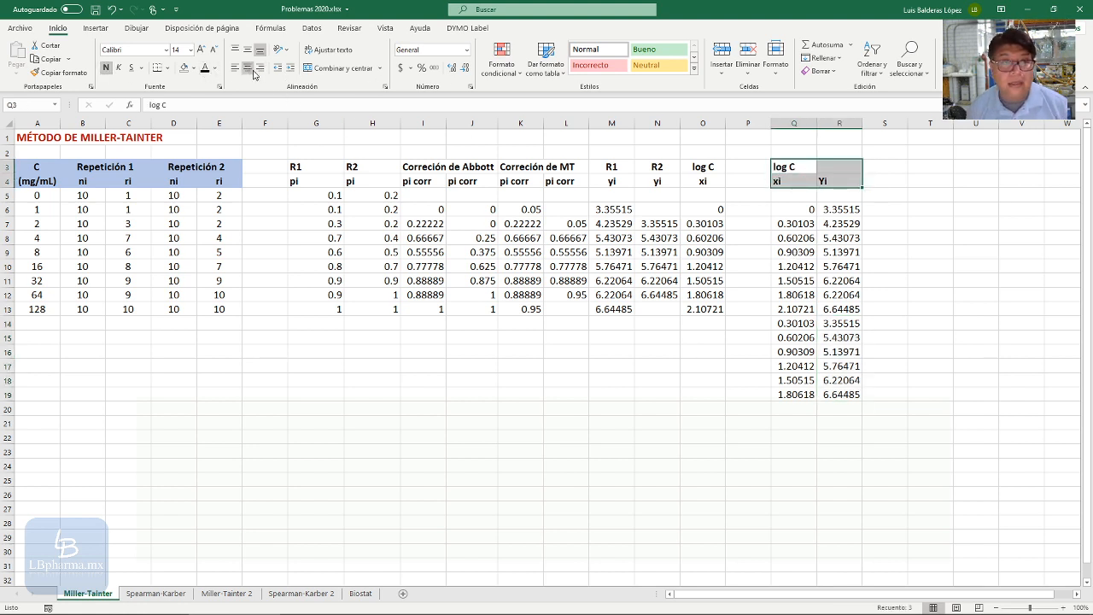
{"action": "left_click", "coordinate": [247, 67]}
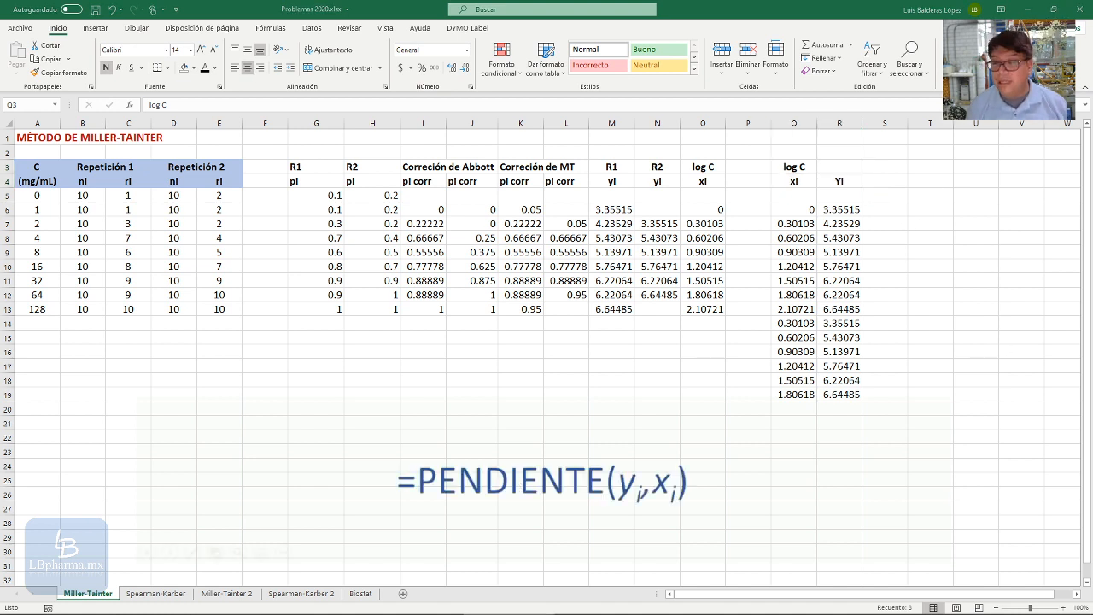
Step: Enter the label pendiente in P21, below the xi–Yi table
{"action": "left_click", "coordinate": [748, 423]}
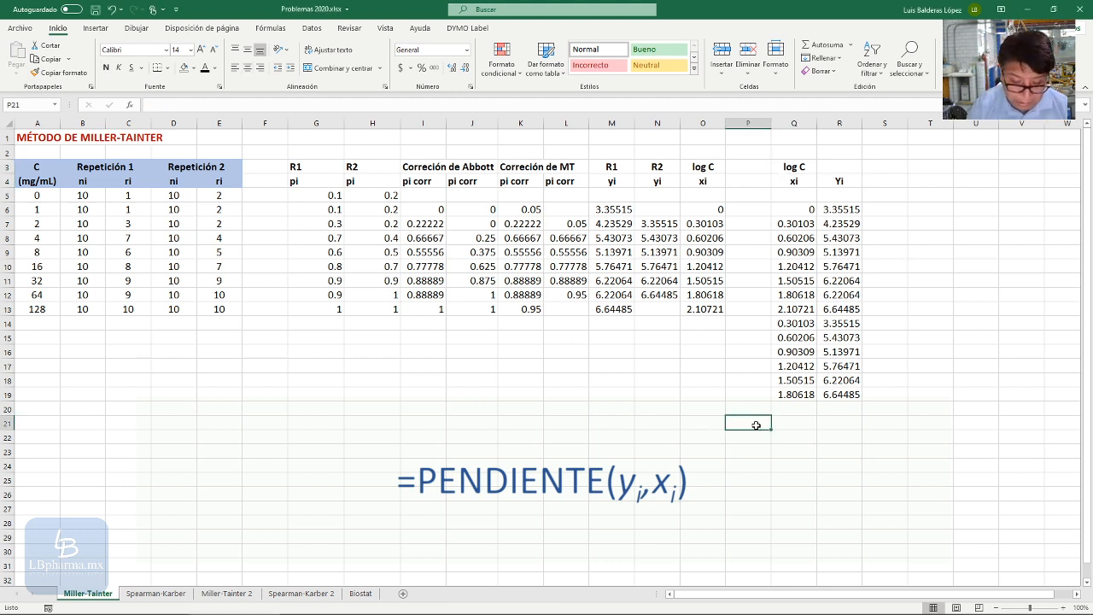
{"action": "type", "text": "pendiente"}
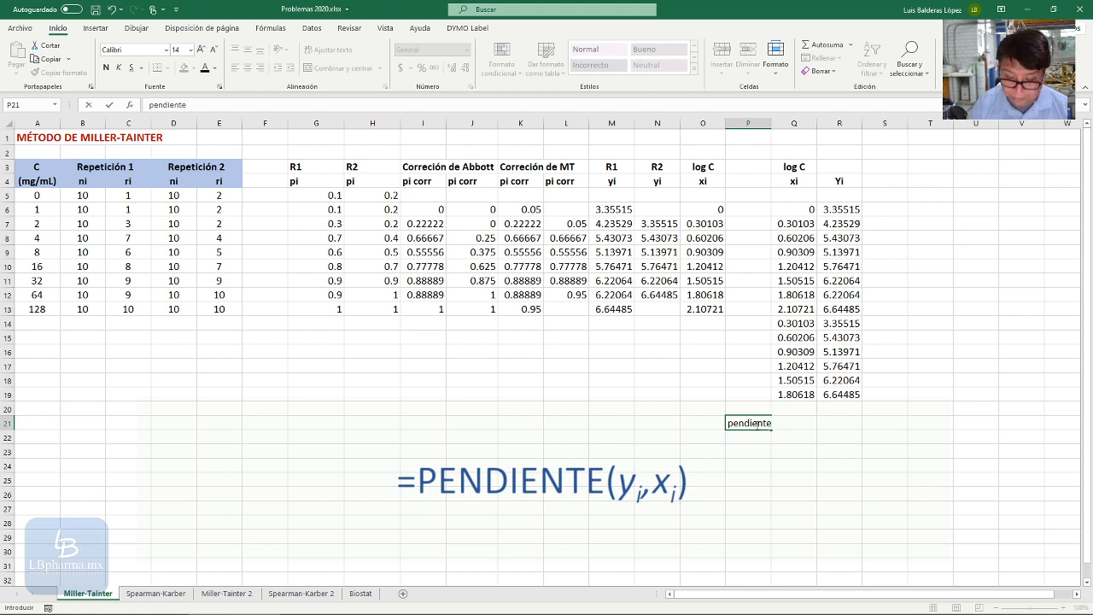
{"action": "key", "text": "Tab"}
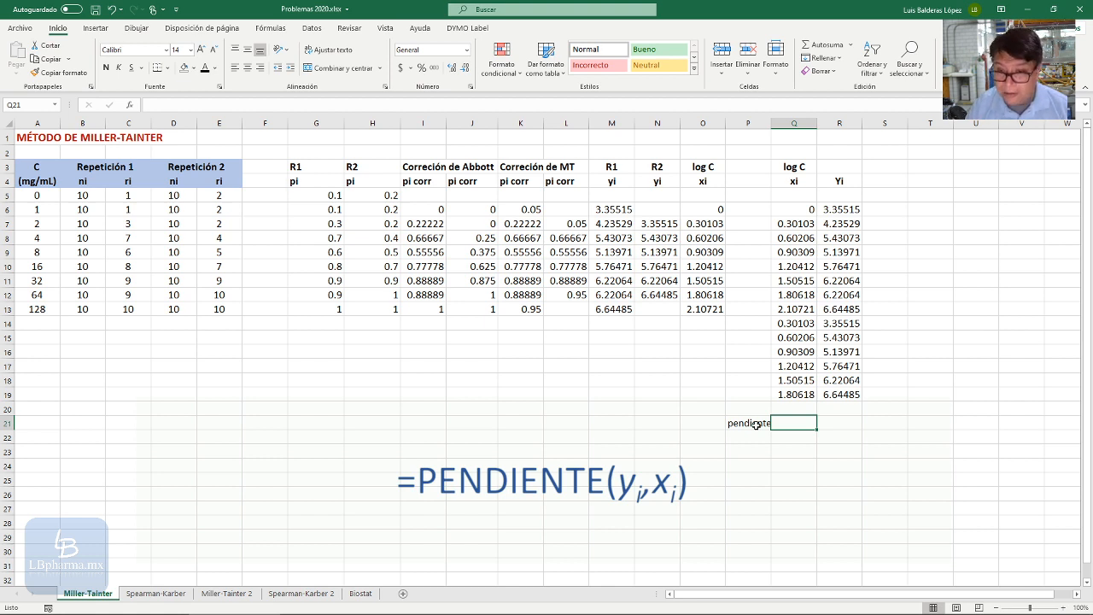
Step: Calculate the regression slope in Q21 with the PENDIENTE function, using R6:R19 as the known y and Q6:Q19 as the known x values
{"action": "type", "text": "=p"}
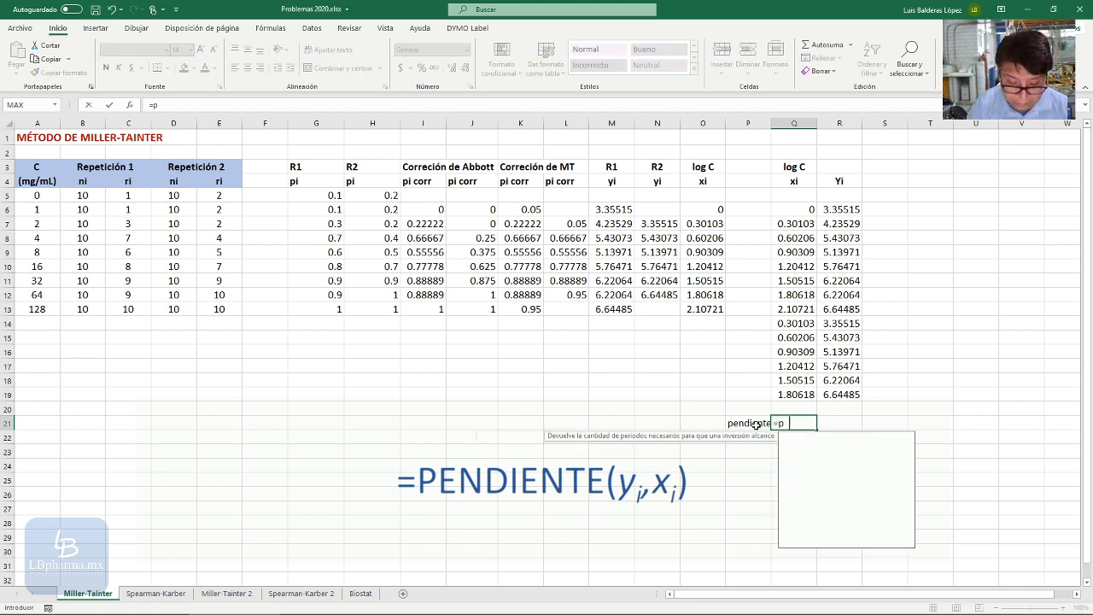
{"action": "type", "text": "endinte"}
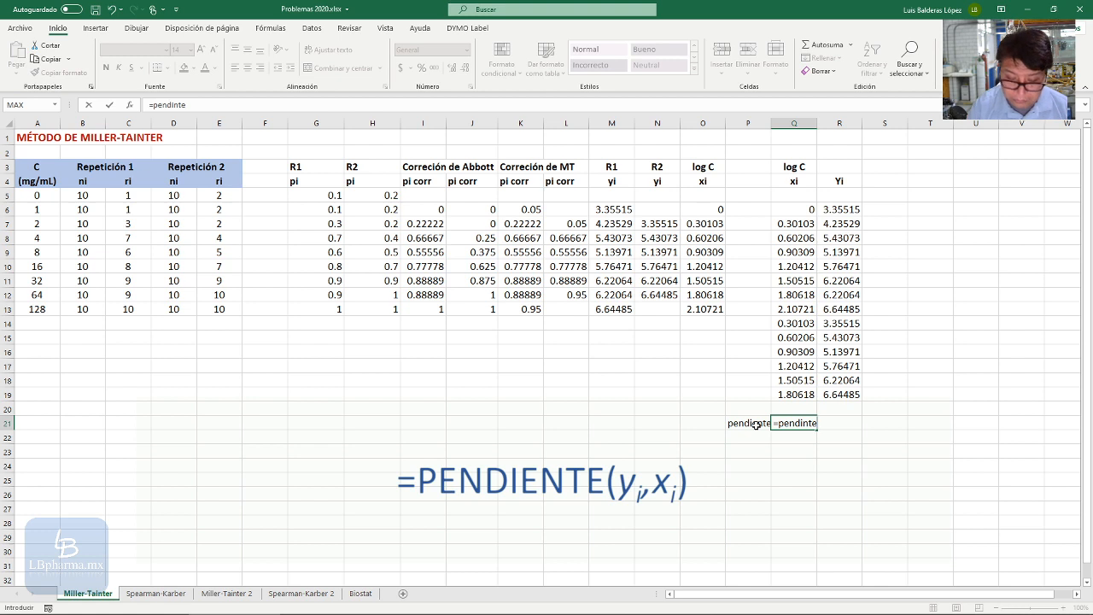
{"action": "key", "text": "BackSpace"}
{"action": "key", "text": "BackSpace"}
{"action": "key", "text": "BackSpace"}
{"action": "key", "text": "BackSpace"}
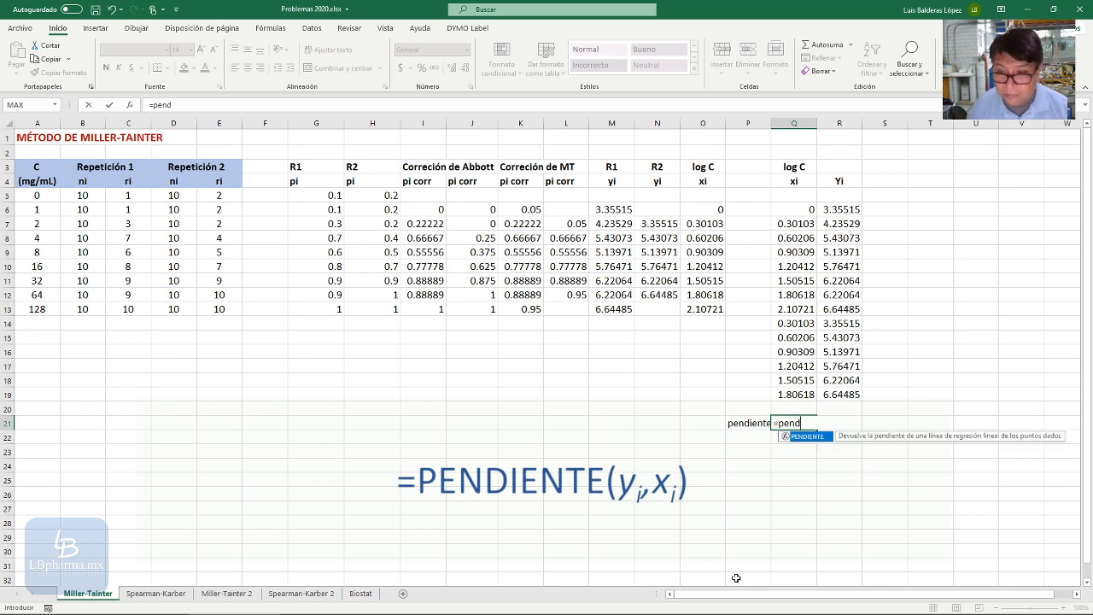
{"action": "double_click", "coordinate": [818, 438]}
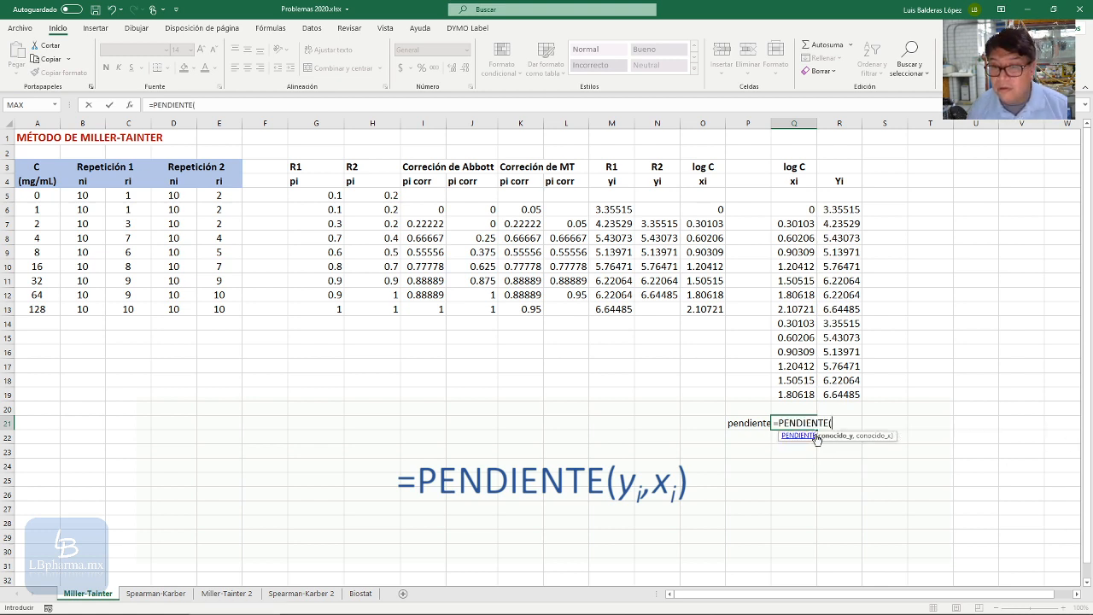
{"action": "left_click_drag", "start_coordinate": [842, 210], "coordinate": [839, 393]}
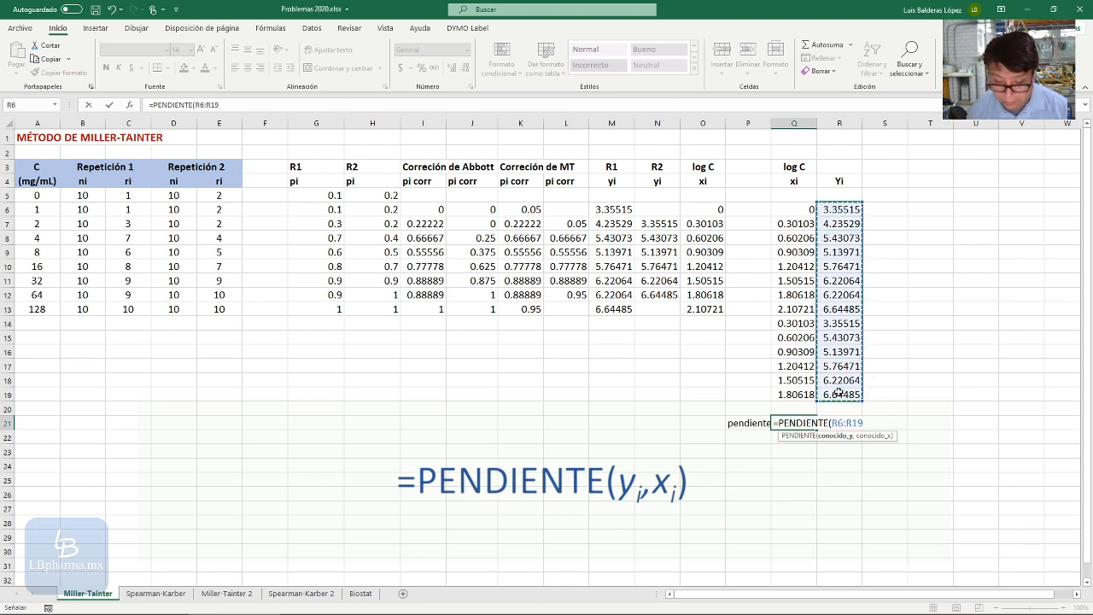
{"action": "type", "text": ","}
{"action": "left_click_drag", "start_coordinate": [794, 209], "coordinate": [796, 396]}
{"action": "key", "text": "Return"}
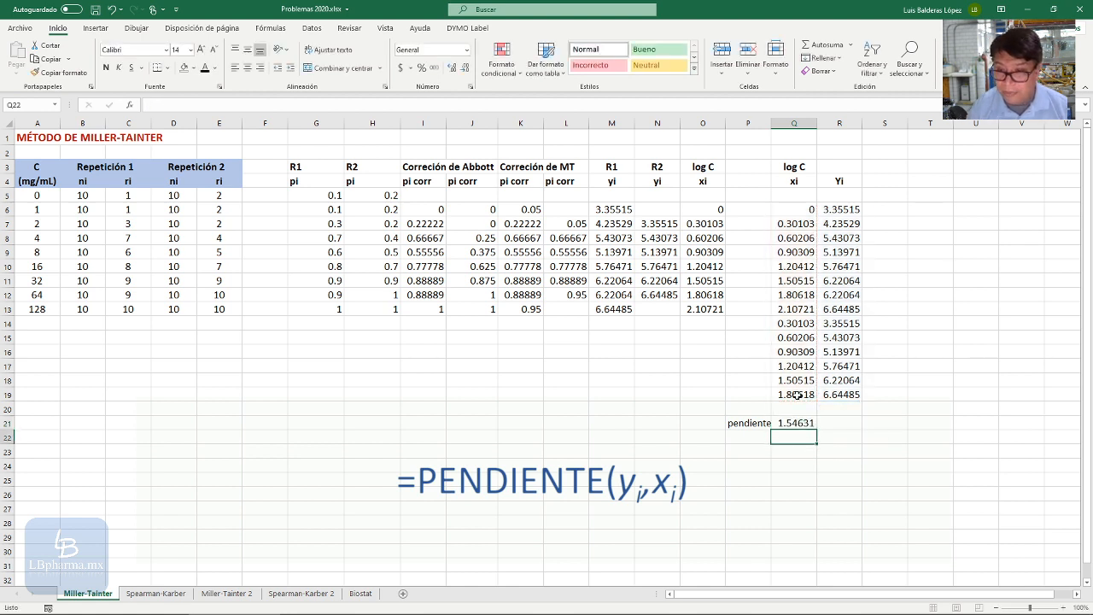
Step: Enter the label b in P22, under the slope label, and go to the adjacent cell Q22
{"action": "left_click", "coordinate": [752, 438]}
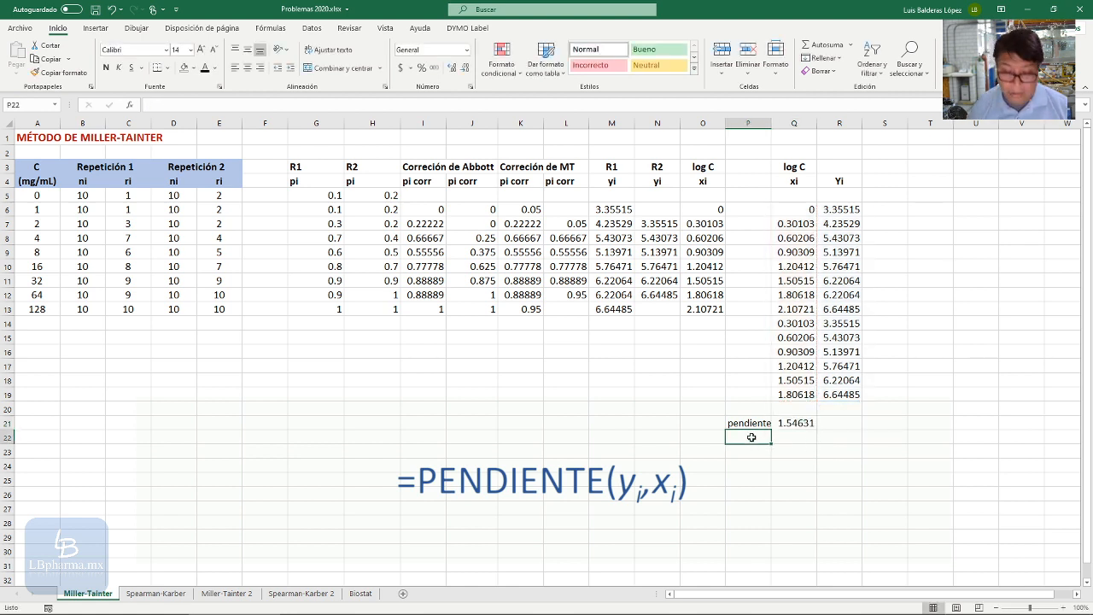
{"action": "type", "text": "b"}
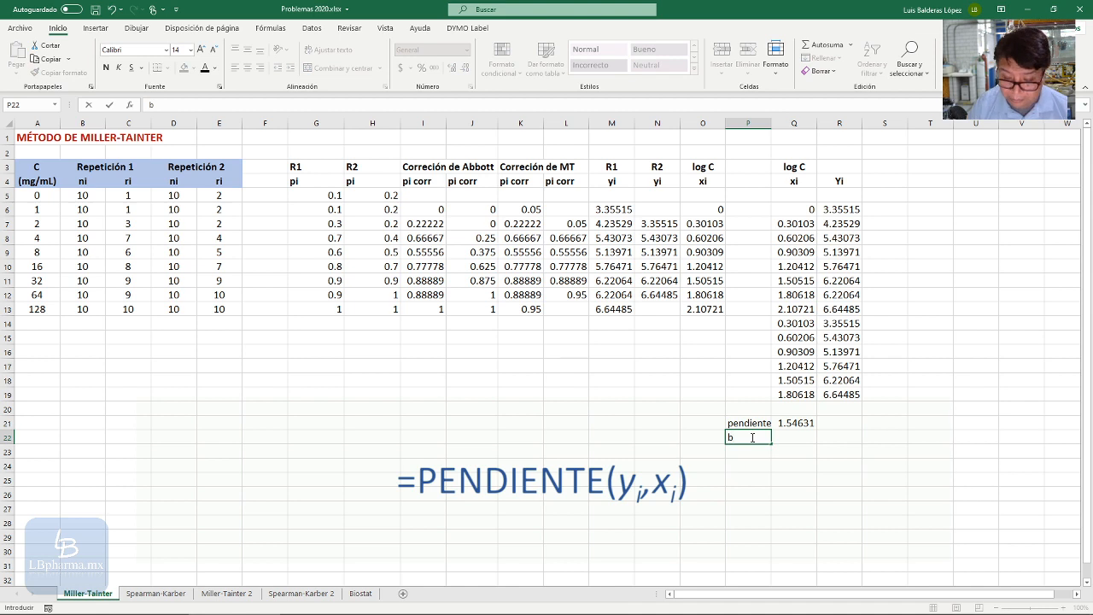
{"action": "left_click", "coordinate": [803, 439]}
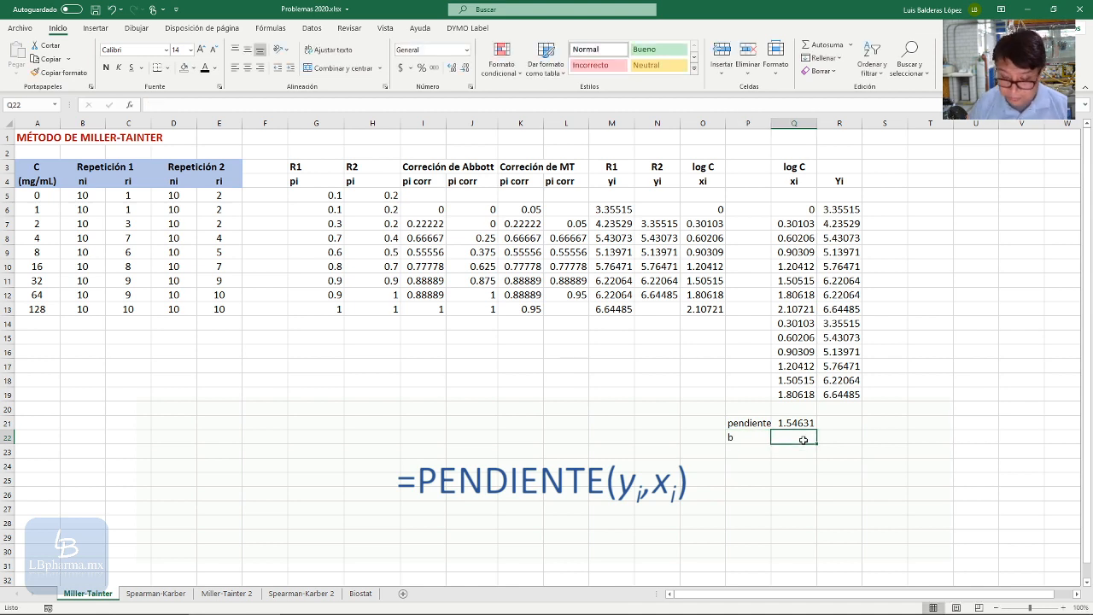
Step: Calculate the regression intercept in Q22 with the INTERSECCION.EJE function, using R6:R19 as known y and Q6:Q19 as known x values
{"action": "type", "text": "="}
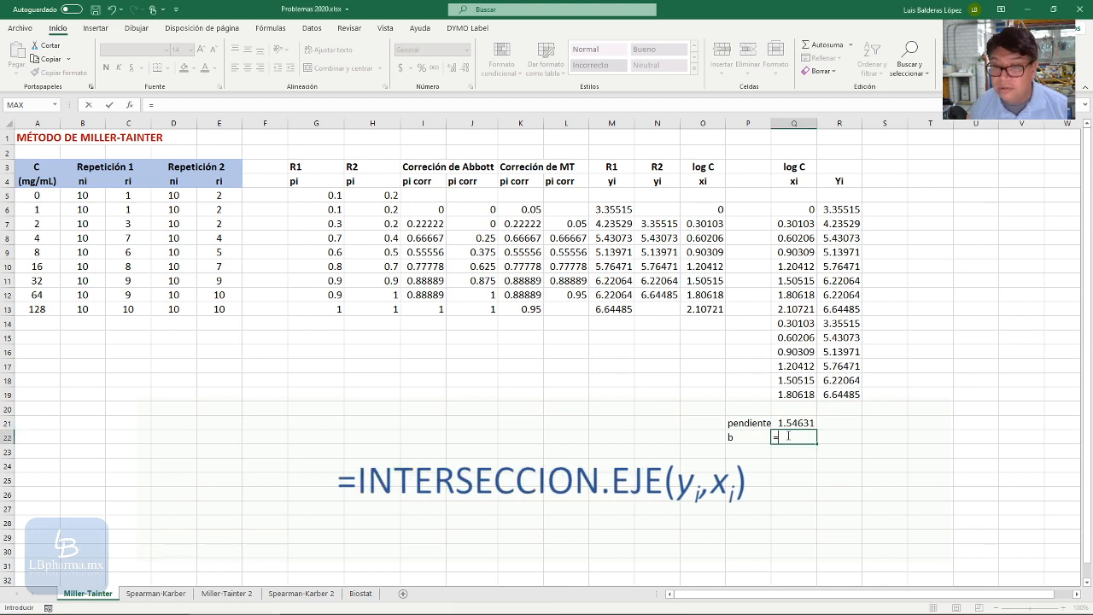
{"action": "type", "text": "inters"}
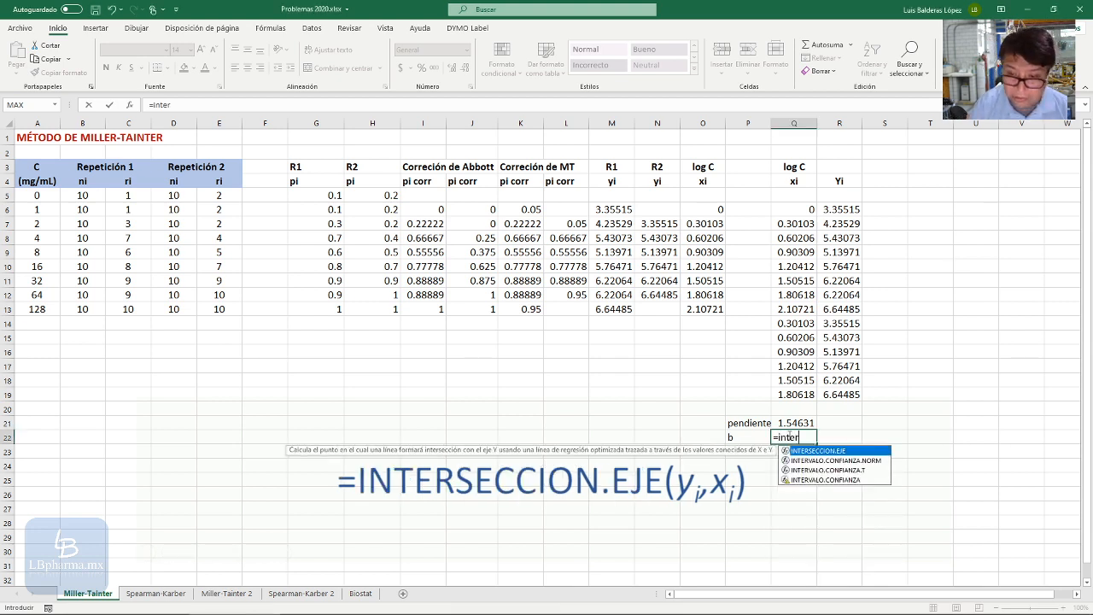
{"action": "double_click", "coordinate": [818, 452]}
{"action": "left_click_drag", "start_coordinate": [848, 209], "coordinate": [821, 398]}
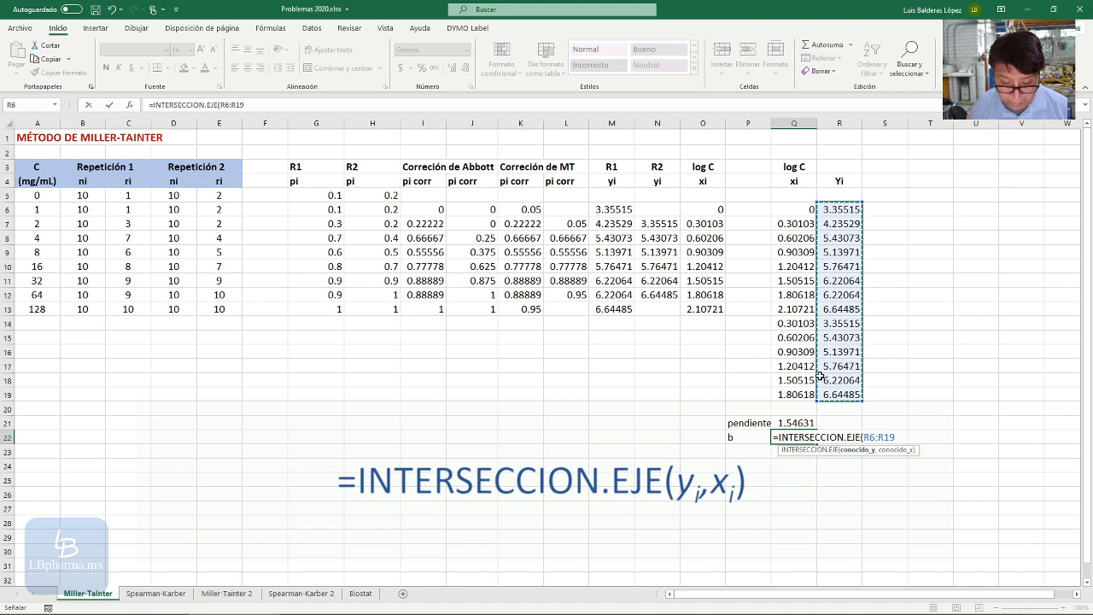
{"action": "type", "text": ","}
{"action": "left_click_drag", "start_coordinate": [800, 210], "coordinate": [788, 390]}
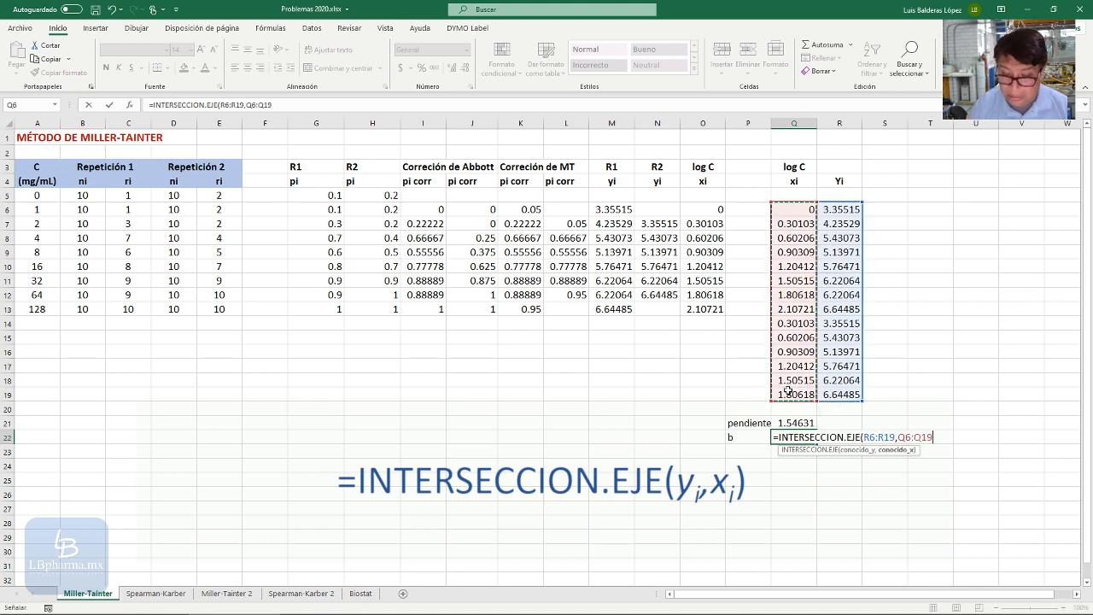
{"action": "key", "text": "Return"}
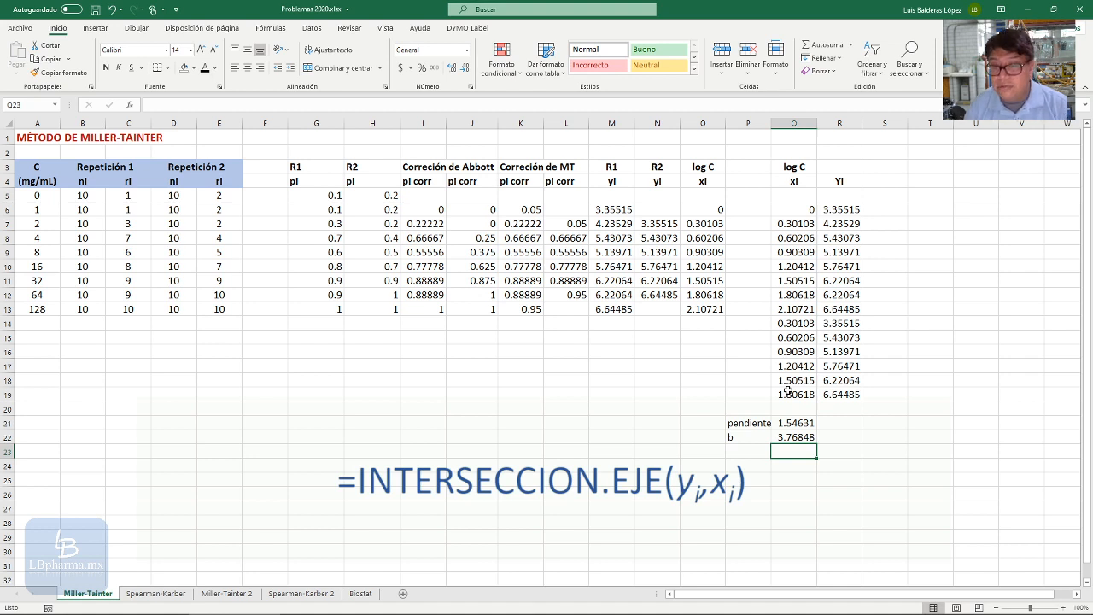
Step: Replace the slope label in P21 with m
{"action": "left_click", "coordinate": [759, 423]}
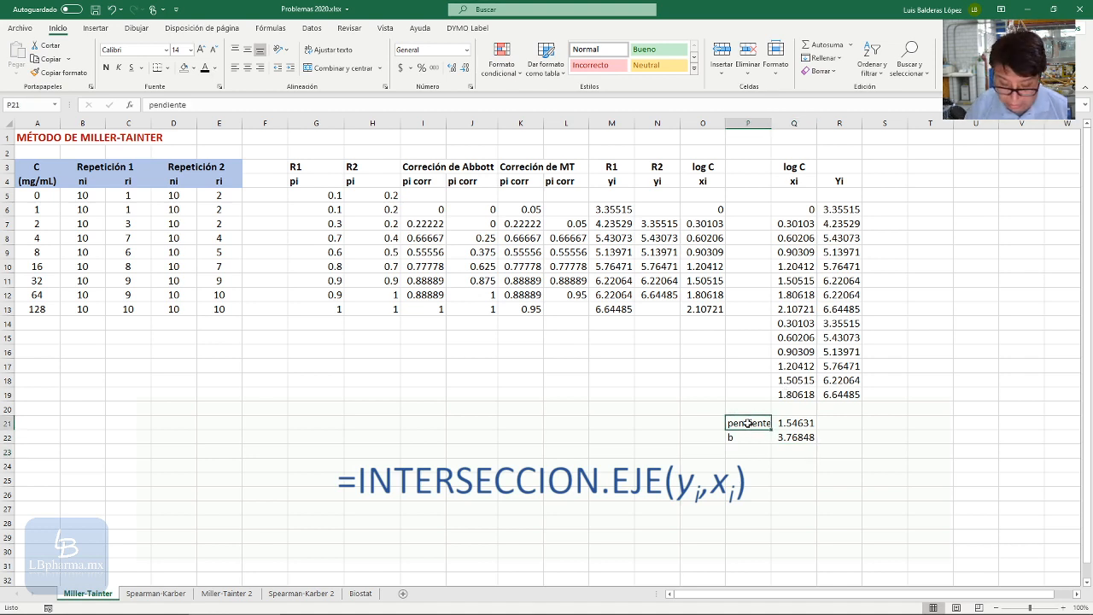
{"action": "type", "text": "m"}
{"action": "left_click", "coordinate": [751, 449]}
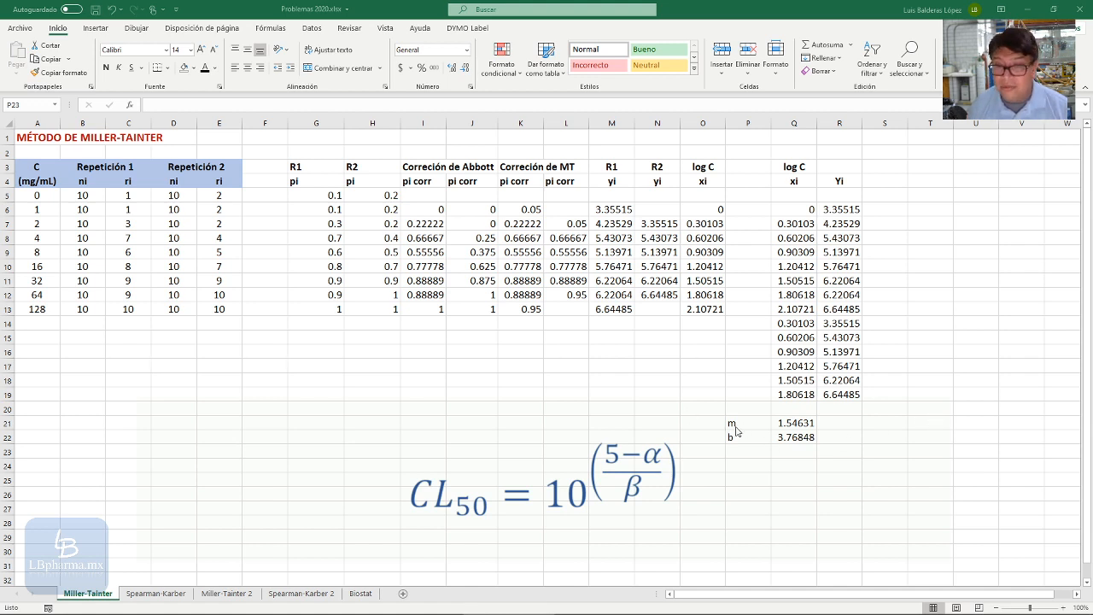
Step: Enter the labels beta in O21 and alfa in O22, beside the m and b labels
{"action": "left_click", "coordinate": [698, 424]}
{"action": "type", "text": "beta"}
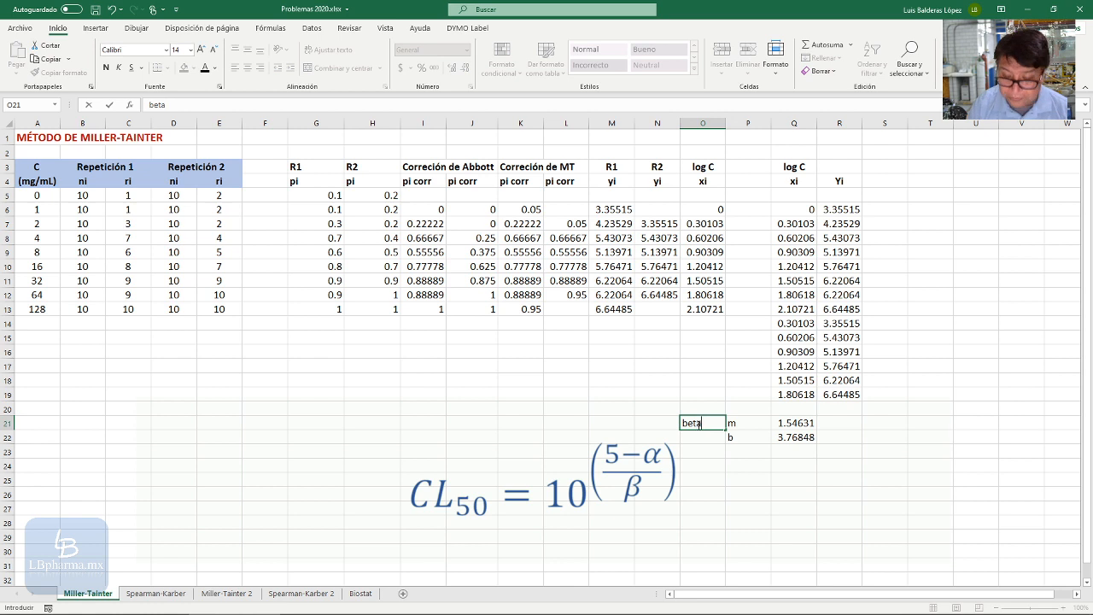
{"action": "key", "text": "Return"}
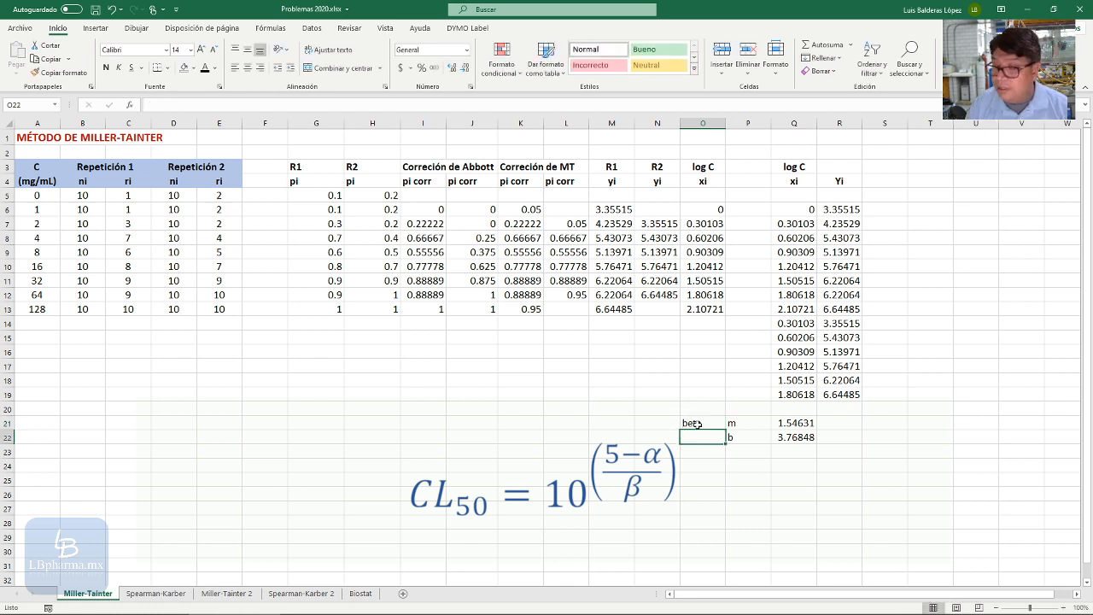
{"action": "type", "text": "alfa"}
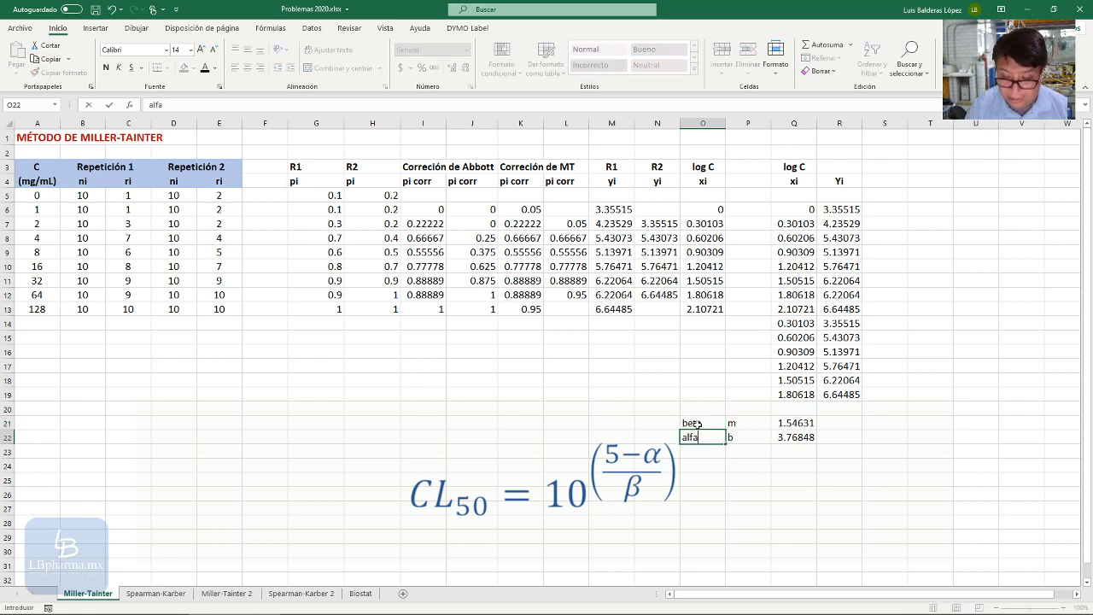
{"action": "key", "text": "Return"}
Step: Enter a label starting with CL in P24, below the regression parameters
{"action": "left_click", "coordinate": [739, 466]}
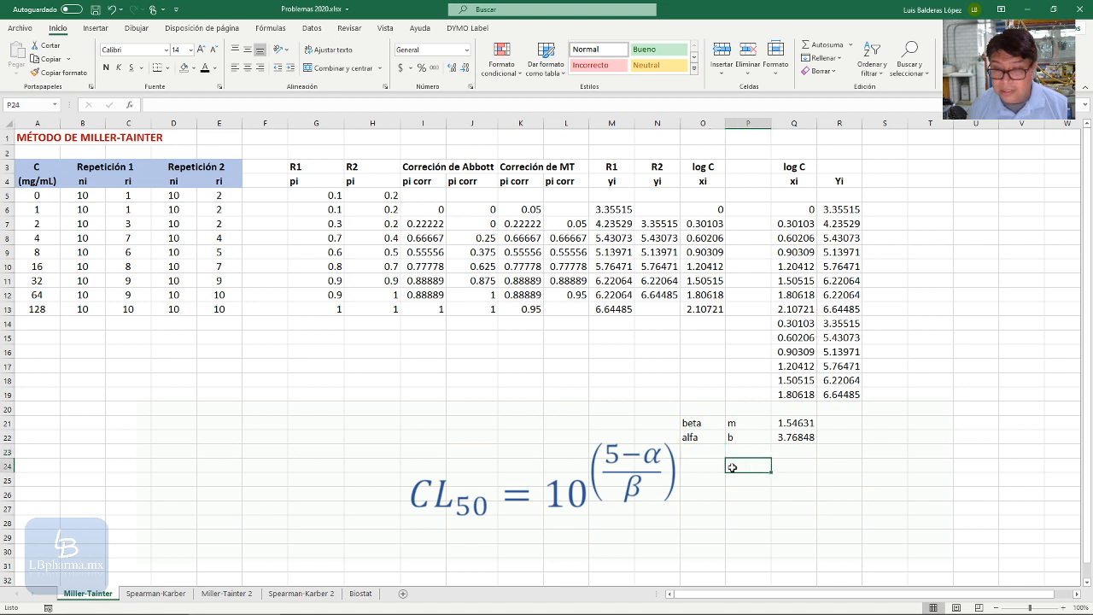
{"action": "type", "text": "CL"}
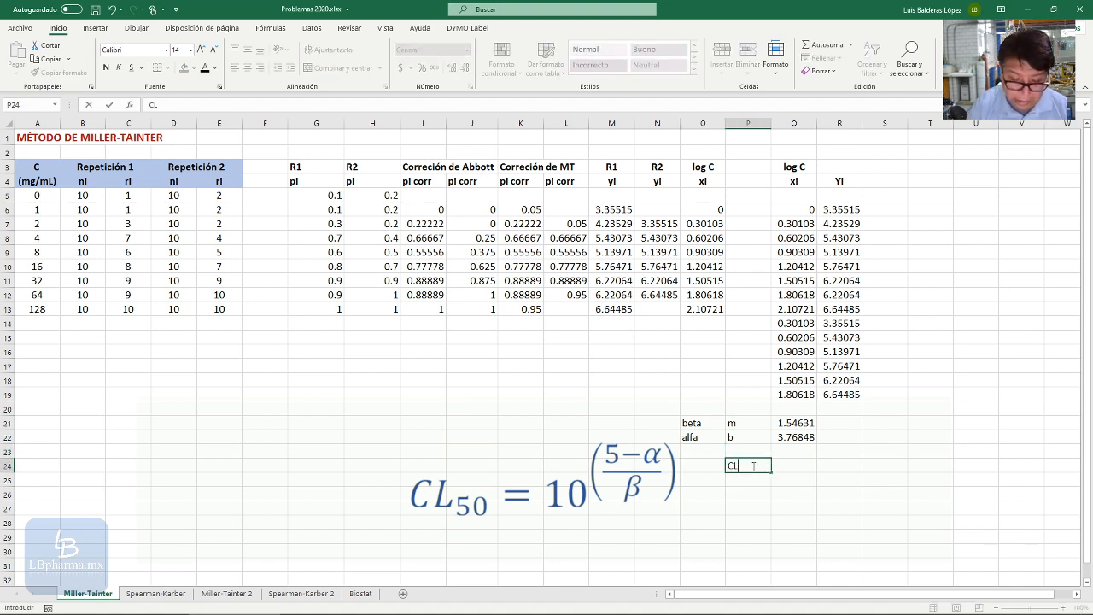
Step: Complete the label CL50= in P24 and calculate it in Q24 with the formula =10^((5-Q22)/Q21)
{"action": "type", "text": "50="}
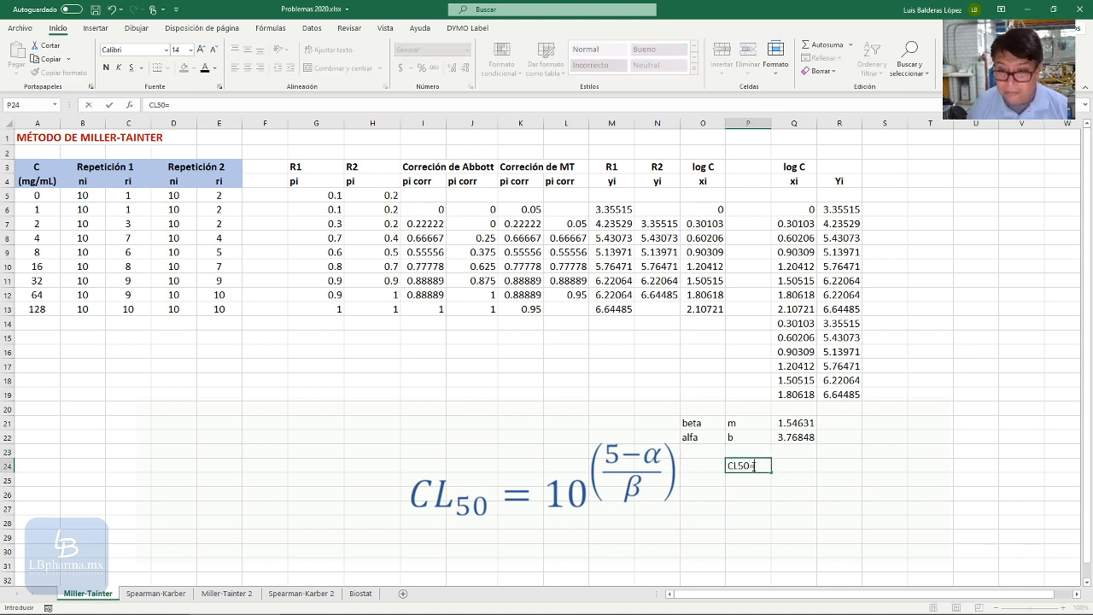
{"action": "left_click", "coordinate": [785, 464]}
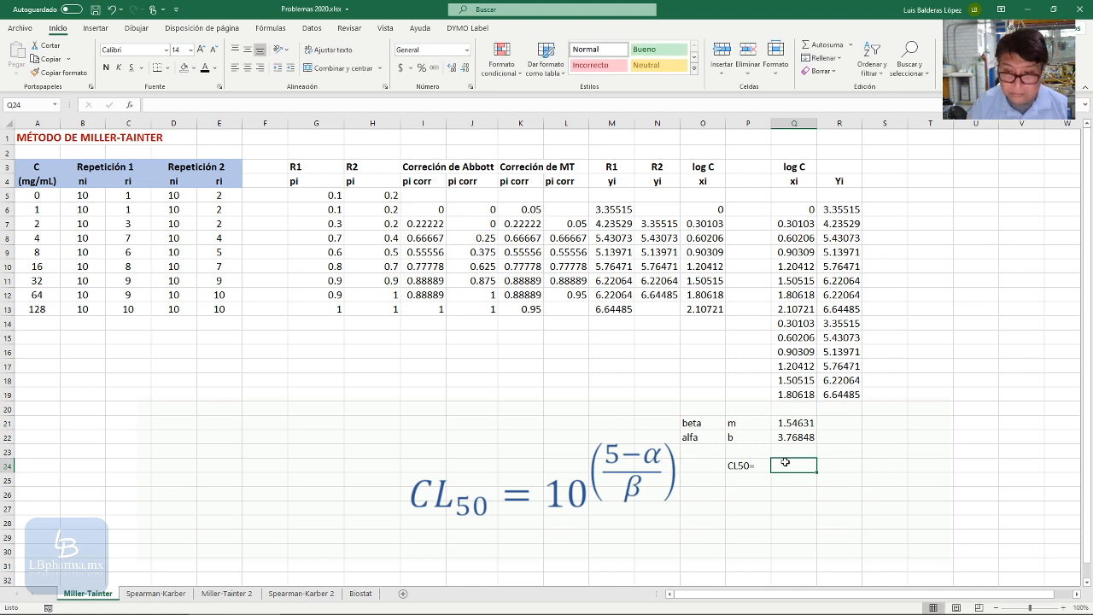
{"action": "type", "text": "10"}
{"action": "key", "text": "BackSpace"}
{"action": "key", "text": "BackSpace"}
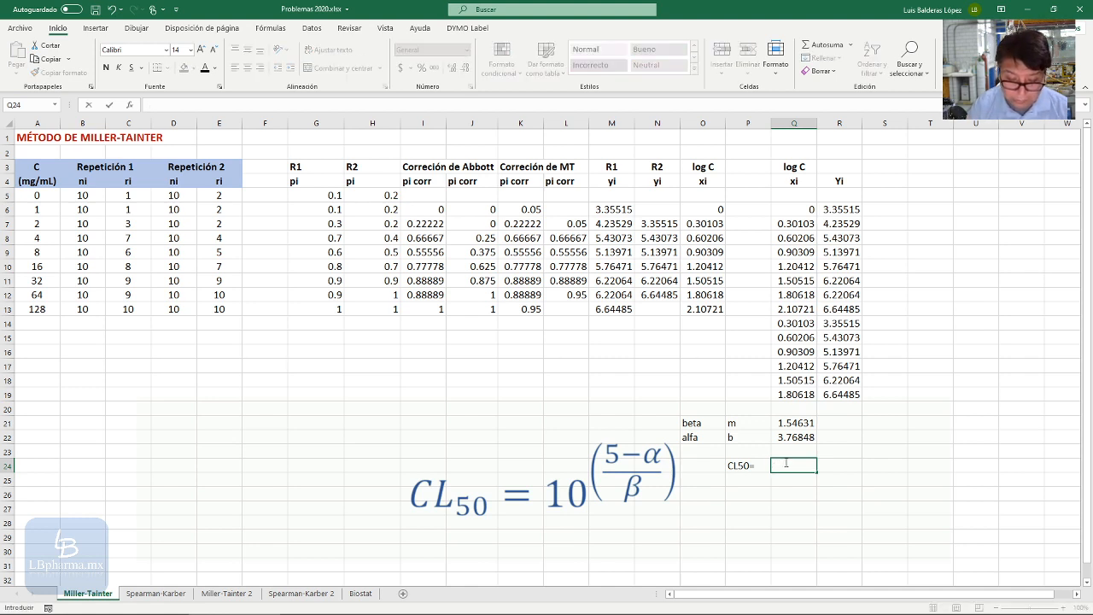
{"action": "type", "text": "=10"}
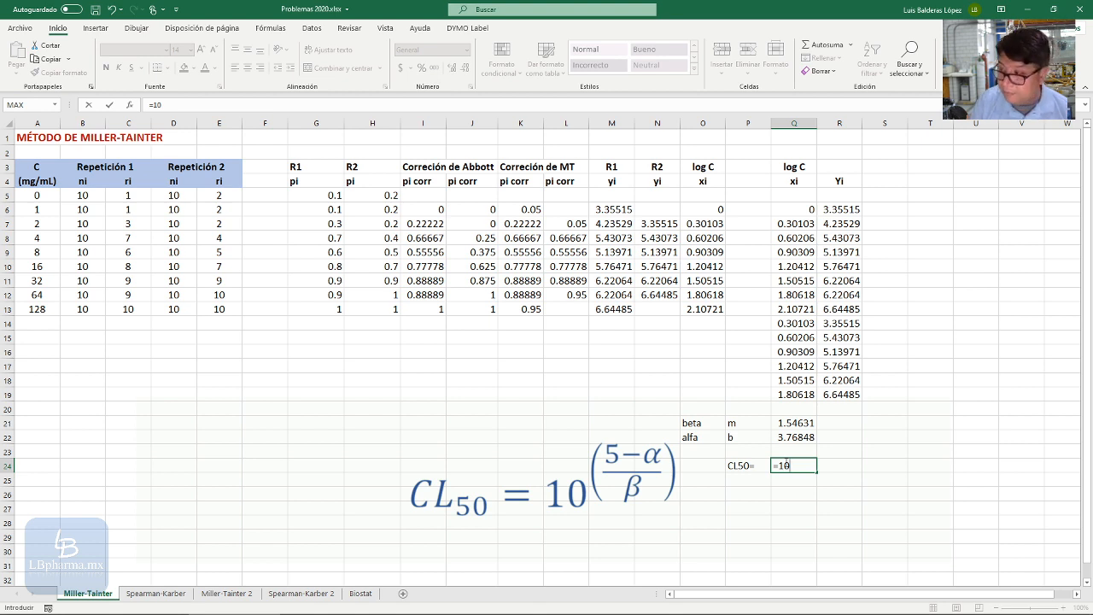
{"action": "type", "text": "^("}
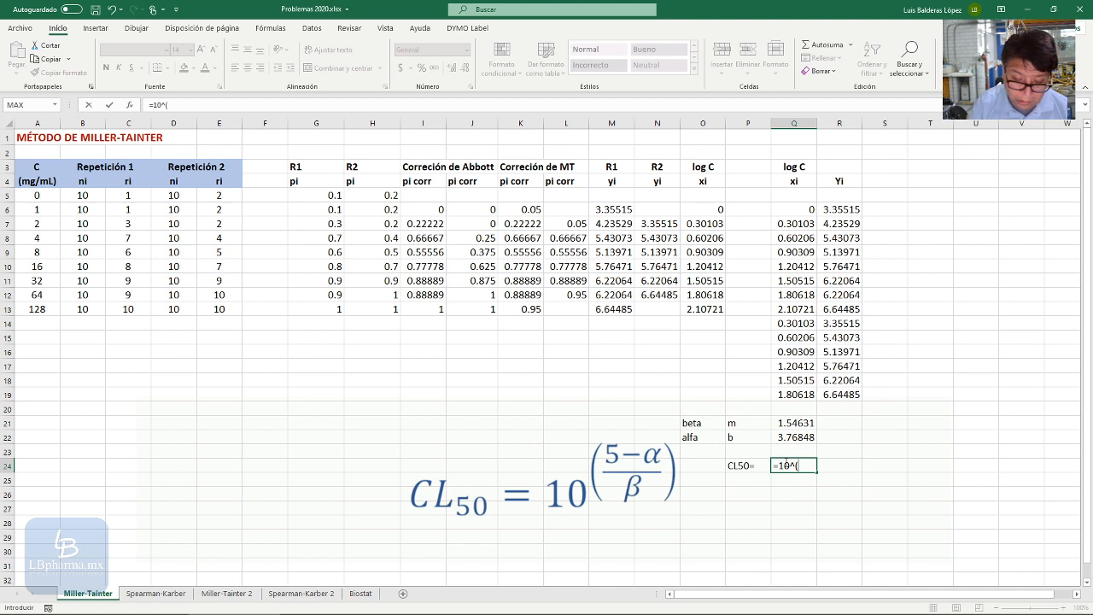
{"action": "type", "text": "(5"}
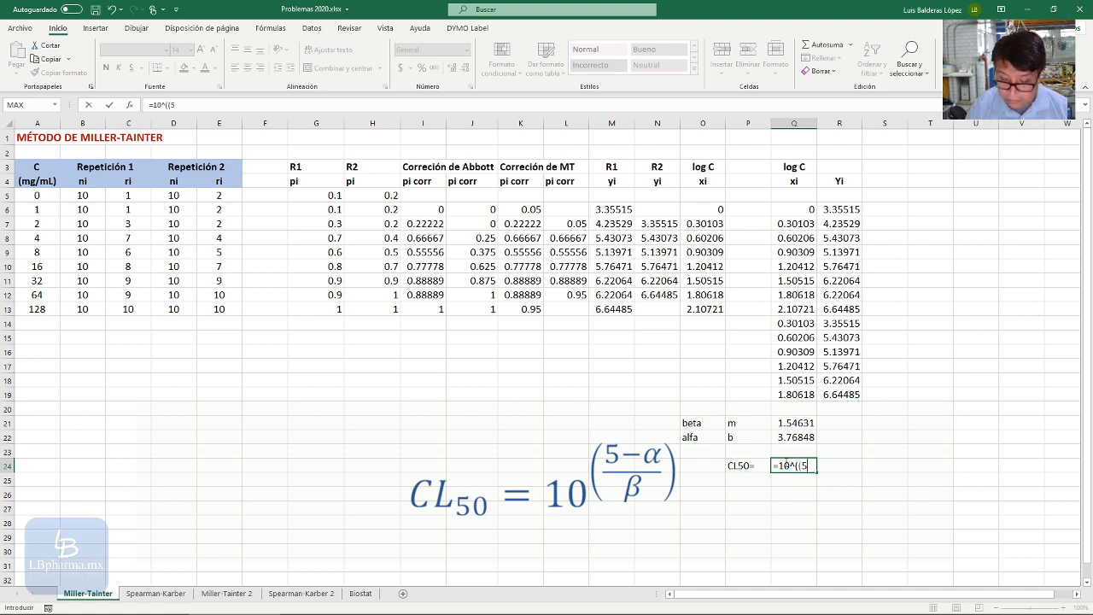
{"action": "type", "text": "-"}
{"action": "left_click", "coordinate": [798, 437]}
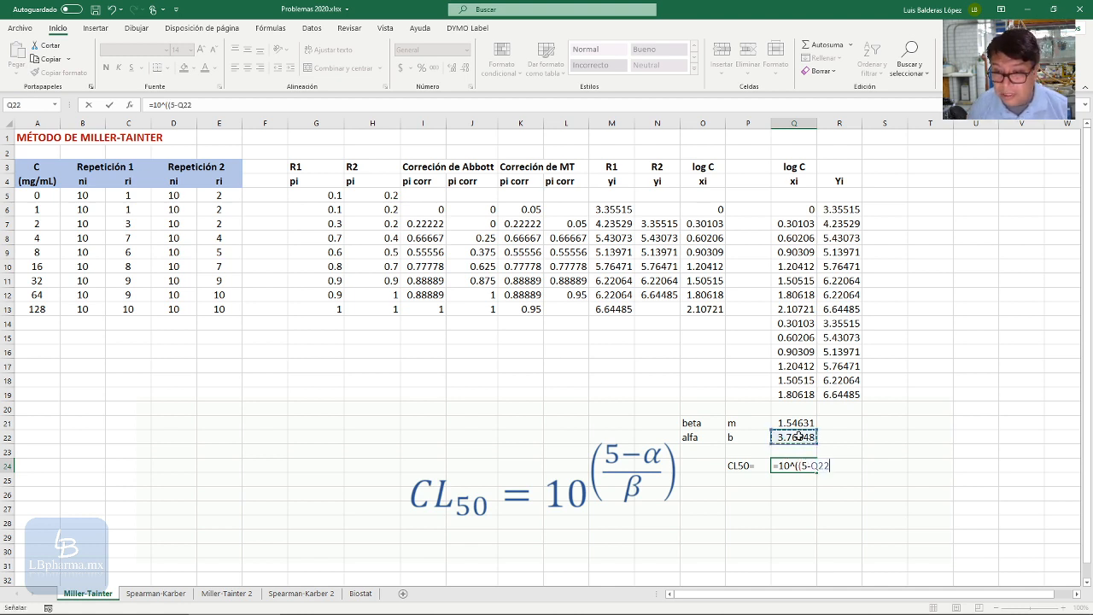
{"action": "type", "text": ")/"}
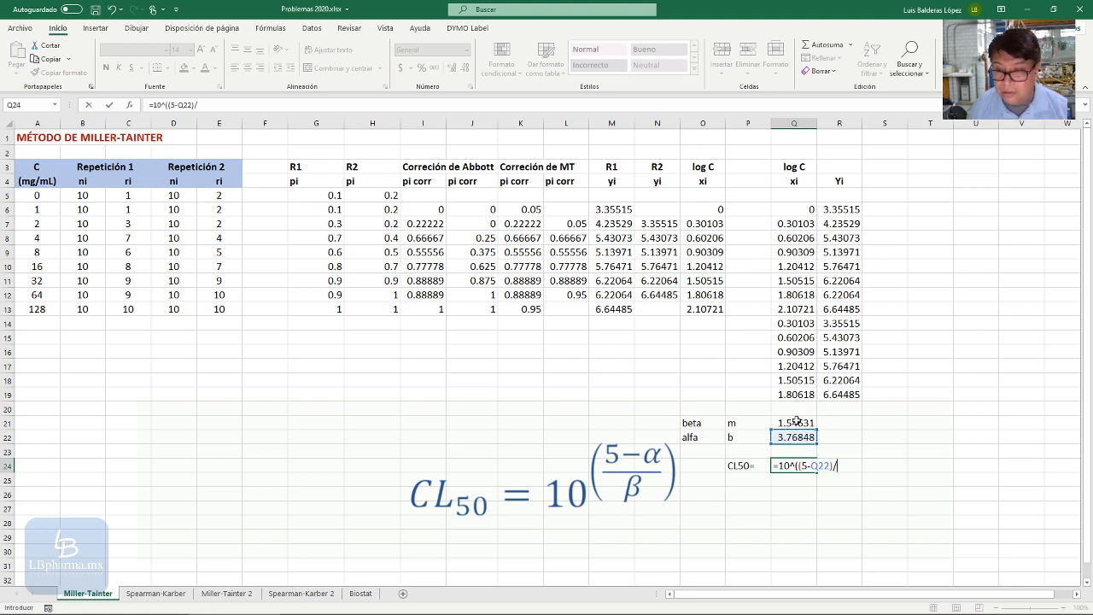
{"action": "left_click", "coordinate": [796, 422]}
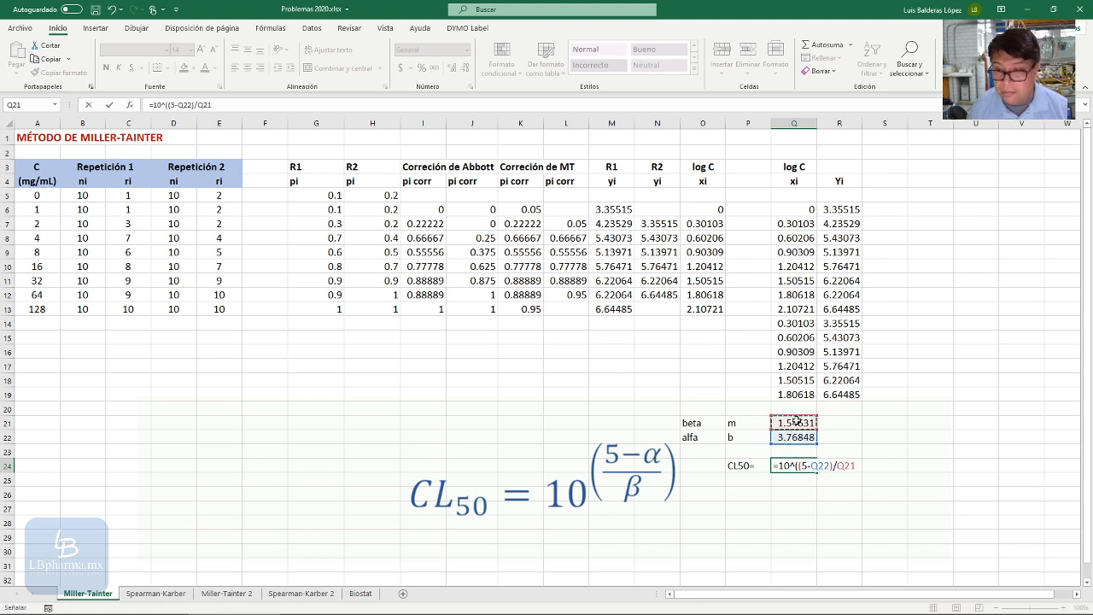
{"action": "type", "text": ")"}
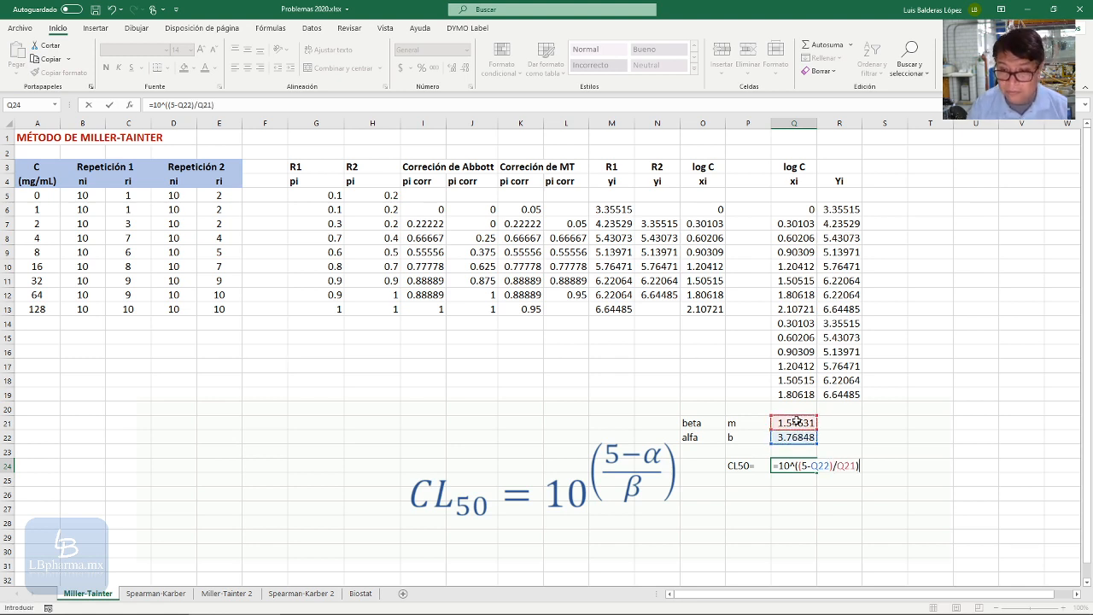
{"action": "key", "text": "Return"}
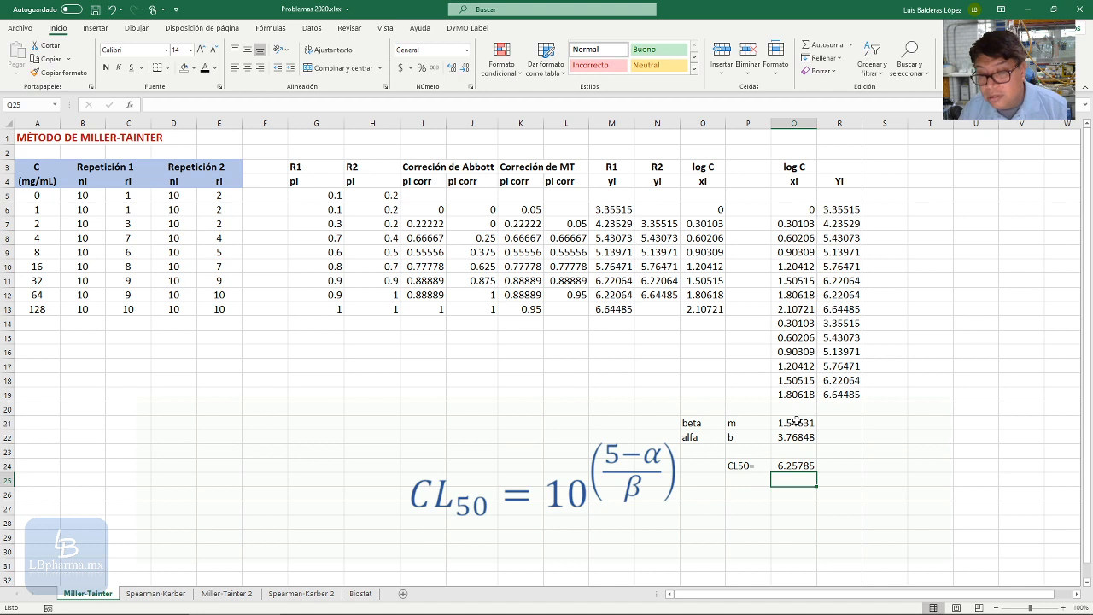
Step: Enter the unit mg/mL in R24 and make the CL50 result row P24:R24 bold
{"action": "left_click", "coordinate": [840, 465]}
{"action": "type", "text": "mg"}
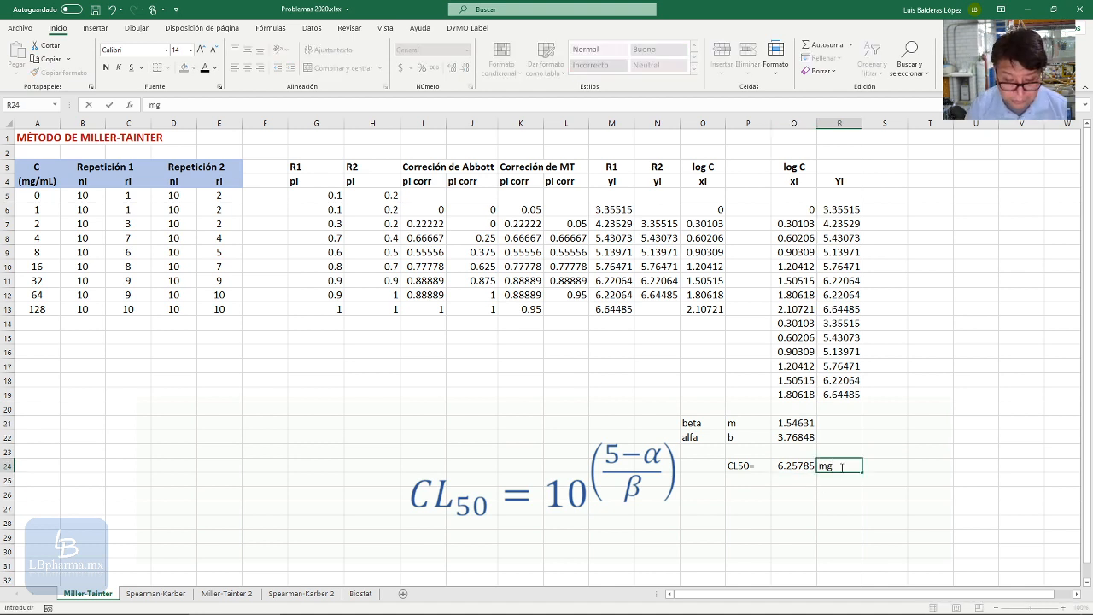
{"action": "type", "text": "/mL"}
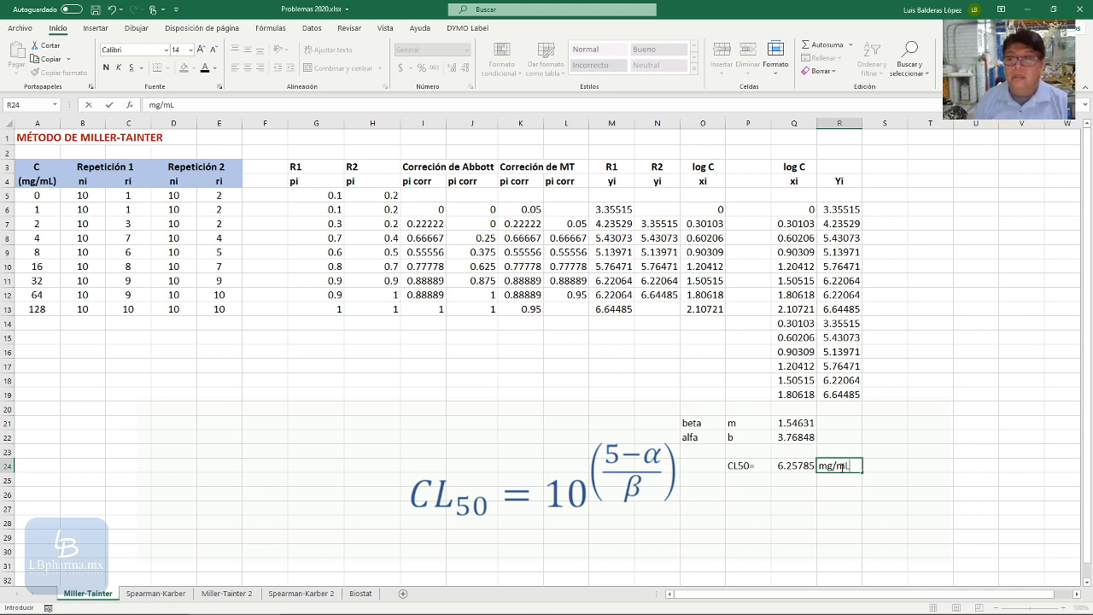
{"action": "left_click_drag", "start_coordinate": [744, 468], "coordinate": [863, 468]}
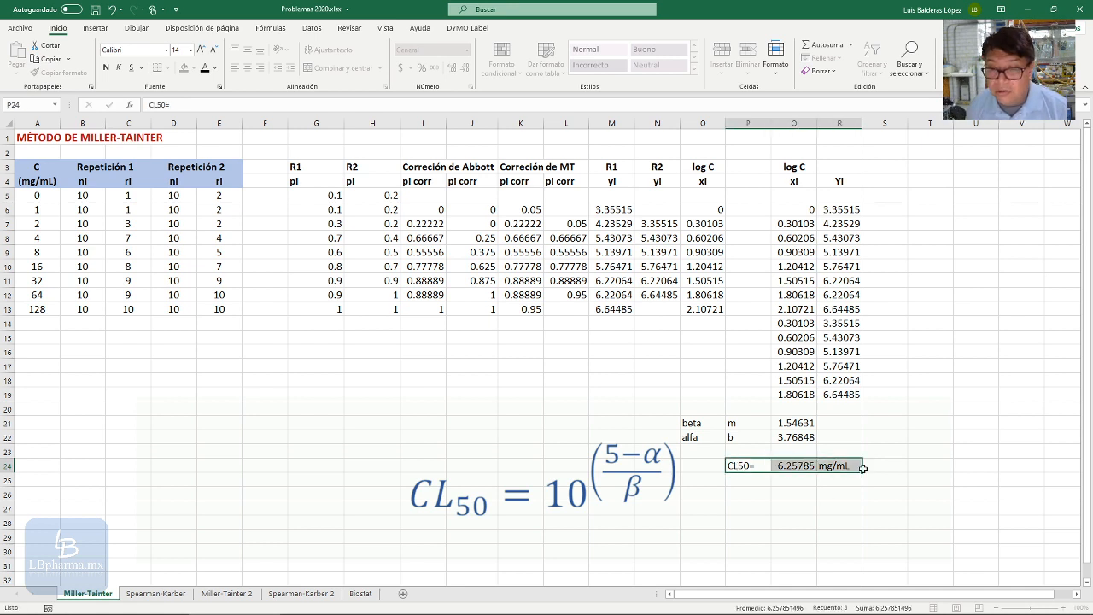
{"action": "left_click", "coordinate": [106, 67]}
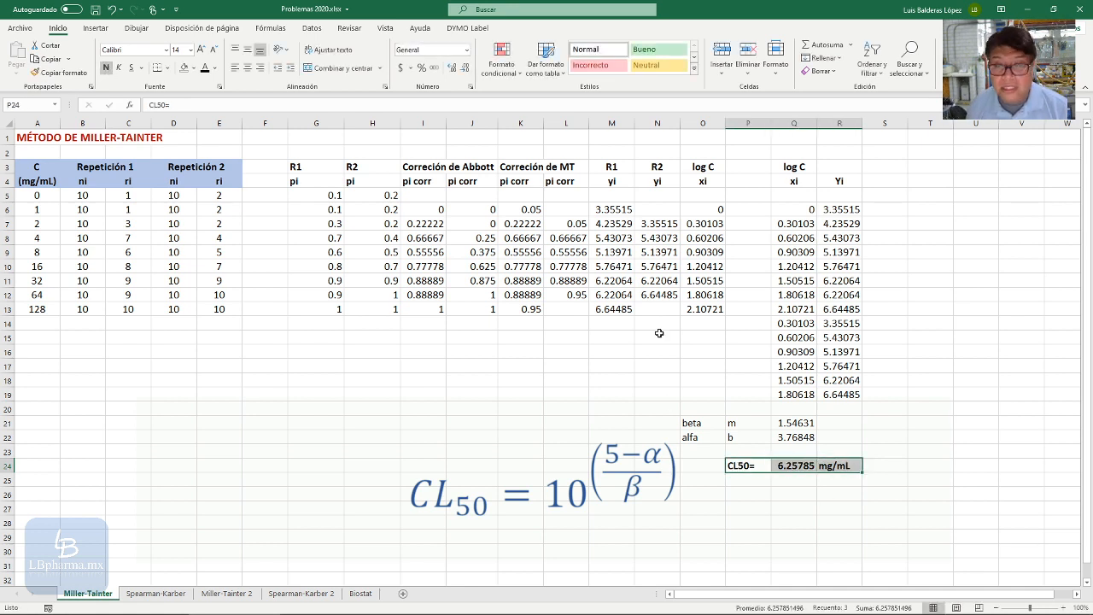
{"action": "left_click", "coordinate": [903, 422]}
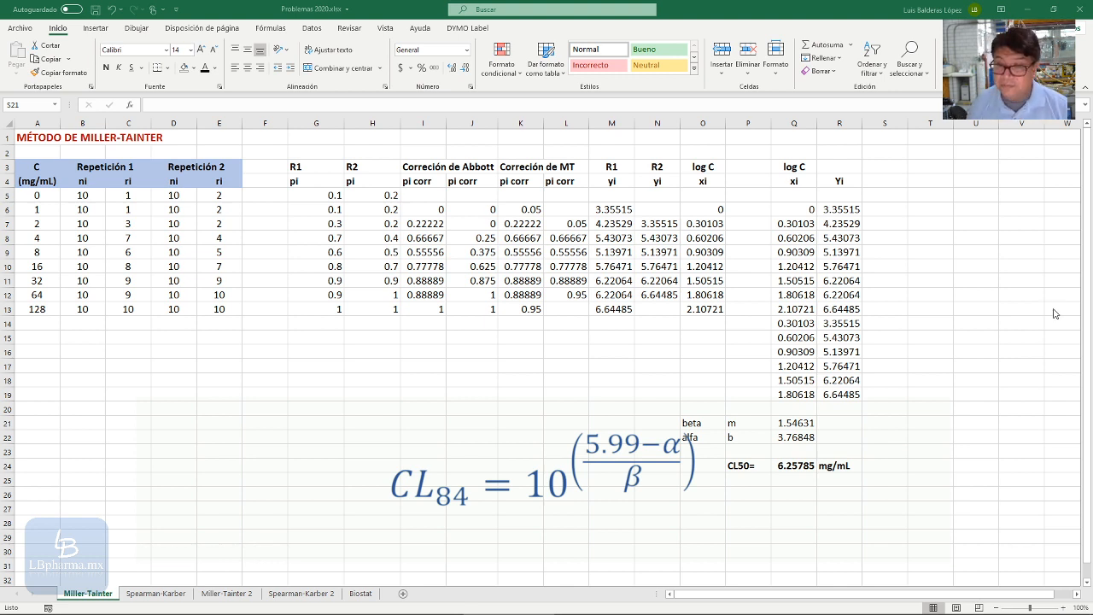
Step: Enter the label CL84= in cell P26, two rows below the CL50 result
{"action": "left_click", "coordinate": [745, 491]}
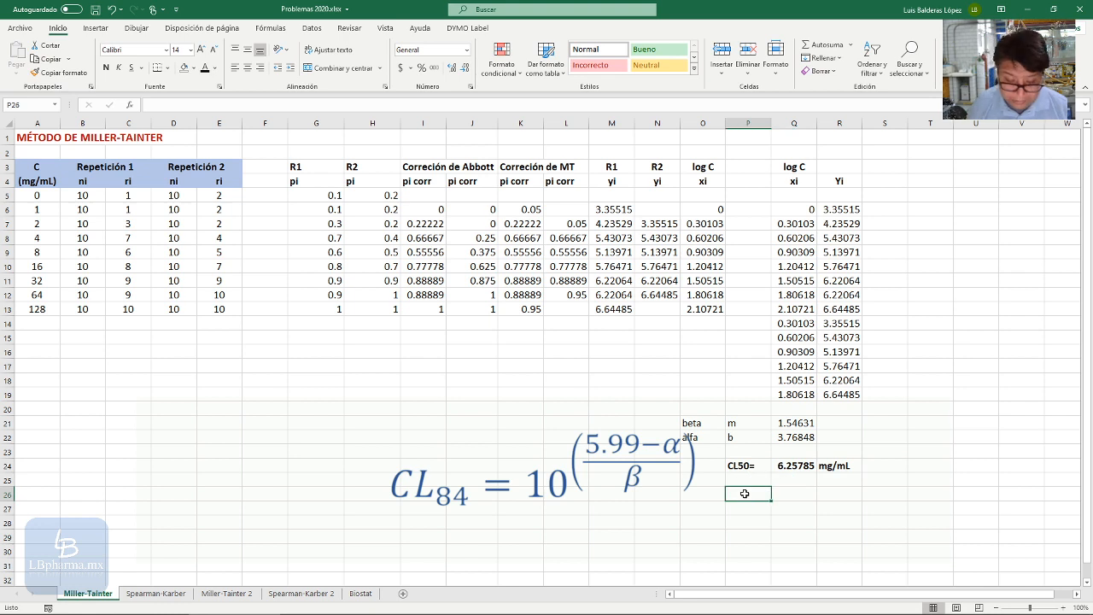
{"action": "type", "text": "Cl"}
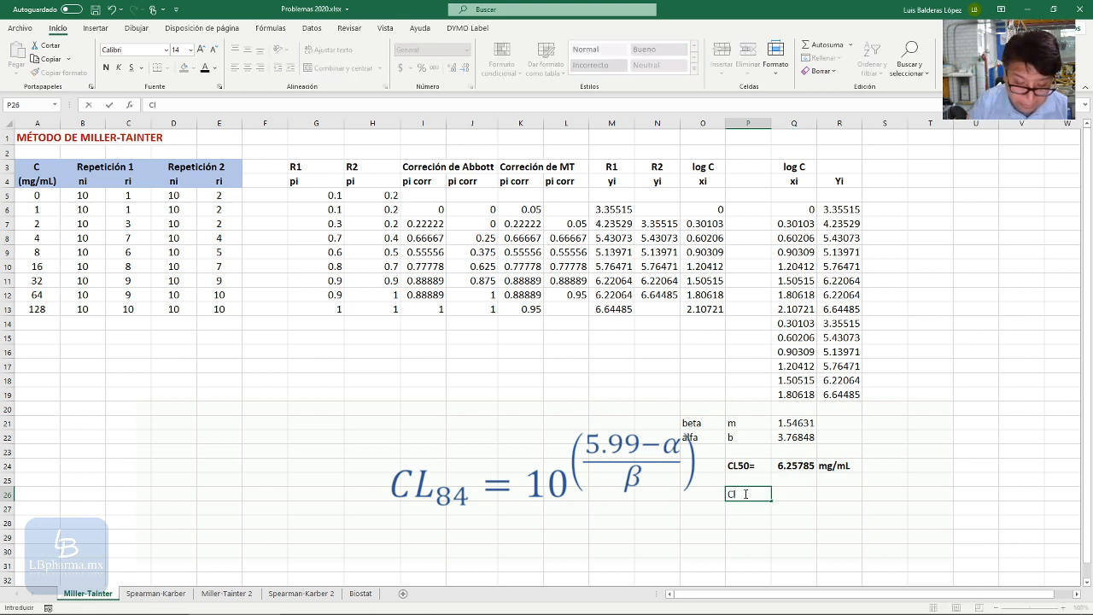
{"action": "type", "text": "84"}
{"action": "key", "text": "BackSpace"}
{"action": "key", "text": "BackSpace"}
{"action": "key", "text": "BackSpace"}
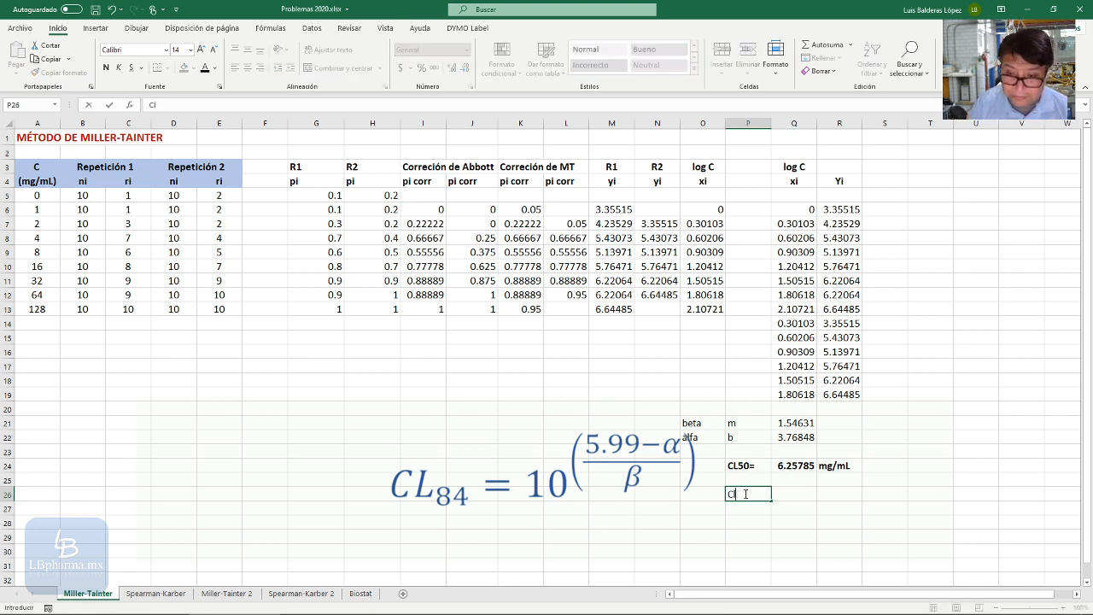
{"action": "type", "text": "L84"}
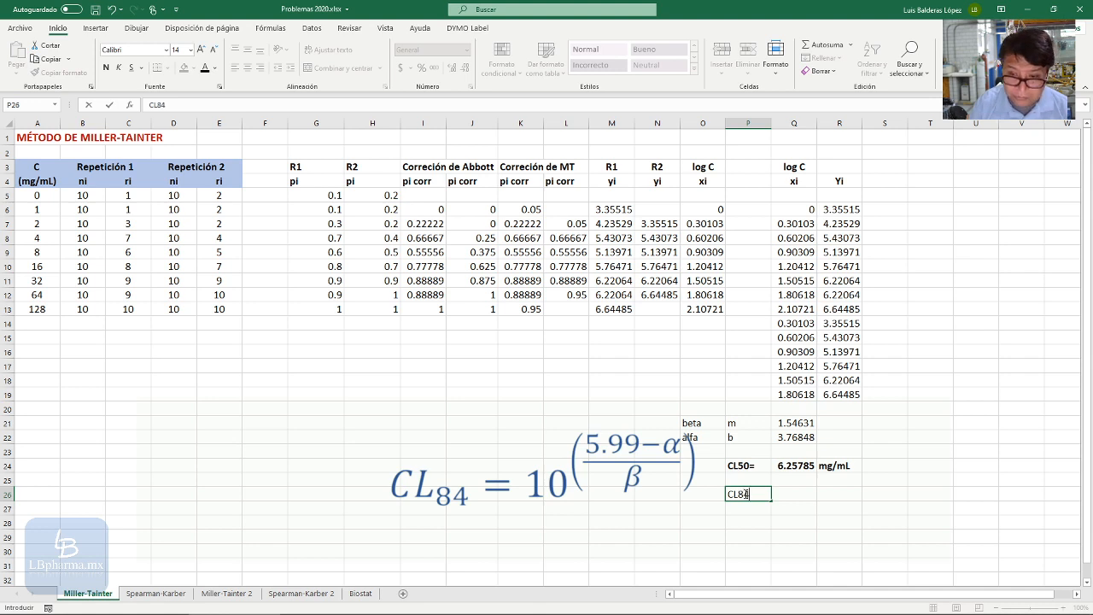
{"action": "type", "text": "="}
{"action": "key", "text": "Return"}
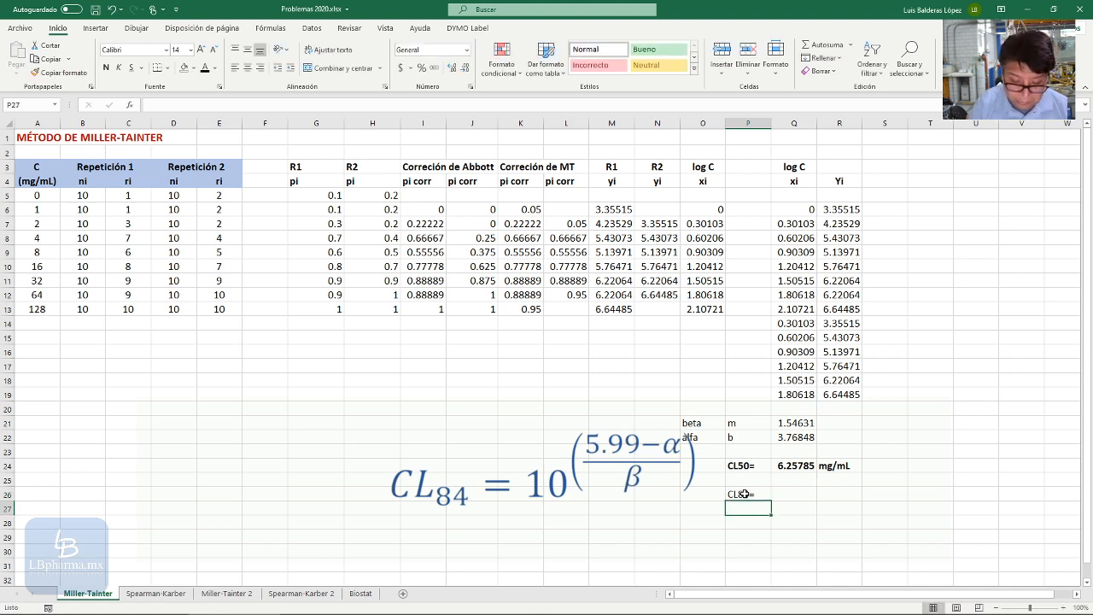
Step: Enter the label CL16= in cell P27, directly under the CL84 label
{"action": "type", "text": "Cl16"}
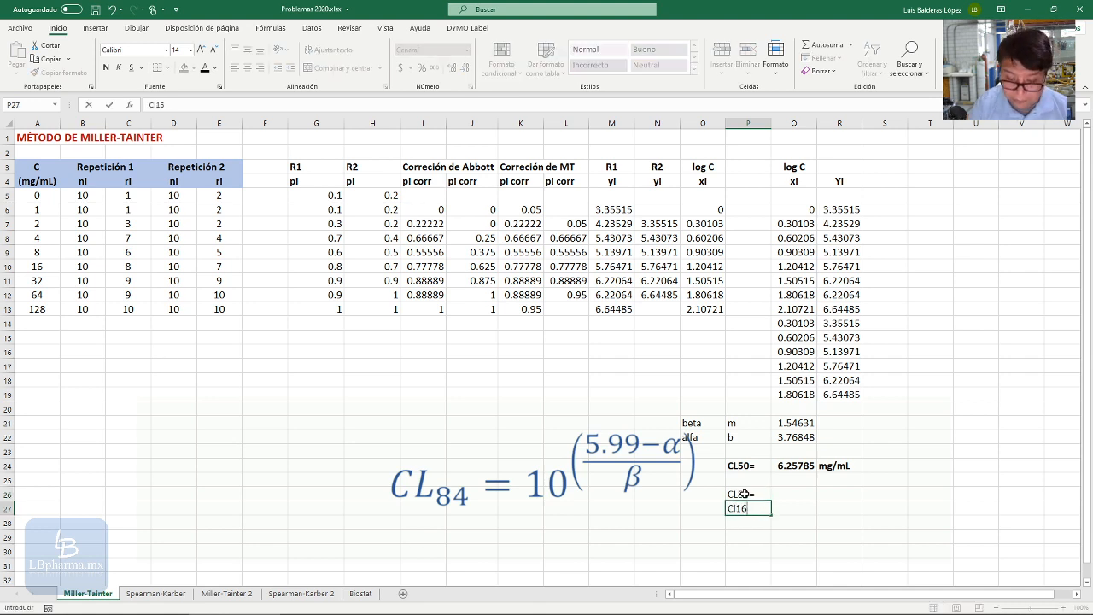
{"action": "key", "text": "BackSpace"}
{"action": "key", "text": "BackSpace"}
{"action": "key", "text": "BackSpace"}
{"action": "type", "text": "L1"}
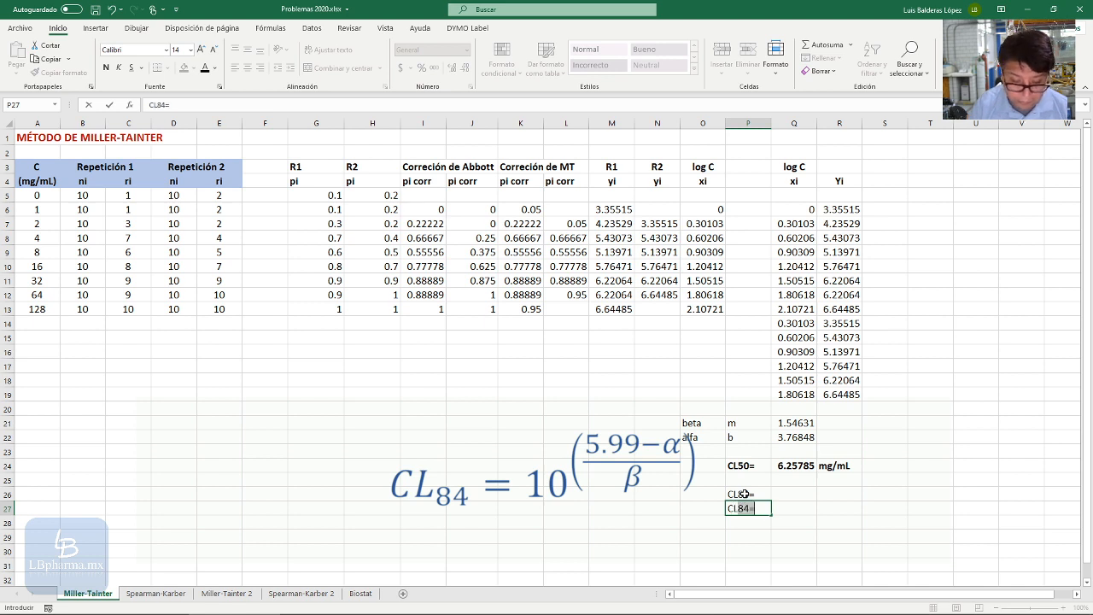
{"action": "type", "text": "6"}
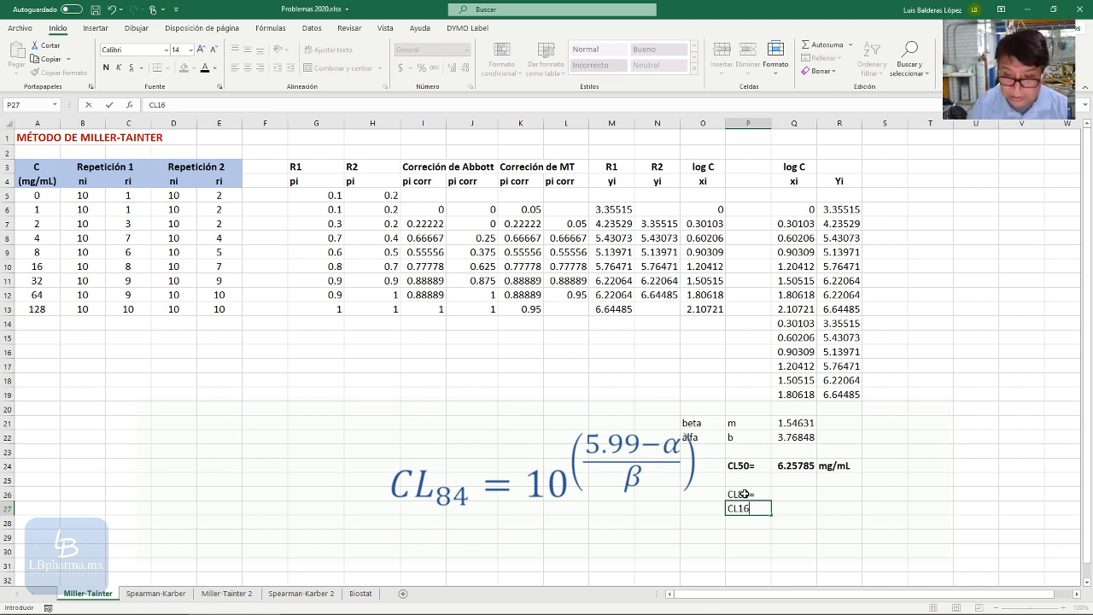
{"action": "type", "text": "="}
Step: Calculate the CL84 value in cell Q26 with the formula =10^((5.99-Q22)/Q21)
{"action": "left_click", "coordinate": [791, 493]}
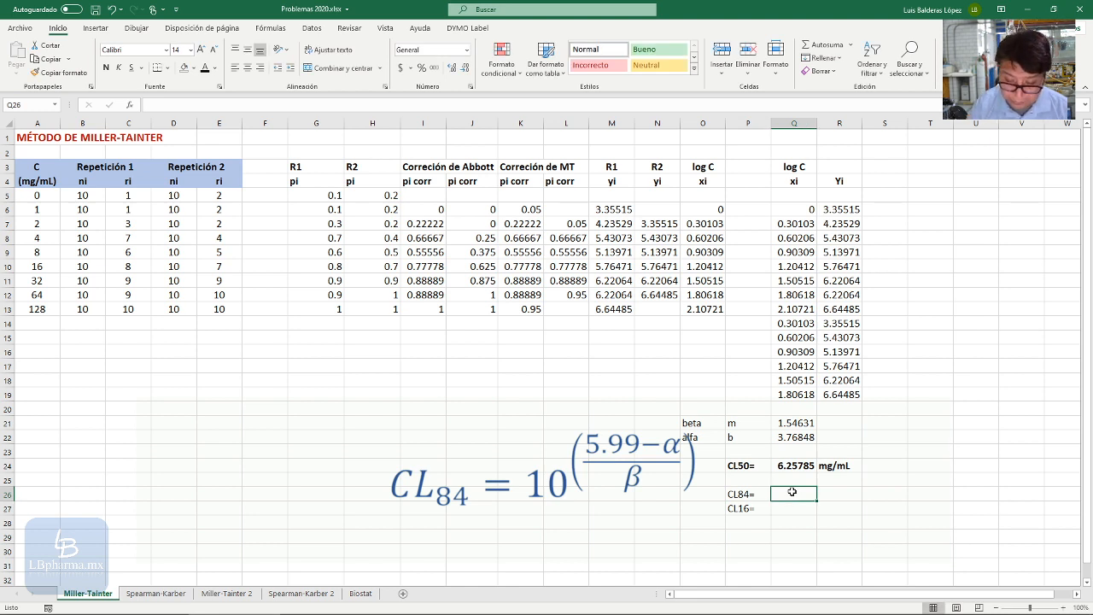
{"action": "type", "text": "=10"}
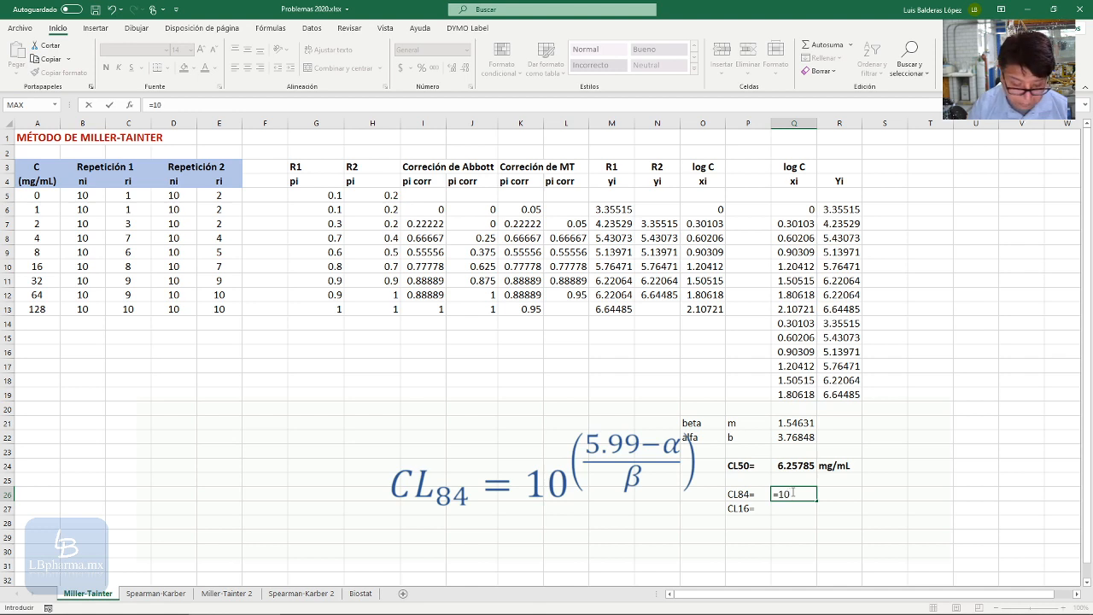
{"action": "type", "text": "^("}
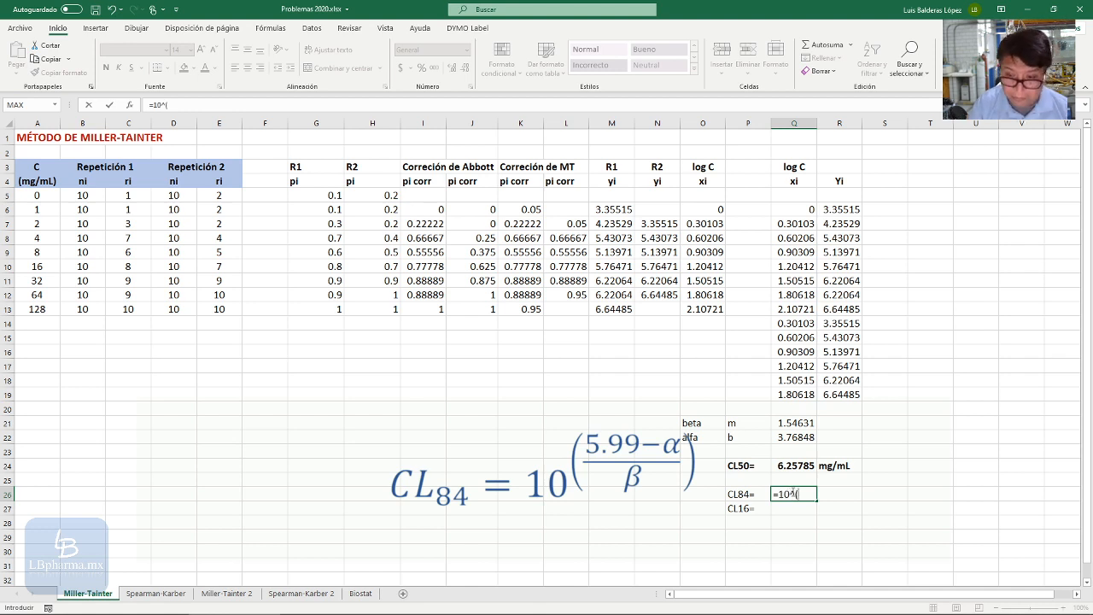
{"action": "type", "text": "("}
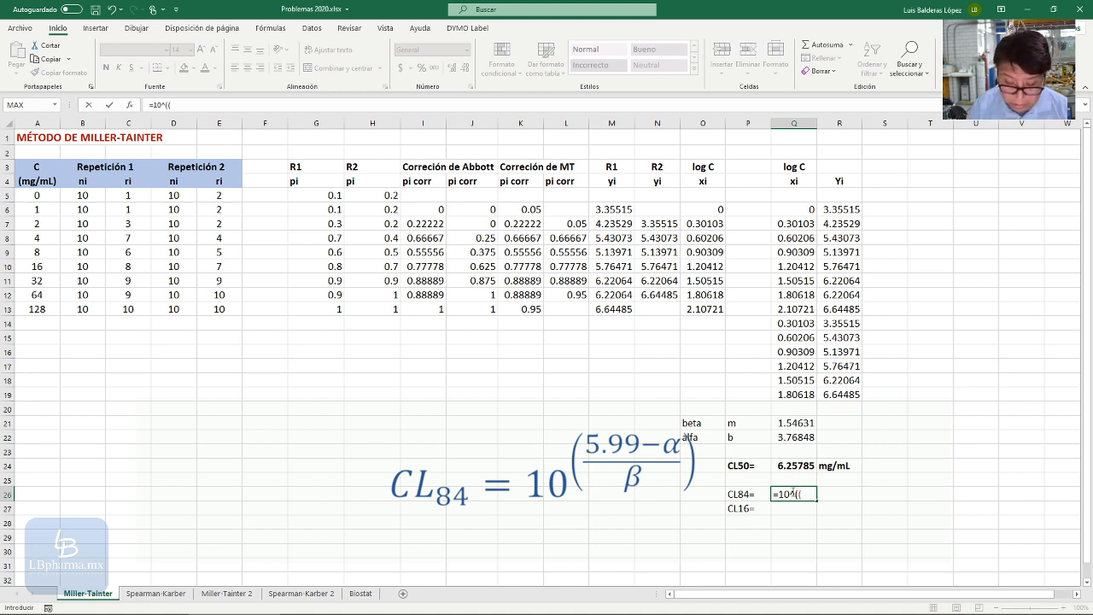
{"action": "type", "text": "5-,99"}
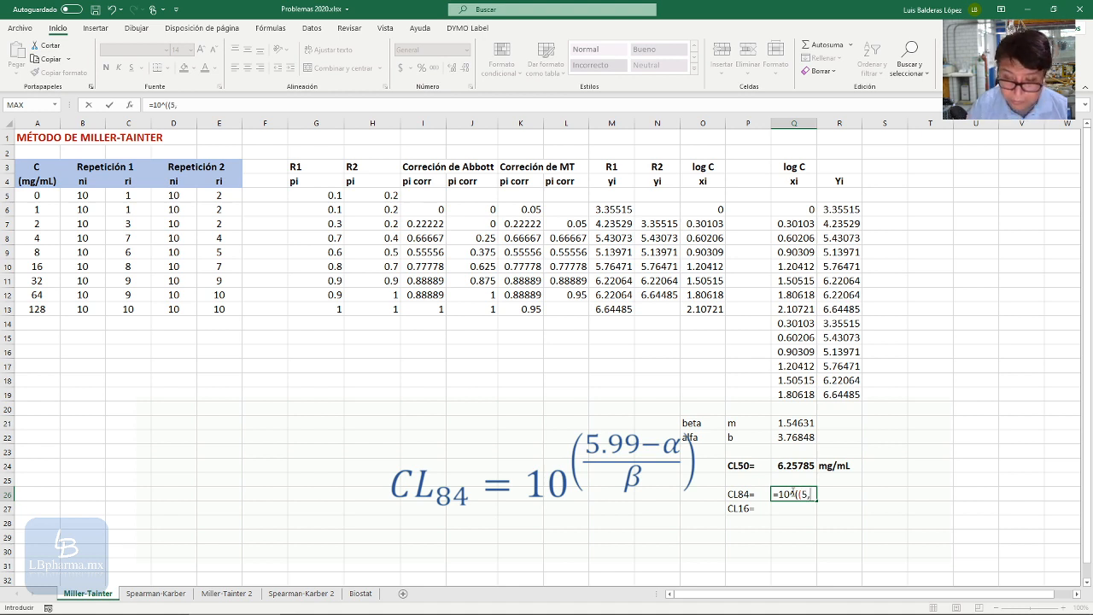
{"action": "key", "text": "BackSpace"}
{"action": "key", "text": "BackSpace"}
{"action": "key", "text": "BackSpace"}
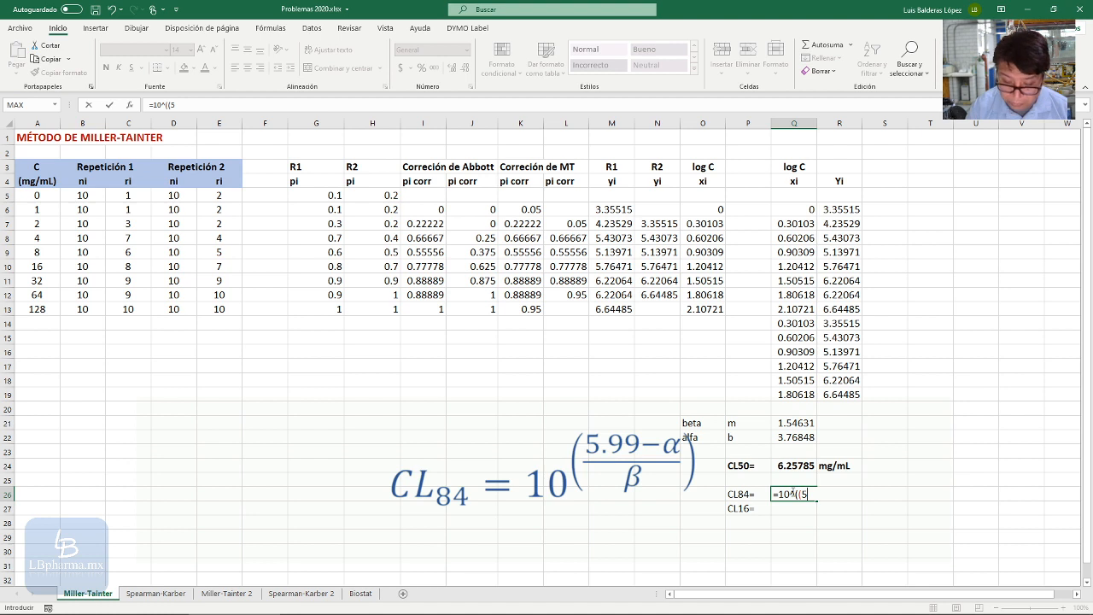
{"action": "type", "text": ".99"}
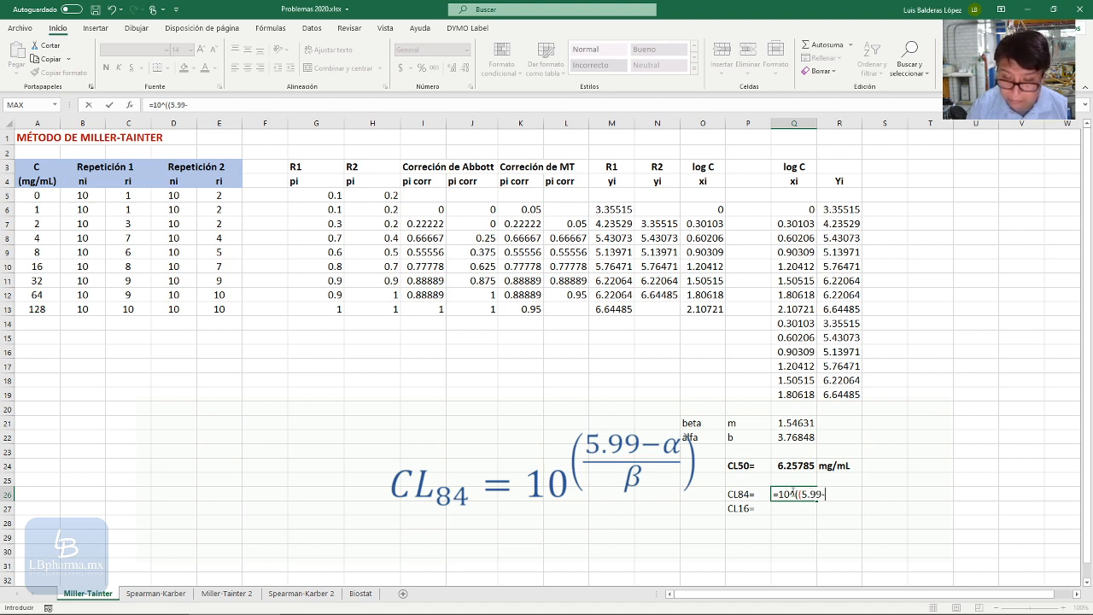
{"action": "type", "text": "-"}
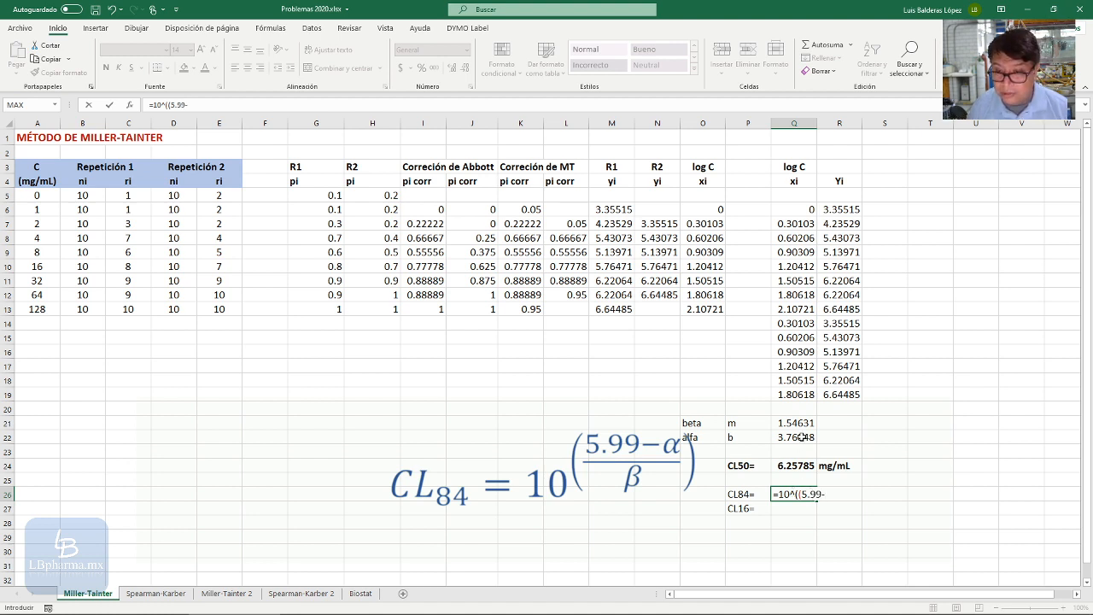
{"action": "left_click", "coordinate": [801, 436]}
{"action": "type", "text": ")"}
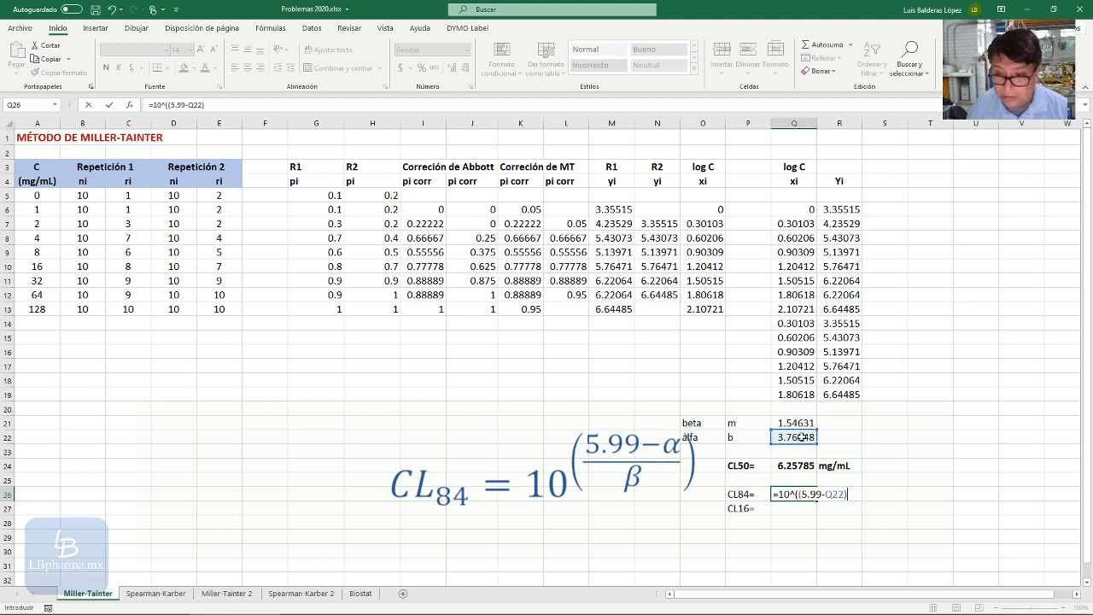
{"action": "type", "text": "/"}
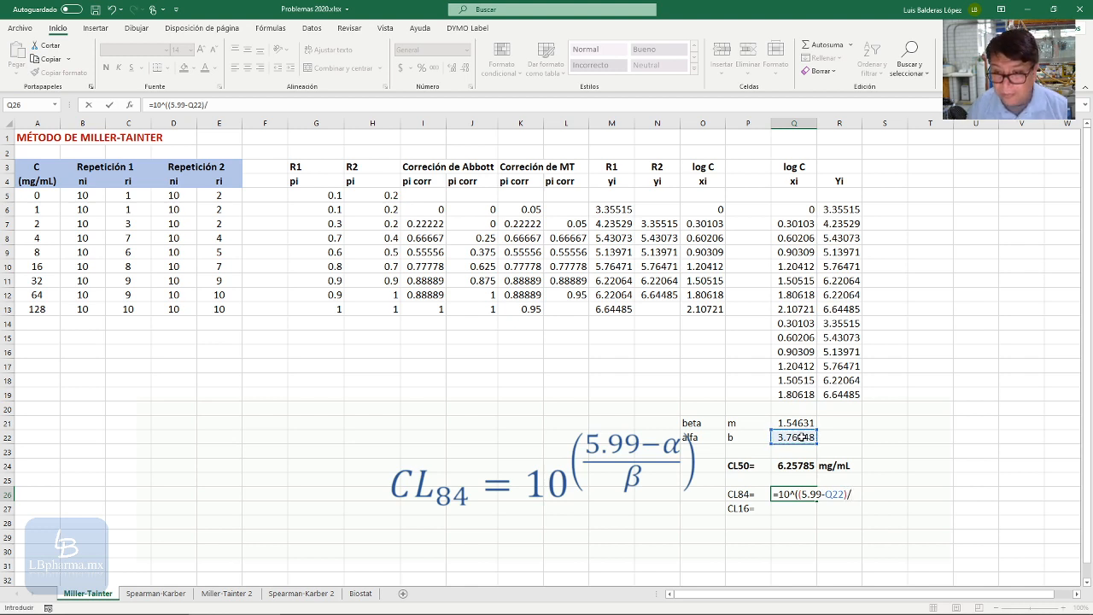
{"action": "left_click", "coordinate": [803, 422]}
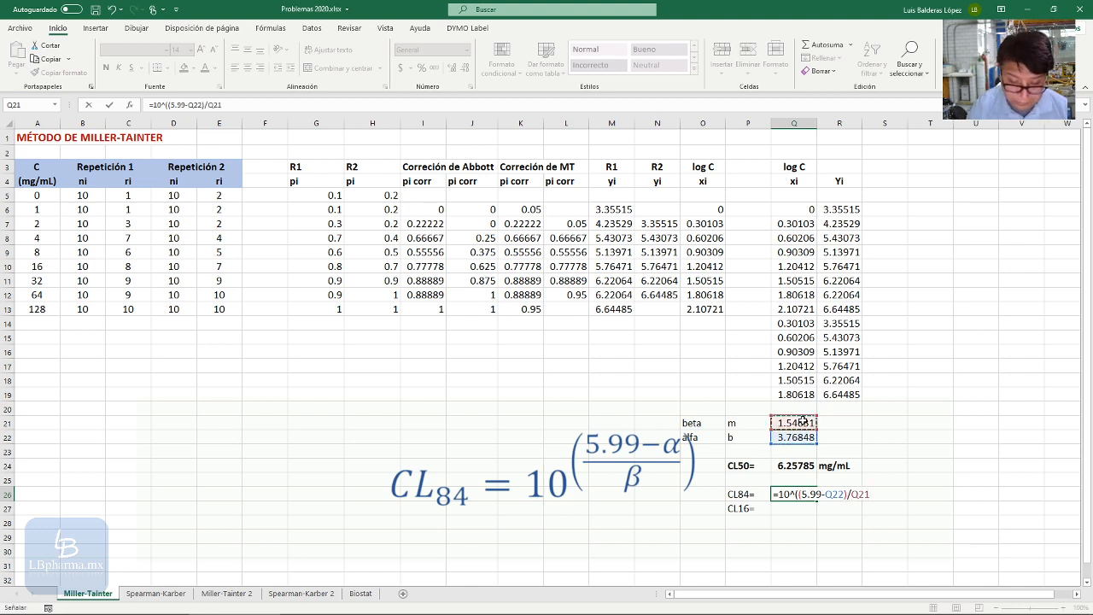
{"action": "key", "text": "Return"}
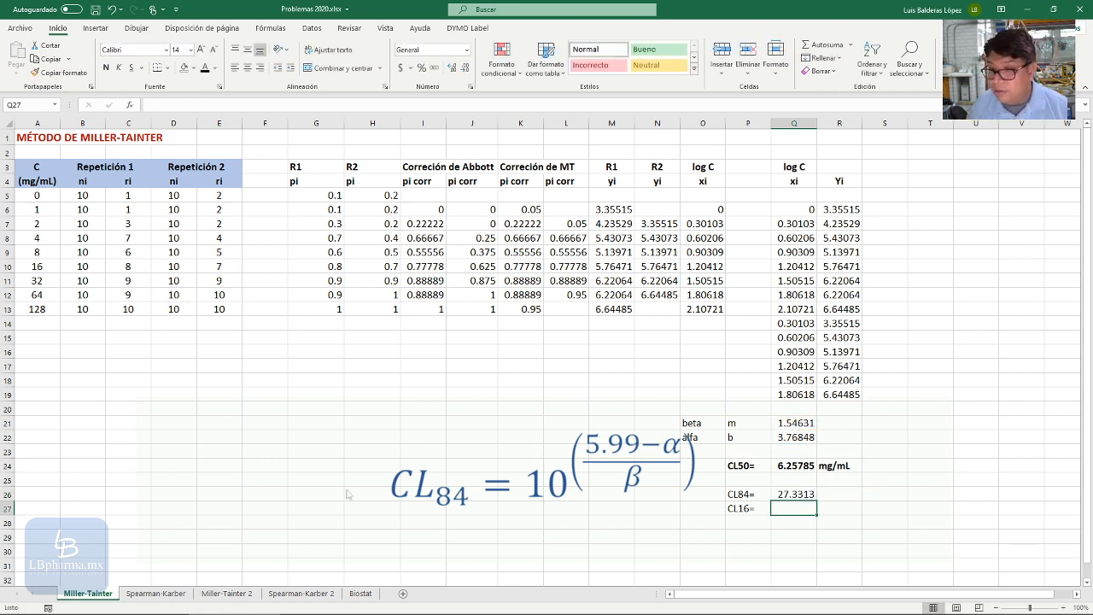
Step: Calculate the CL16 value in cell Q27 with the formula =10^((4.01-Q22)/Q21)
{"action": "left_click", "coordinate": [647, 557]}
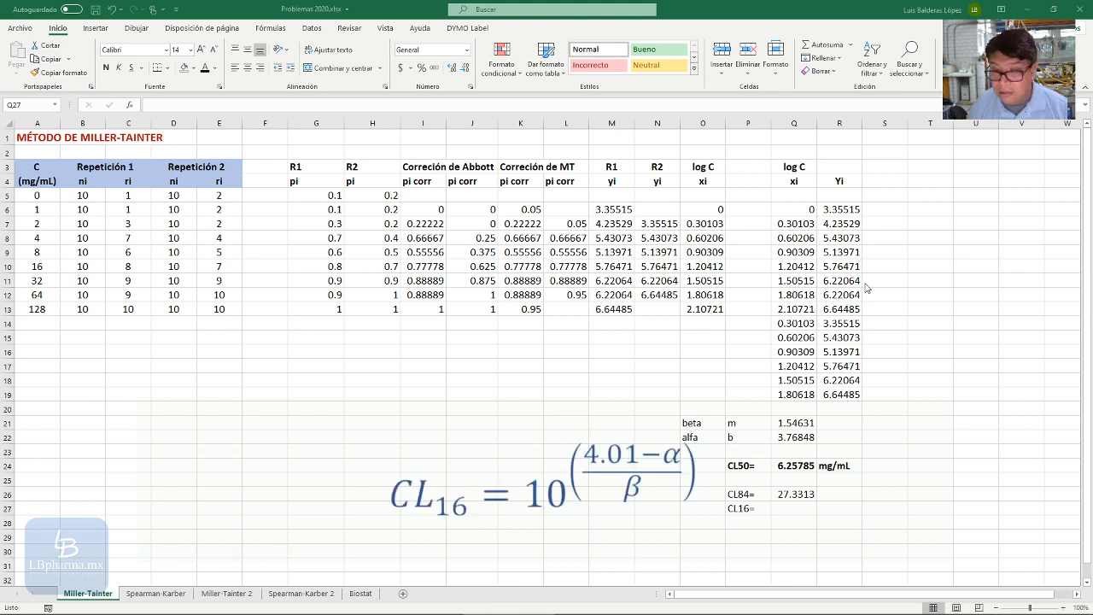
{"action": "left_click", "coordinate": [794, 509]}
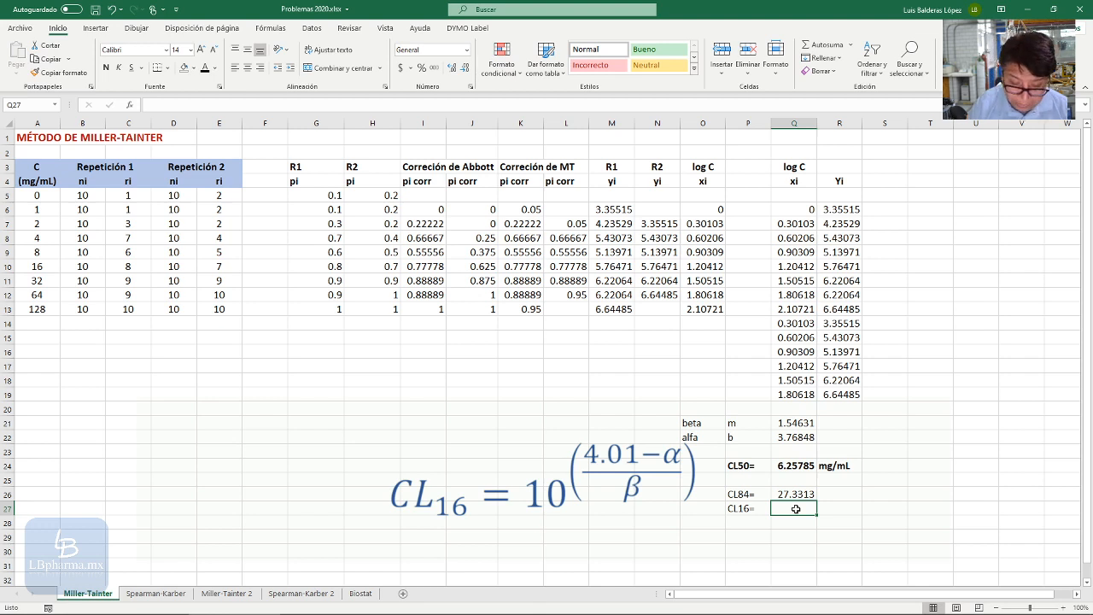
{"action": "type", "text": "=10"}
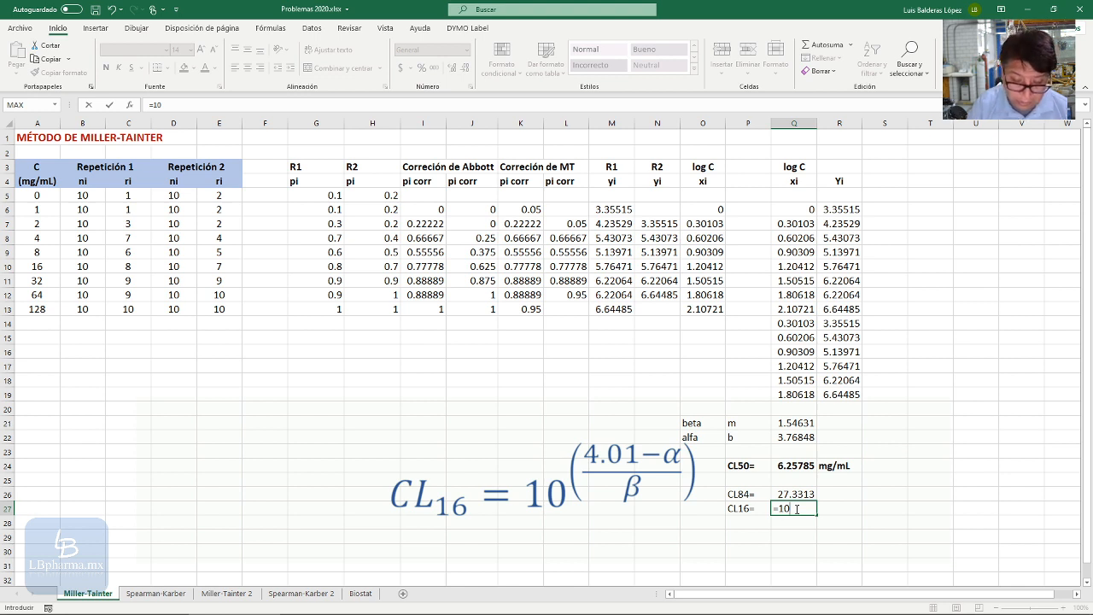
{"action": "type", "text": "^(("}
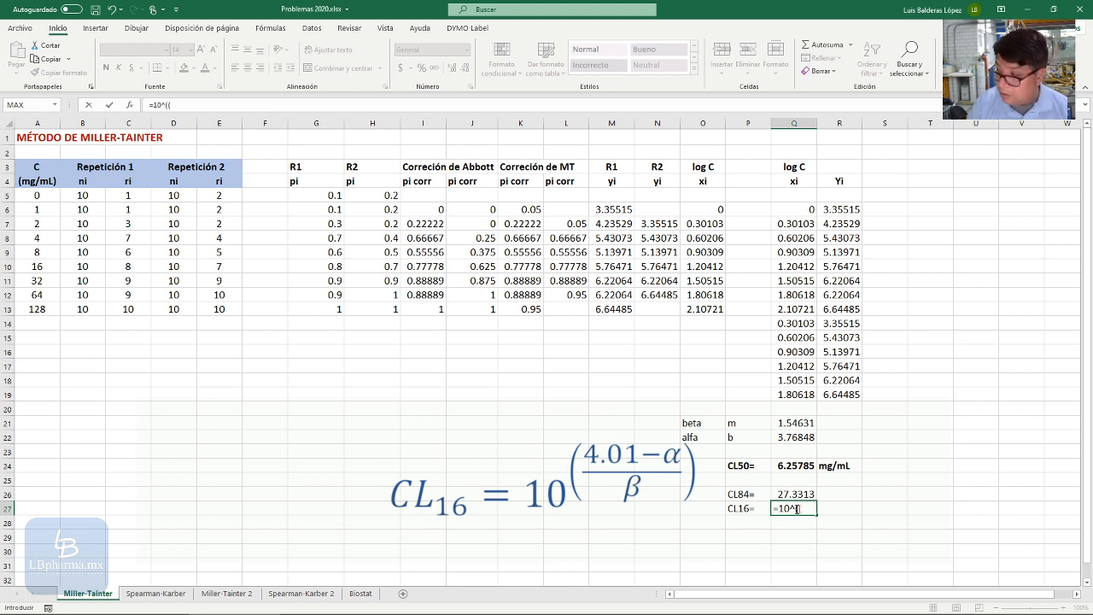
{"action": "type", "text": "4.01"}
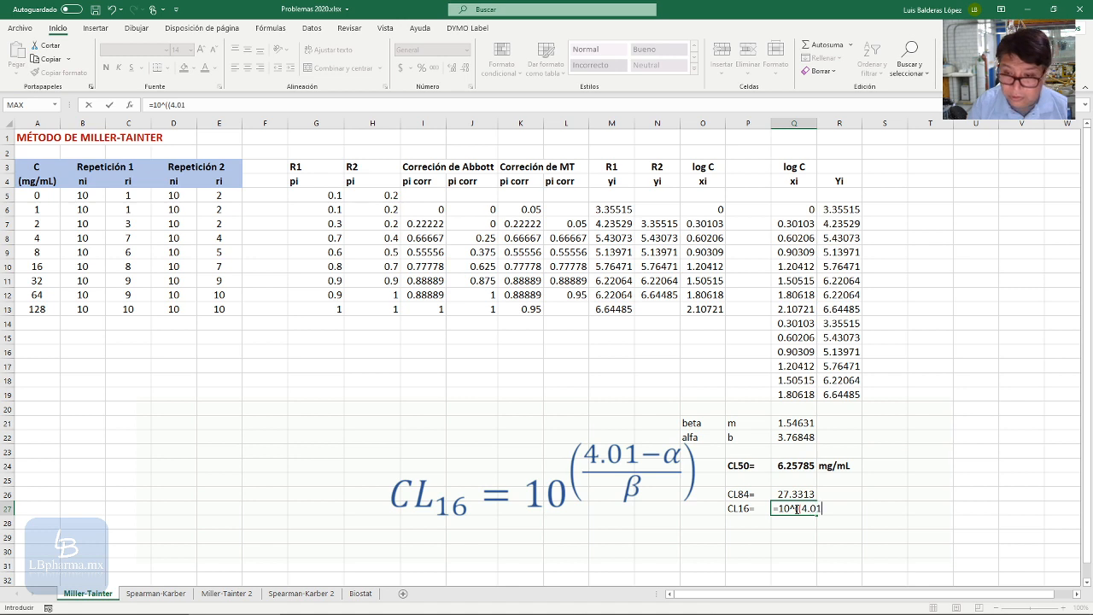
{"action": "type", "text": "-"}
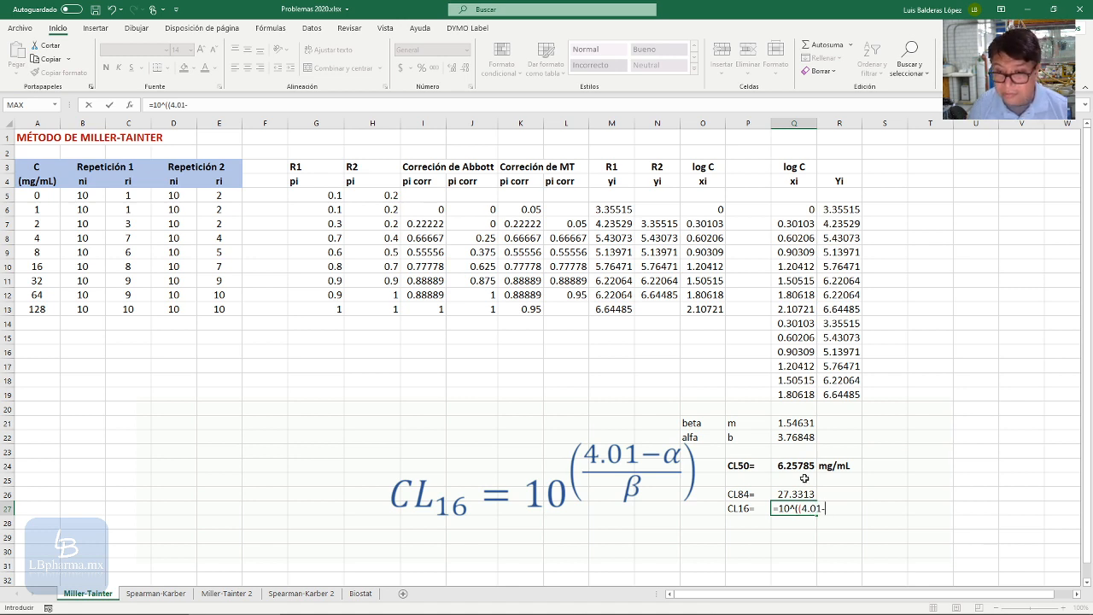
{"action": "left_click", "coordinate": [806, 437]}
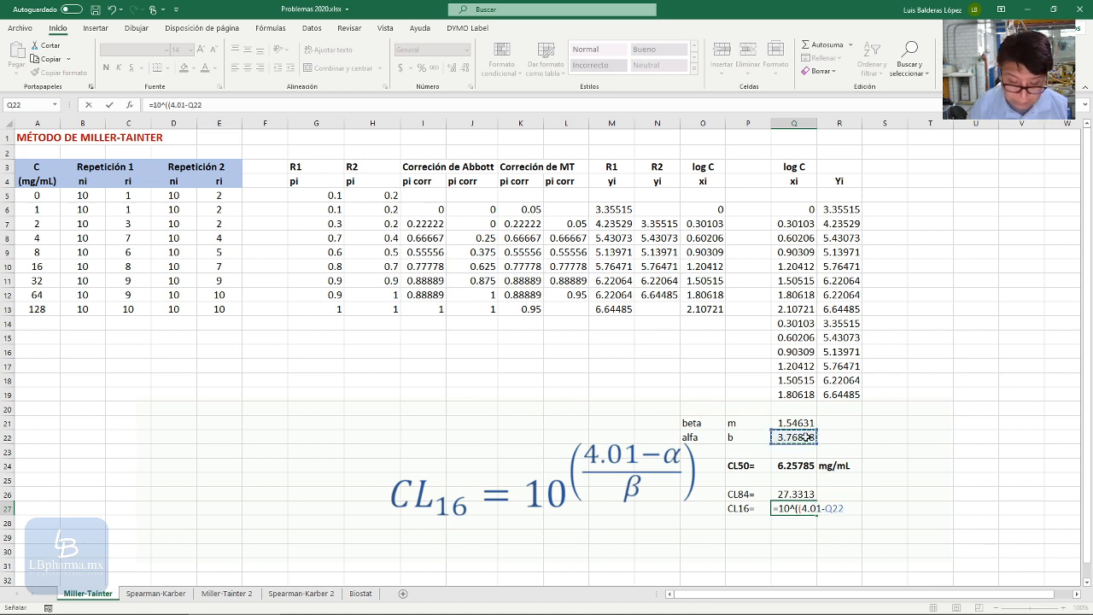
{"action": "type", "text": ")/"}
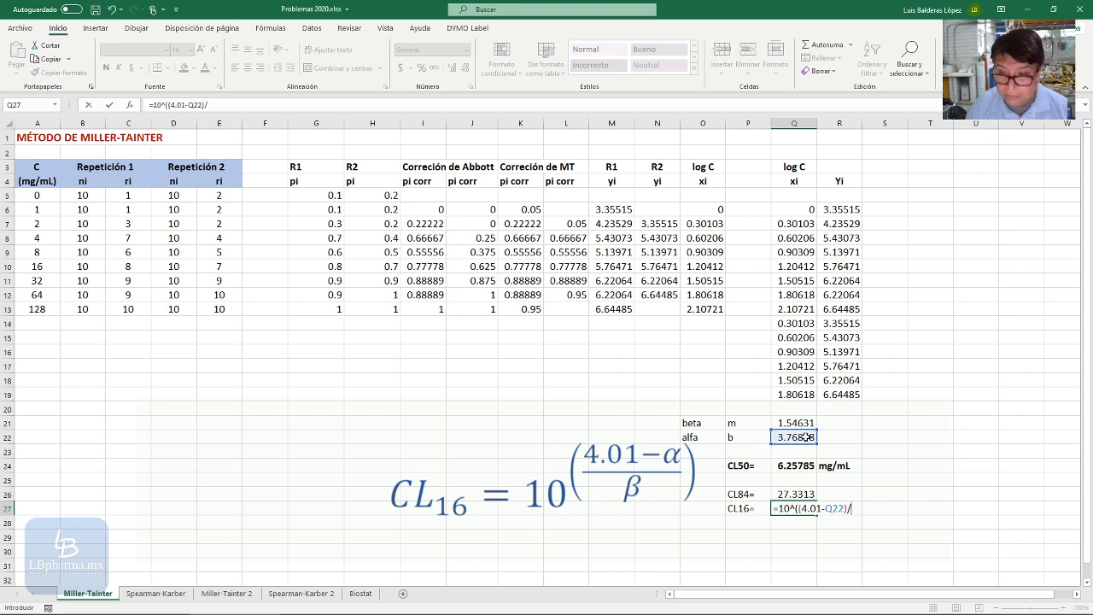
{"action": "left_click", "coordinate": [798, 423]}
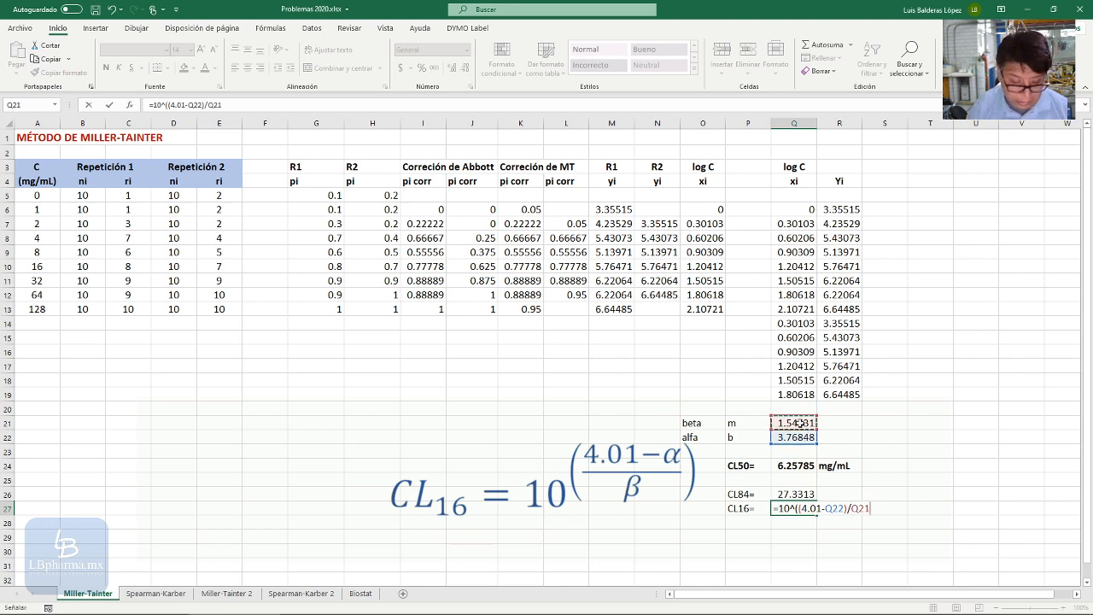
{"action": "type", "text": ")"}
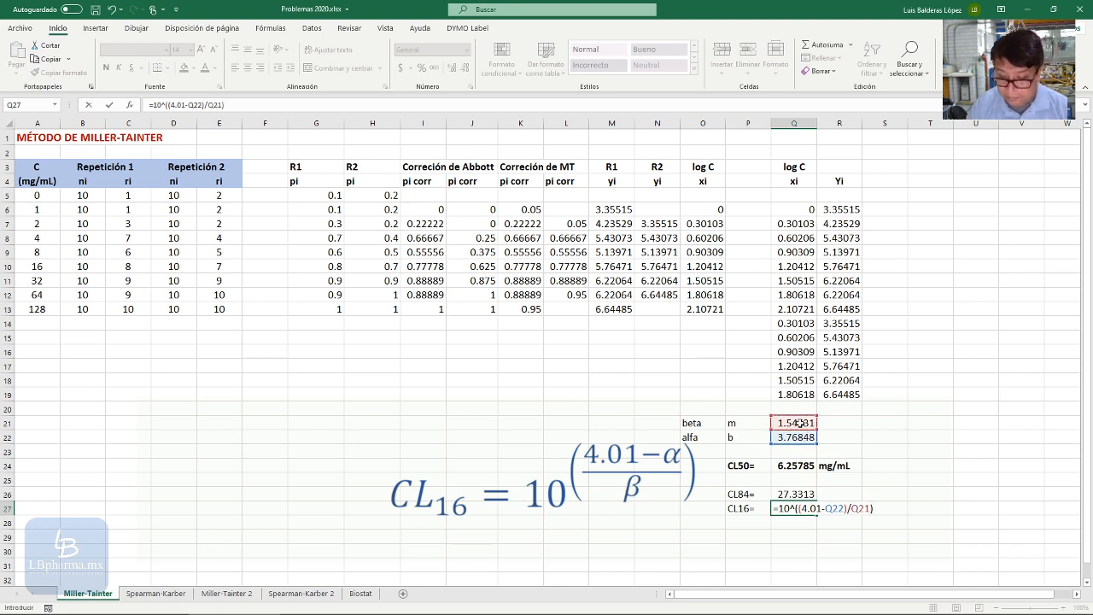
{"action": "key", "text": "Return"}
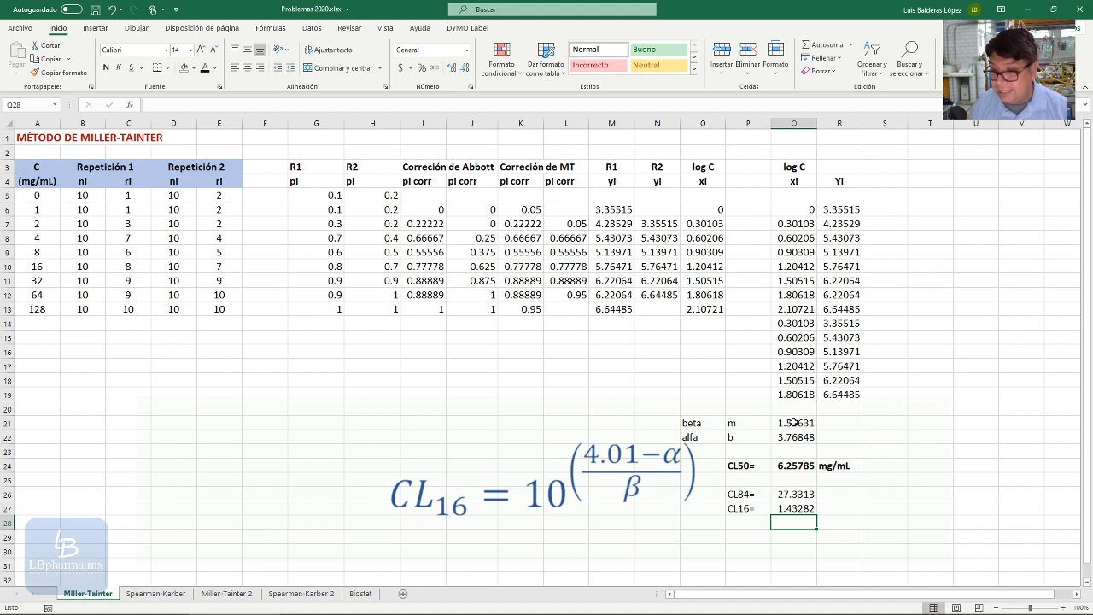
{"action": "left_click", "coordinate": [547, 500]}
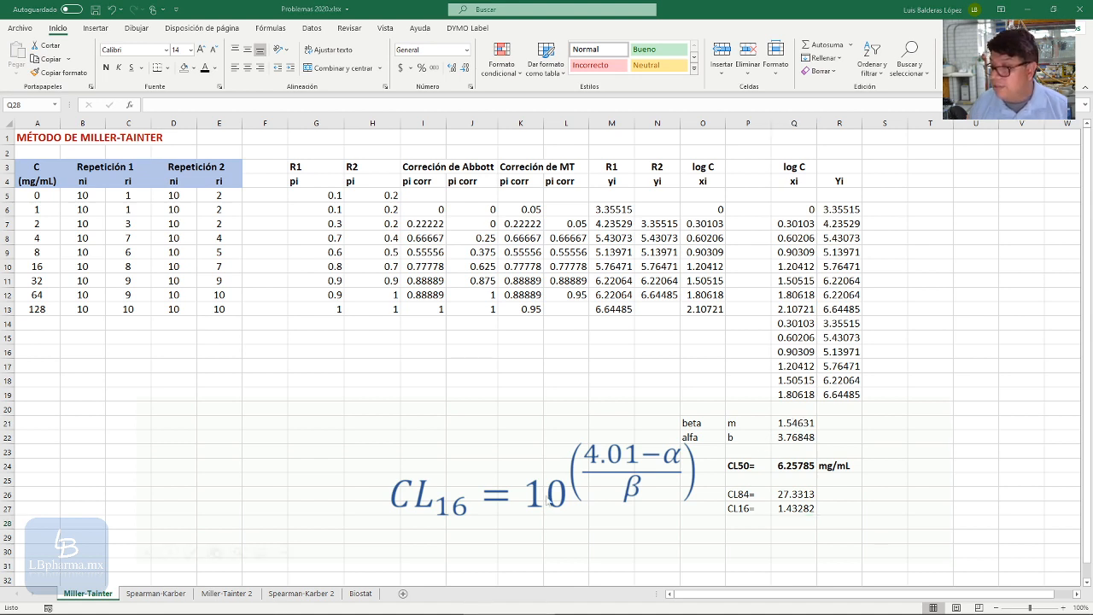
{"action": "key", "text": "Delete"}
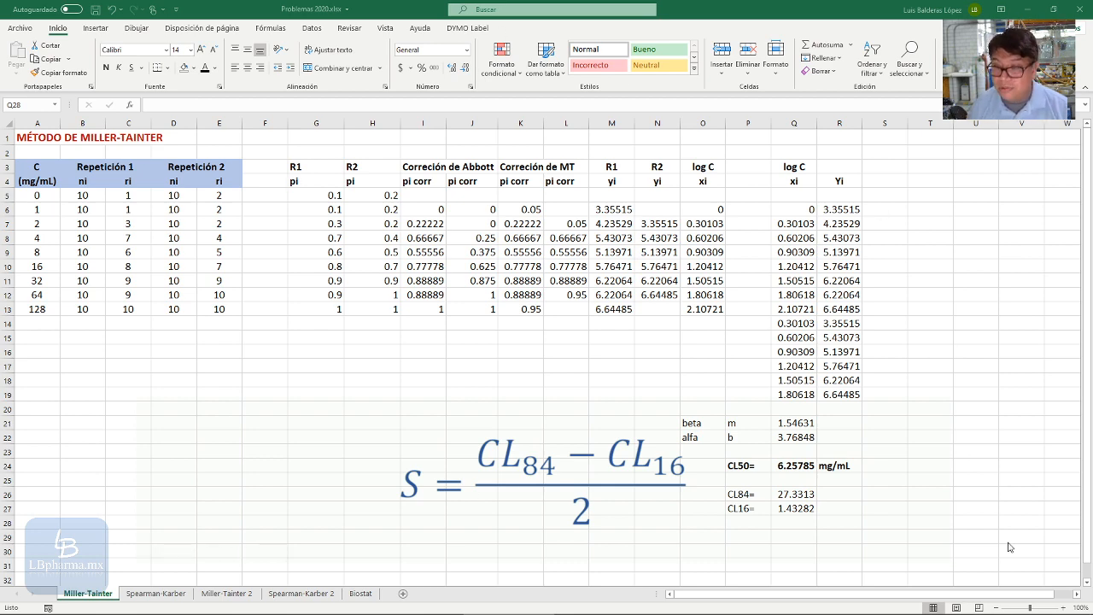
Step: Enter the label S= in cell T21, on the same row as the slope m
{"action": "left_click", "coordinate": [1078, 595]}
{"action": "left_click", "coordinate": [1078, 595]}
{"action": "left_click", "coordinate": [1078, 595]}
{"action": "left_click", "coordinate": [1078, 595]}
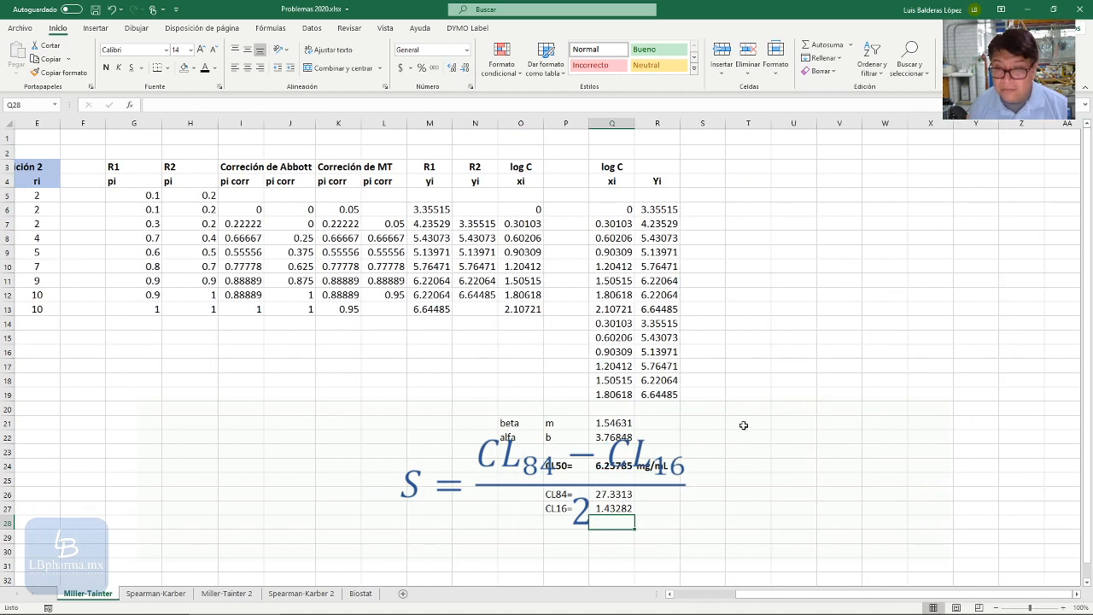
{"action": "left_click", "coordinate": [744, 424]}
{"action": "type", "text": "S"}
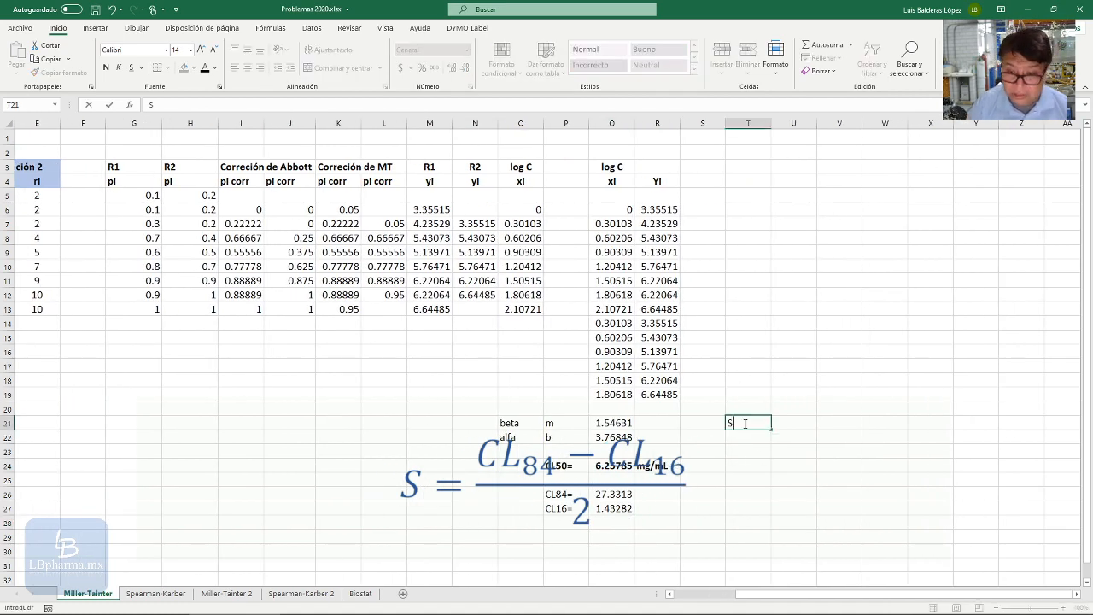
{"action": "type", "text": "="}
{"action": "key", "text": "Tab"}
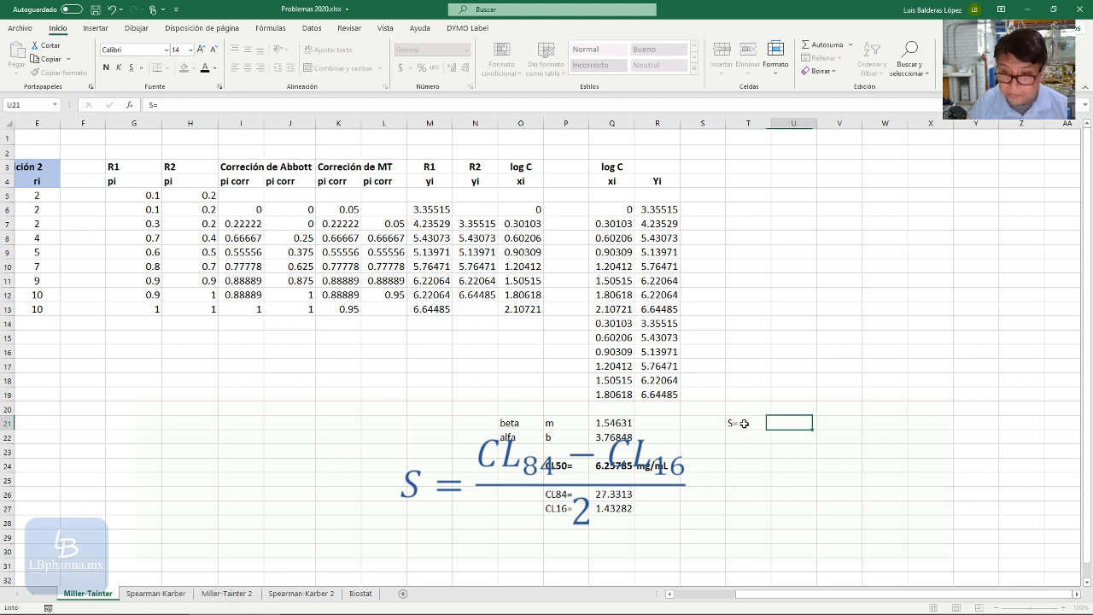
Step: Calculate S in cell U21 as half the difference between CL84 and CL16, using the formula =(Q26-Q27)/2
{"action": "type", "text": "="}
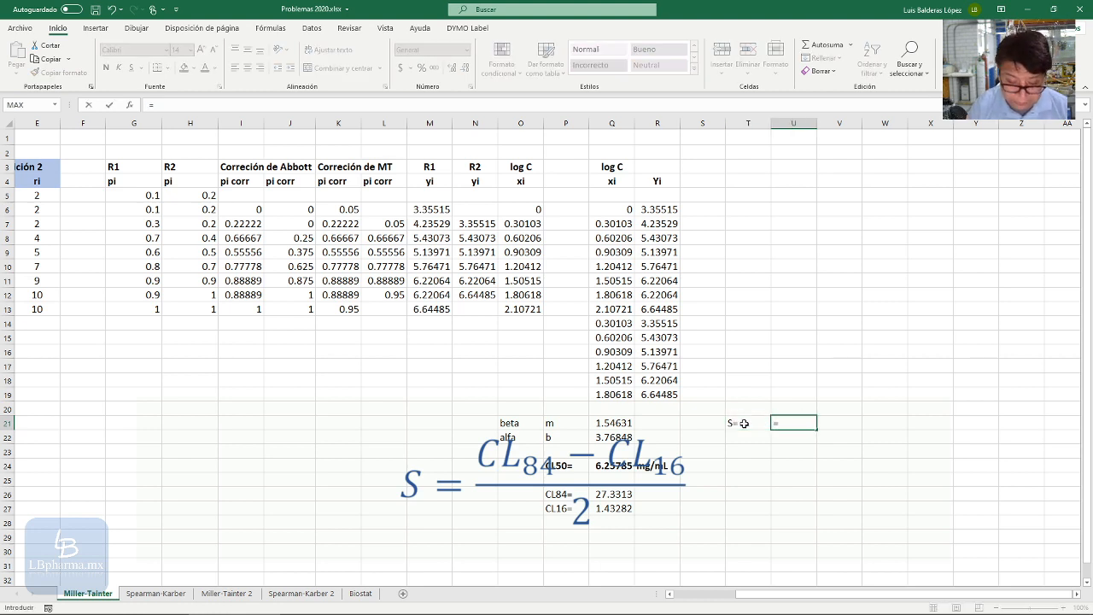
{"action": "type", "text": "("}
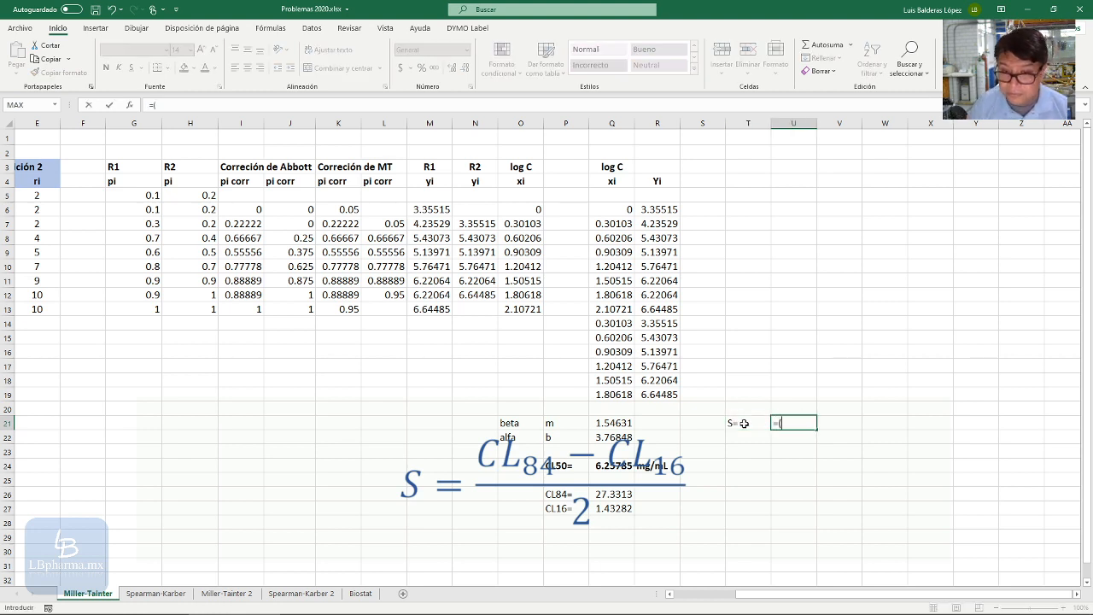
{"action": "left_click", "coordinate": [613, 497]}
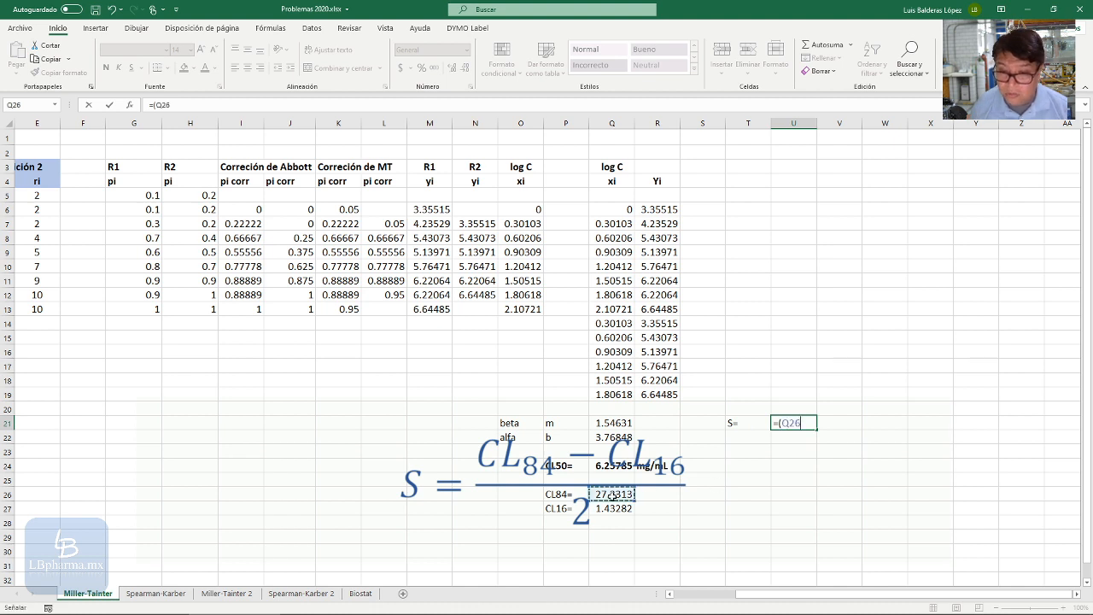
{"action": "type", "text": "-"}
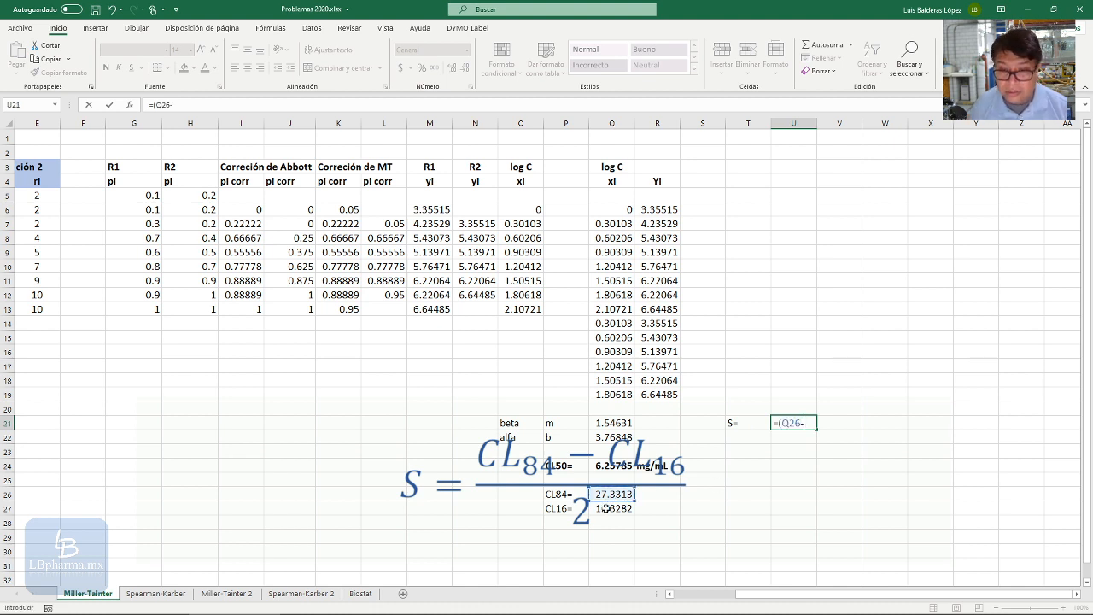
{"action": "left_click", "coordinate": [603, 509]}
{"action": "type", "text": ")"}
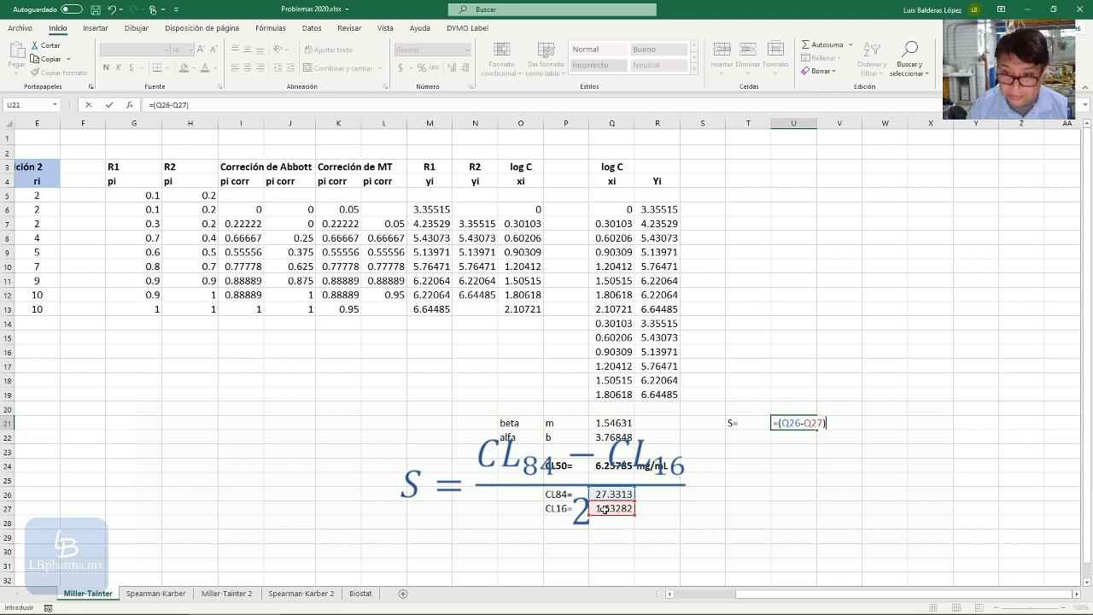
{"action": "type", "text": "/"}
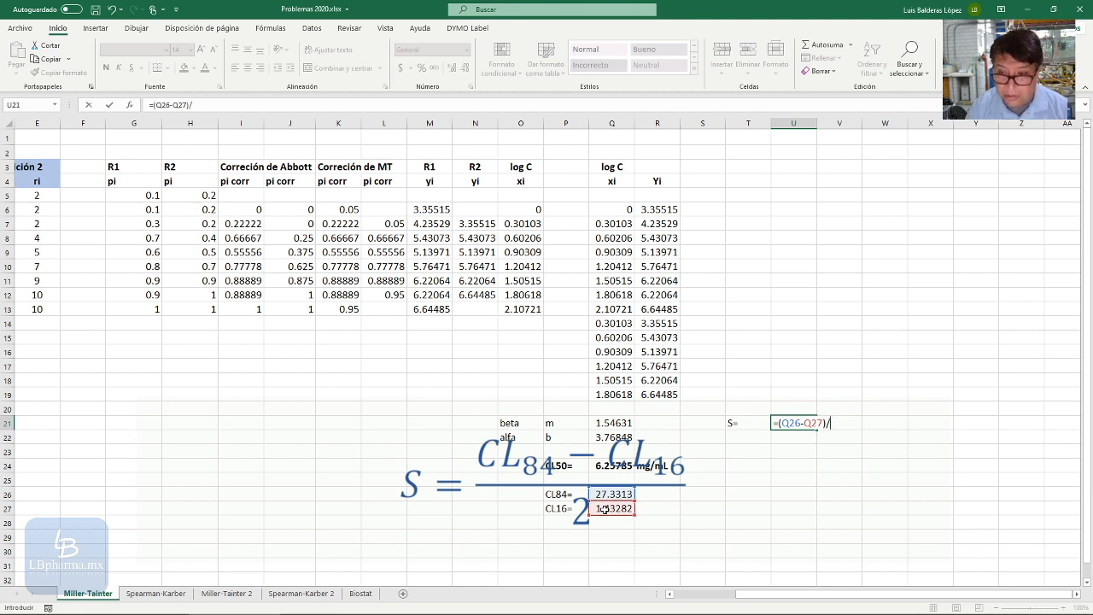
{"action": "type", "text": "2"}
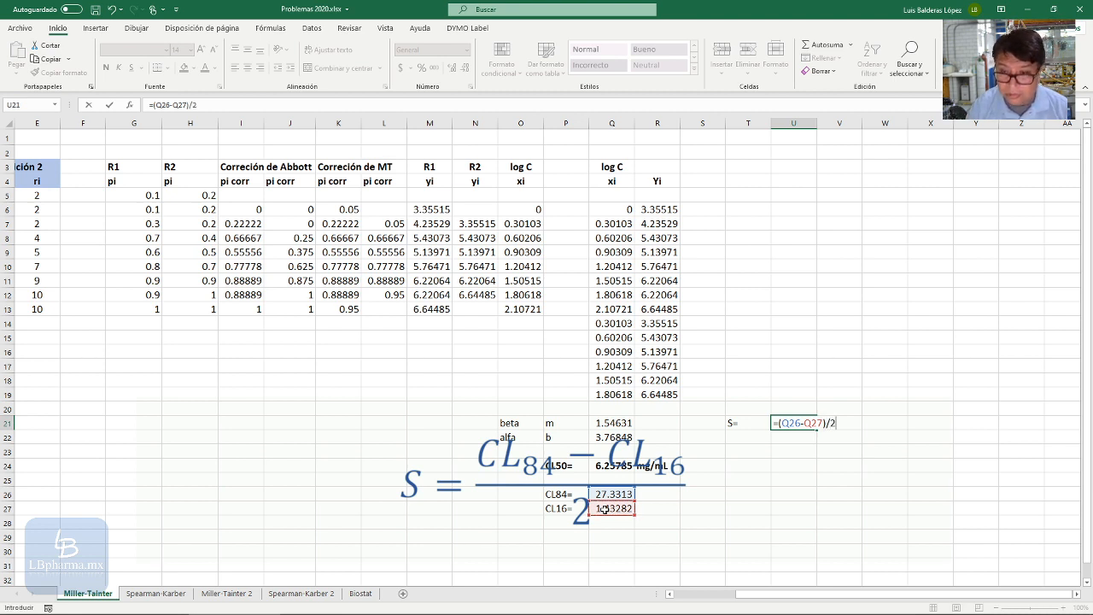
{"action": "key", "text": "Return"}
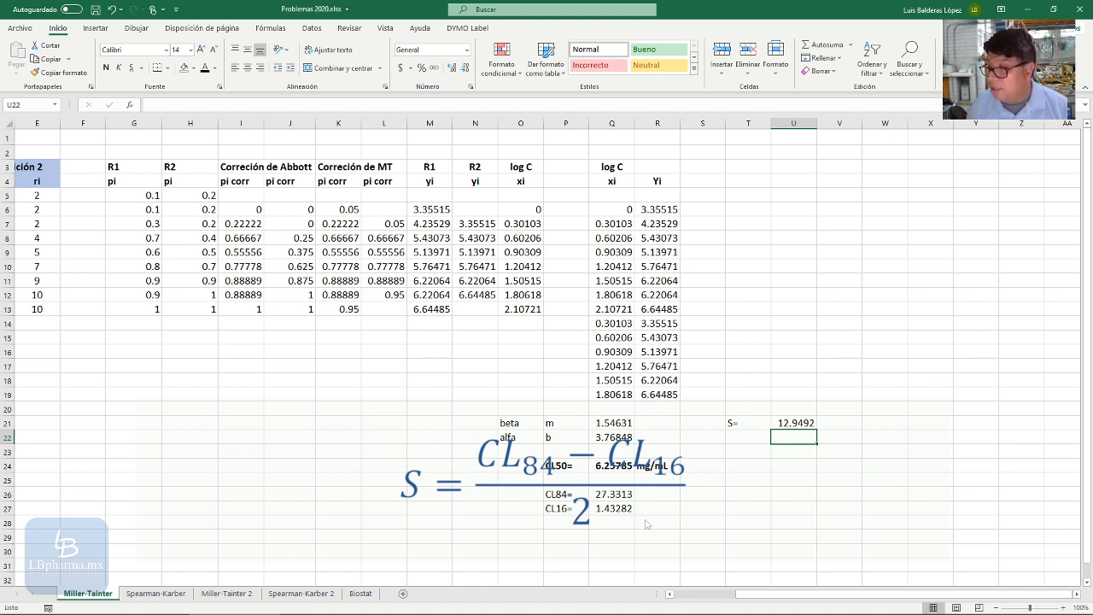
Step: Enter the label EEM= in cell T23 and move it down to cell T25
{"action": "key", "text": "alt+Tab"}
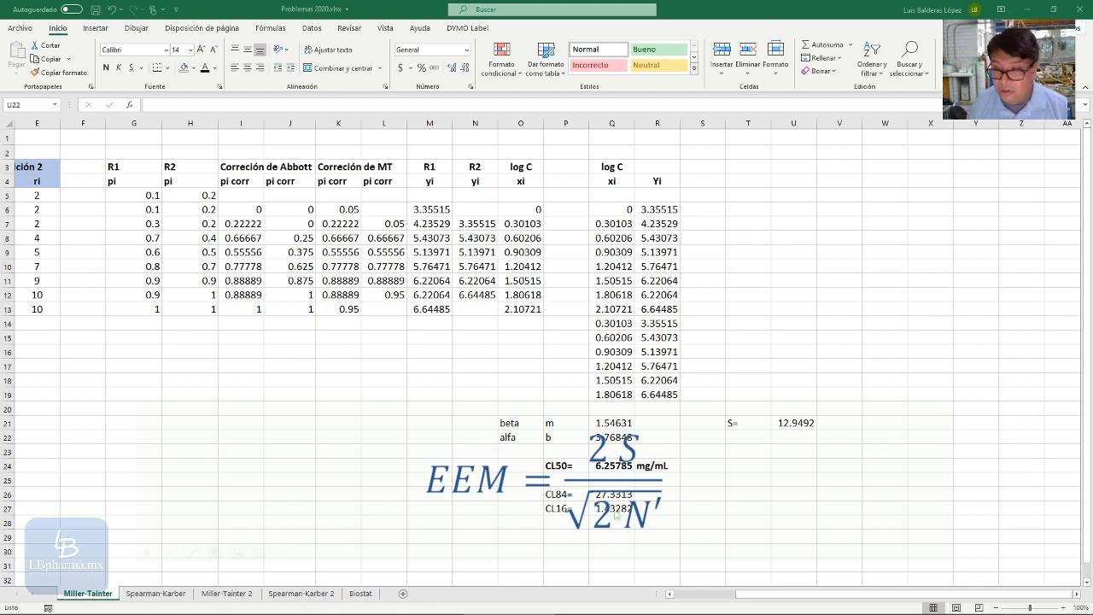
{"action": "left_click", "coordinate": [743, 451]}
{"action": "left_click", "coordinate": [743, 451]}
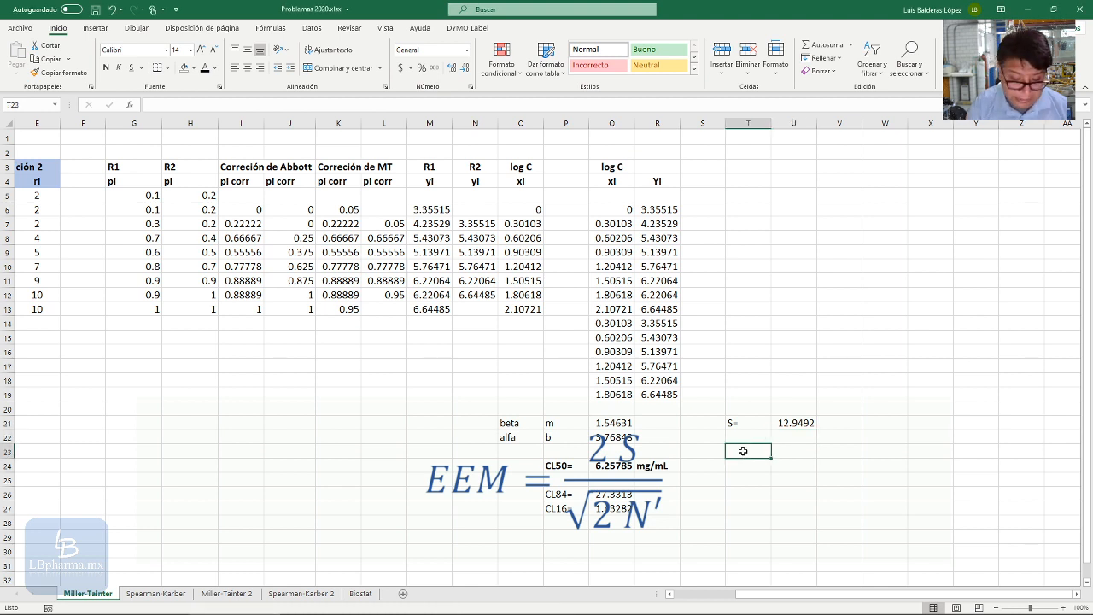
{"action": "type", "text": "EEM"}
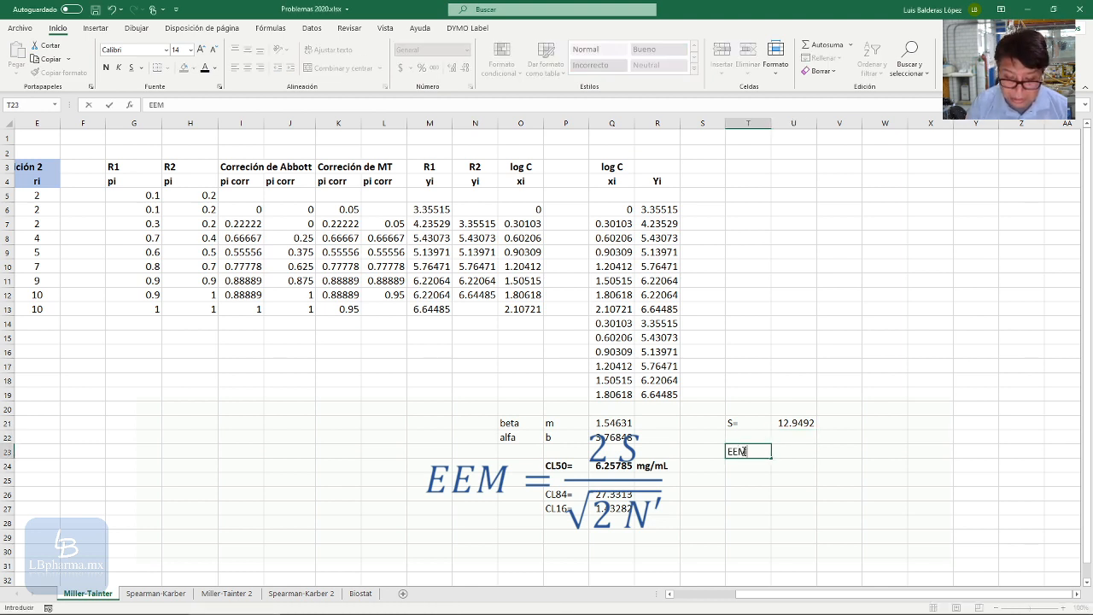
{"action": "type", "text": "="}
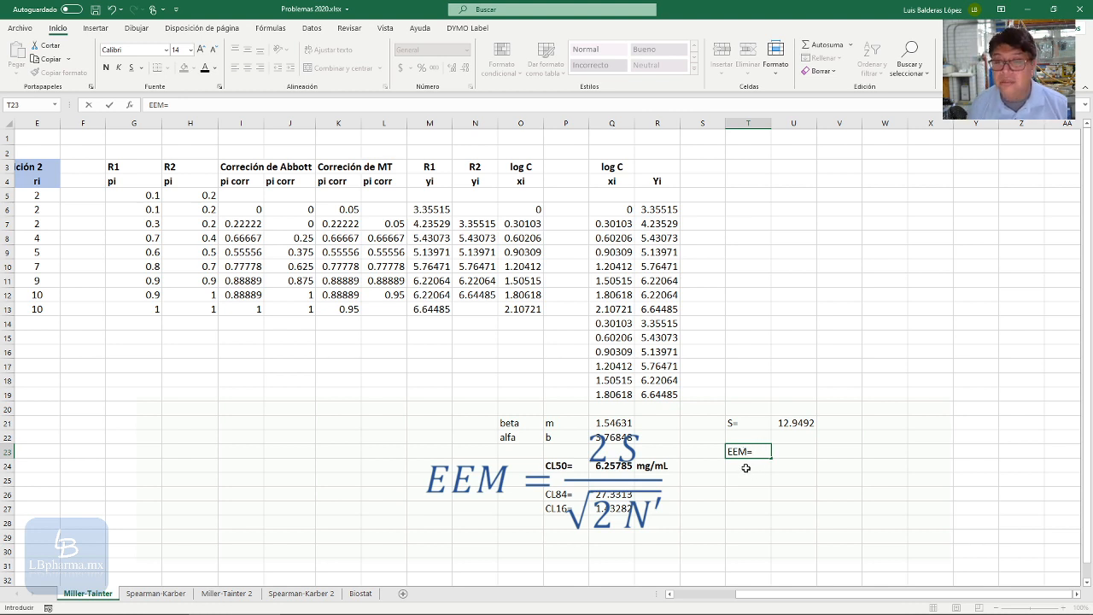
{"action": "key", "text": "Return"}
{"action": "left_click", "coordinate": [746, 452]}
{"action": "left_click_drag", "start_coordinate": [746, 459], "coordinate": [735, 476]}
Step: Enter the label N'= in cell T23, between the S and EEM labels
{"action": "left_click", "coordinate": [741, 452]}
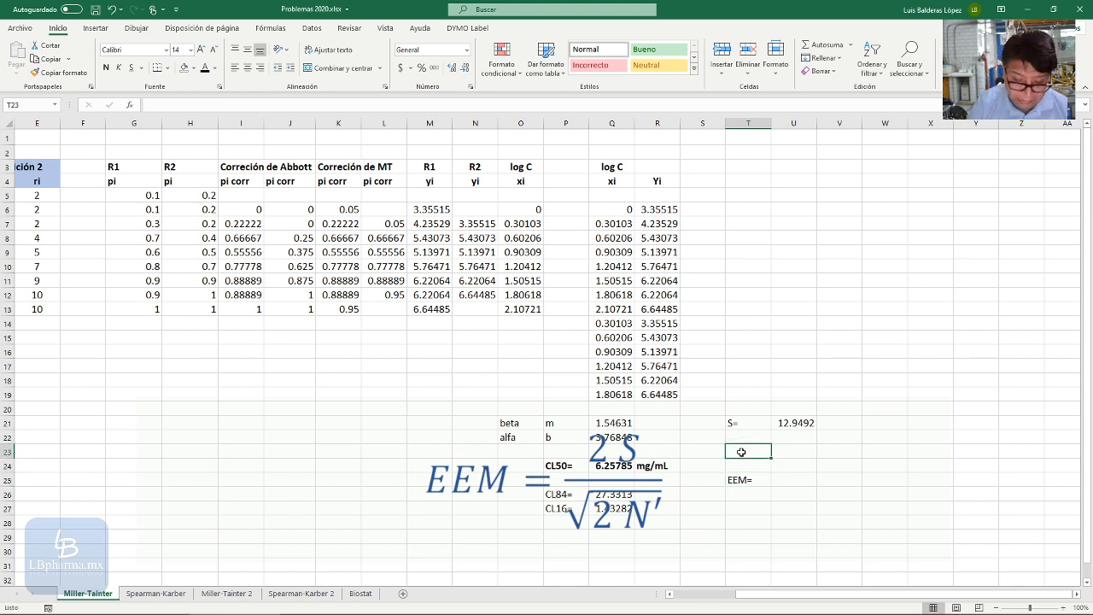
{"action": "type", "text": "N'"}
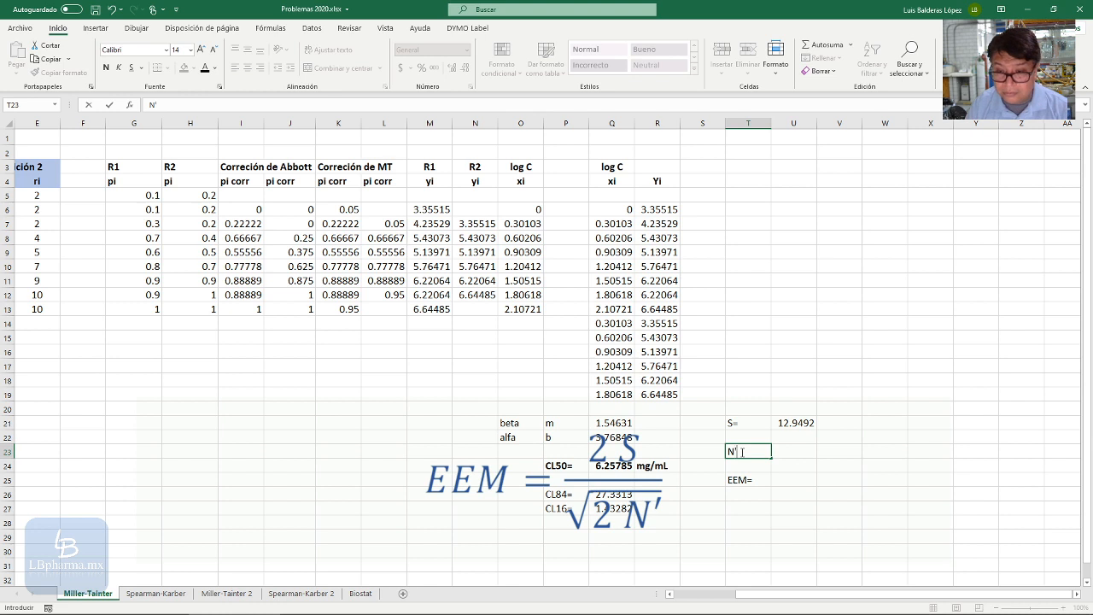
{"action": "type", "text": "="}
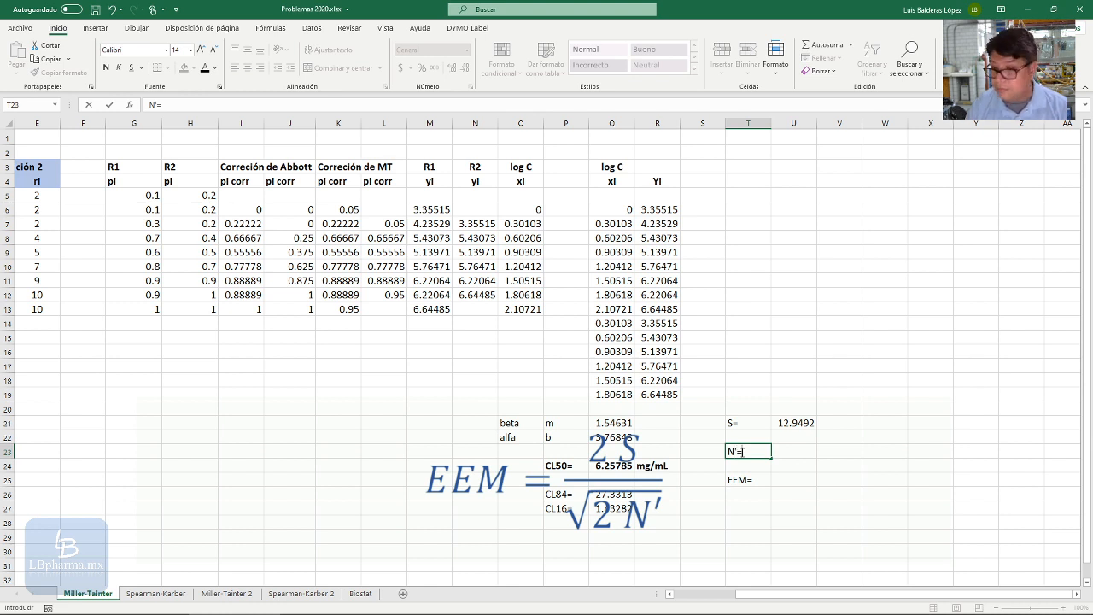
{"action": "left_click", "coordinate": [626, 450]}
{"action": "left_click", "coordinate": [618, 464]}
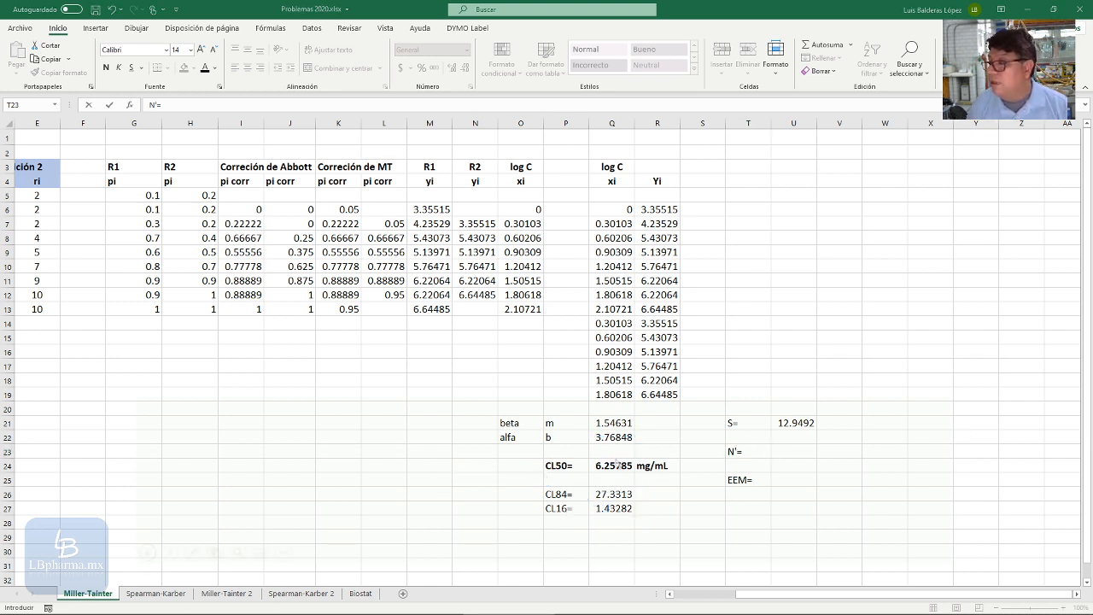
{"action": "left_click", "coordinate": [618, 464]}
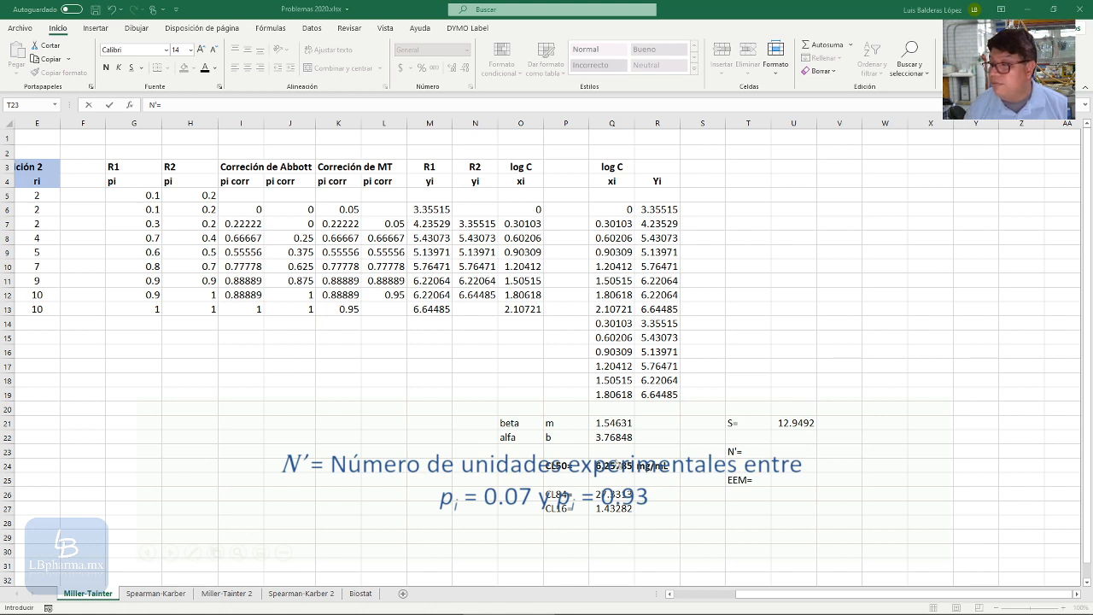
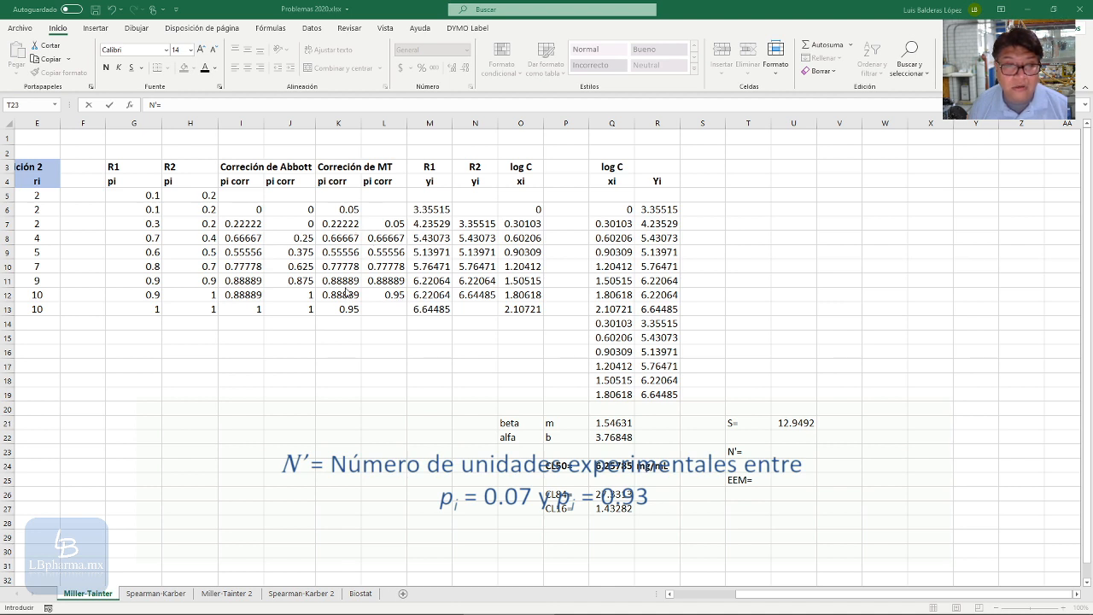
{"action": "left_click", "coordinate": [346, 293]}
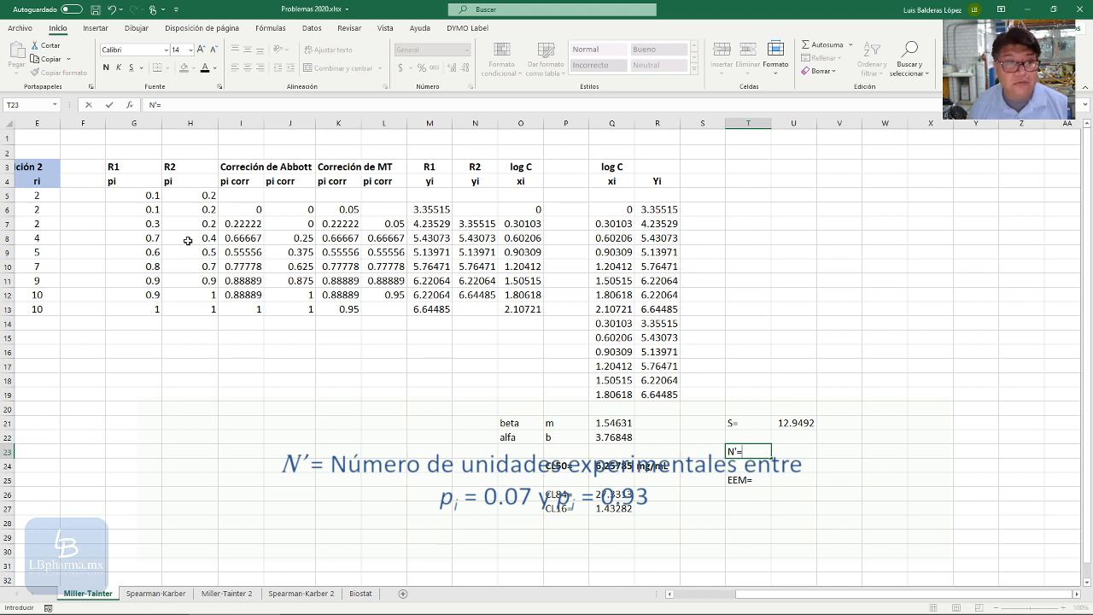
Step: Enter 100 as the number of experimental units N' in cell U23
{"action": "left_click", "coordinate": [792, 453]}
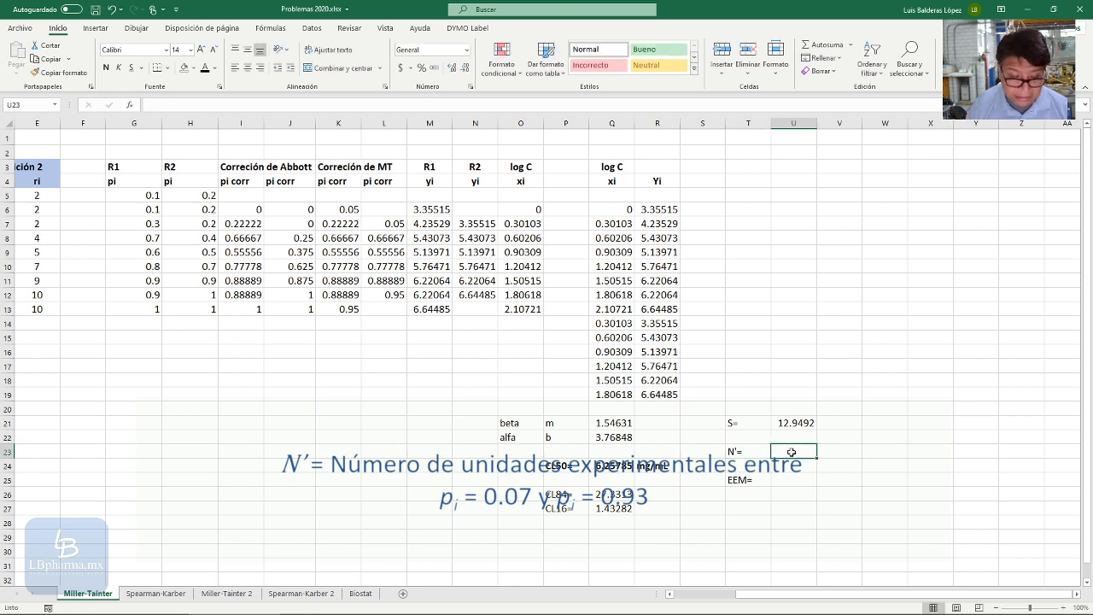
{"action": "type", "text": "100"}
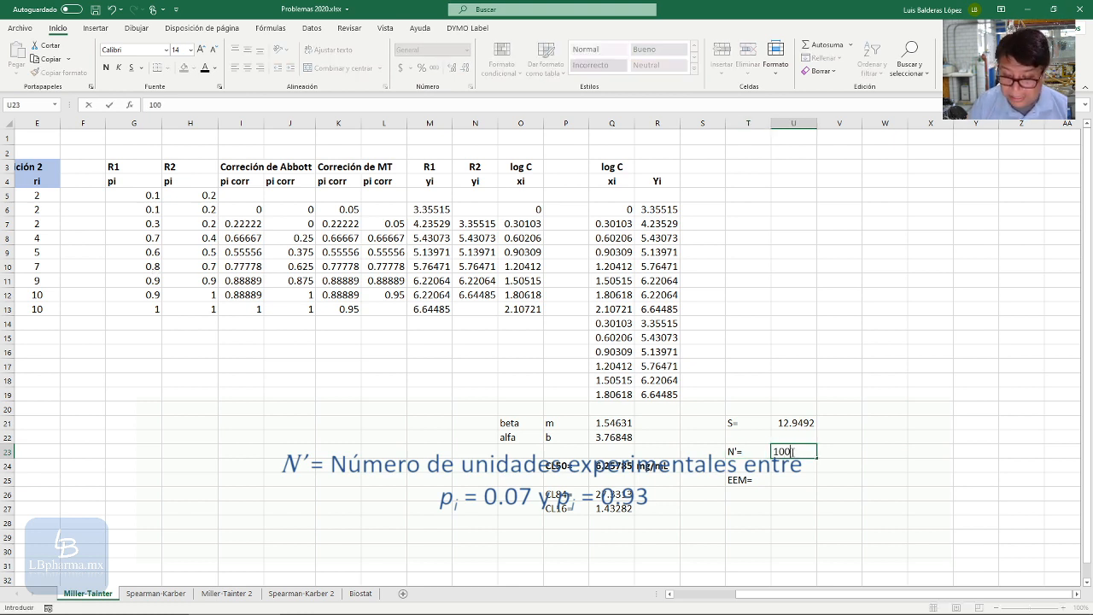
{"action": "key", "text": "Return"}
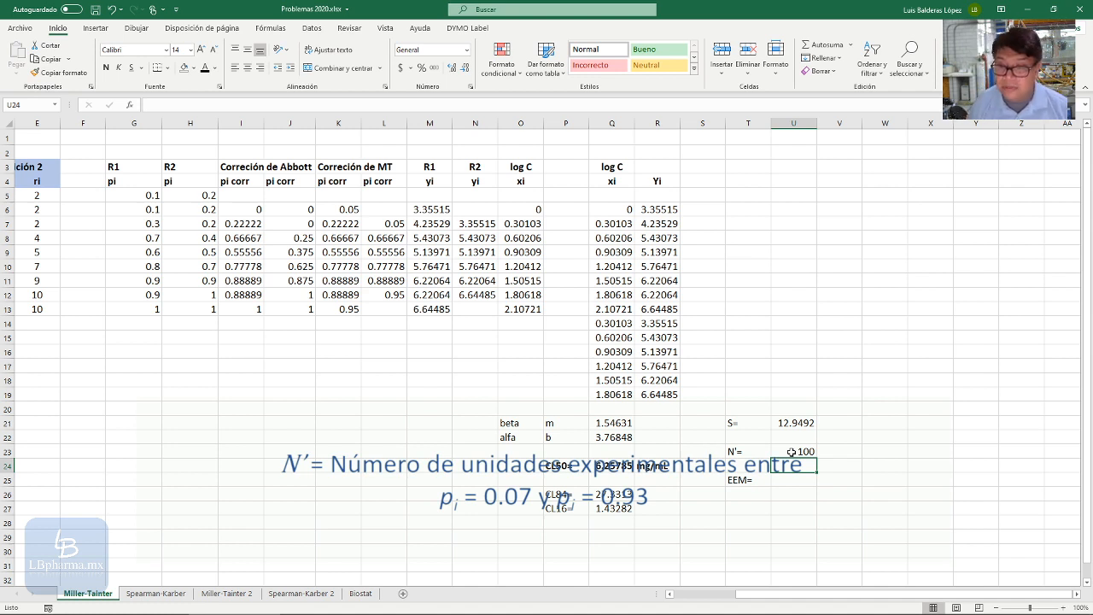
Step: Calculate EEM in cell U25 from S and N' with the formula =(2*U21)/RAIZ(2*U23)
{"action": "left_click", "coordinate": [798, 480]}
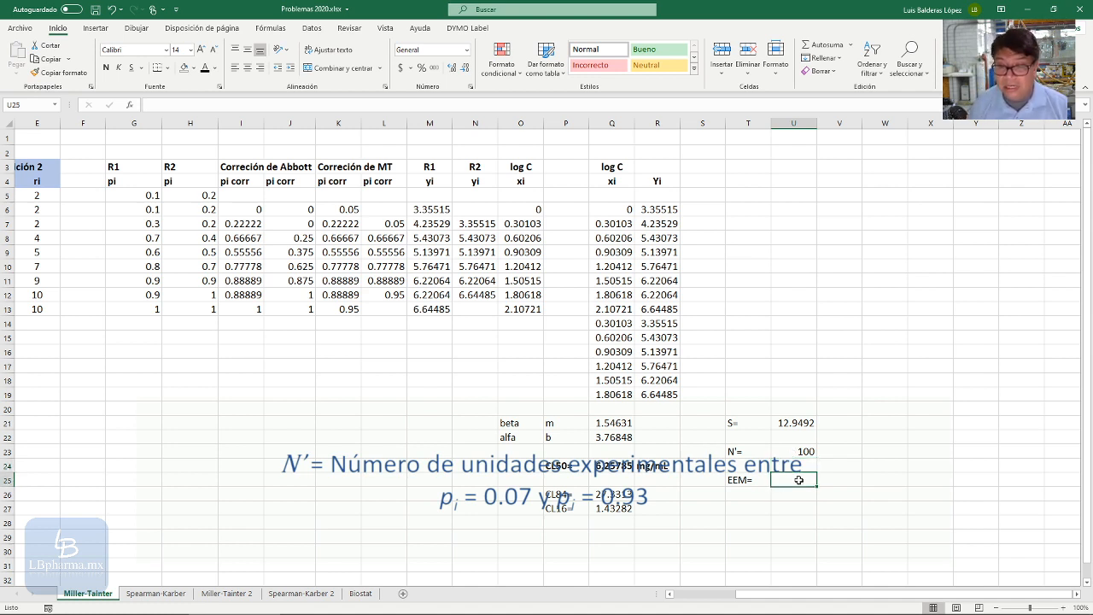
{"action": "type", "text": "="}
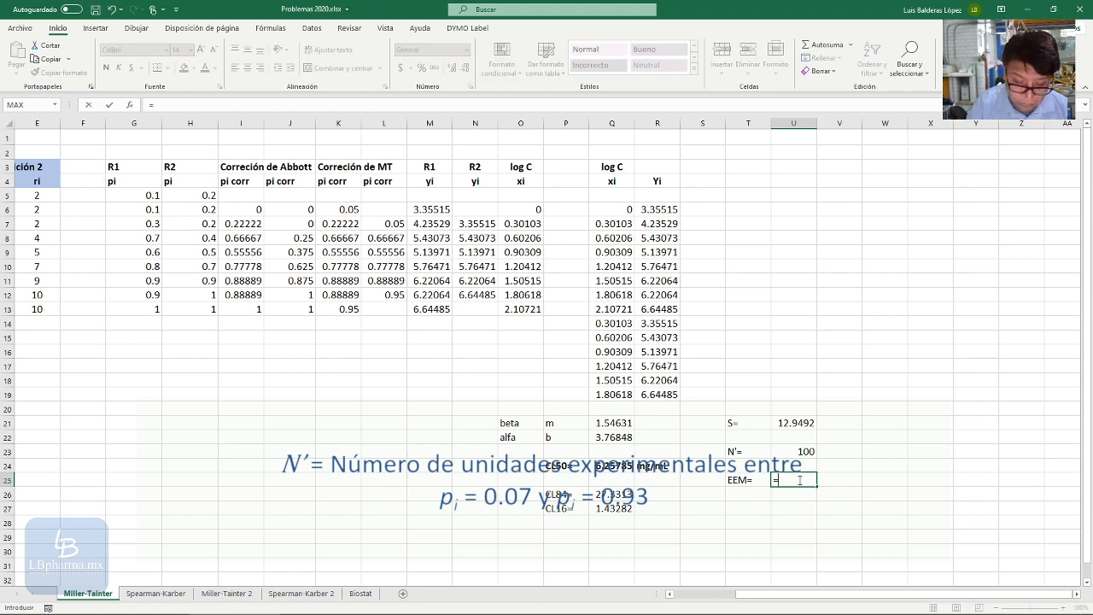
{"action": "type", "text": "(2*"}
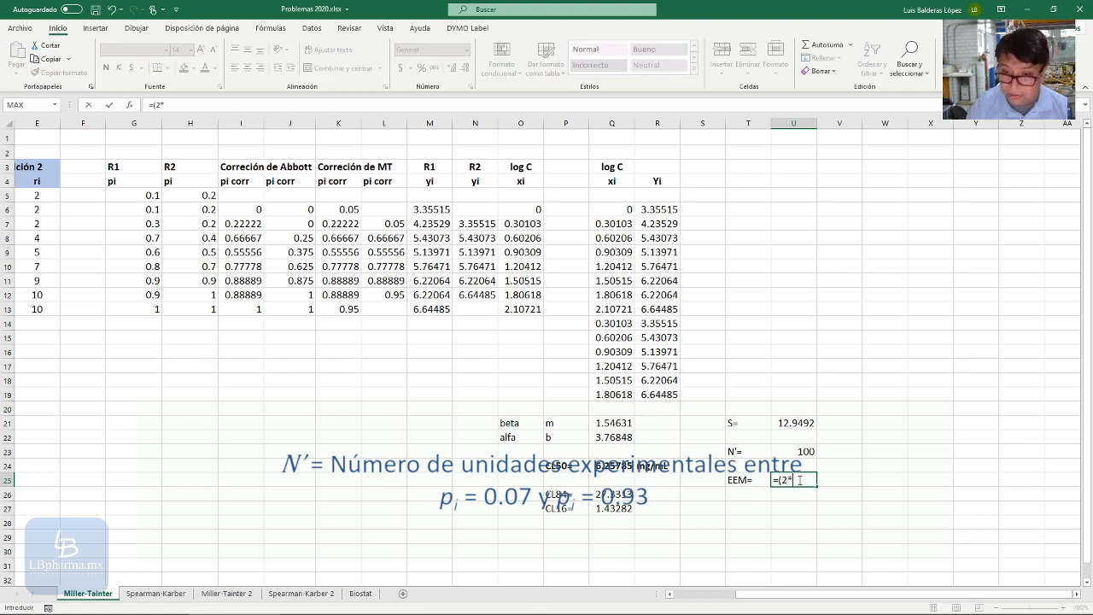
{"action": "left_click", "coordinate": [801, 423]}
{"action": "type", "text": ")/"}
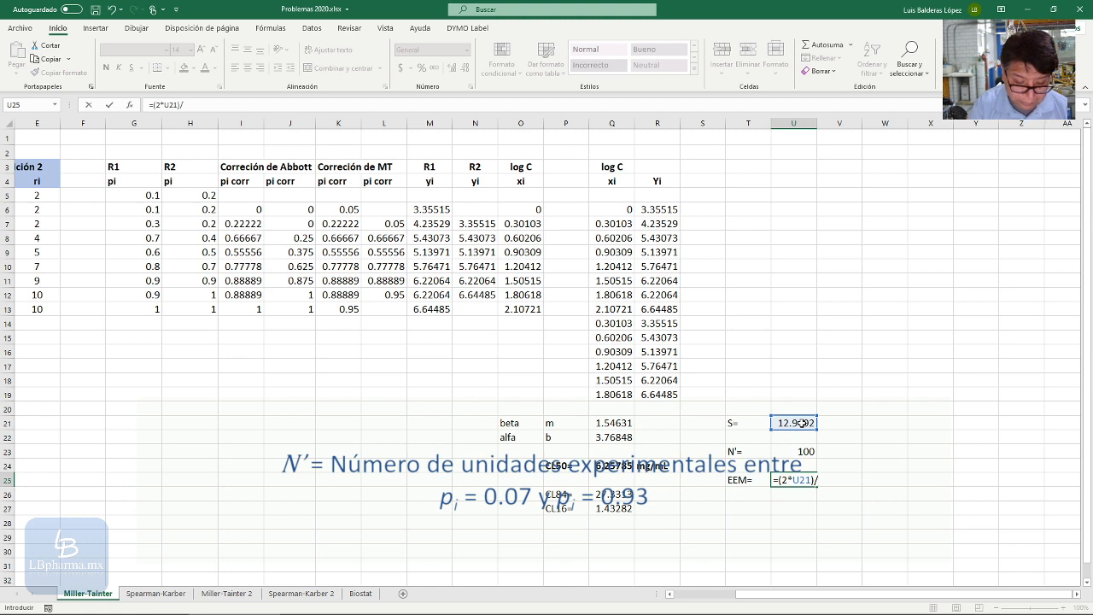
{"action": "type", "text": "raiz"}
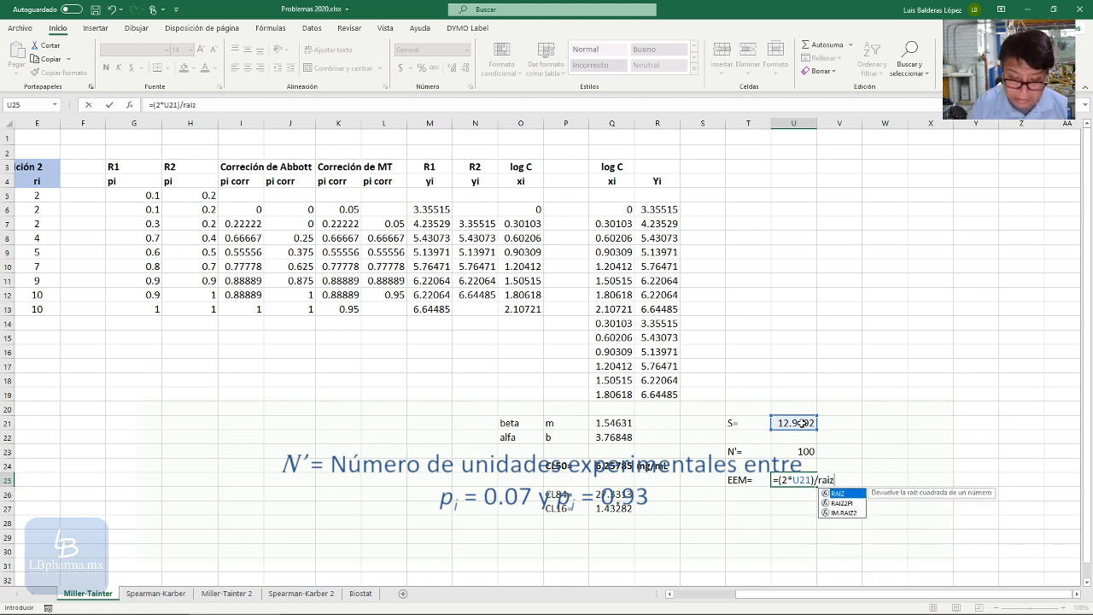
{"action": "type", "text": "("}
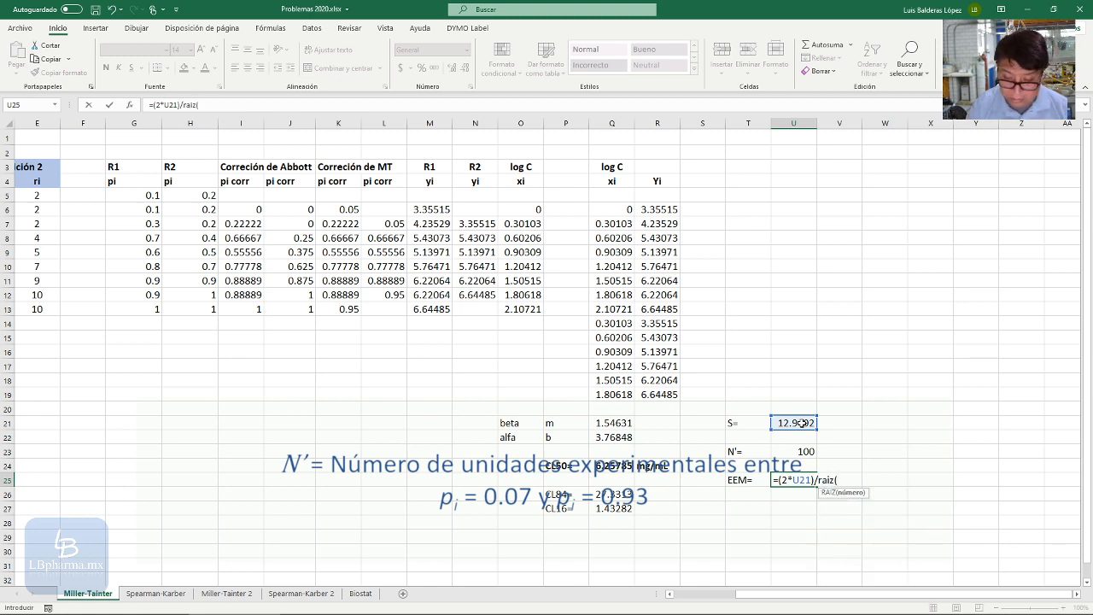
{"action": "type", "text": "2"}
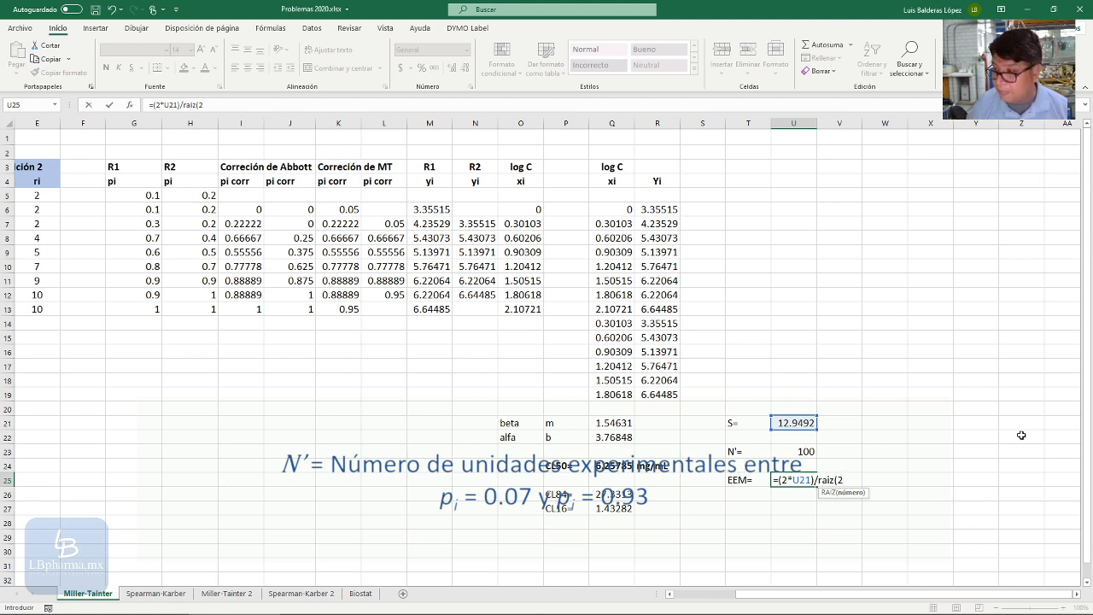
{"action": "key", "text": "alt+Tab"}
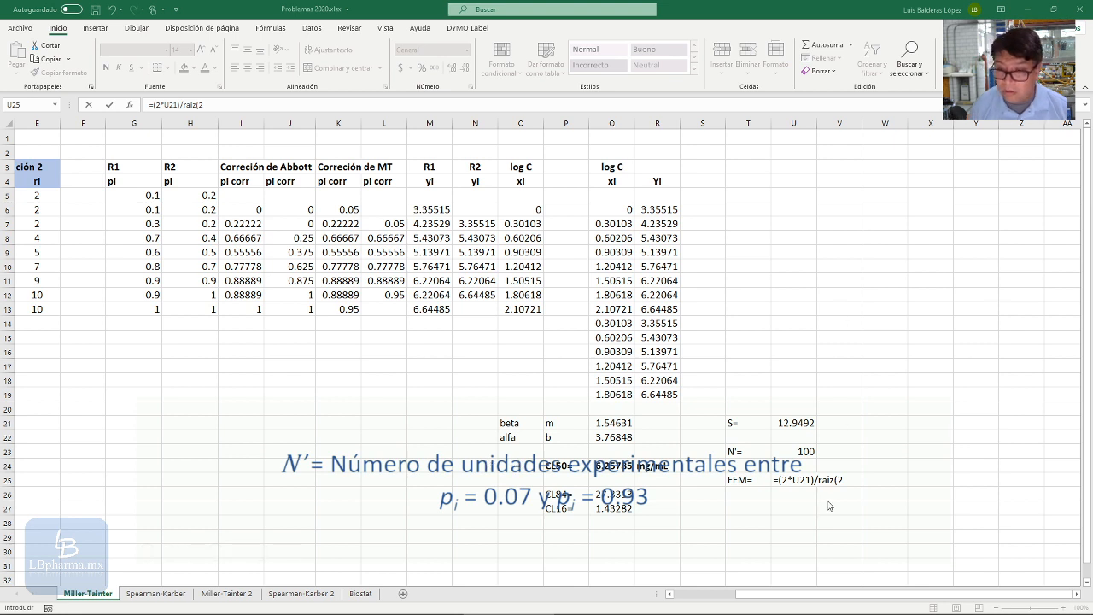
{"action": "left_click", "coordinate": [848, 480]}
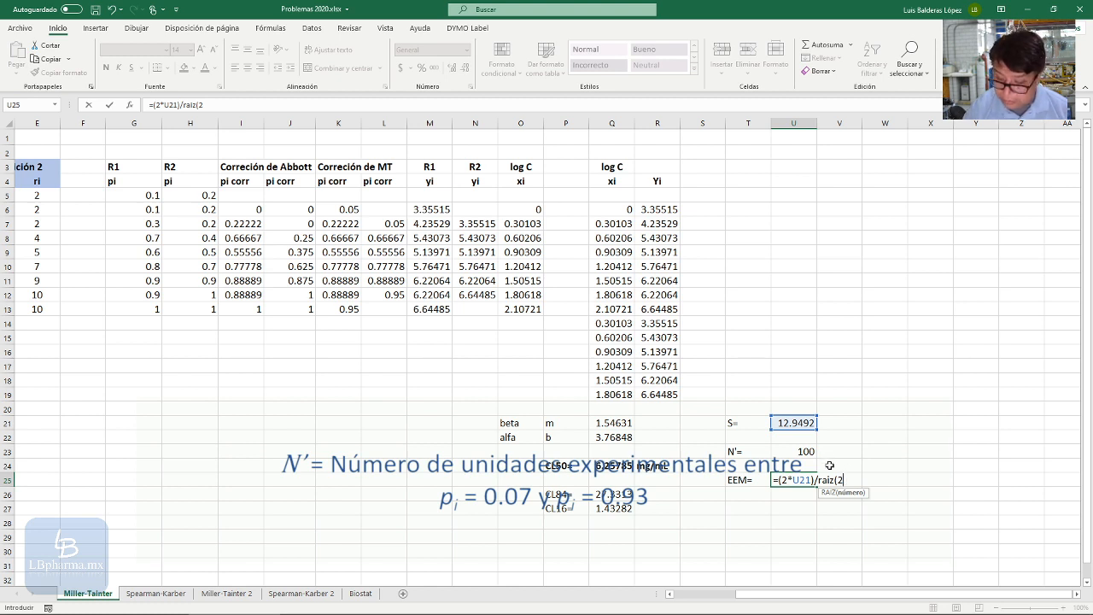
{"action": "type", "text": "*"}
{"action": "left_click", "coordinate": [802, 448]}
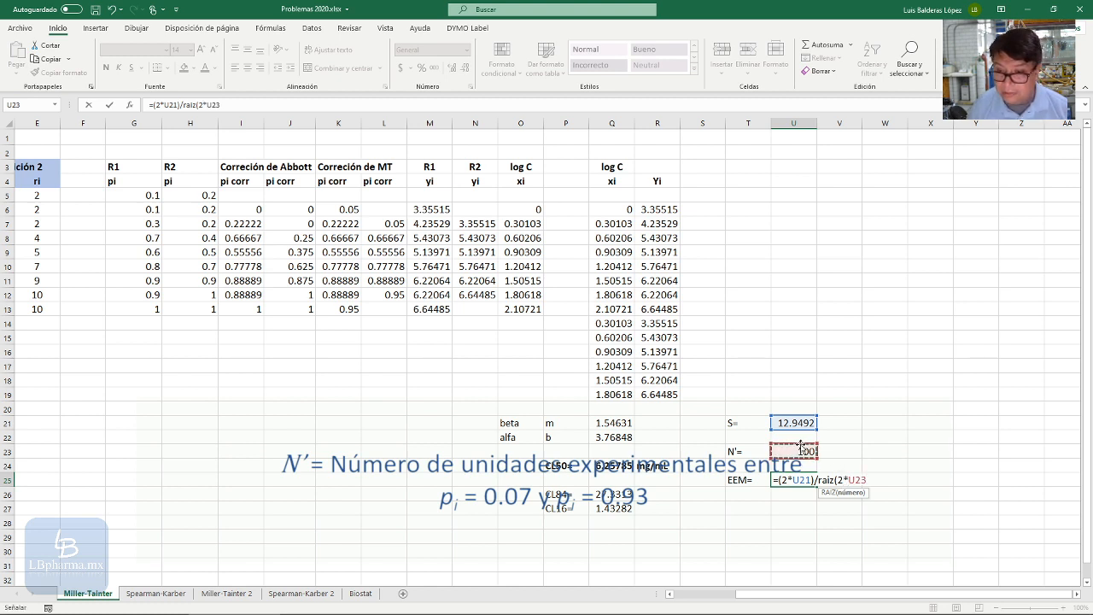
{"action": "type", "text": ")"}
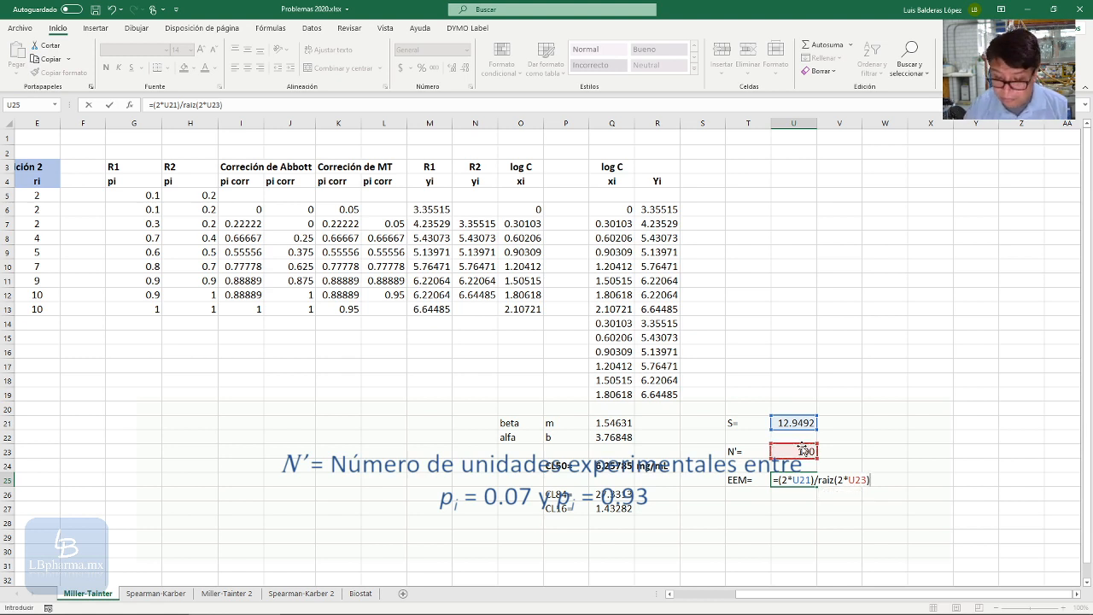
{"action": "key", "text": "Return"}
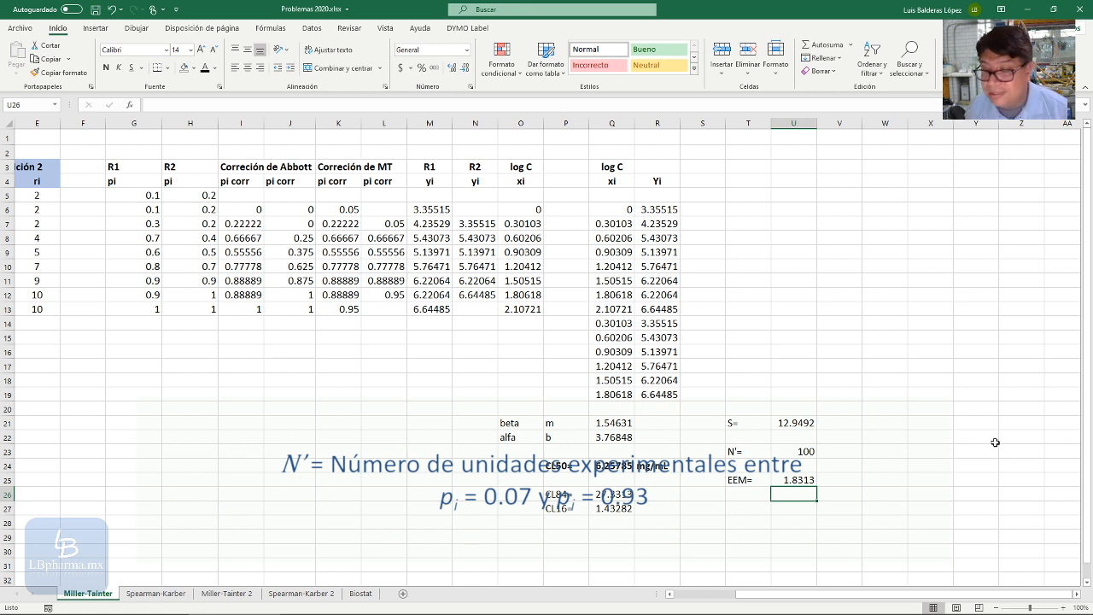
{"action": "left_click", "coordinate": [480, 449]}
{"action": "left_click", "coordinate": [520, 467]}
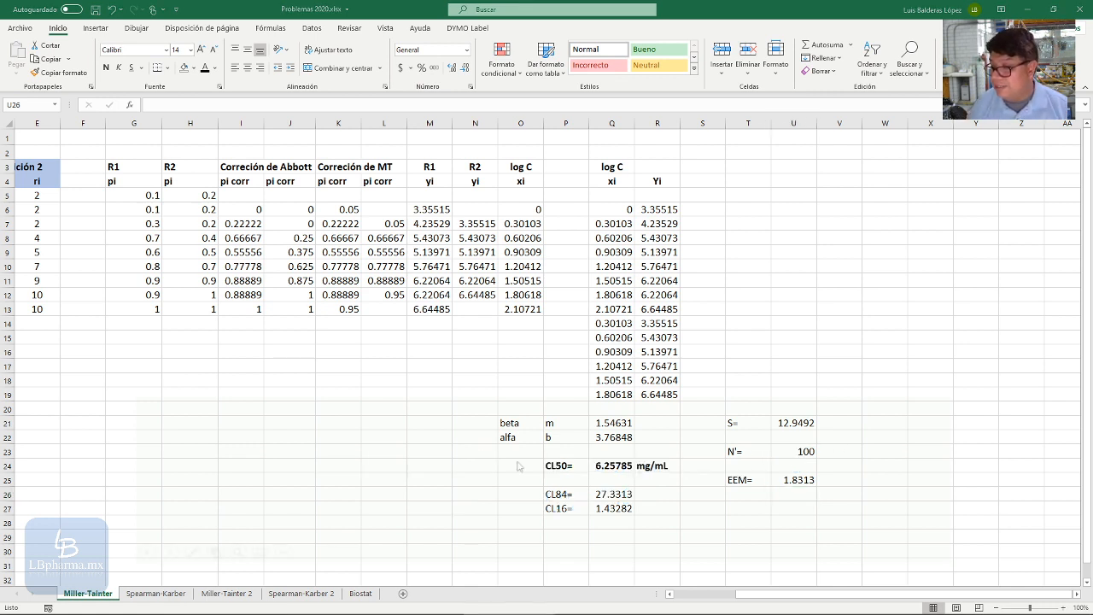
Step: Enter the label t una cola in cell T27, below the EEM row
{"action": "left_click", "coordinate": [520, 467]}
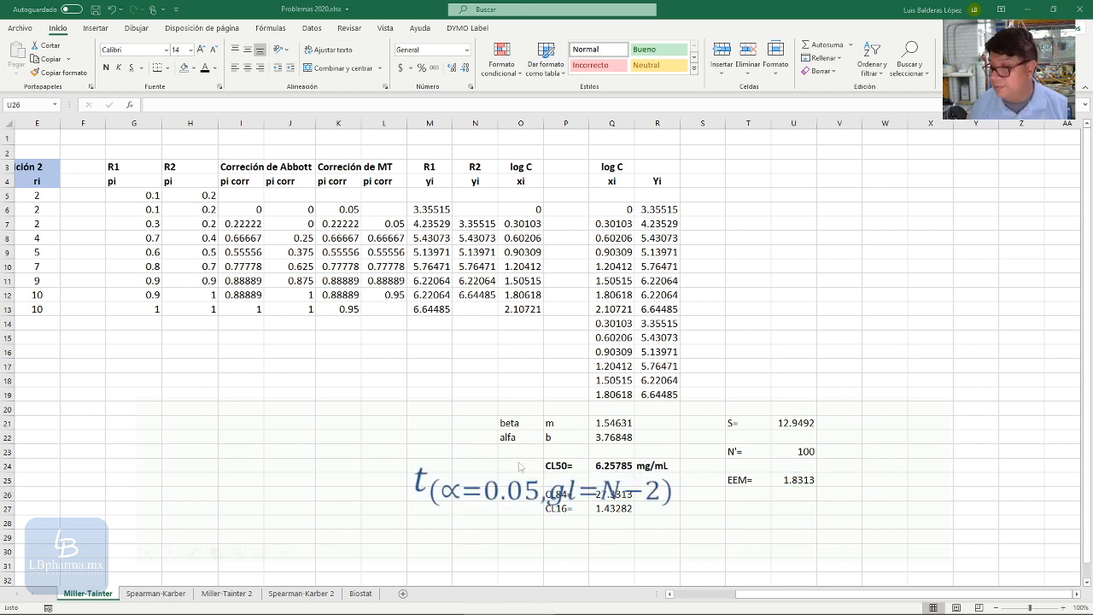
{"action": "left_click", "coordinate": [754, 511]}
{"action": "left_click", "coordinate": [743, 507]}
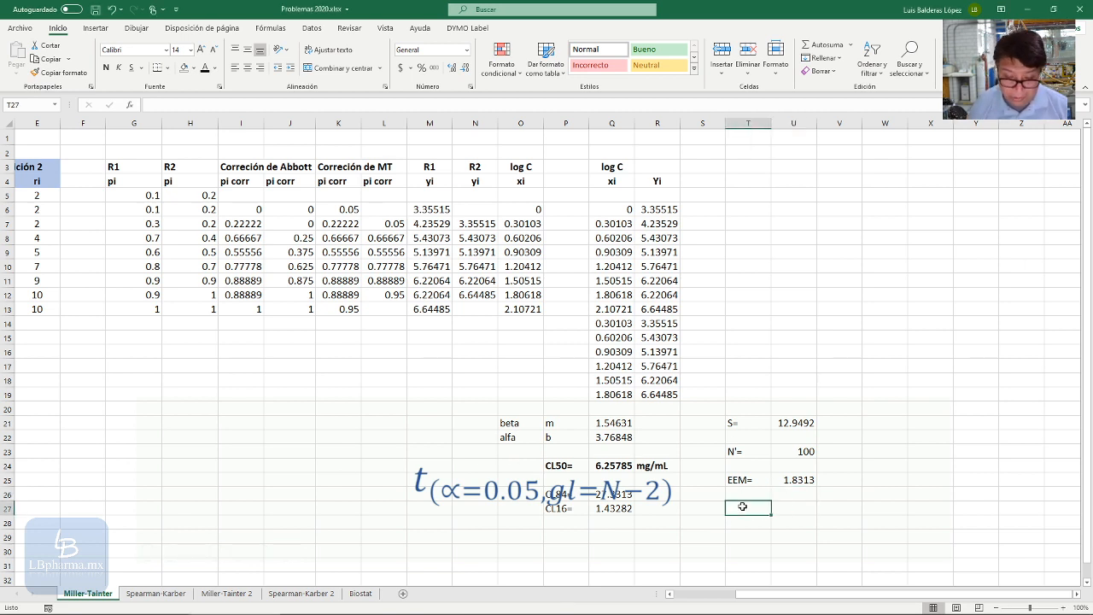
{"action": "type", "text": "t"}
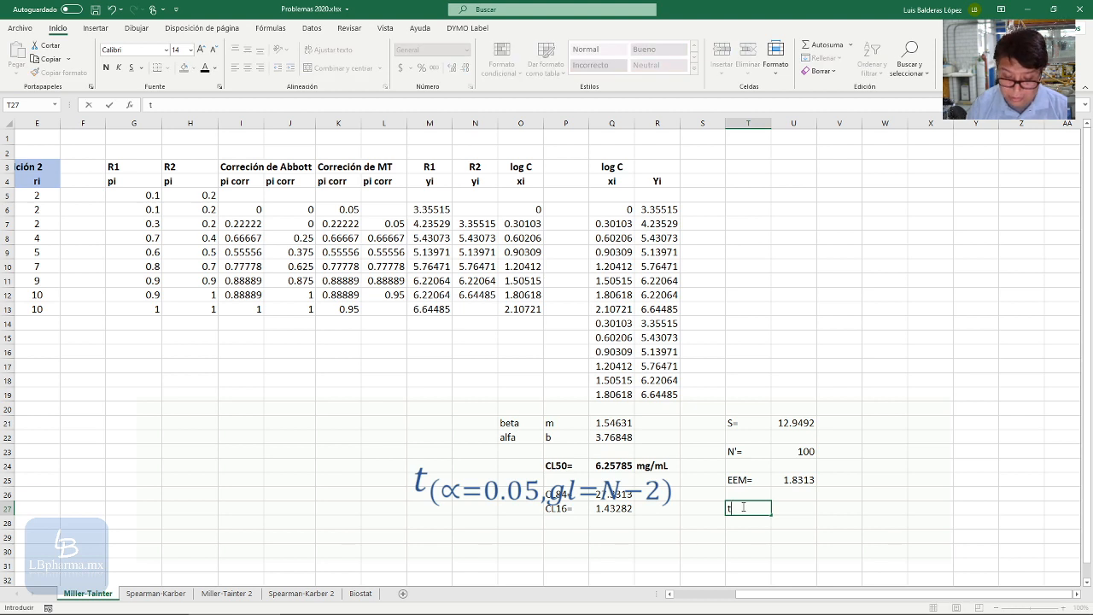
{"action": "type", "text": "="}
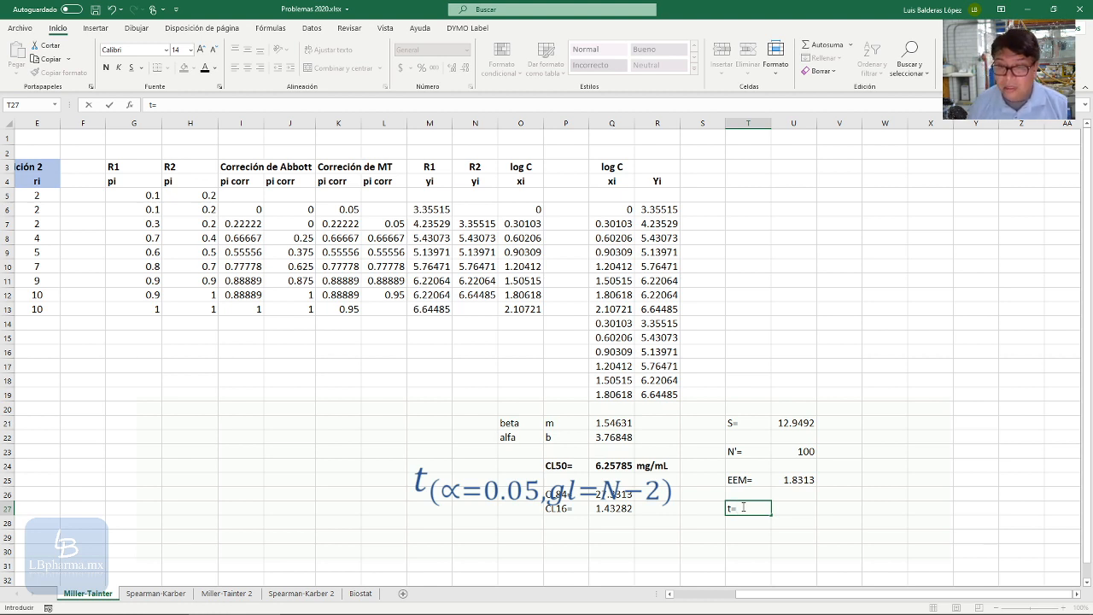
{"action": "key", "text": "BackSpace"}
{"action": "key", "text": "BackSpace"}
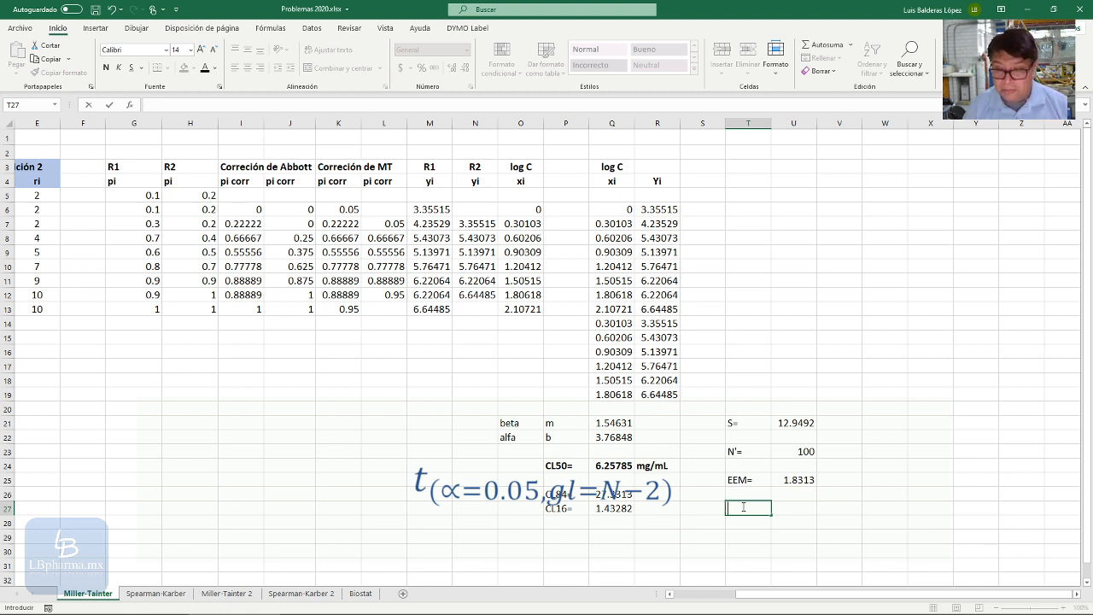
{"action": "type", "text": "t"}
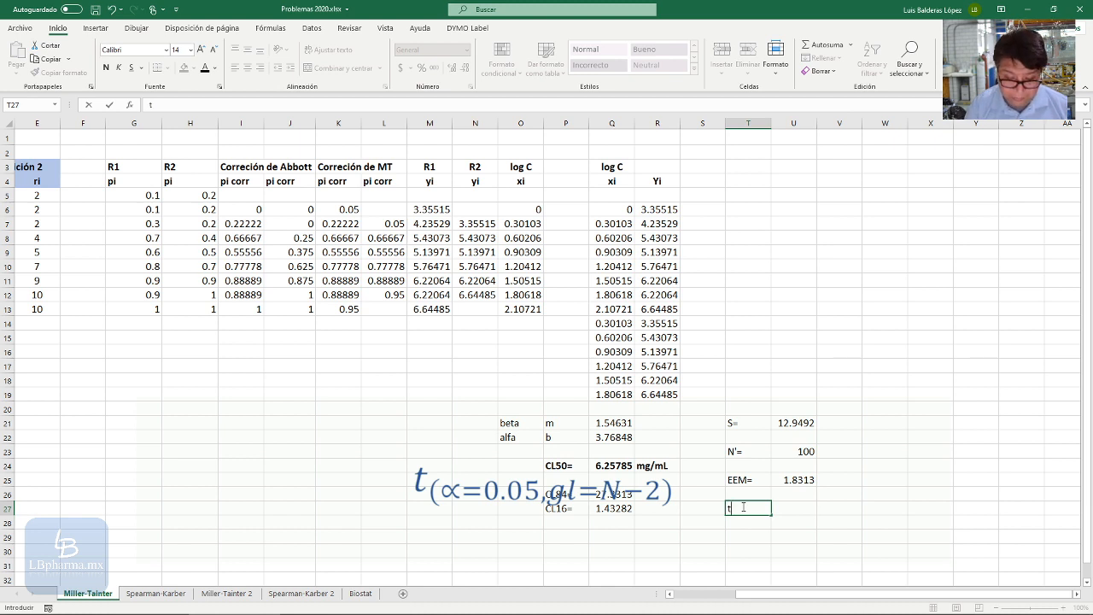
{"action": "type", "text": " una"}
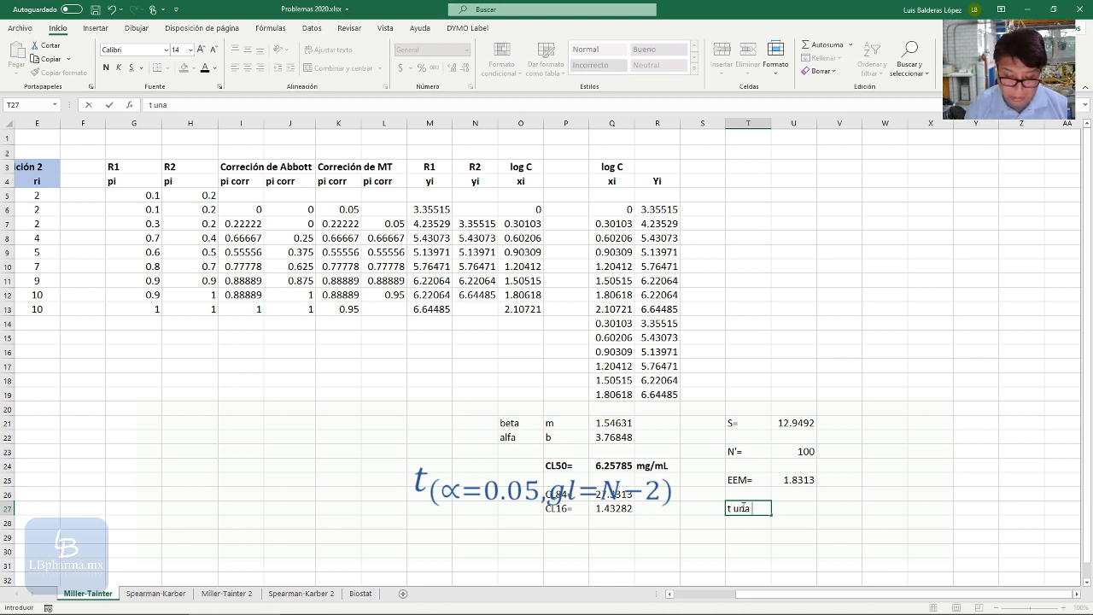
{"action": "type", "text": " cola"}
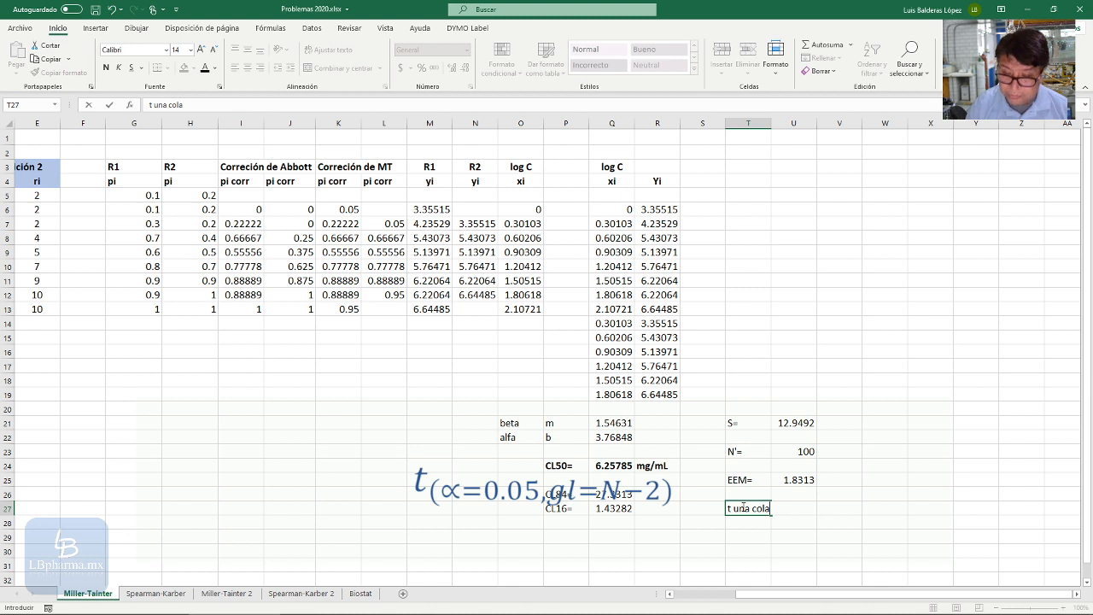
{"action": "key", "text": "Tab"}
Step: Calculate the one-tailed t value in cell U27 with the formula =INV.T(0.05,178)
{"action": "type", "text": "="}
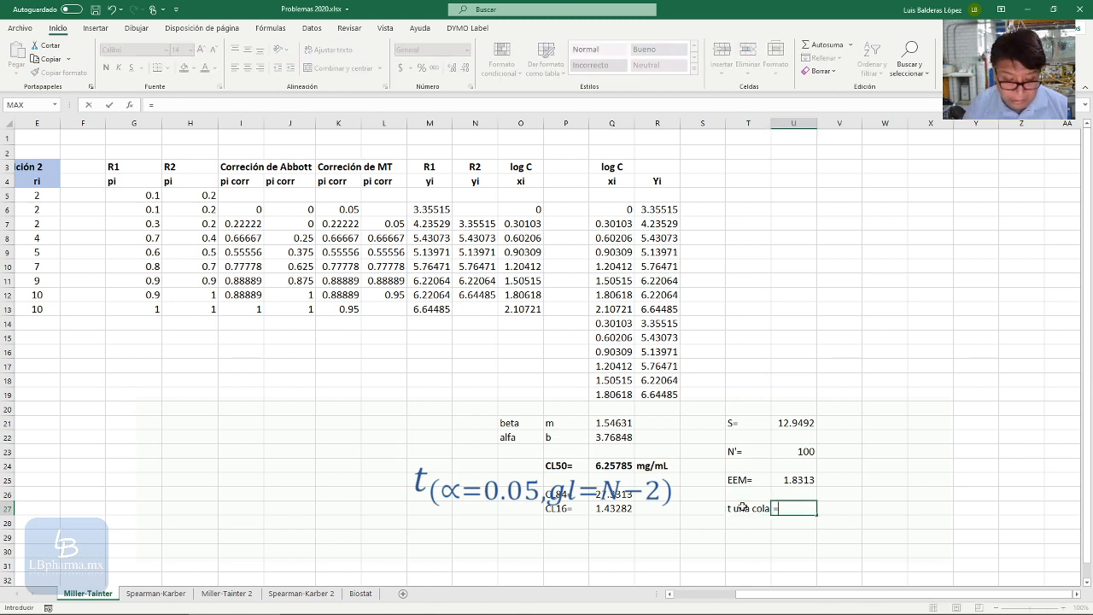
{"action": "type", "text": "inv"}
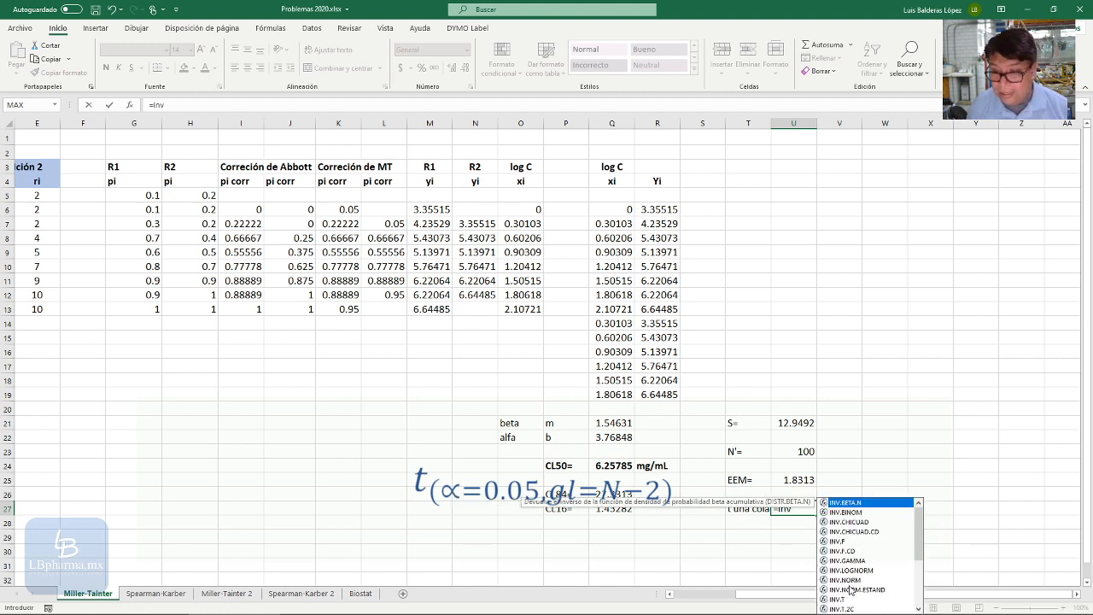
{"action": "double_click", "coordinate": [840, 599]}
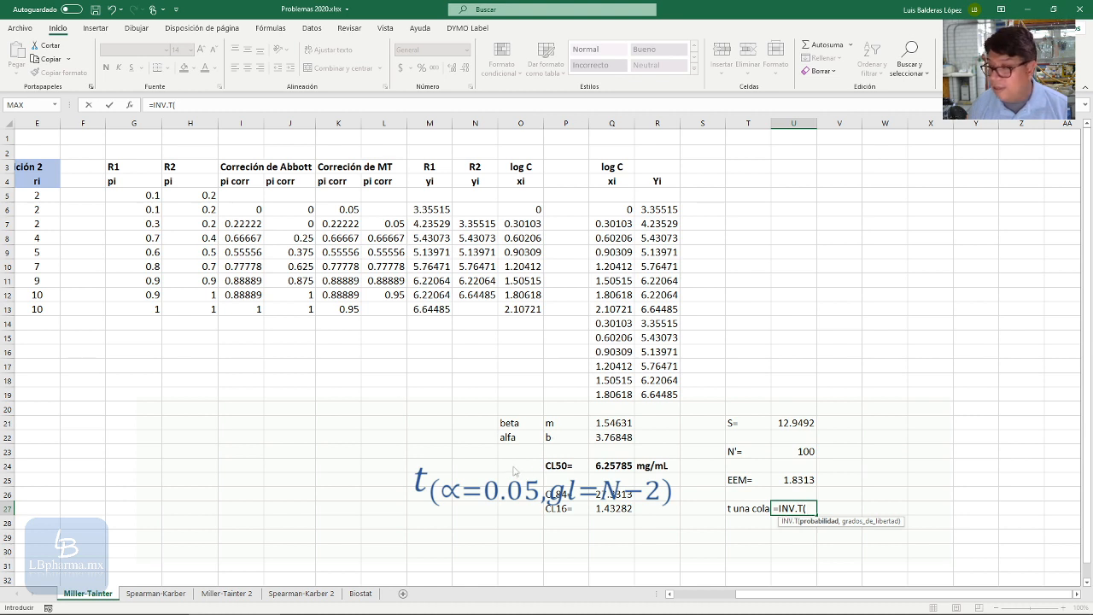
{"action": "key", "text": "alt+Tab"}
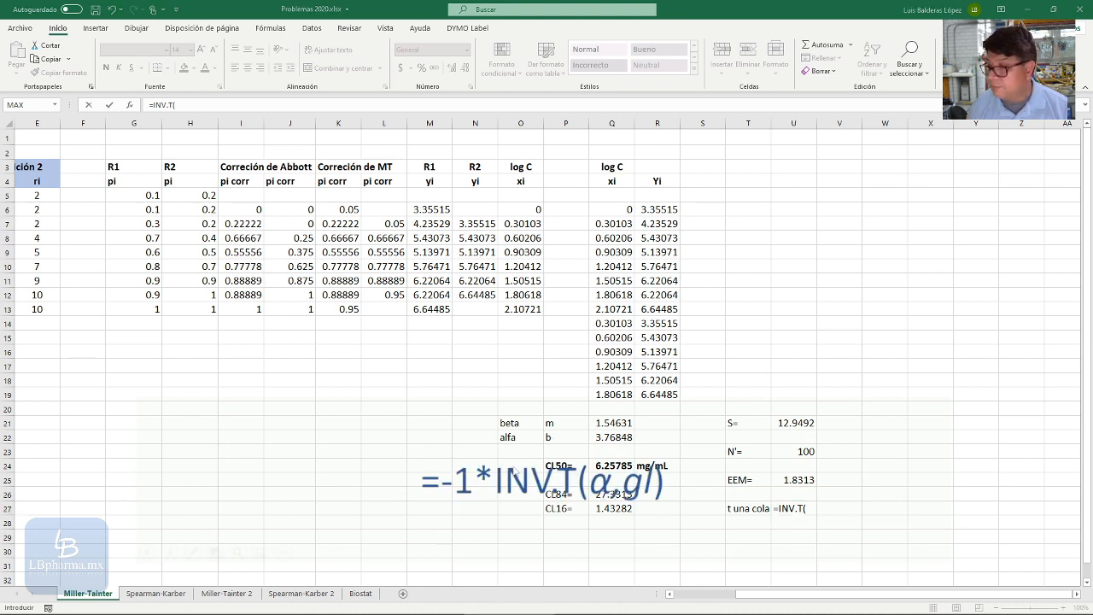
{"action": "left_click", "coordinate": [810, 508]}
{"action": "left_click", "coordinate": [810, 508]}
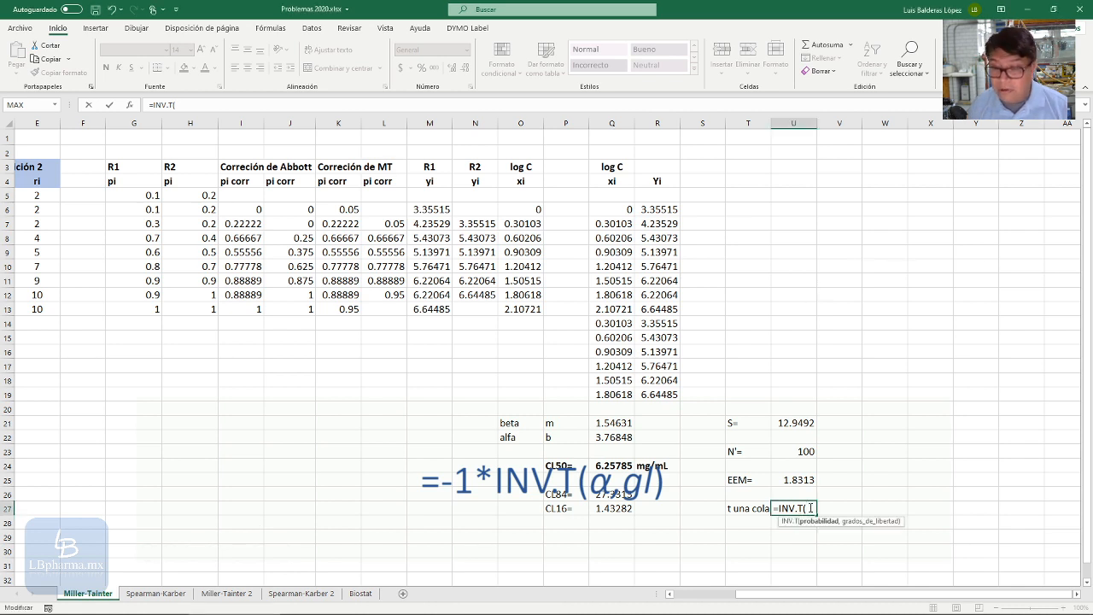
{"action": "type", "text": "0.05"}
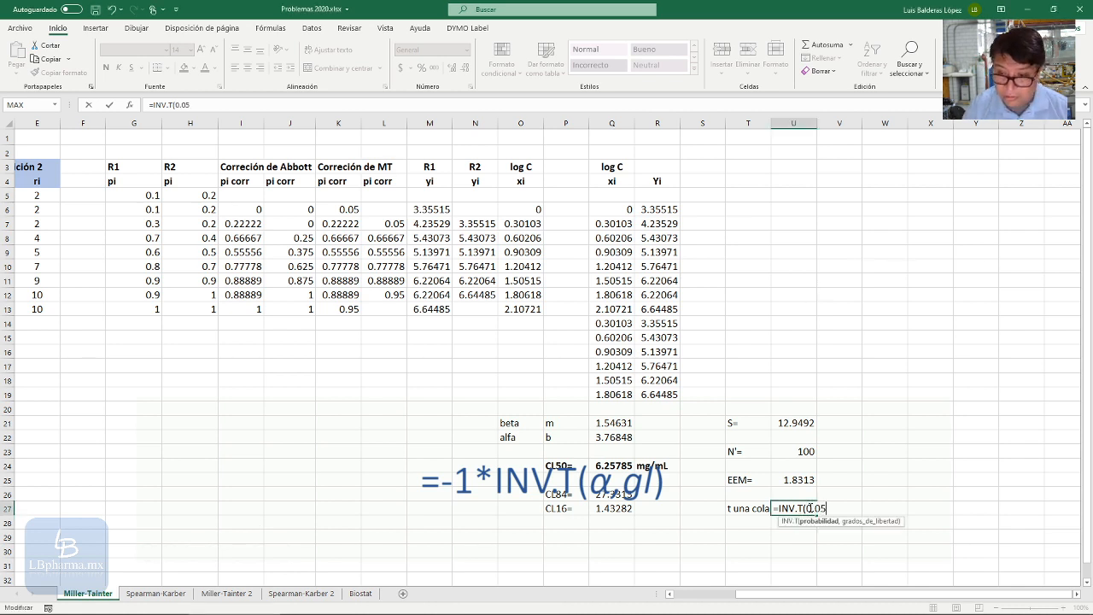
{"action": "type", "text": ","}
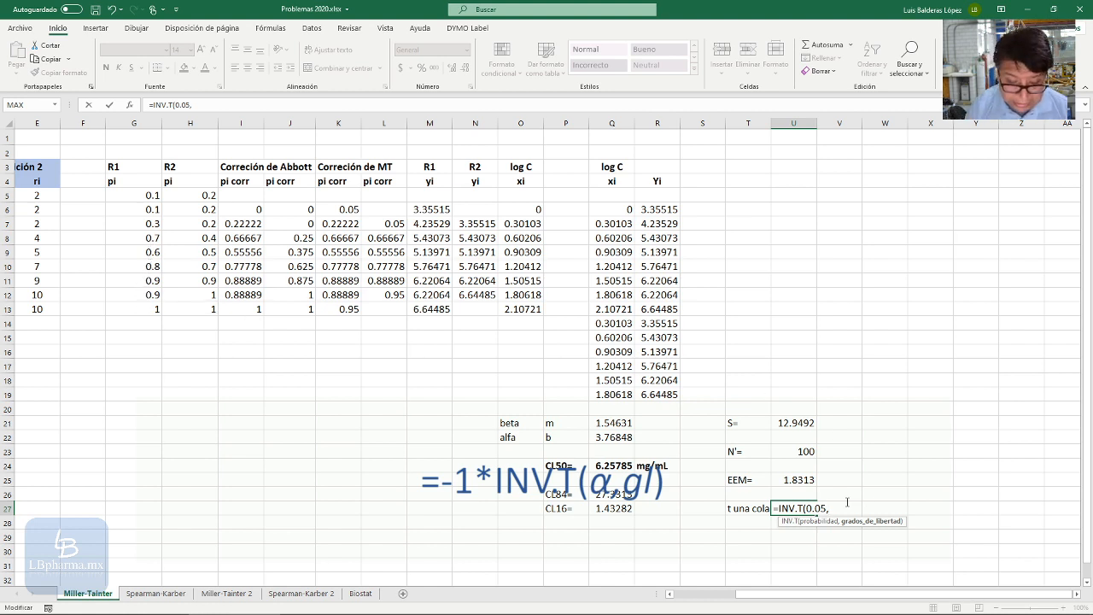
{"action": "type", "text": "1"}
{"action": "key", "text": "BackSpace"}
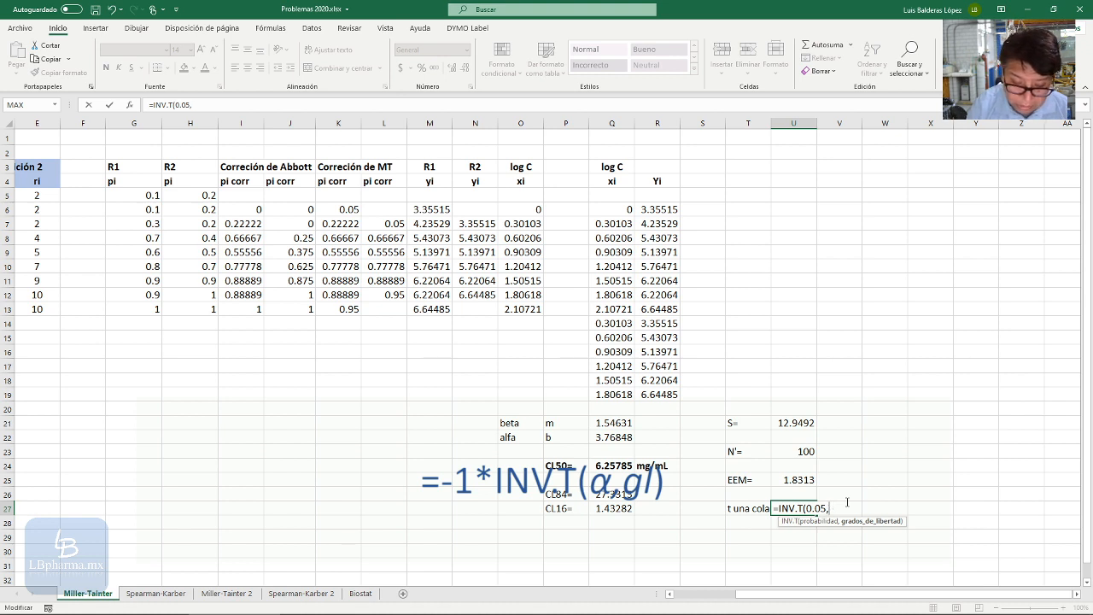
{"action": "type", "text": "7"}
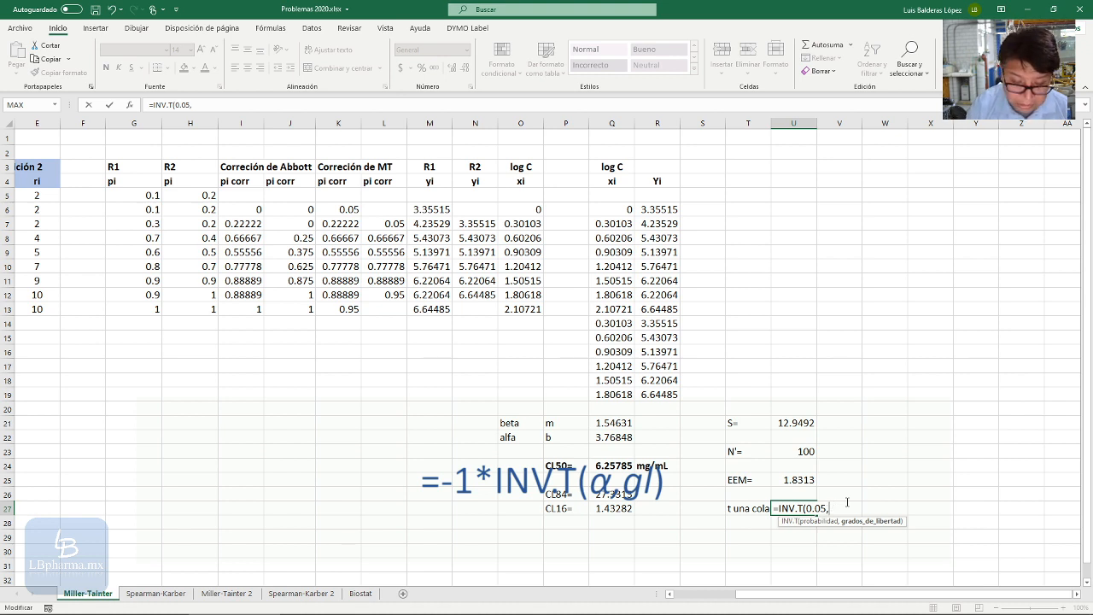
{"action": "type", "text": "18"}
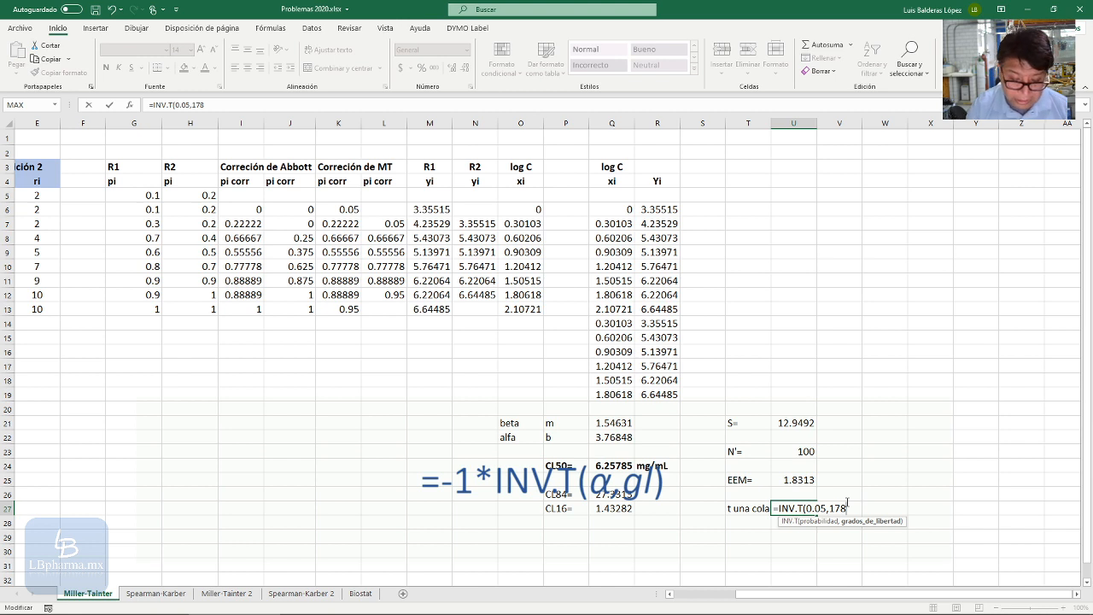
{"action": "type", "text": ")"}
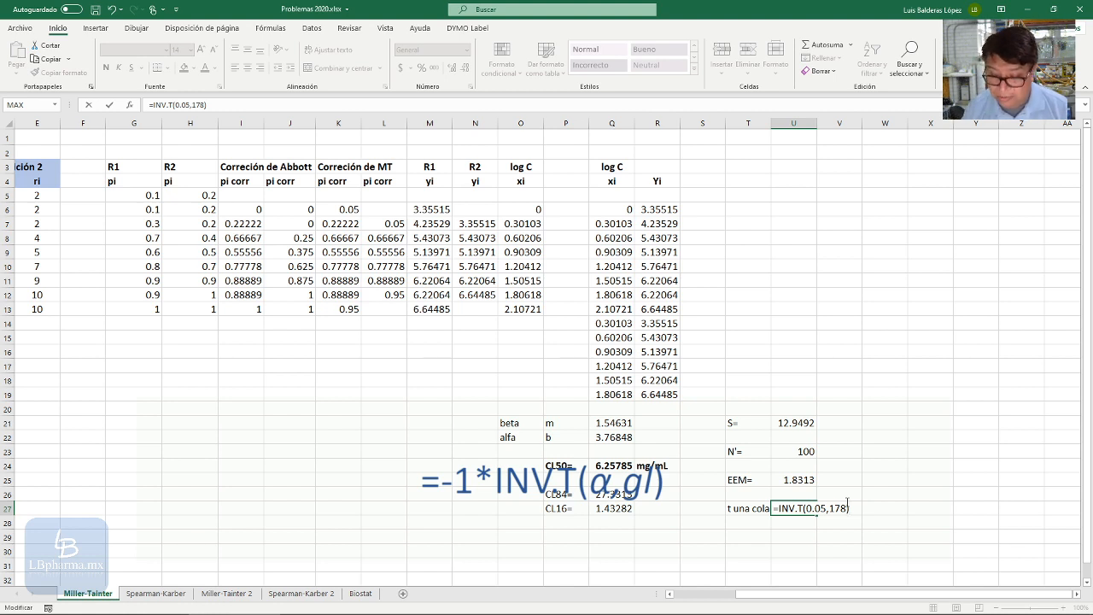
{"action": "key", "text": "Return"}
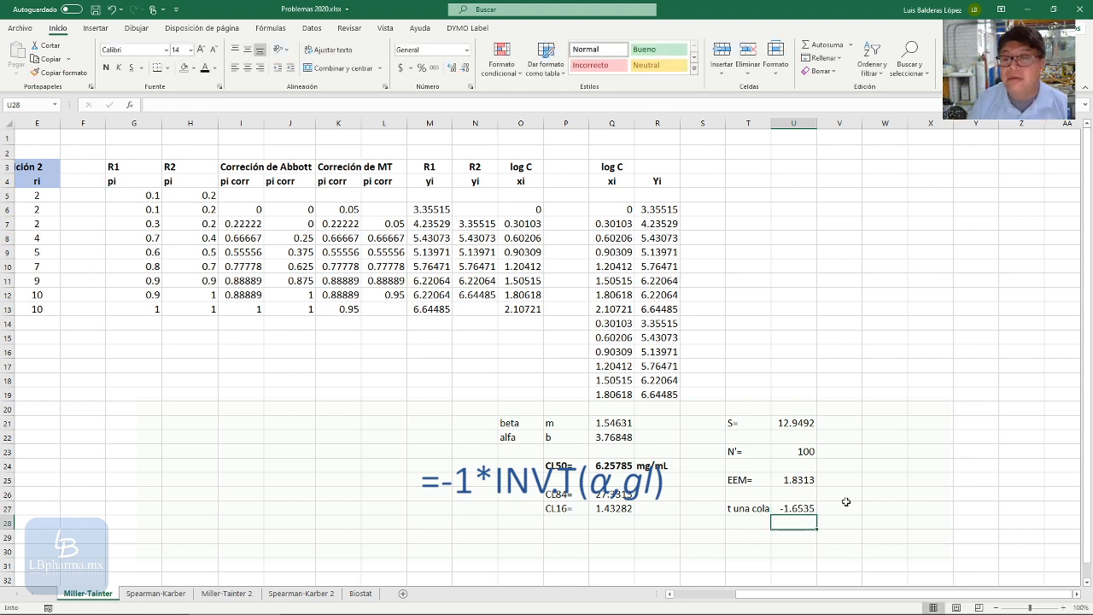
Step: Reverse the sign of the one-tailed t in U27 by changing its formula to =-1*INV.T(0.05,178)
{"action": "left_click", "coordinate": [793, 507]}
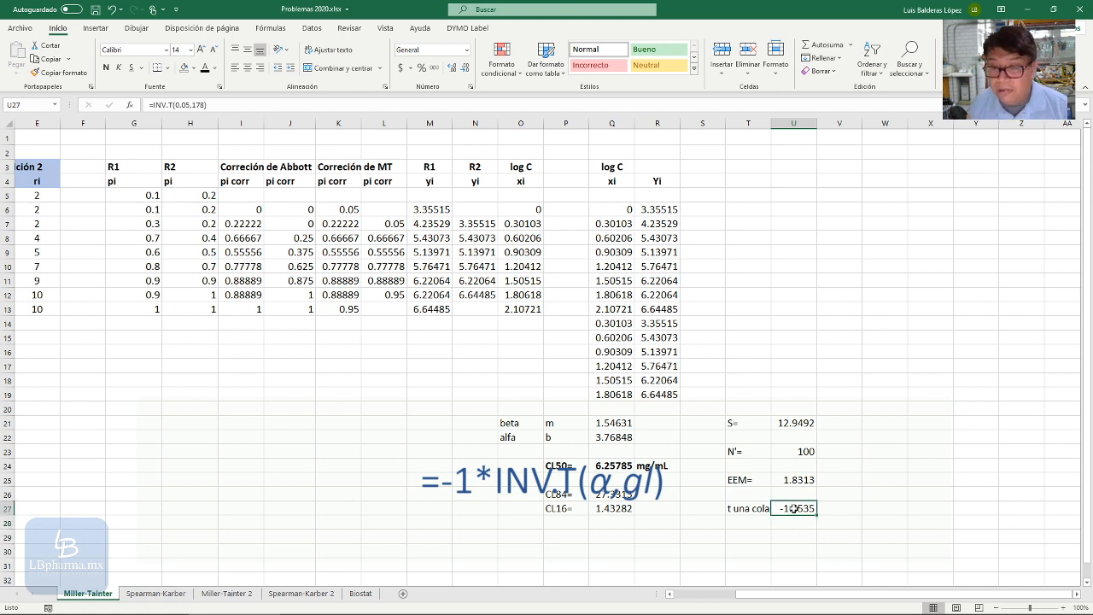
{"action": "left_click", "coordinate": [156, 104]}
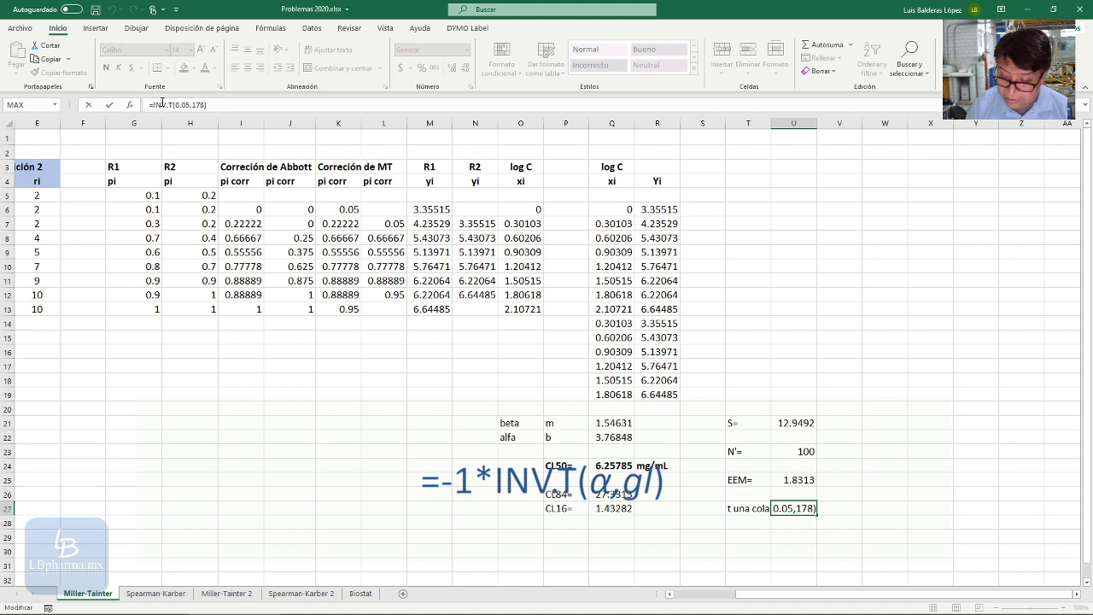
{"action": "type", "text": "-1"}
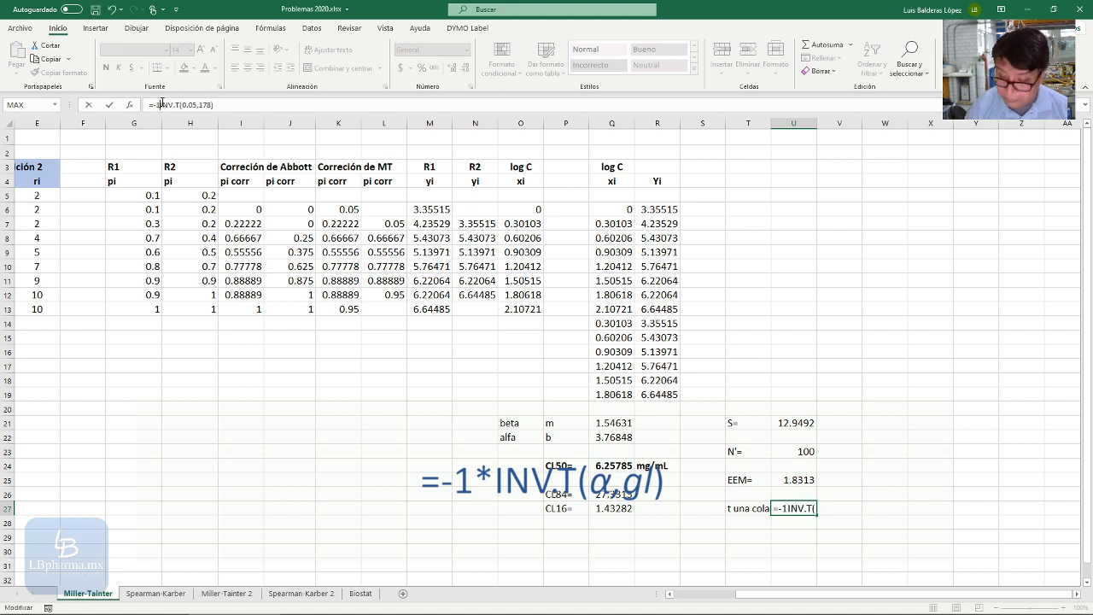
{"action": "type", "text": "*"}
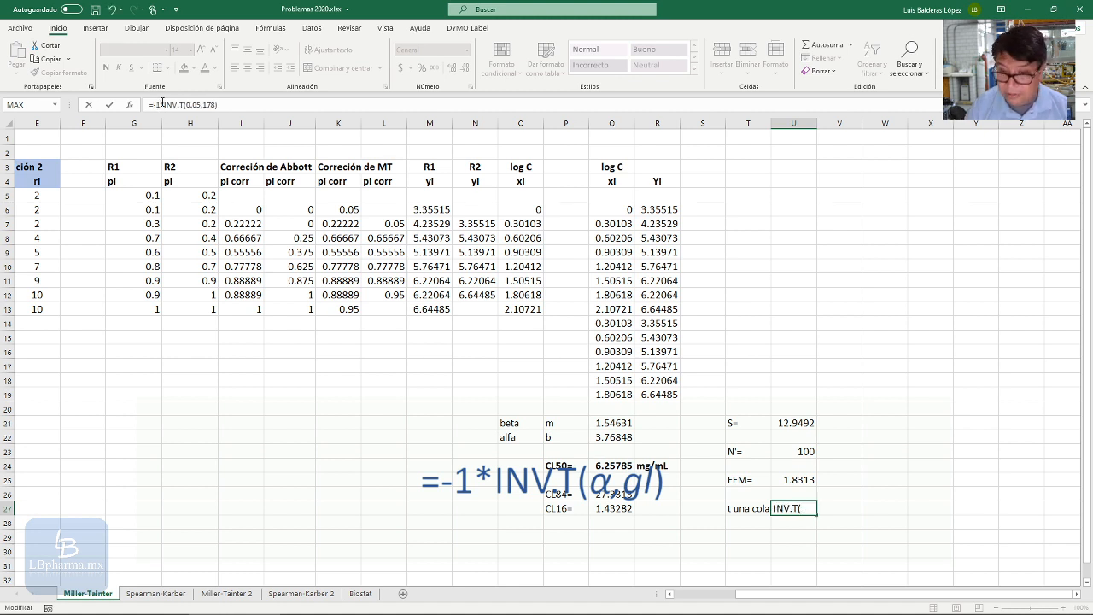
{"action": "key", "text": "Return"}
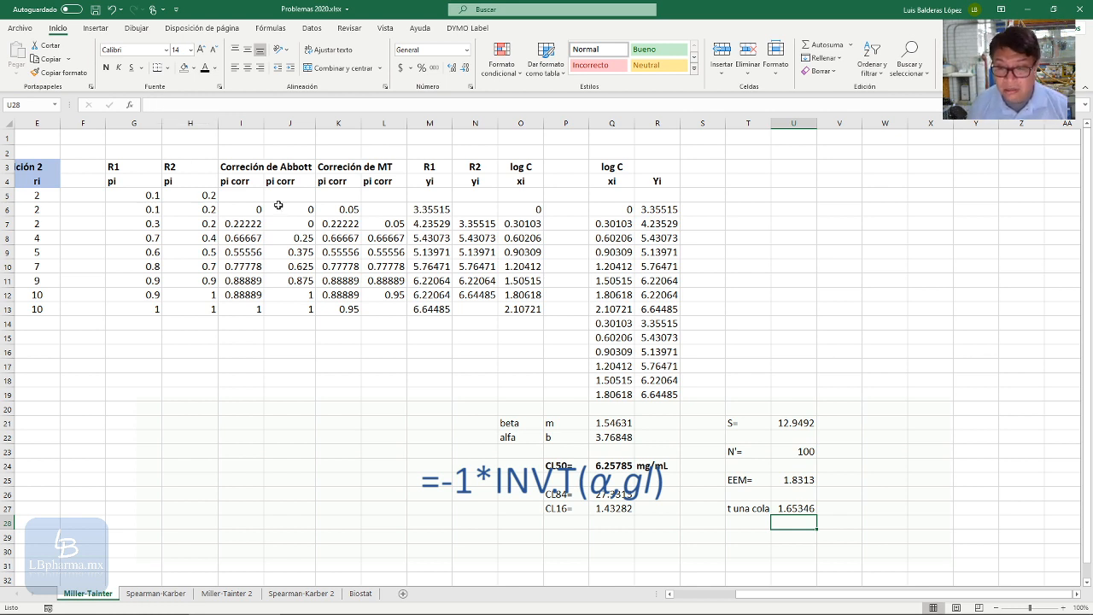
Step: Enter the label t dos colas in cell T28, below the one-tailed t label
{"action": "left_click", "coordinate": [747, 523]}
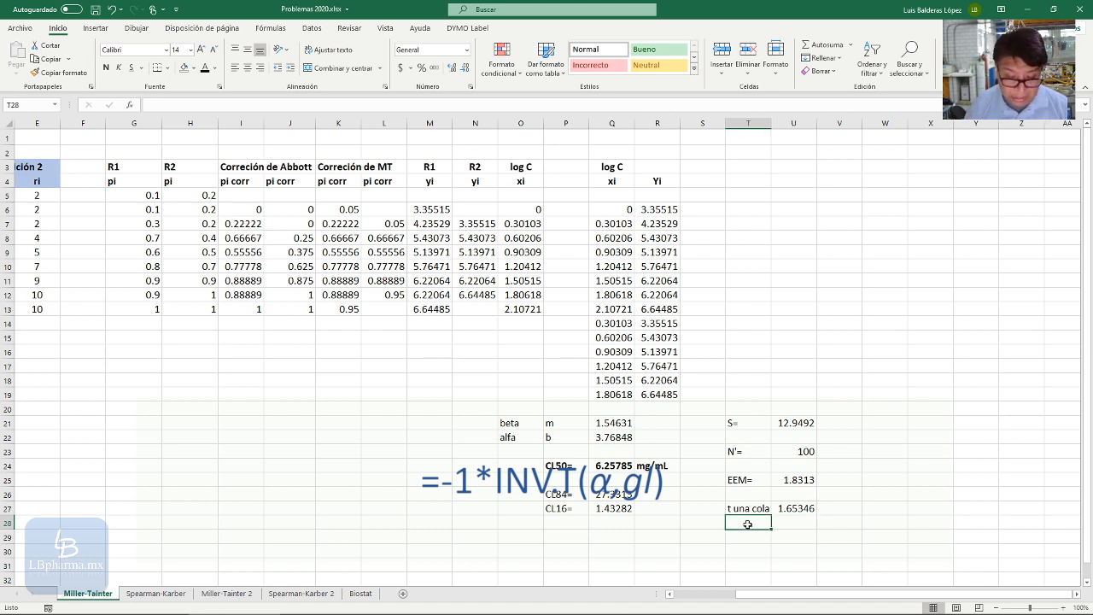
{"action": "type", "text": "t dos co"}
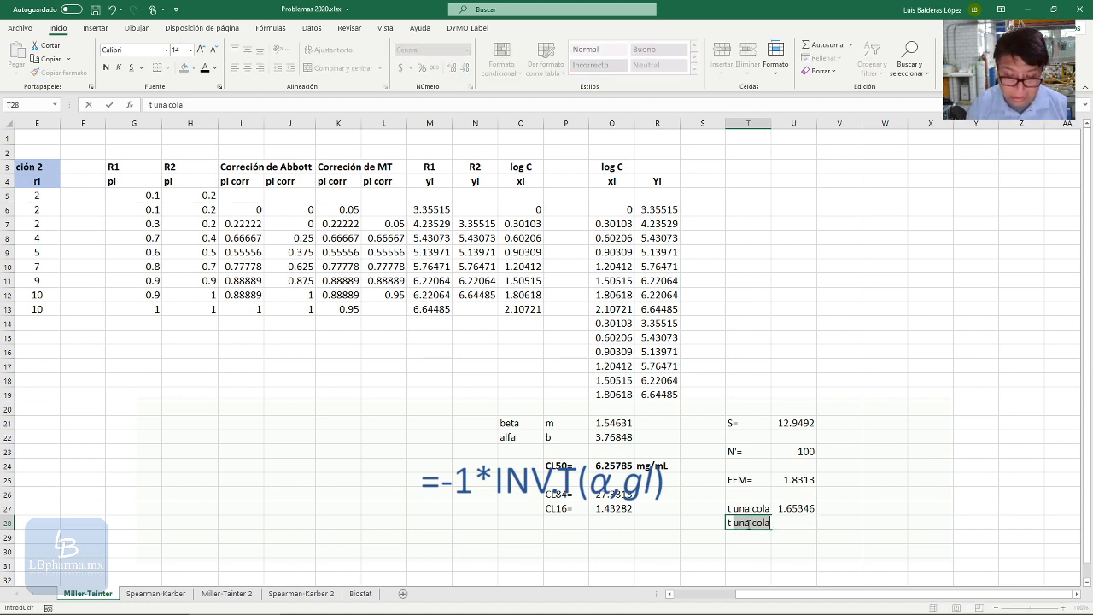
{"action": "type", "text": "las"}
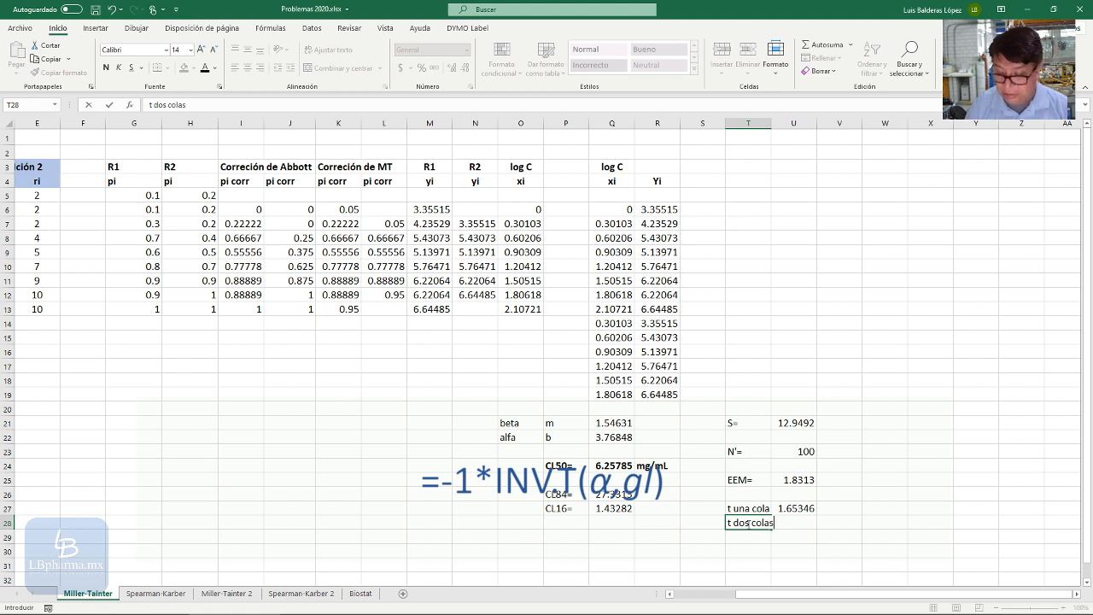
{"action": "key", "text": "Tab"}
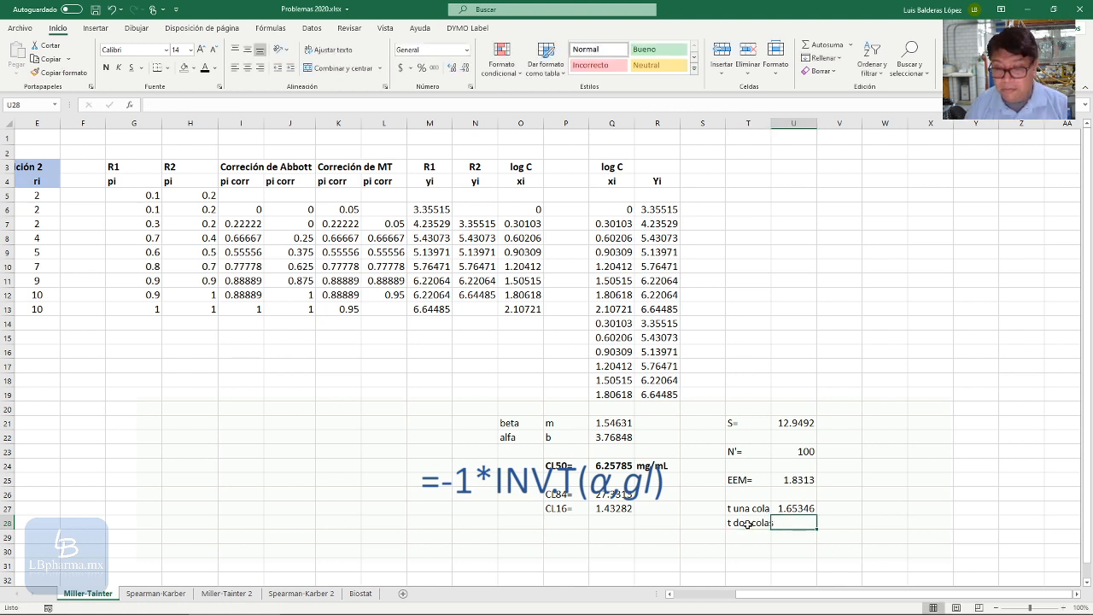
Step: Calculate the two-tailed t value in cell U28 with the formula =INV.T.2C(0.05,178)
{"action": "type", "text": "="}
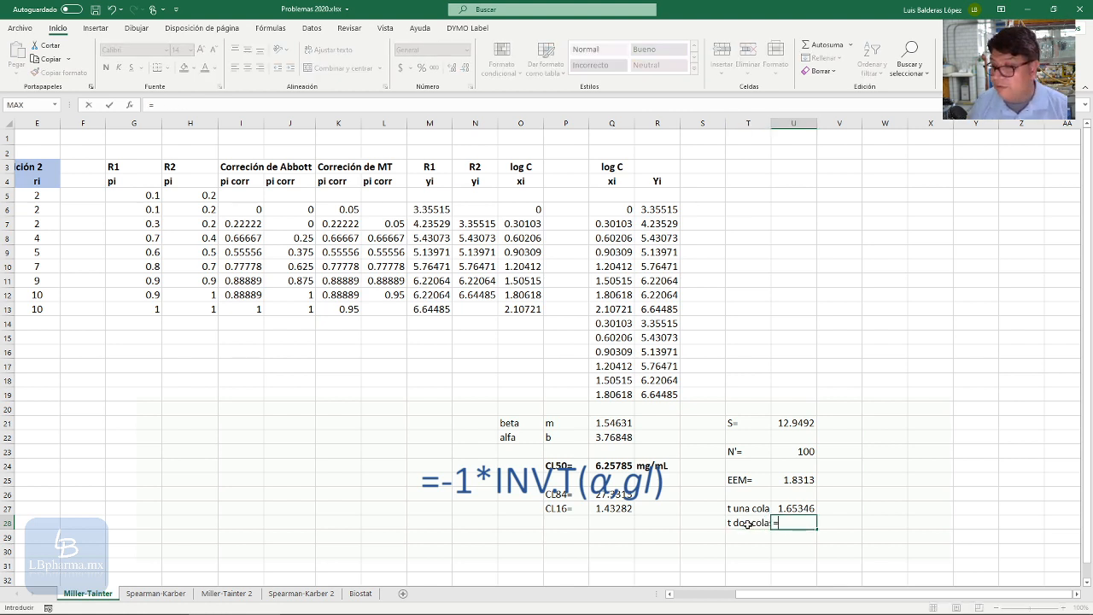
{"action": "left_click", "coordinate": [606, 502]}
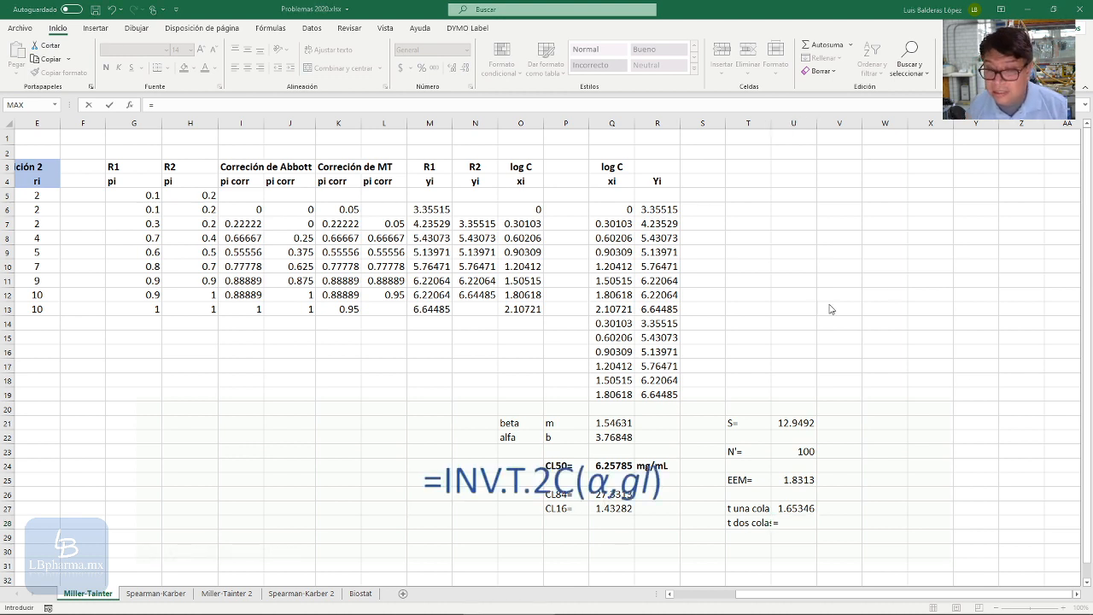
{"action": "left_click", "coordinate": [798, 523]}
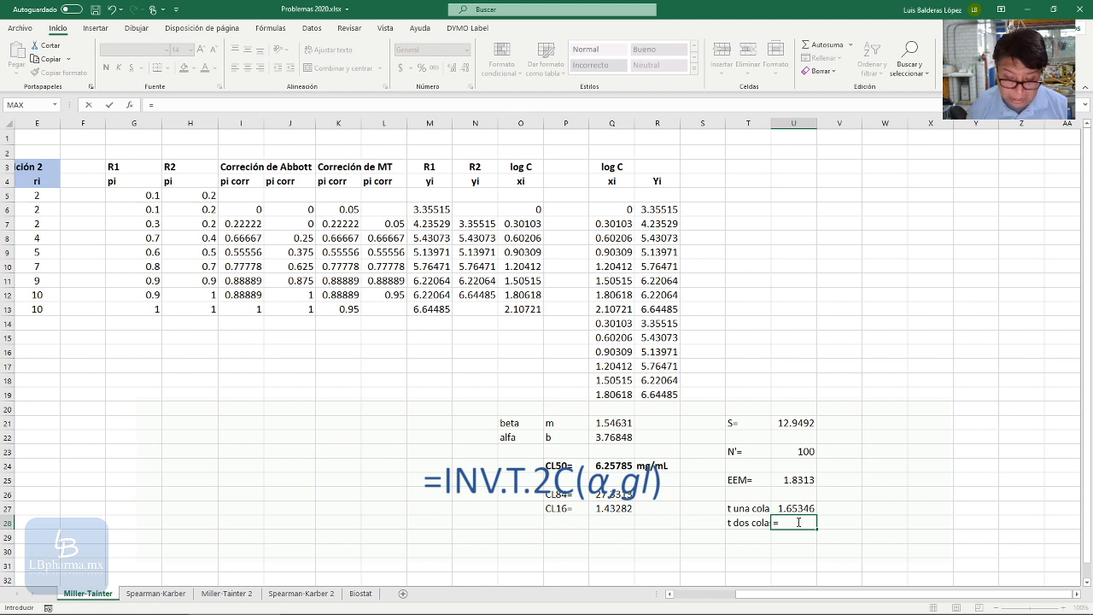
{"action": "type", "text": "inv"}
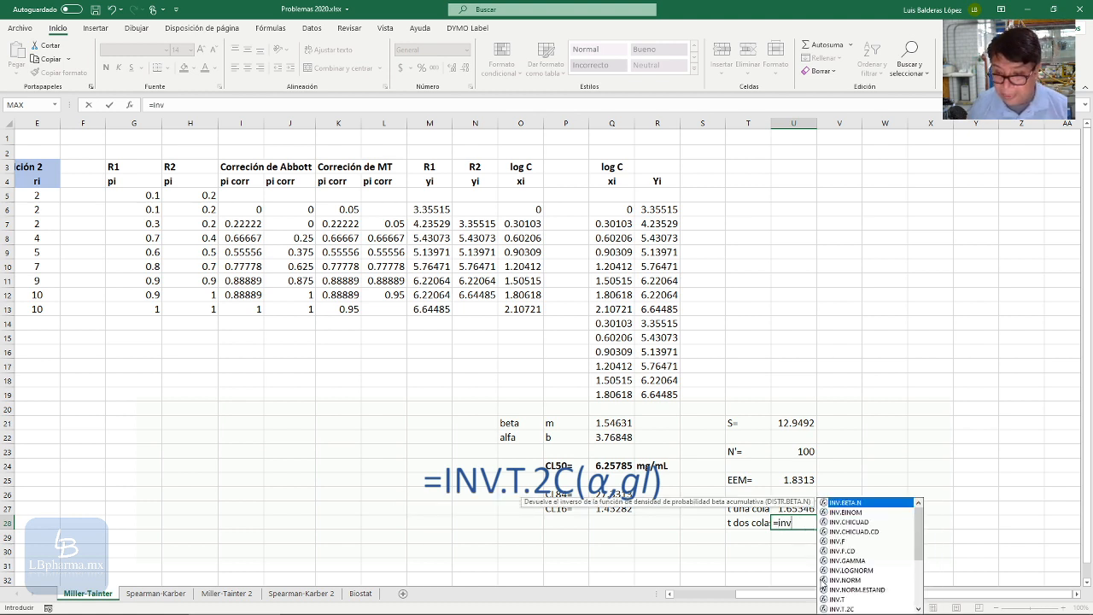
{"action": "double_click", "coordinate": [845, 608]}
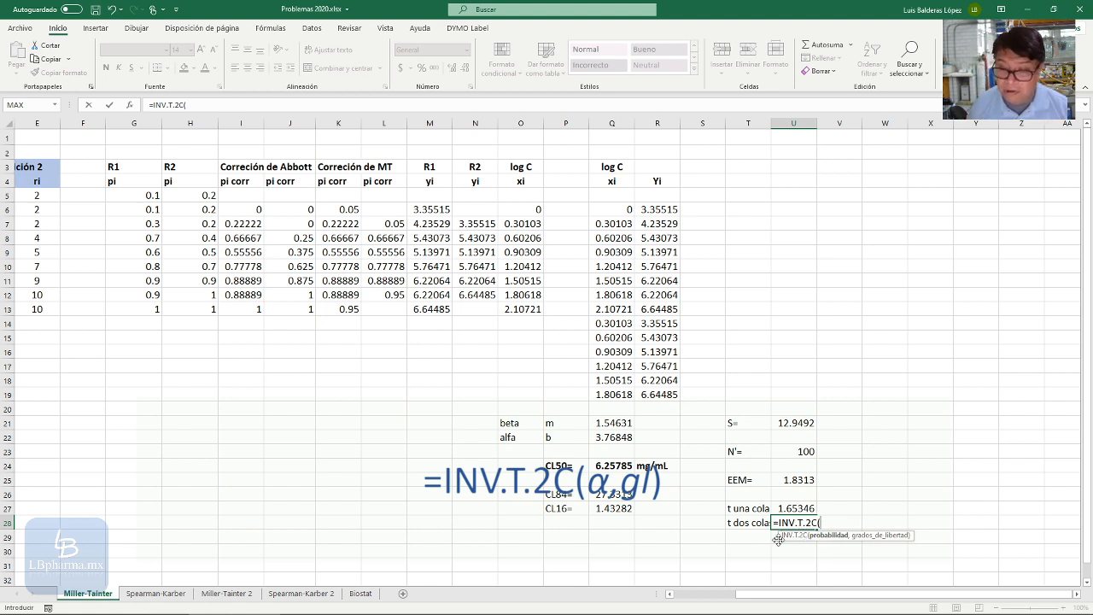
{"action": "type", "text": "0.05"}
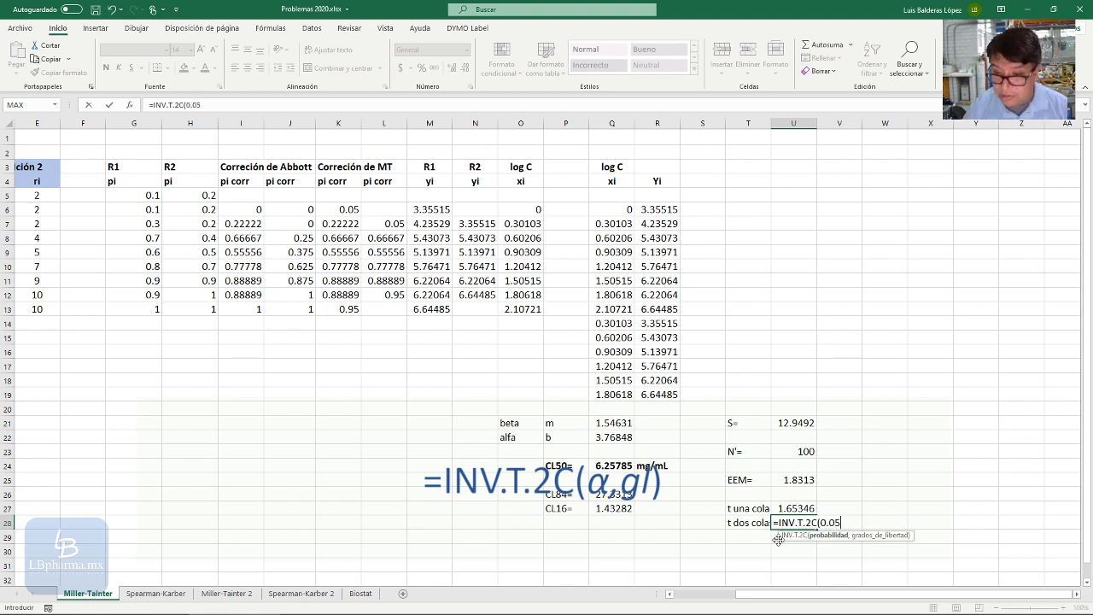
{"action": "type", "text": ","}
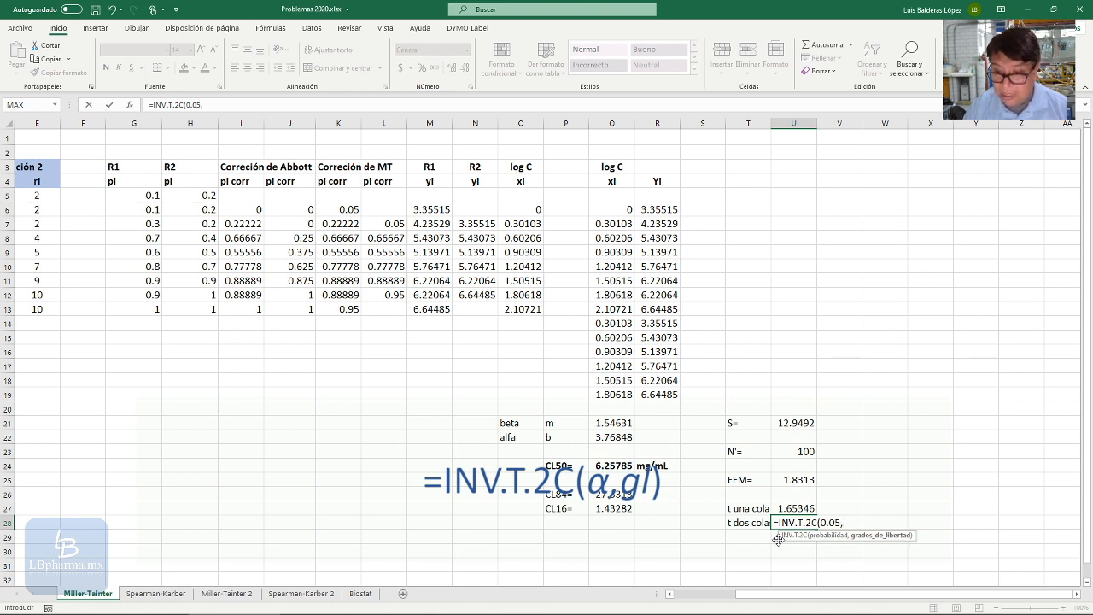
{"action": "type", "text": "1"}
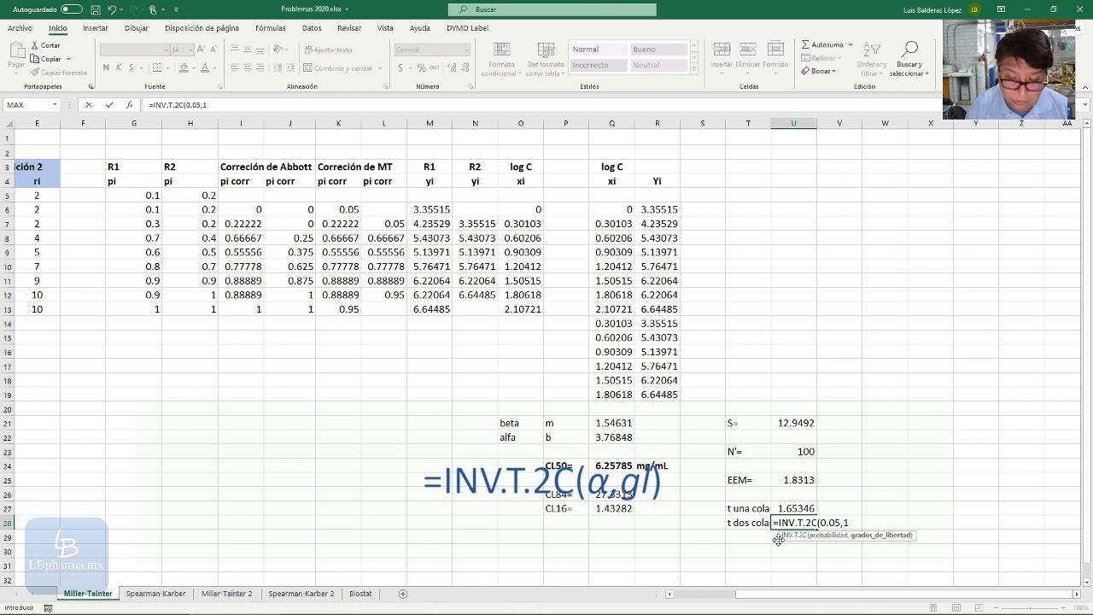
{"action": "type", "text": "78)"}
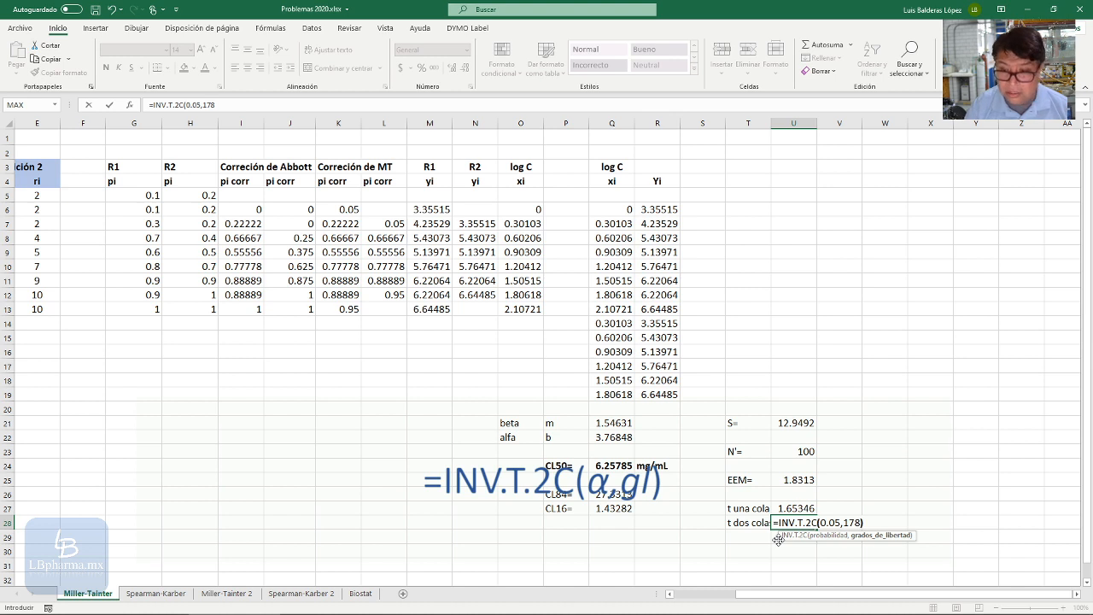
{"action": "key", "text": "Return"}
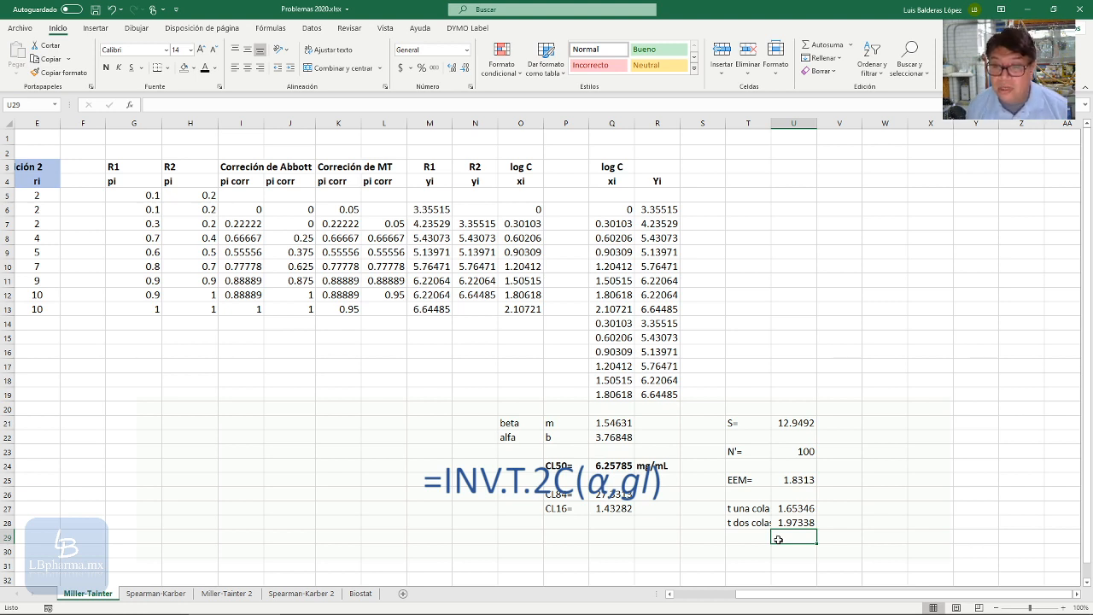
Step: Make the t dos colas label and its value in cells T28:U28 bold
{"action": "left_click_drag", "start_coordinate": [739, 524], "coordinate": [802, 525]}
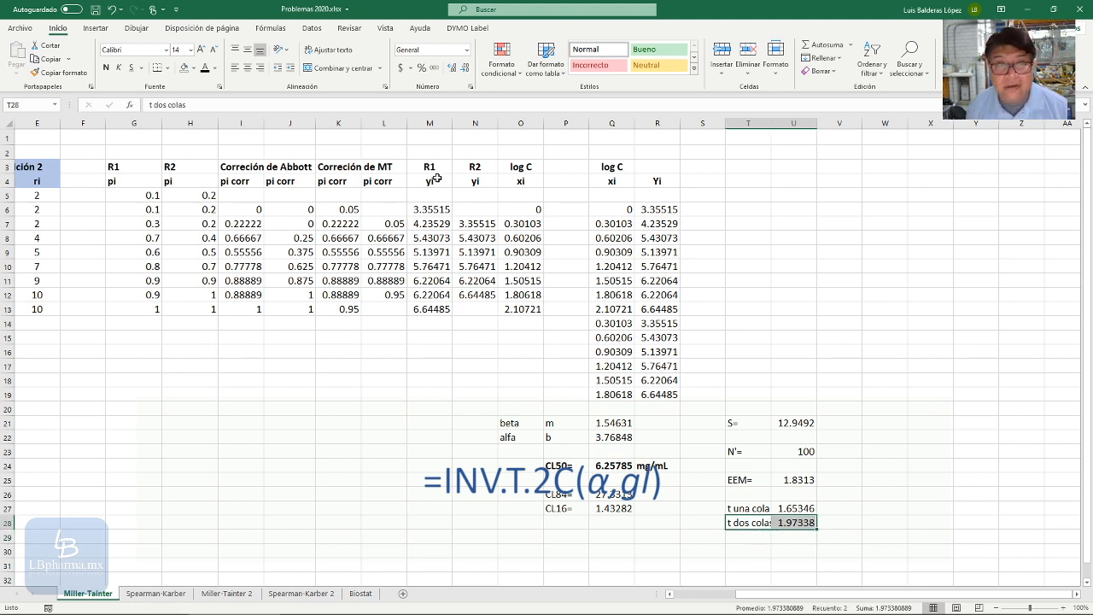
{"action": "left_click", "coordinate": [106, 68]}
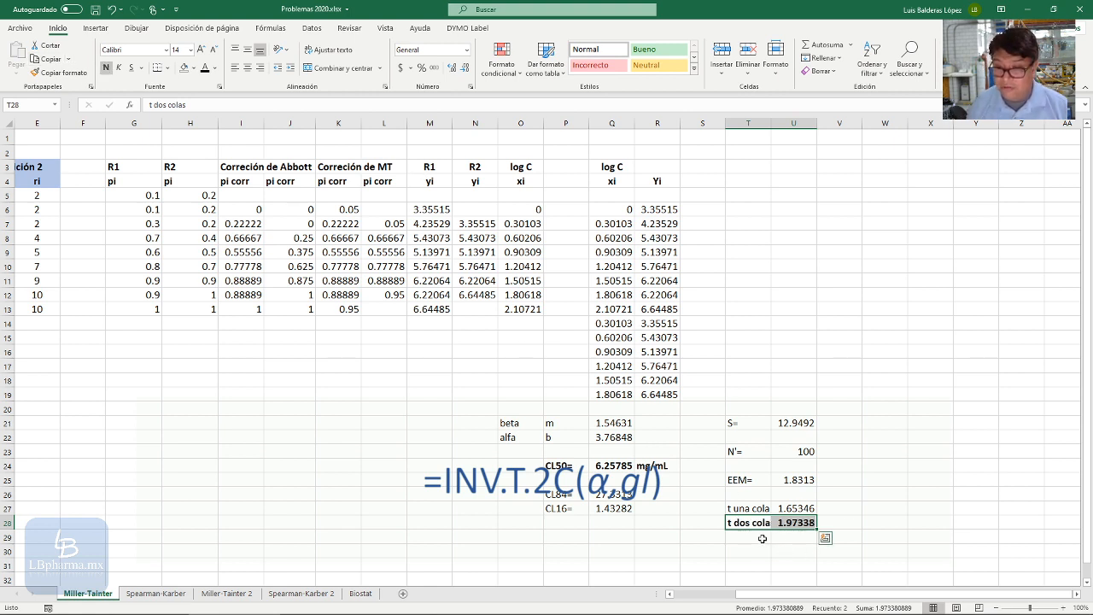
{"action": "left_click", "coordinate": [762, 539]}
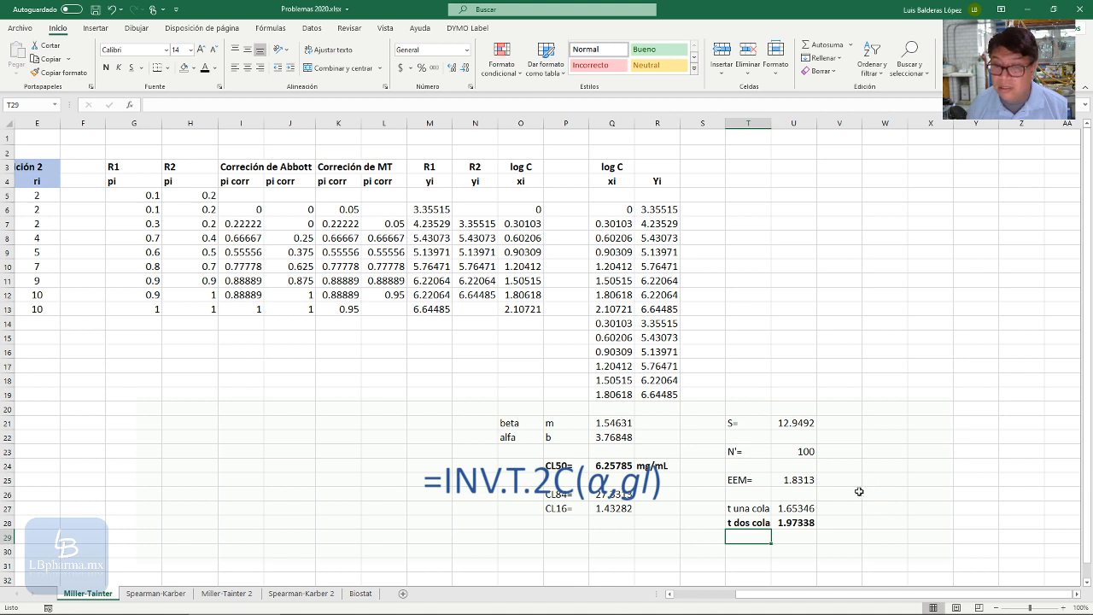
Step: Enter the confidence limit labels LIC= in cell W23 and LSC= in cell W25
{"action": "left_click", "coordinate": [877, 452]}
{"action": "type", "text": "L"}
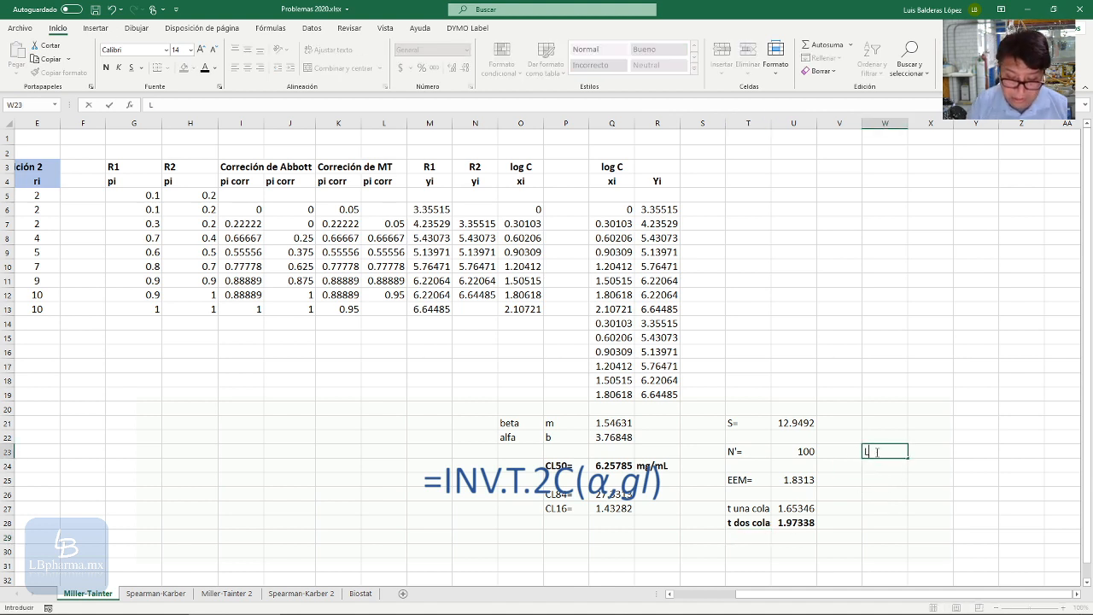
{"action": "type", "text": "IC"}
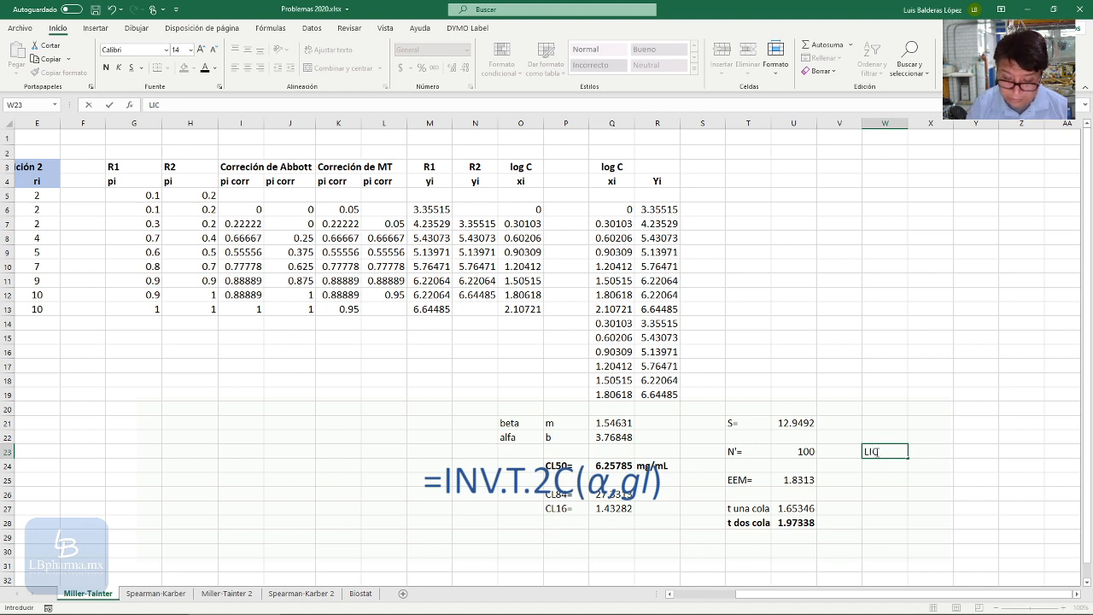
{"action": "type", "text": "="}
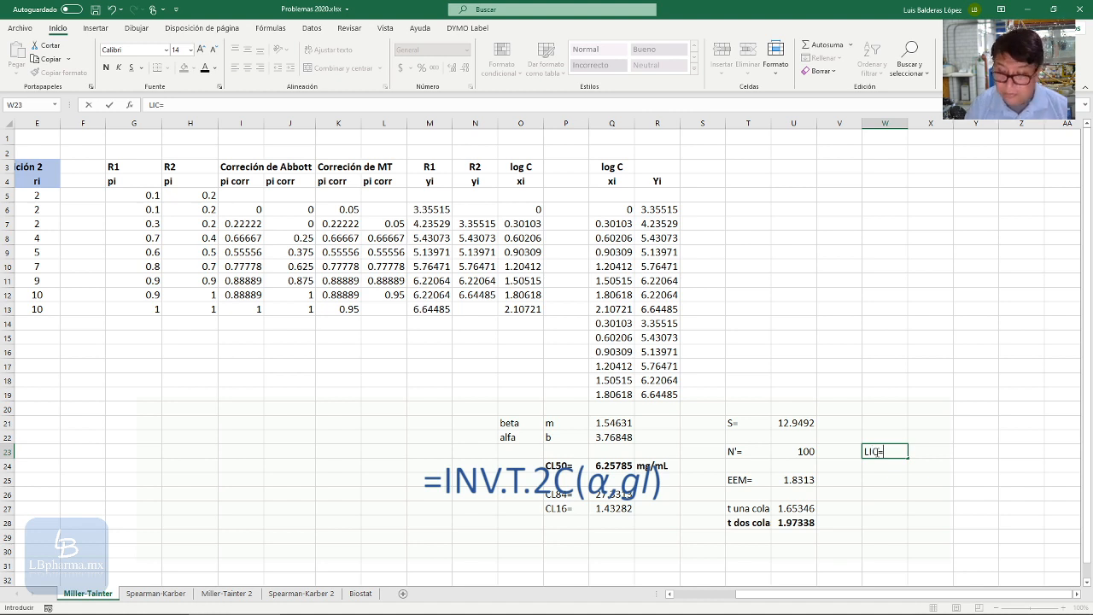
{"action": "key", "text": "Return"}
{"action": "key", "text": "Return"}
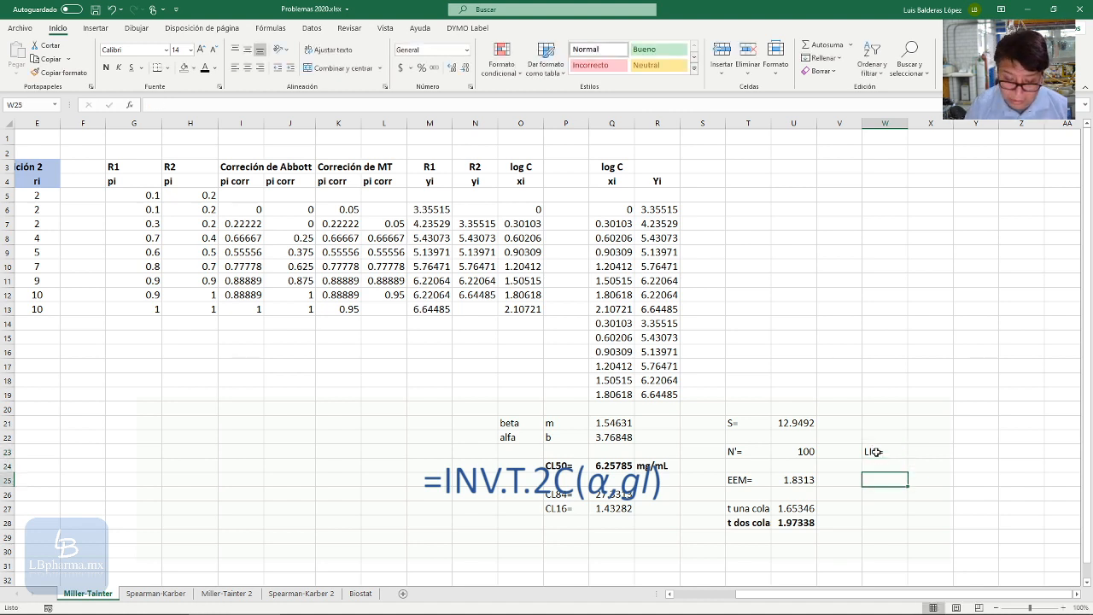
{"action": "type", "text": "LSC"}
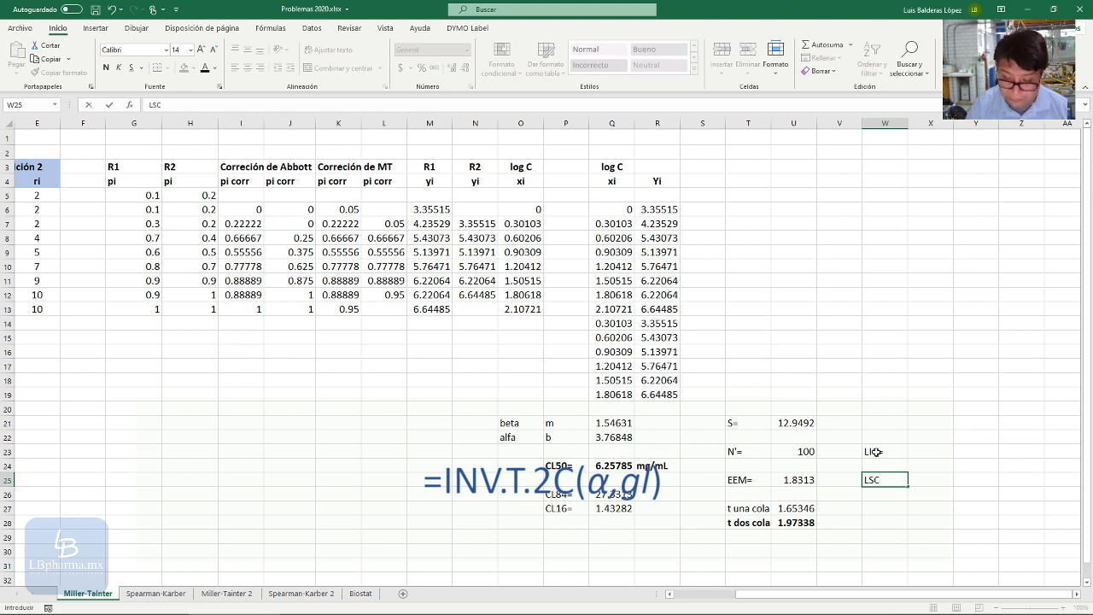
{"action": "type", "text": "="}
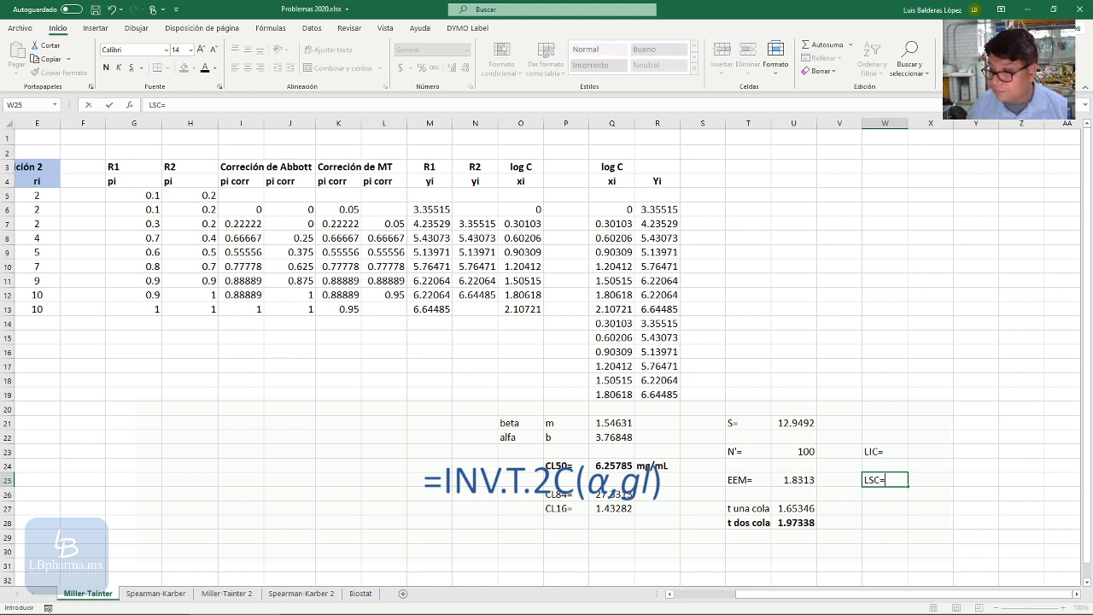
{"action": "left_click", "coordinate": [541, 522]}
{"action": "left_click", "coordinate": [541, 502]}
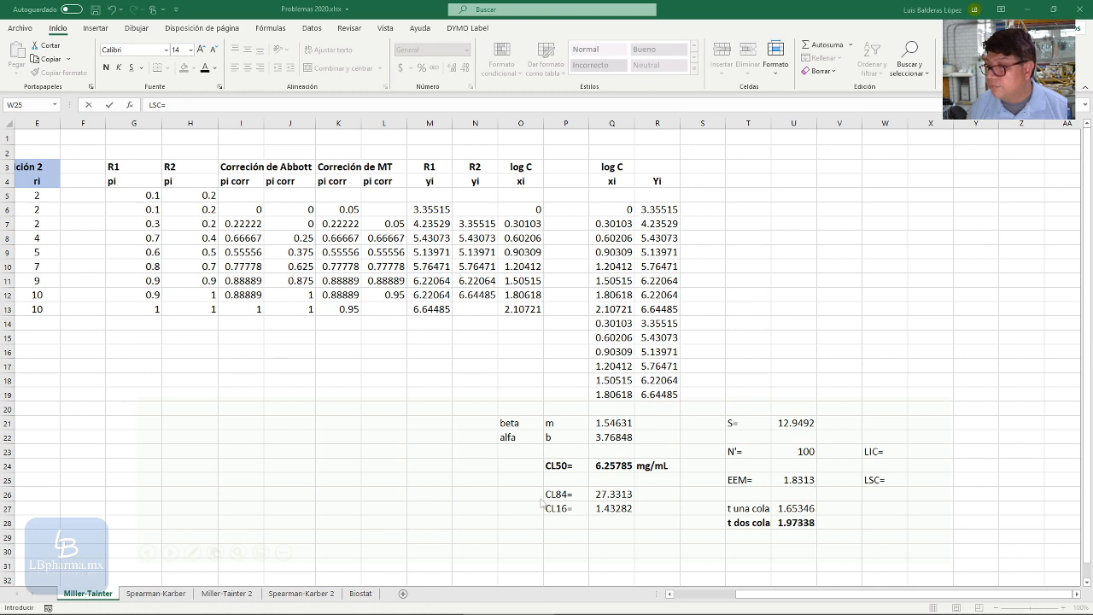
{"action": "left_click", "coordinate": [542, 503]}
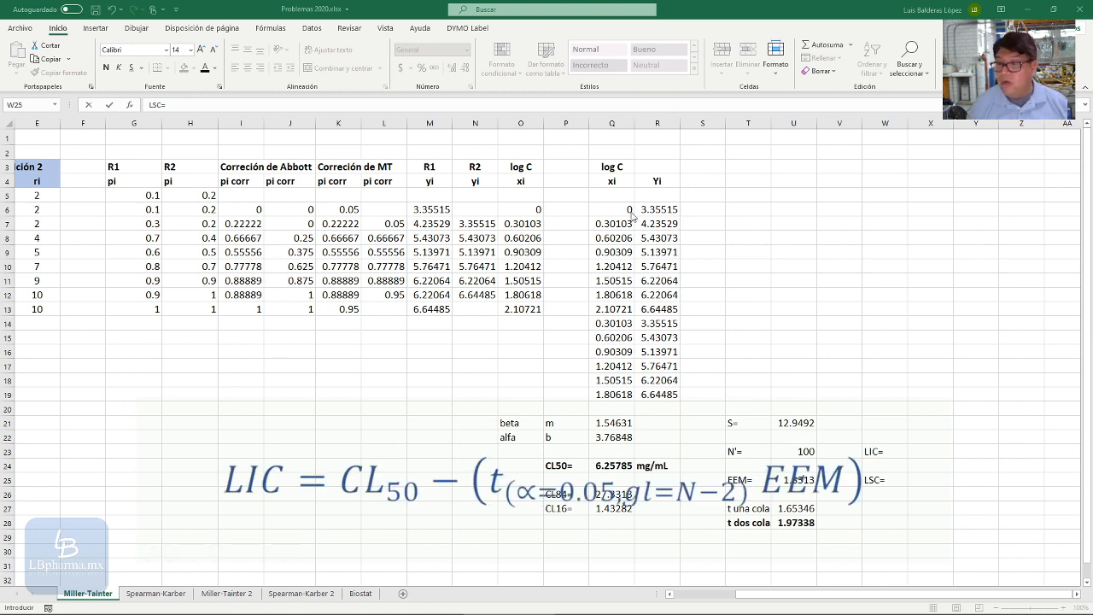
Step: Calculate the lower confidence limit in cell X23 with the formula =Q24-(U28*U25)
{"action": "left_click", "coordinate": [926, 450]}
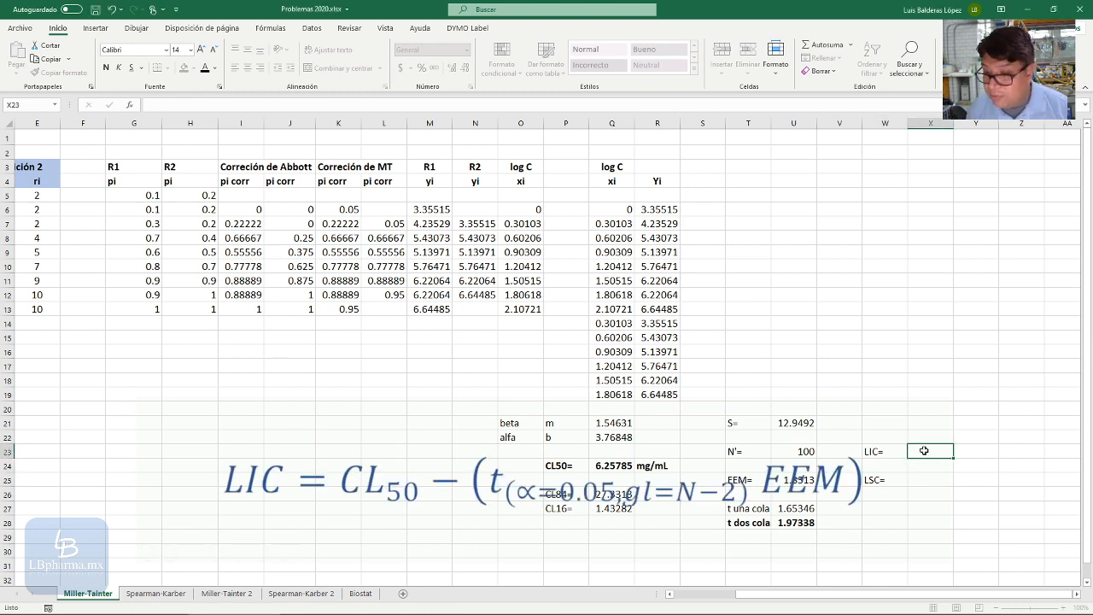
{"action": "type", "text": "="}
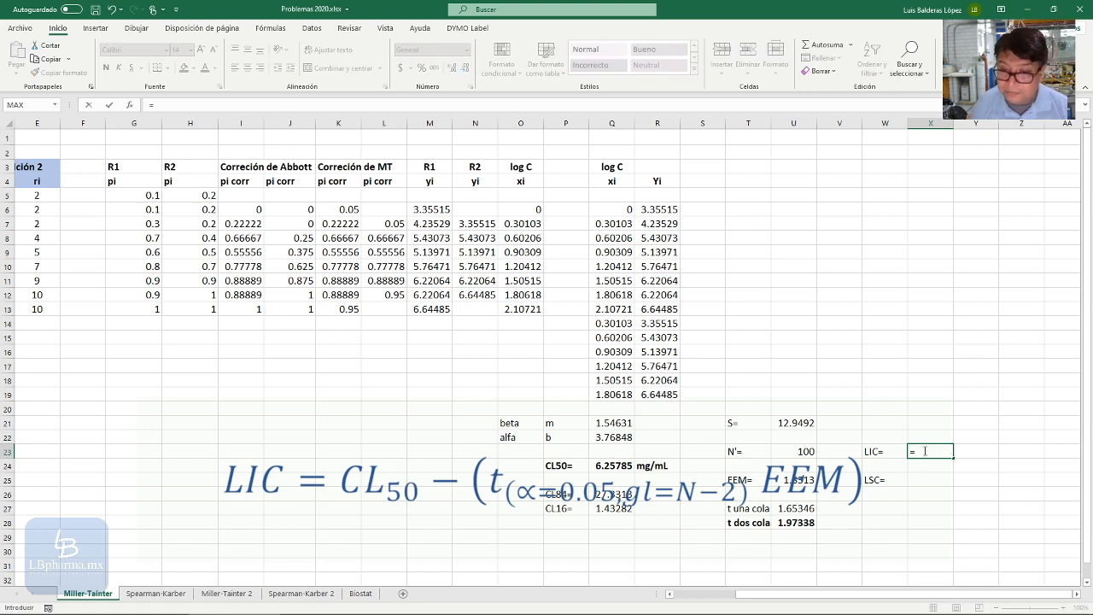
{"action": "left_click", "coordinate": [607, 467]}
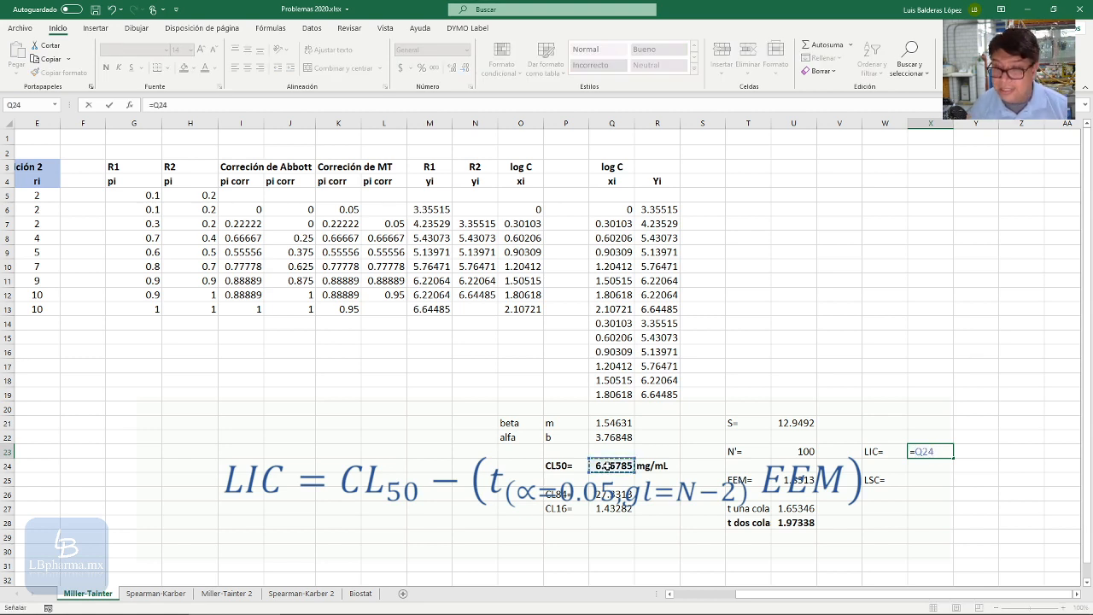
{"action": "type", "text": "-"}
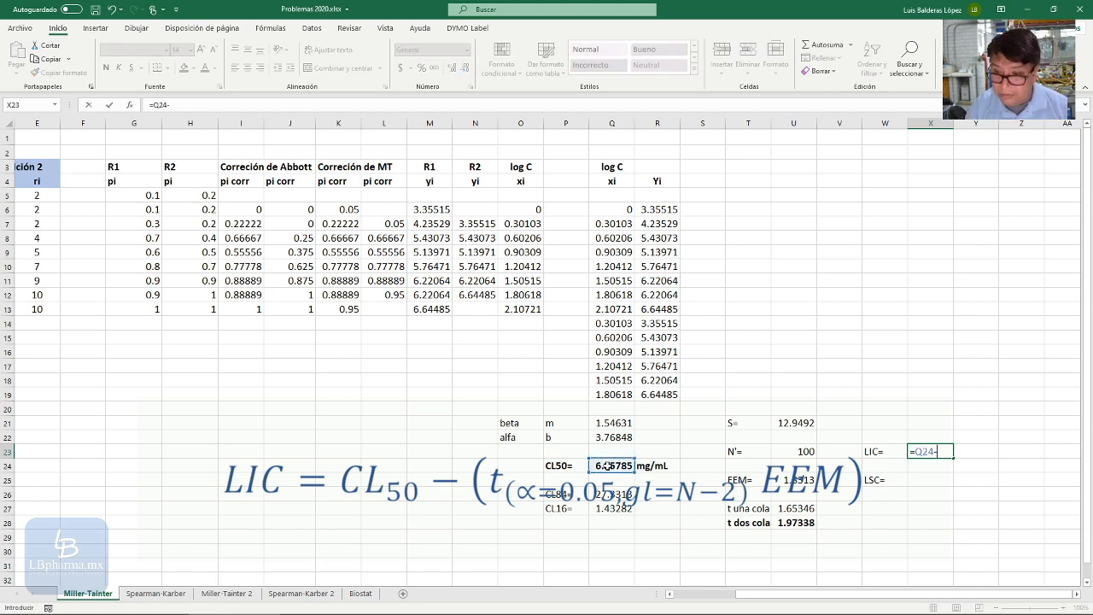
{"action": "type", "text": "("}
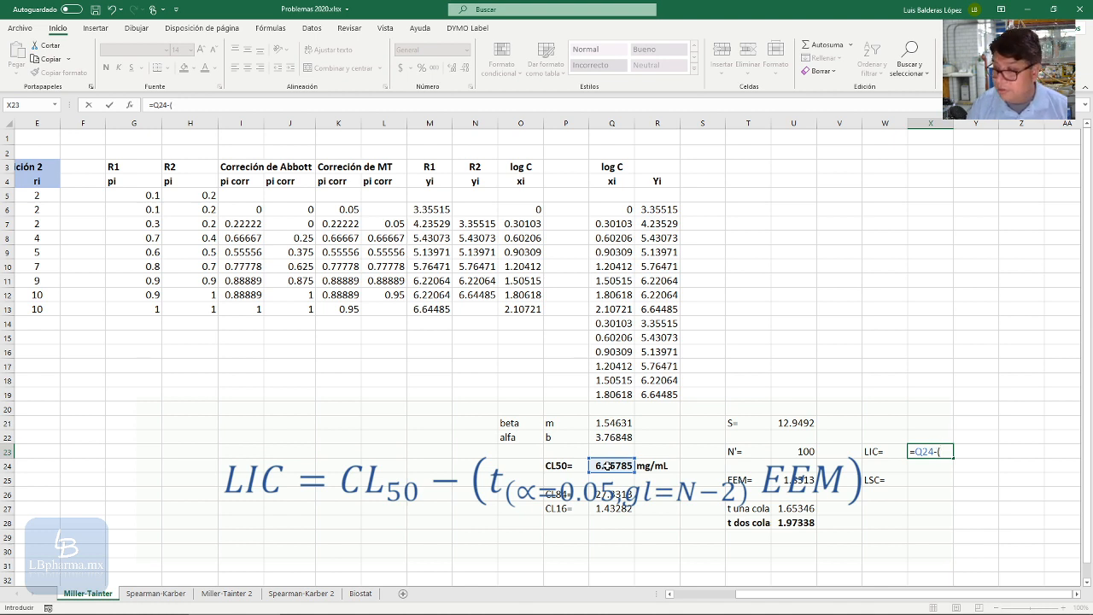
{"action": "left_click", "coordinate": [796, 522]}
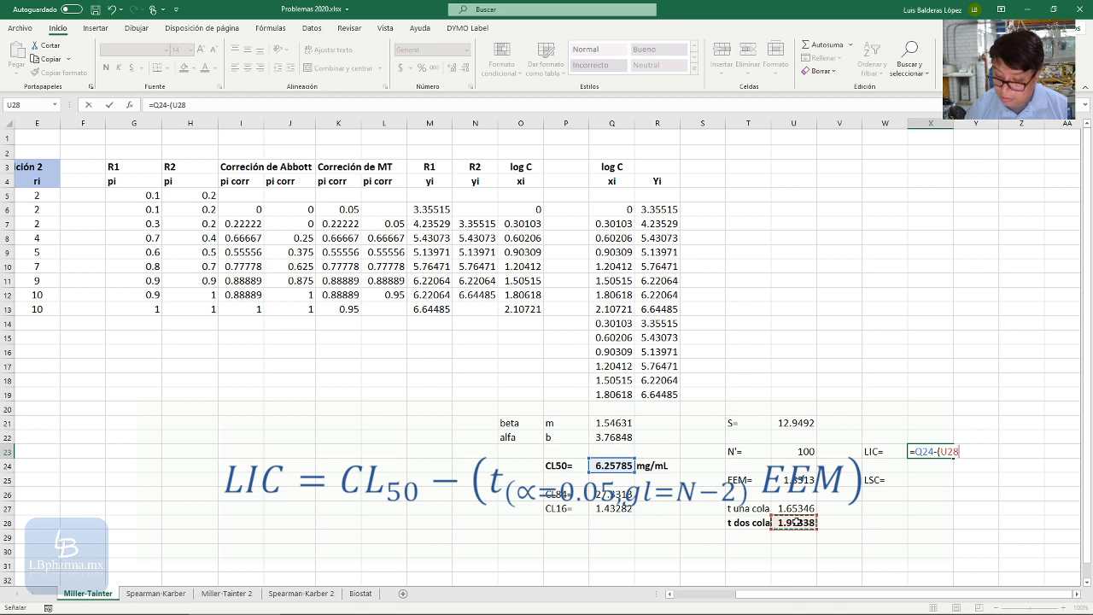
{"action": "type", "text": "*"}
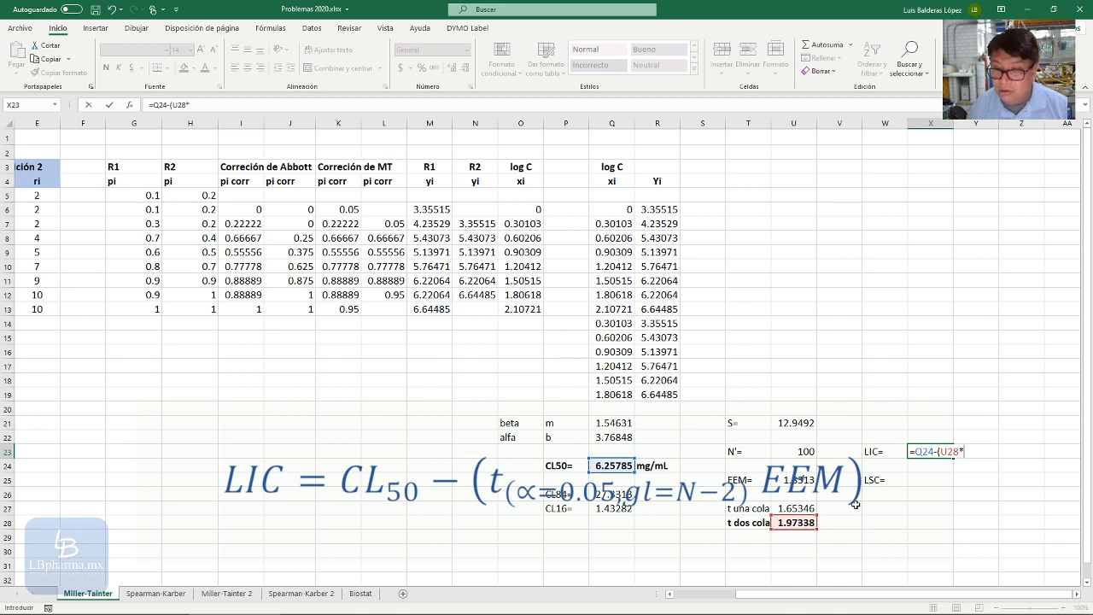
{"action": "left_click", "coordinate": [795, 480]}
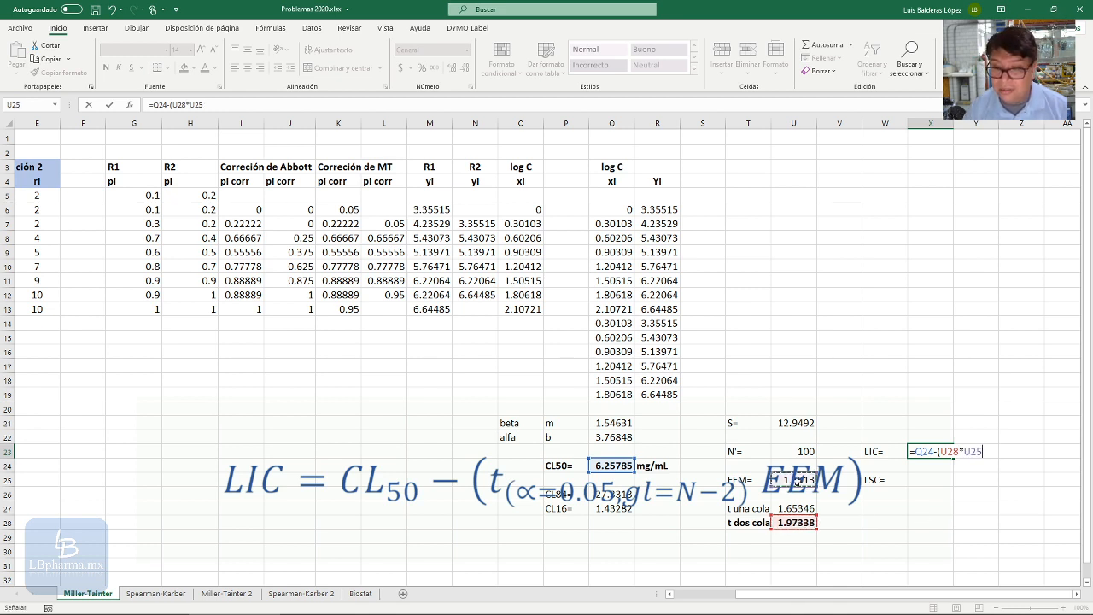
{"action": "type", "text": ")"}
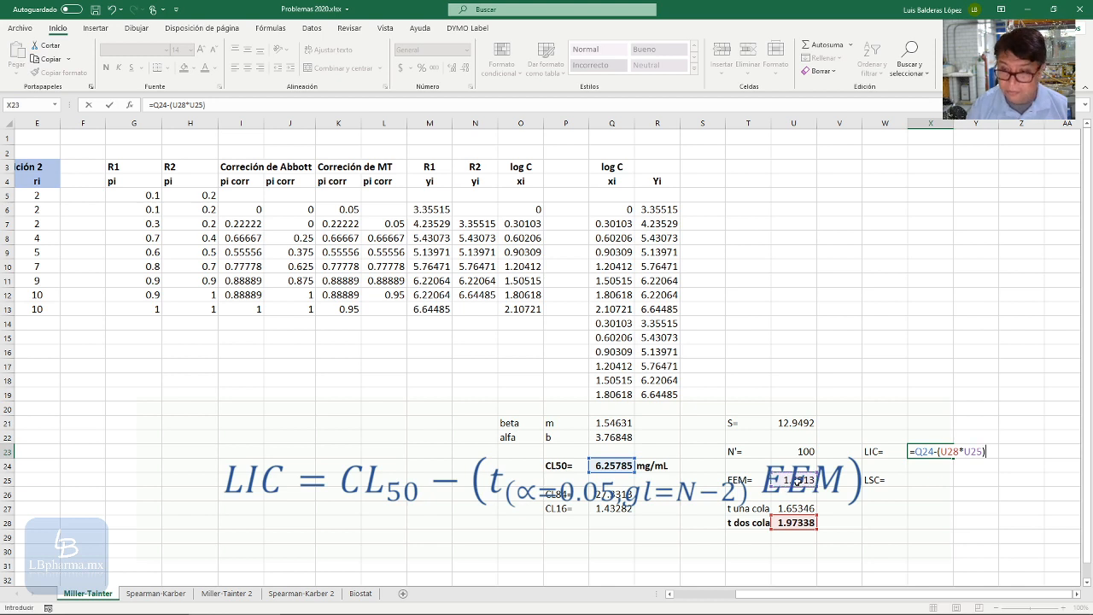
{"action": "key", "text": "Return"}
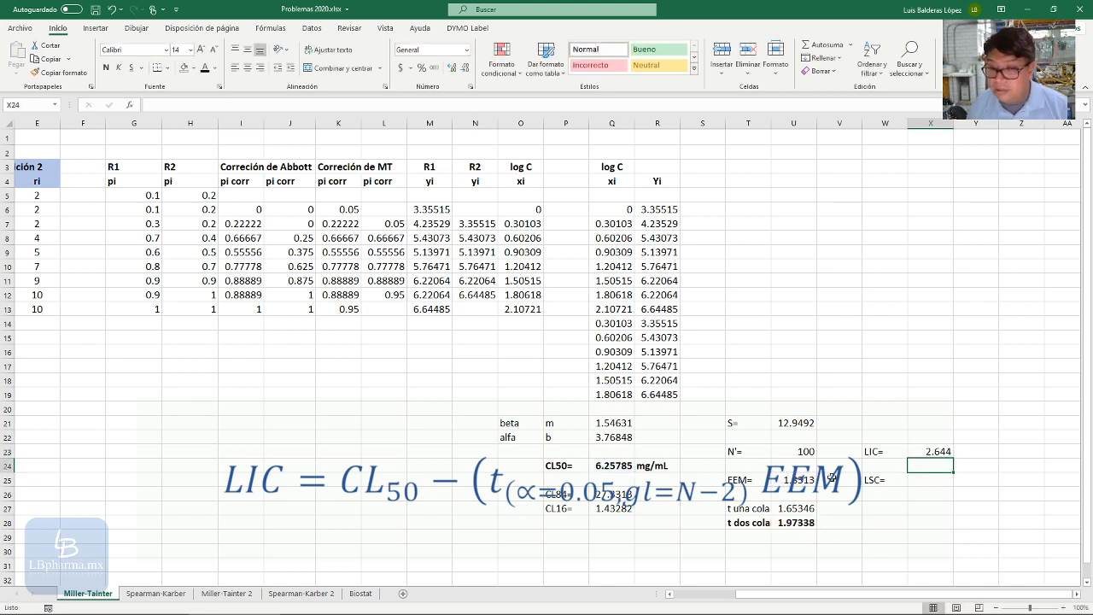
Step: Calculate the upper confidence limit in cell X25 with the formula =Q24+(U28*U25)
{"action": "left_click", "coordinate": [934, 480]}
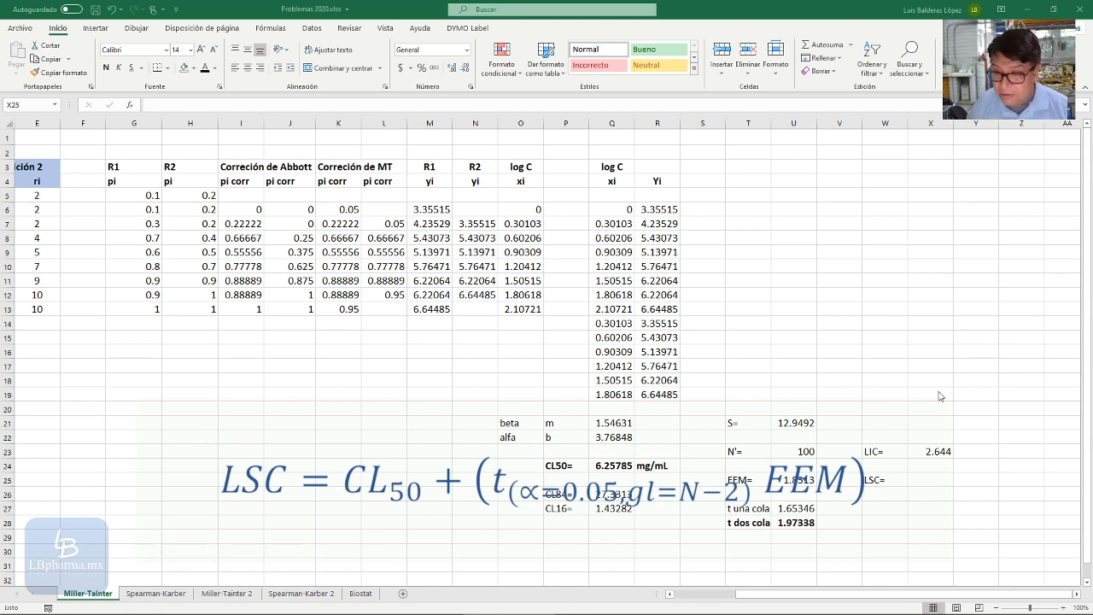
{"action": "left_click", "coordinate": [923, 480]}
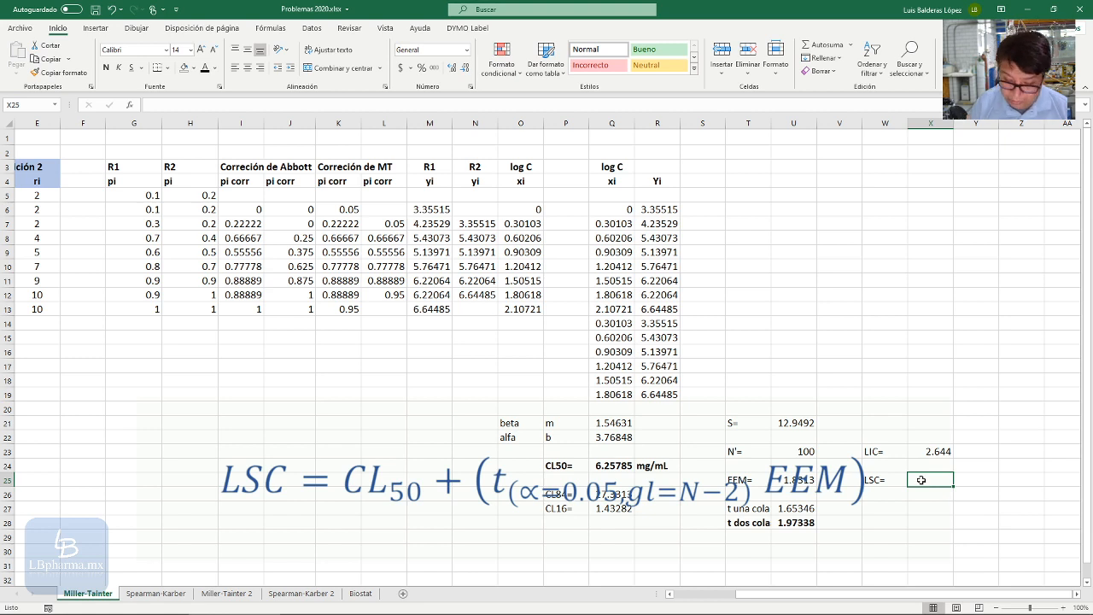
{"action": "type", "text": "="}
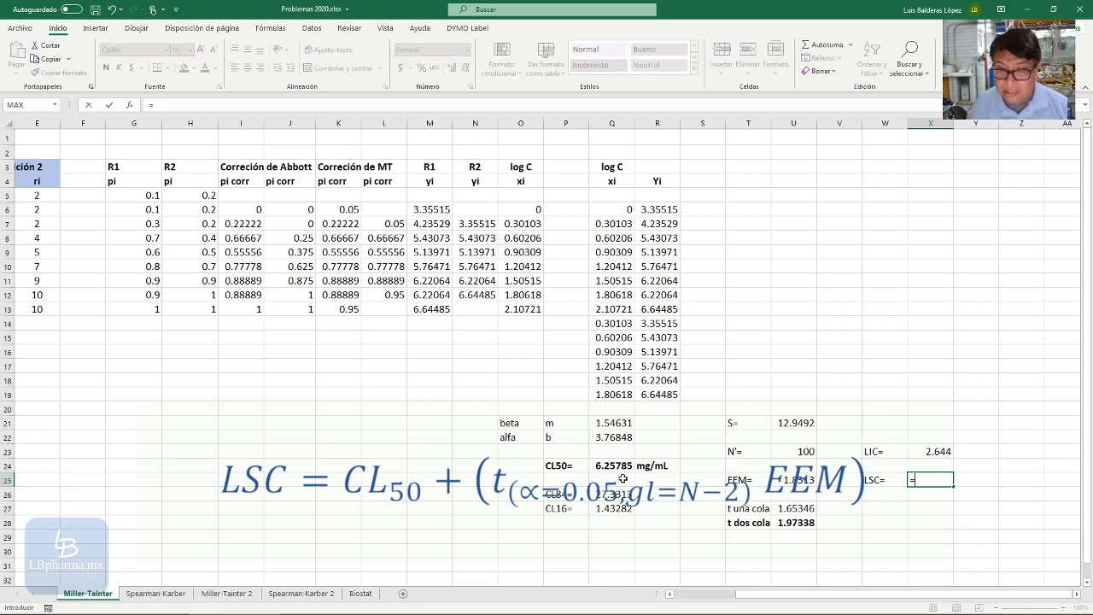
{"action": "left_click", "coordinate": [611, 466]}
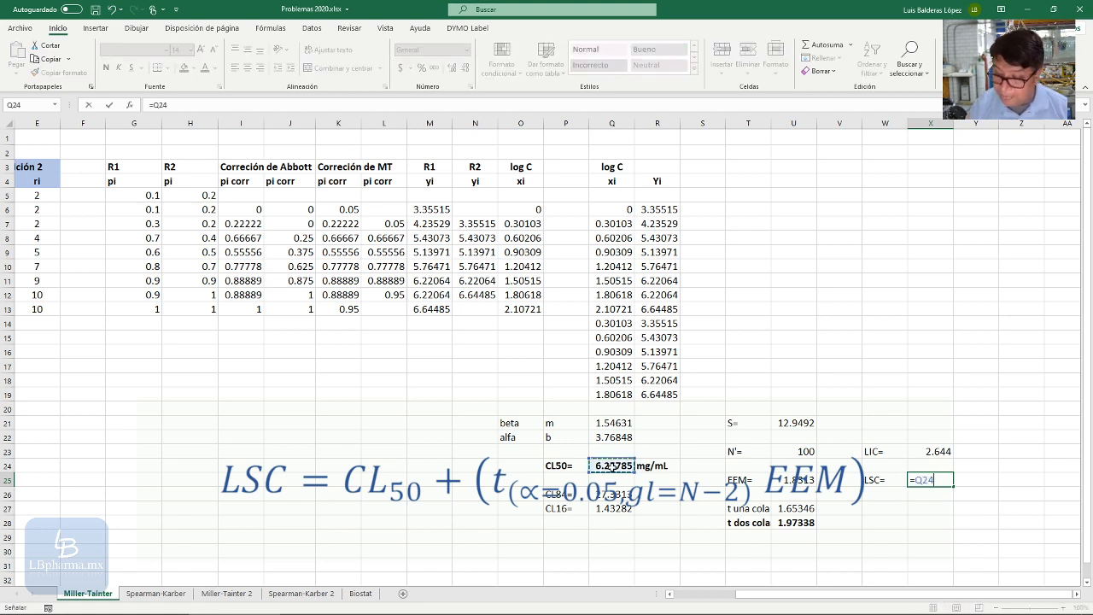
{"action": "type", "text": "+("}
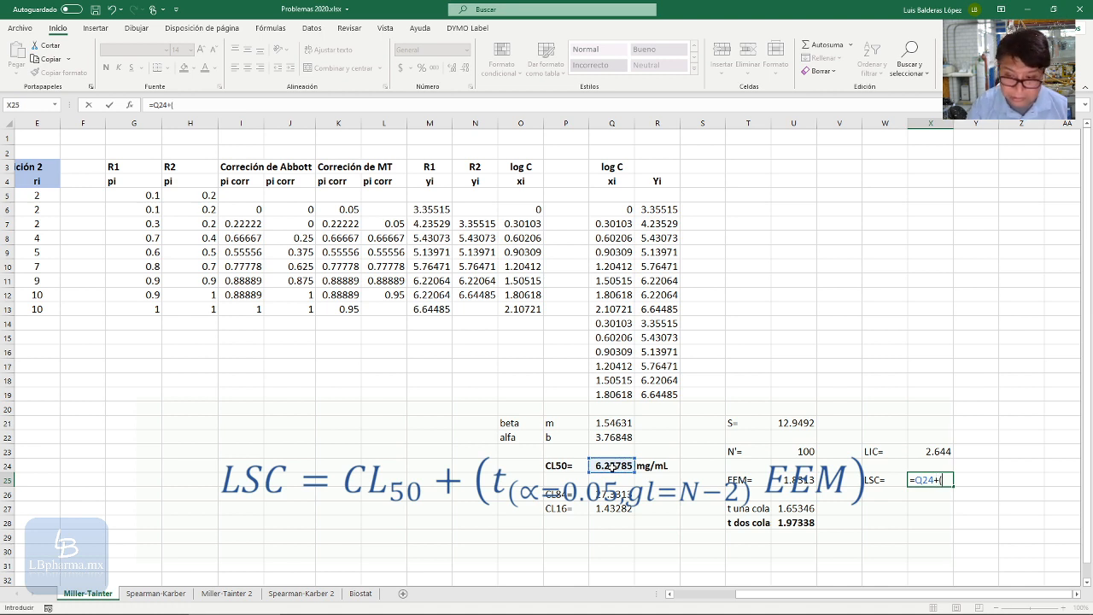
{"action": "left_click", "coordinate": [794, 523]}
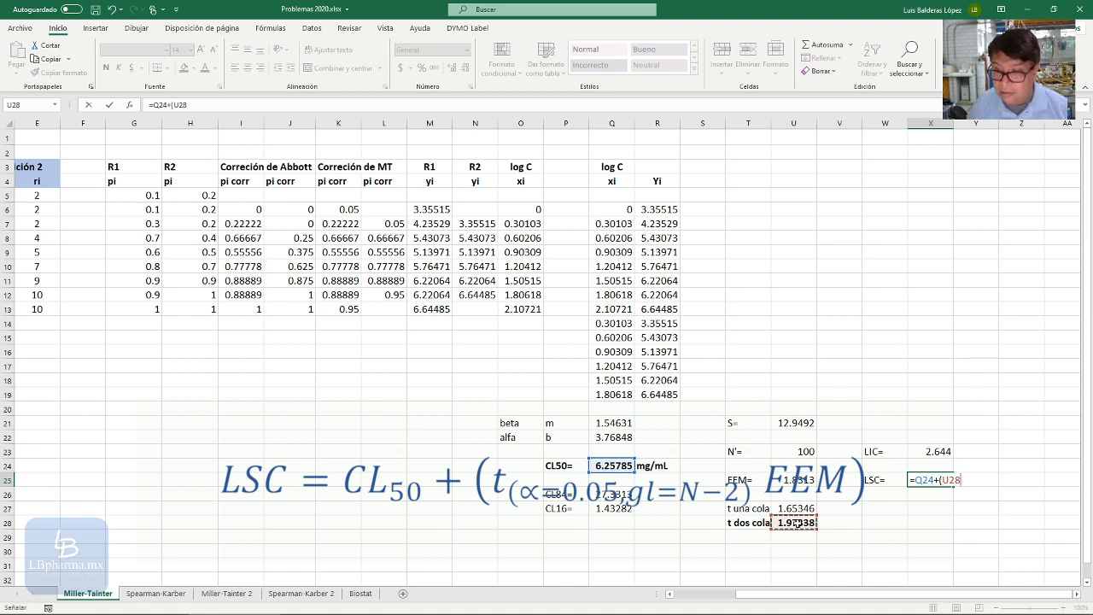
{"action": "type", "text": "*"}
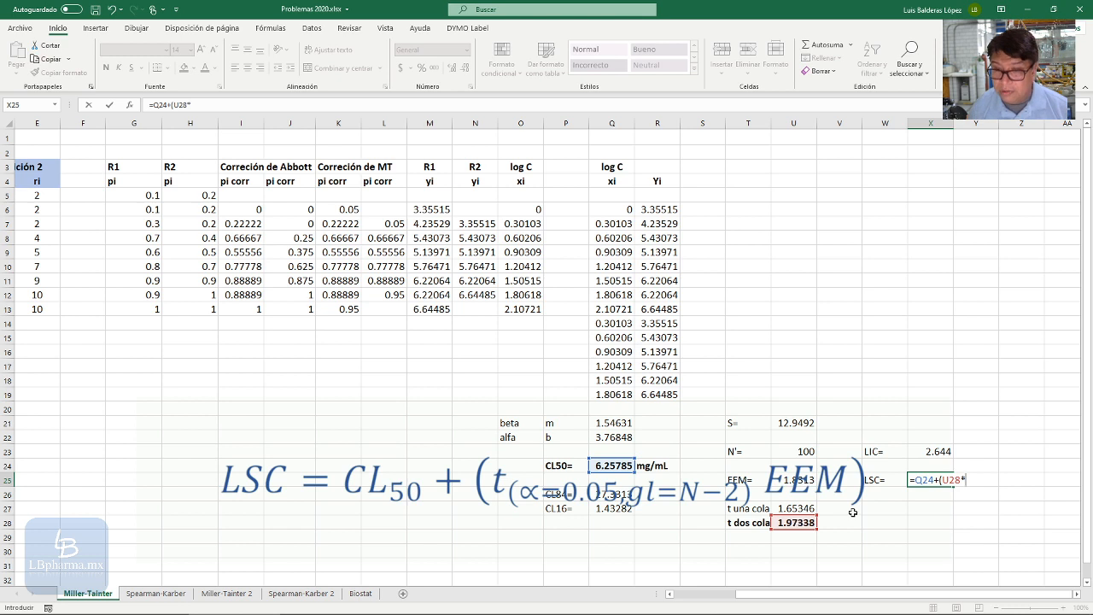
{"action": "left_click", "coordinate": [795, 481]}
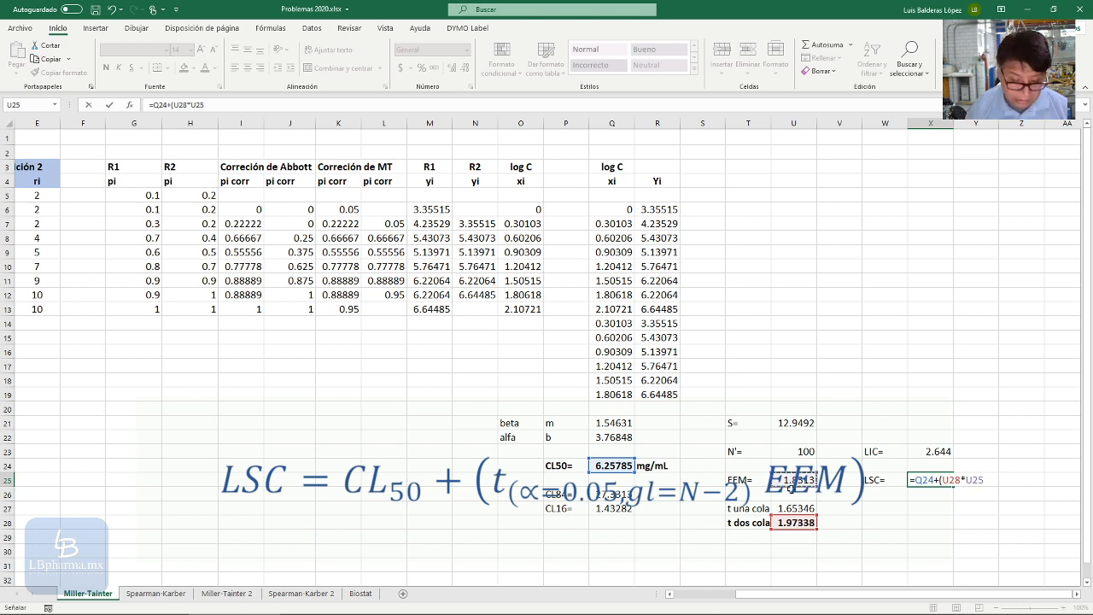
{"action": "type", "text": ")"}
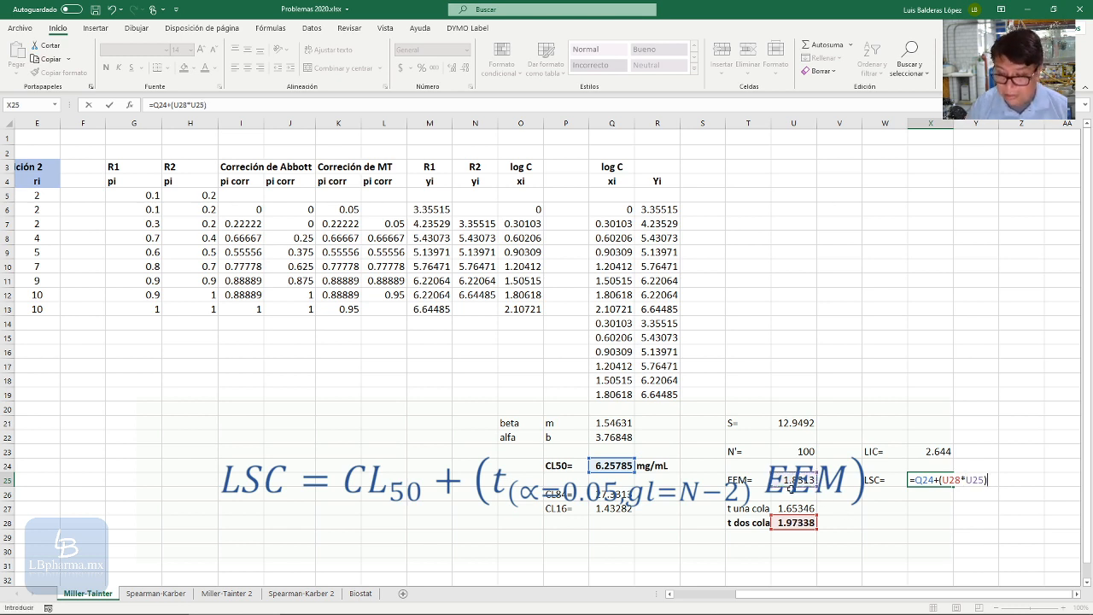
{"action": "key", "text": "Return"}
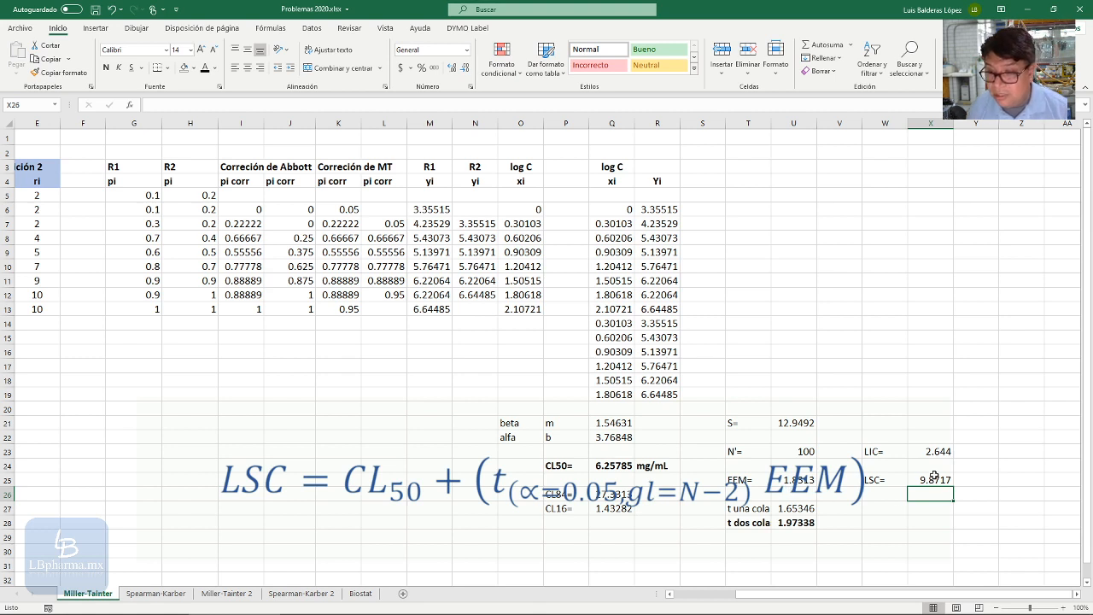
Step: Make the LIC= and LSC= labels and their values in W23:X25 bold
{"action": "left_click_drag", "start_coordinate": [869, 480], "coordinate": [913, 480]}
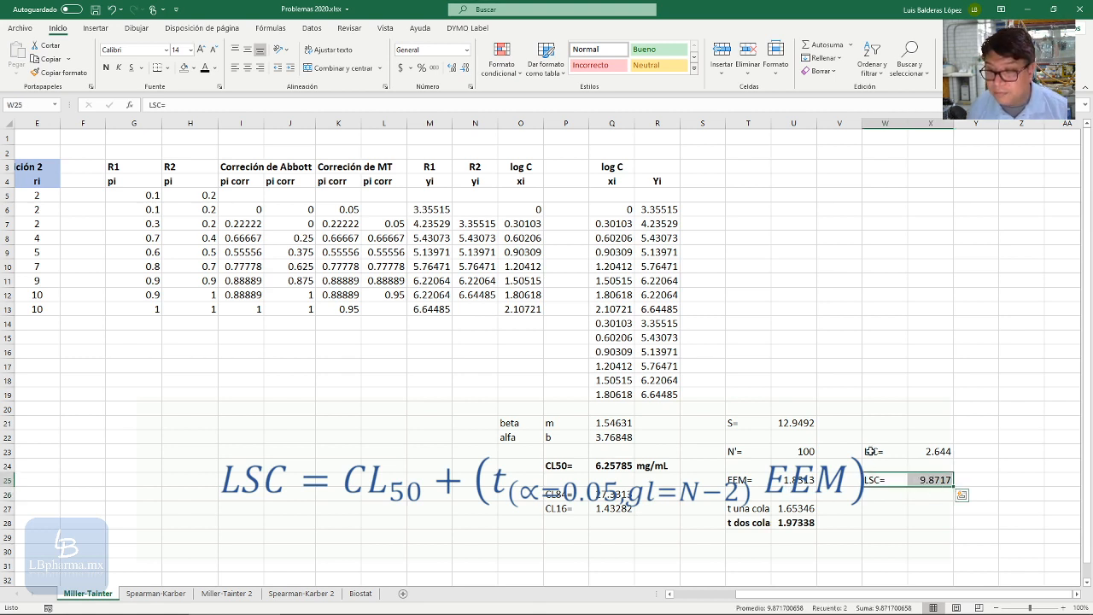
{"action": "left_click_drag", "start_coordinate": [871, 451], "coordinate": [937, 480]}
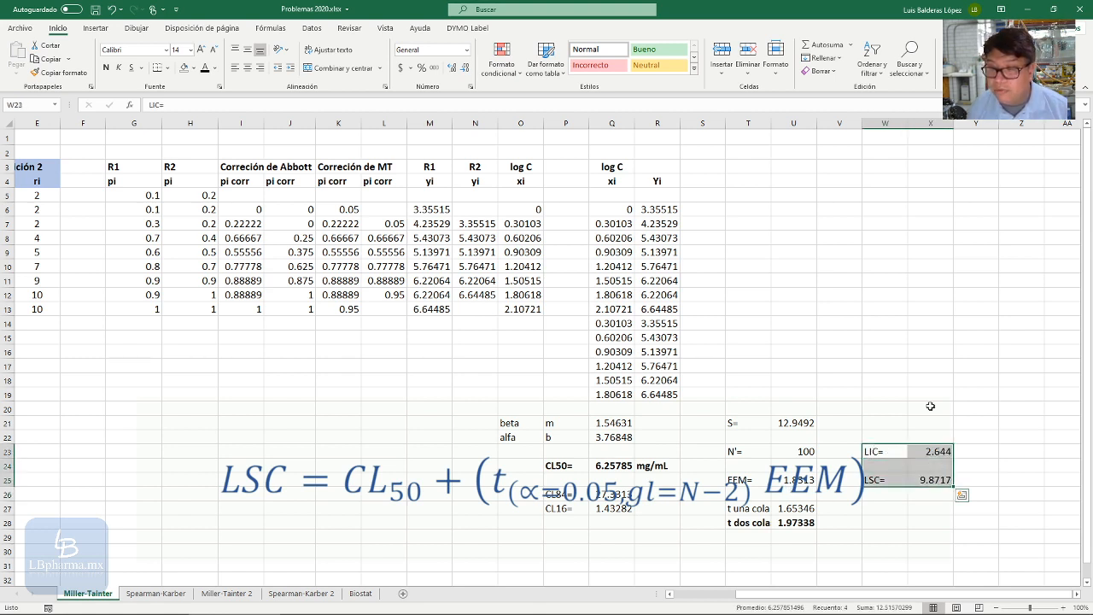
{"action": "left_click", "coordinate": [91, 74]}
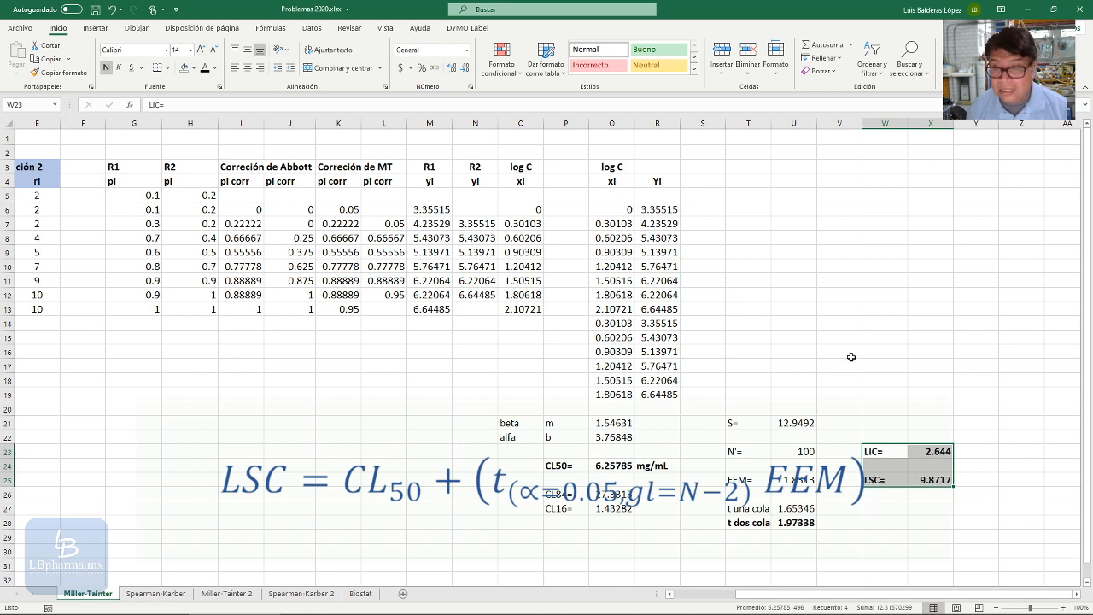
{"action": "left_click", "coordinate": [910, 407]}
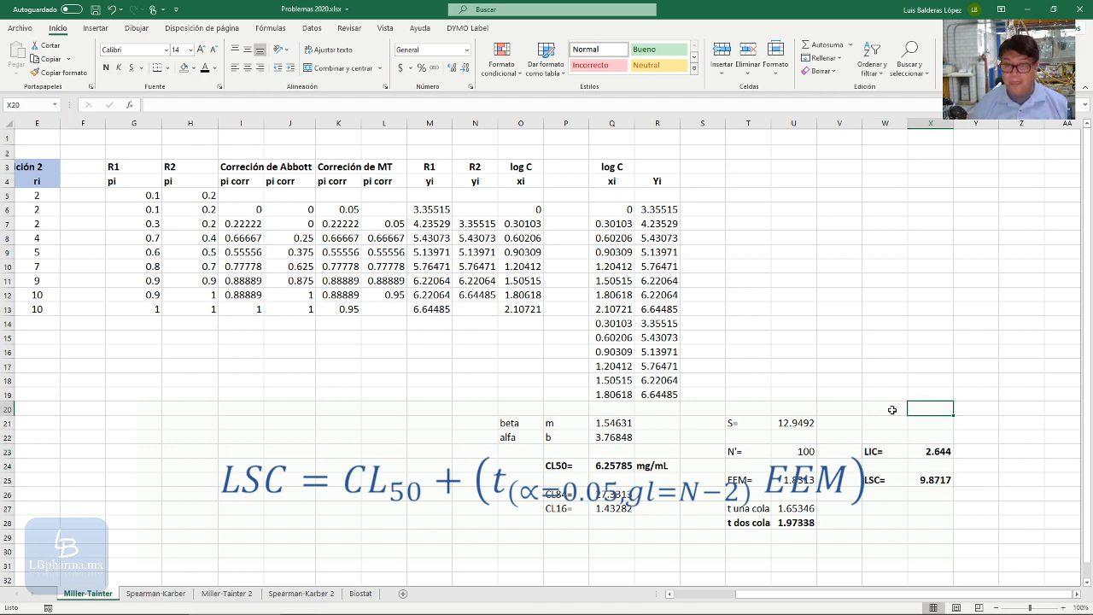
Step: Enter the label DE50= in cell Q30 and reference the CL50 value in R30 with the formula =Q24
{"action": "scroll", "coordinate": [982, 439], "scroll_direction": "down", "scroll_amount": 2}
{"action": "scroll", "coordinate": [982, 439], "scroll_direction": "down", "scroll_amount": 2}
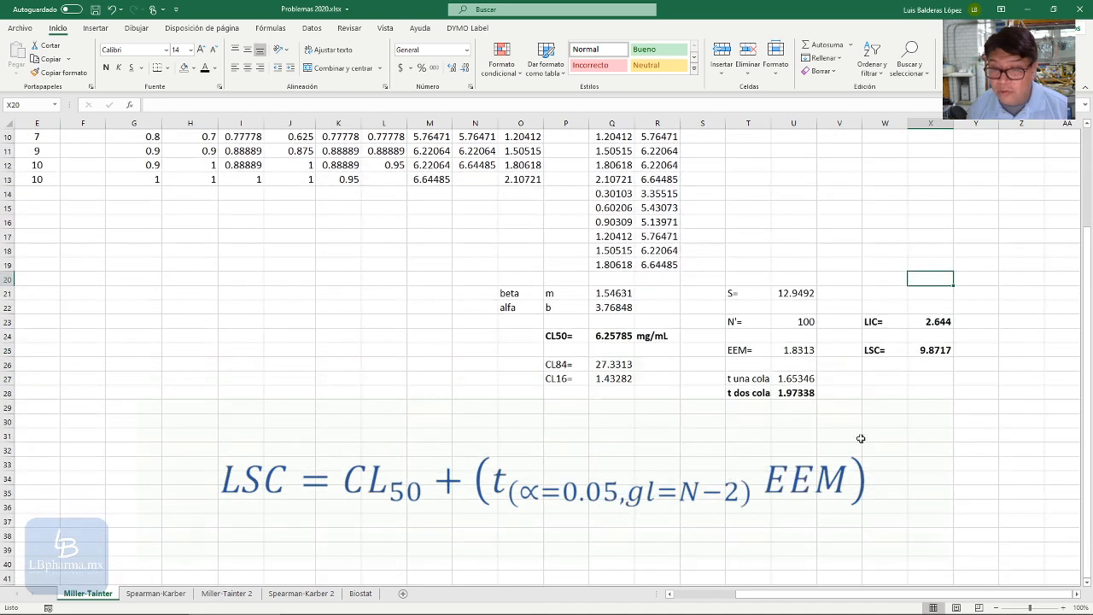
{"action": "left_click", "coordinate": [611, 420]}
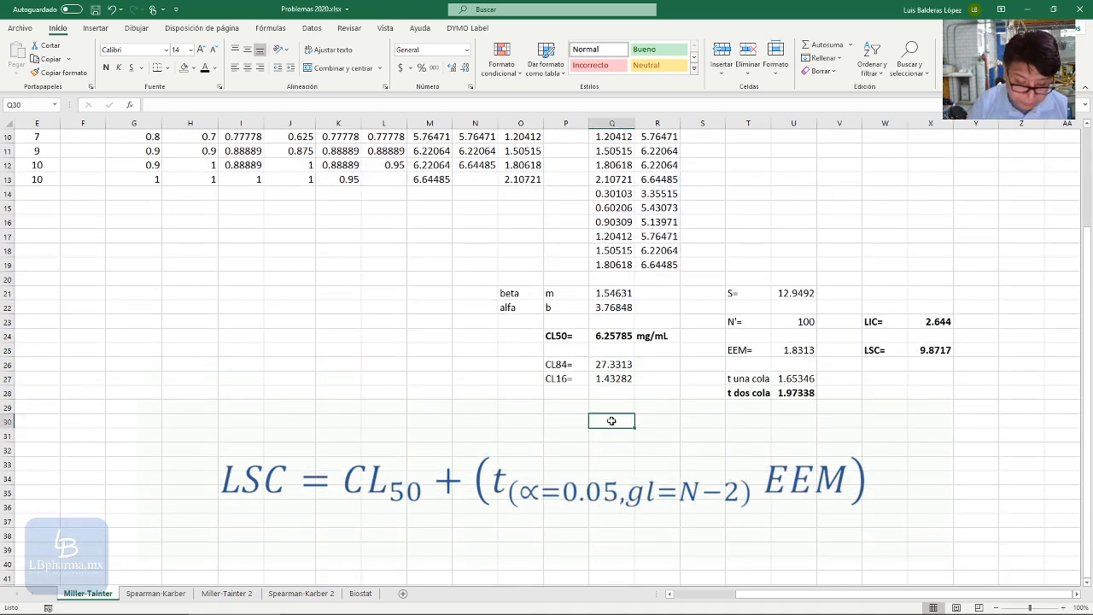
{"action": "type", "text": "DE50"}
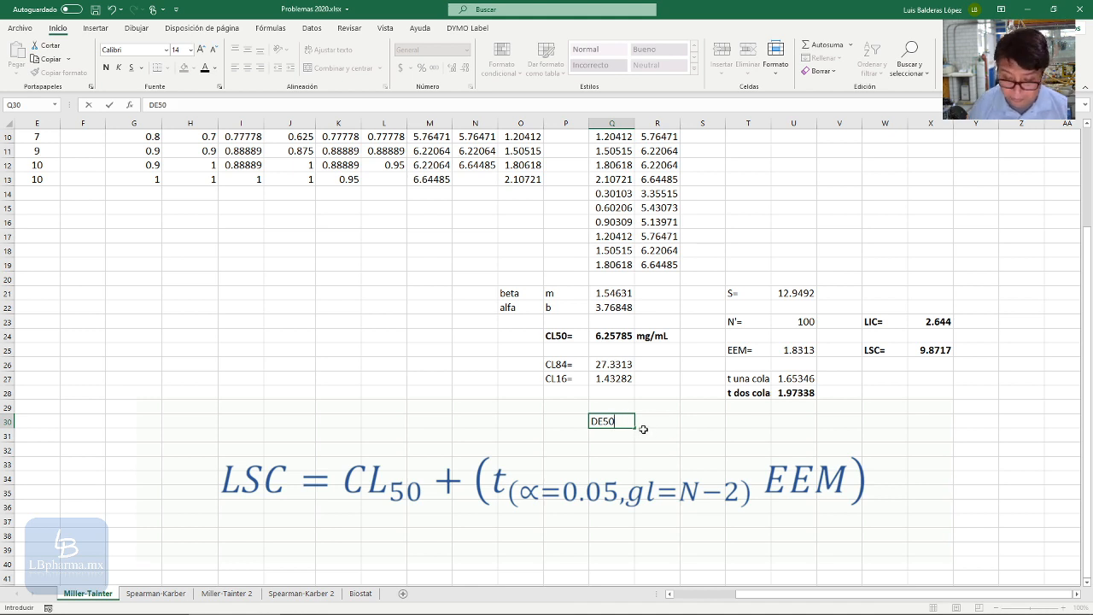
{"action": "type", "text": "="}
{"action": "left_click", "coordinate": [643, 428]}
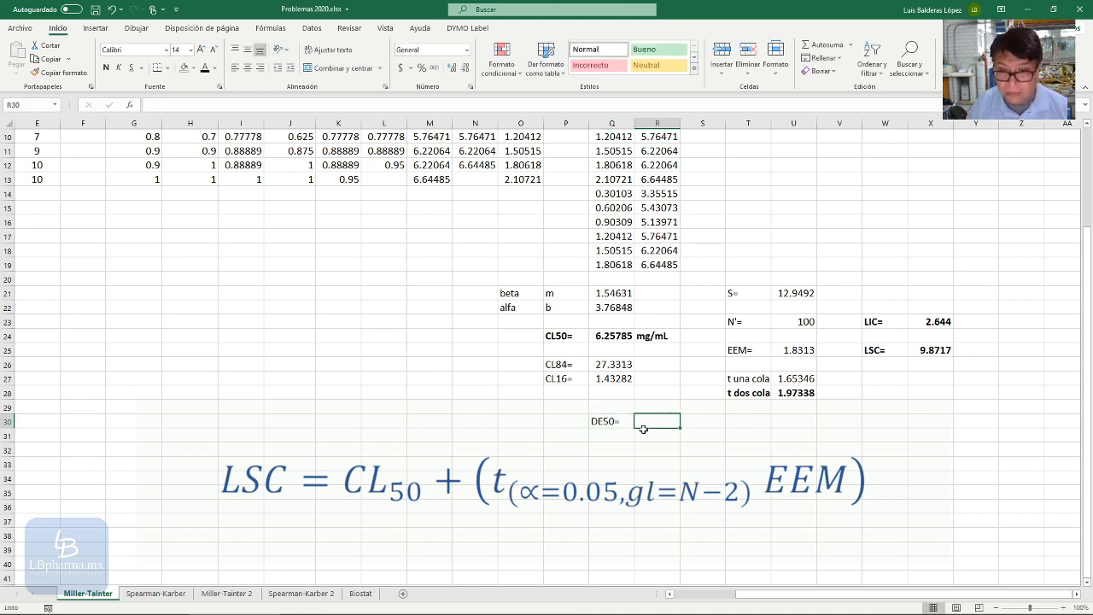
{"action": "type", "text": "6"}
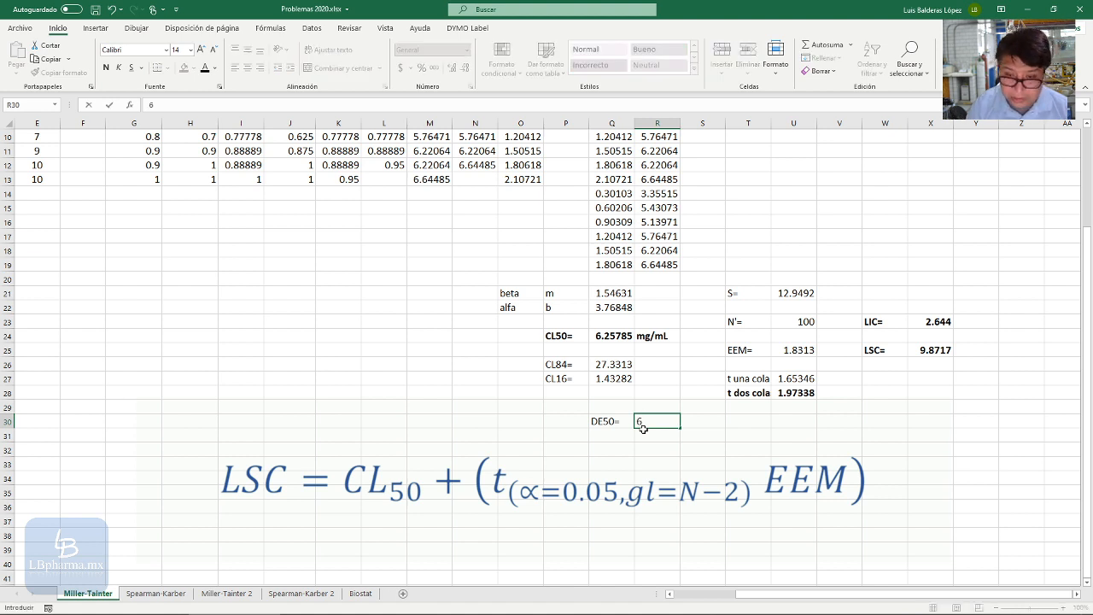
{"action": "type", "text": "="}
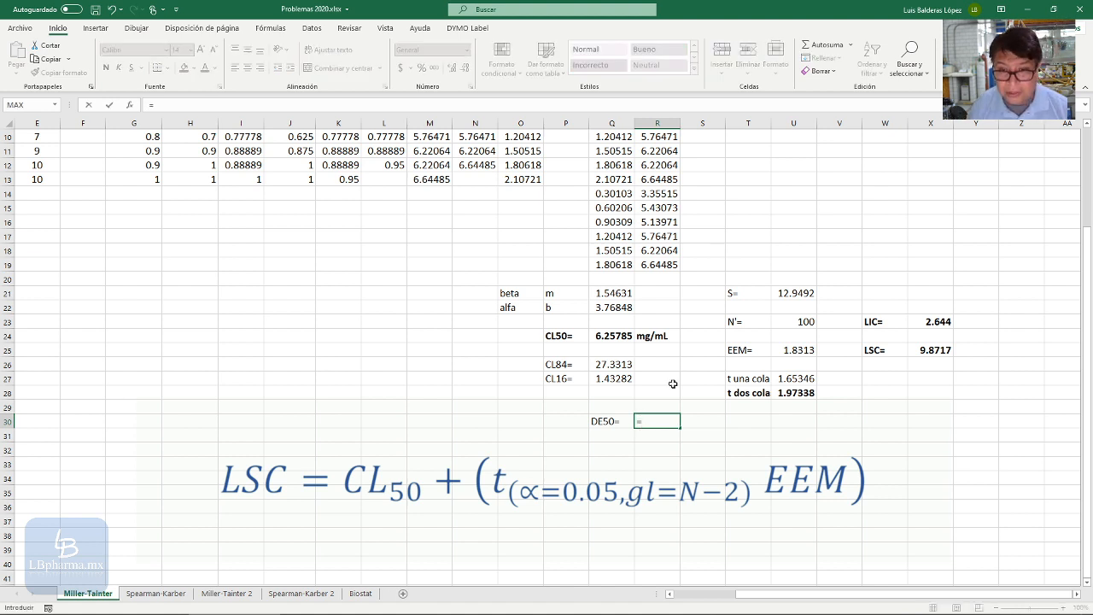
{"action": "left_click", "coordinate": [613, 338]}
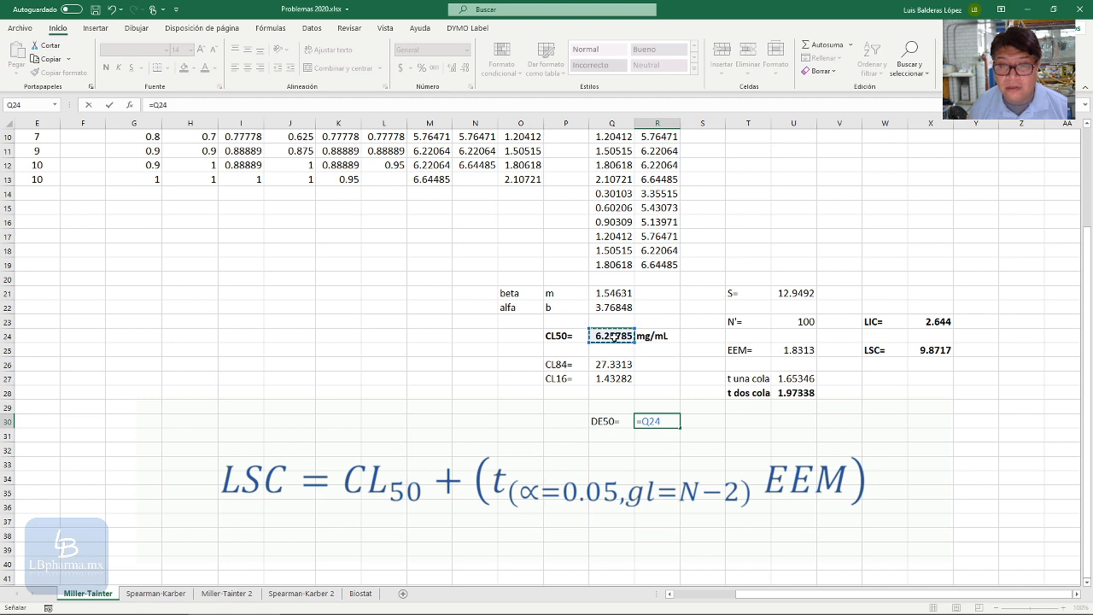
{"action": "key", "text": "Return"}
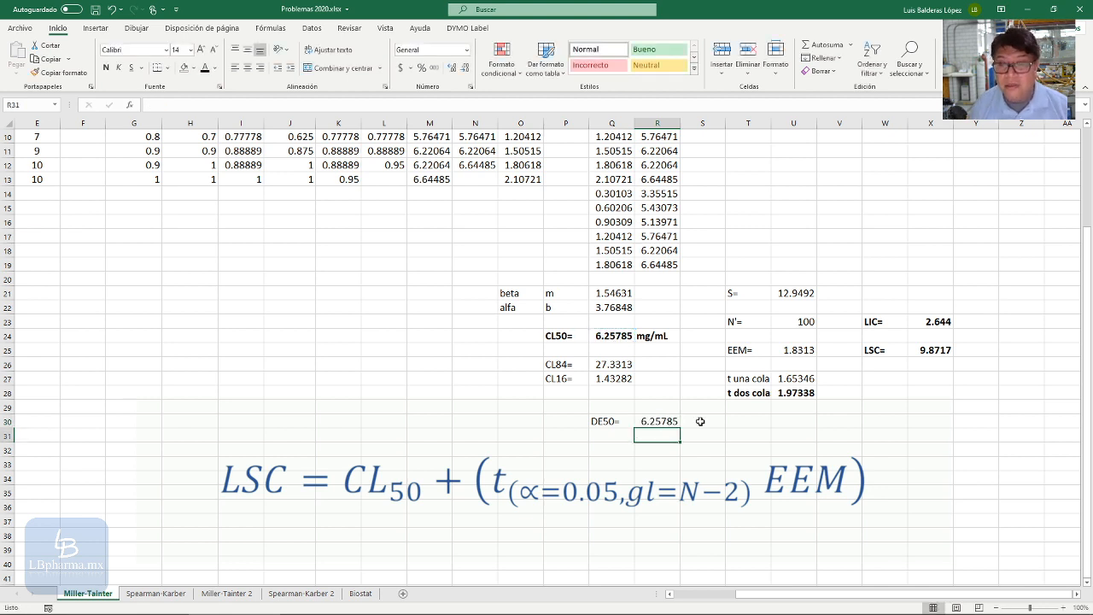
Step: Insert the plus-minus symbol ± in cell S30, beside the DE50 value
{"action": "left_click", "coordinate": [700, 422]}
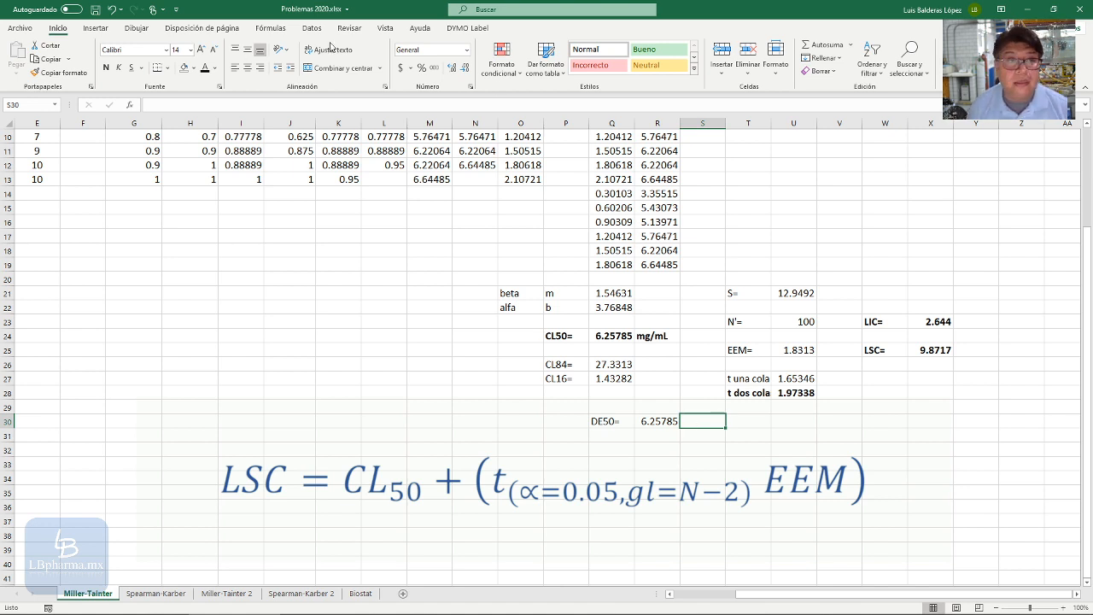
{"action": "left_click", "coordinate": [94, 28]}
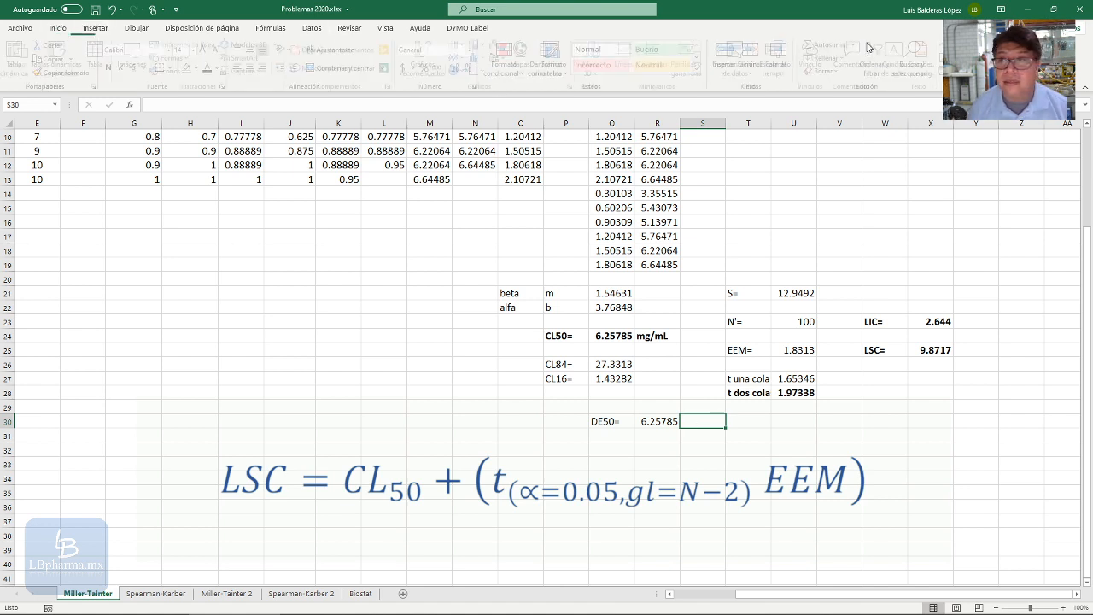
{"action": "left_click", "coordinate": [1001, 64]}
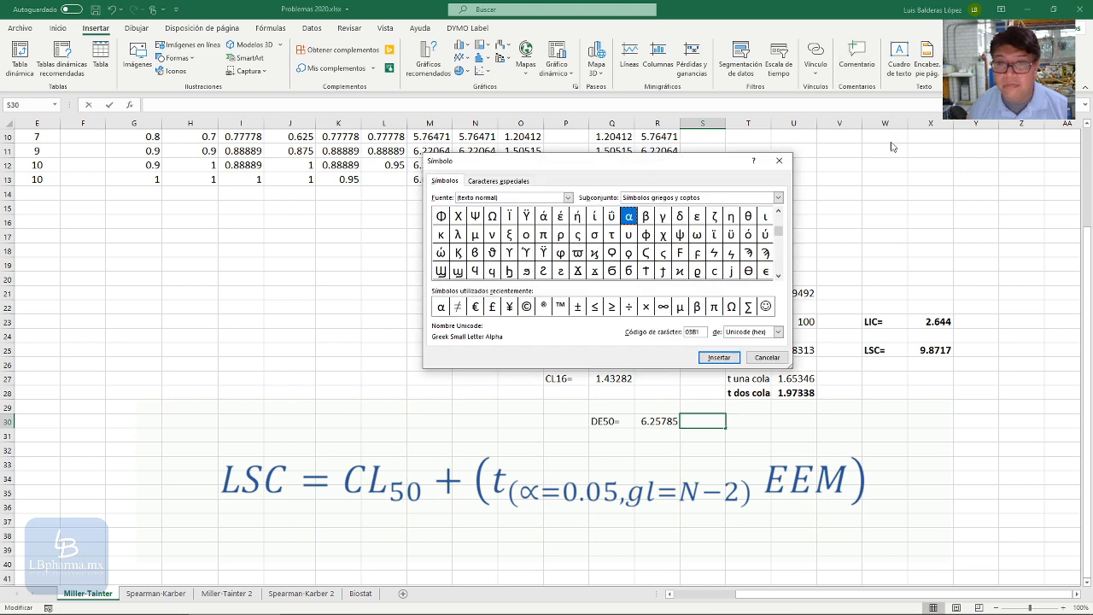
{"action": "double_click", "coordinate": [578, 307]}
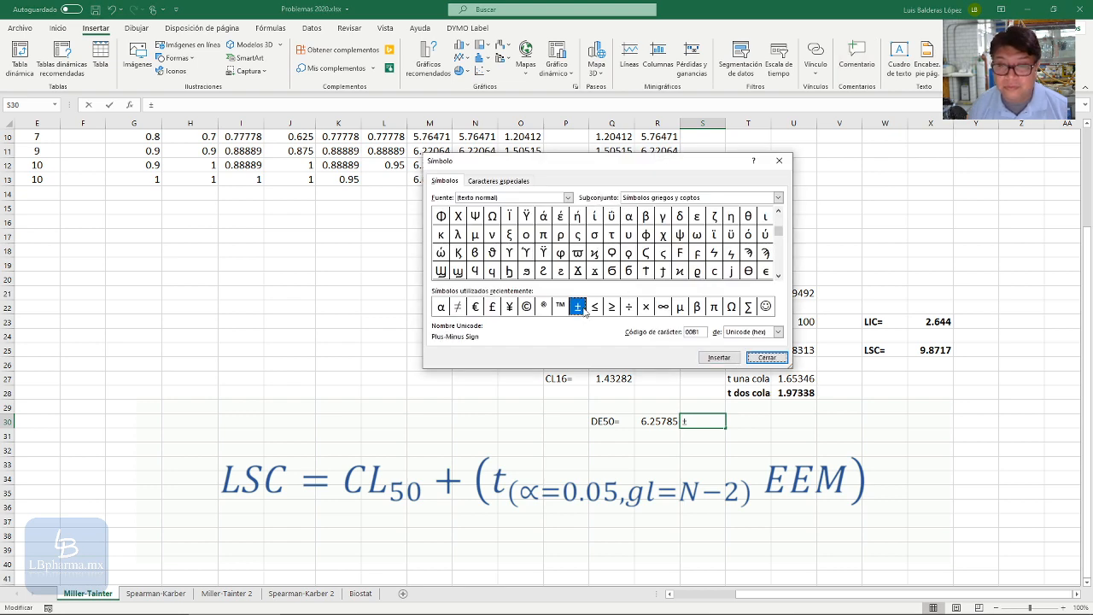
{"action": "left_click", "coordinate": [780, 163]}
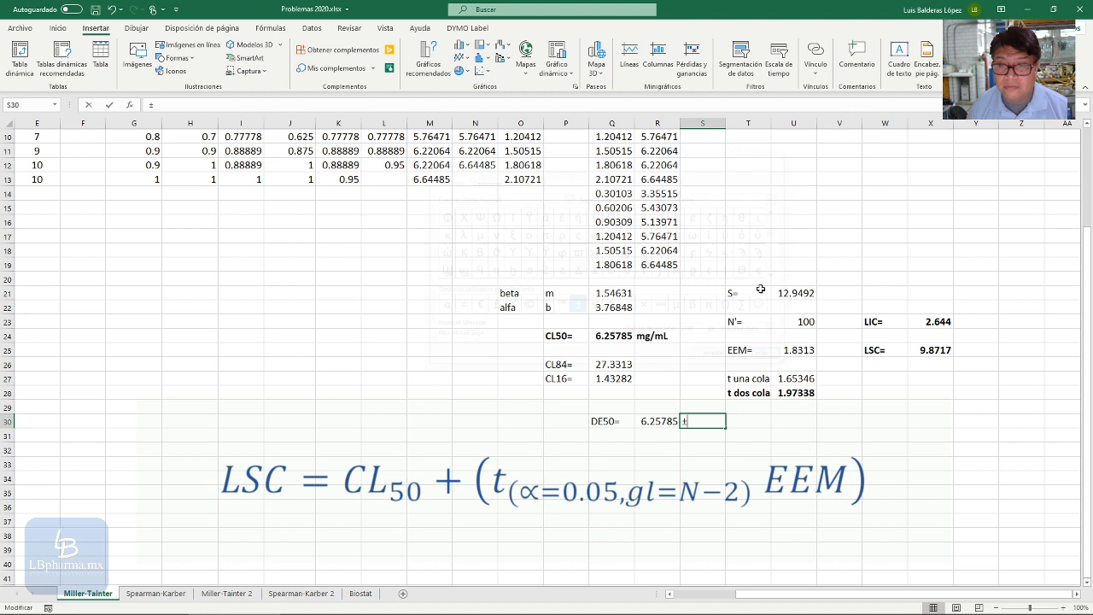
Step: Enter the EEM value 1.8313 in cell T30, after the ± symbol
{"action": "left_click", "coordinate": [749, 422]}
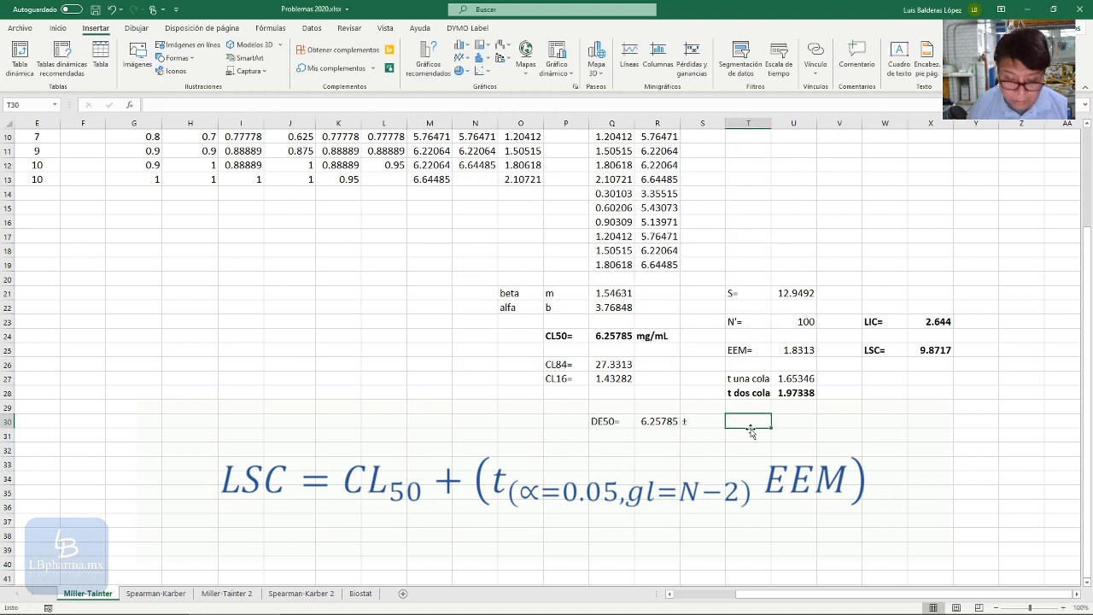
{"action": "type", "text": "1.83"}
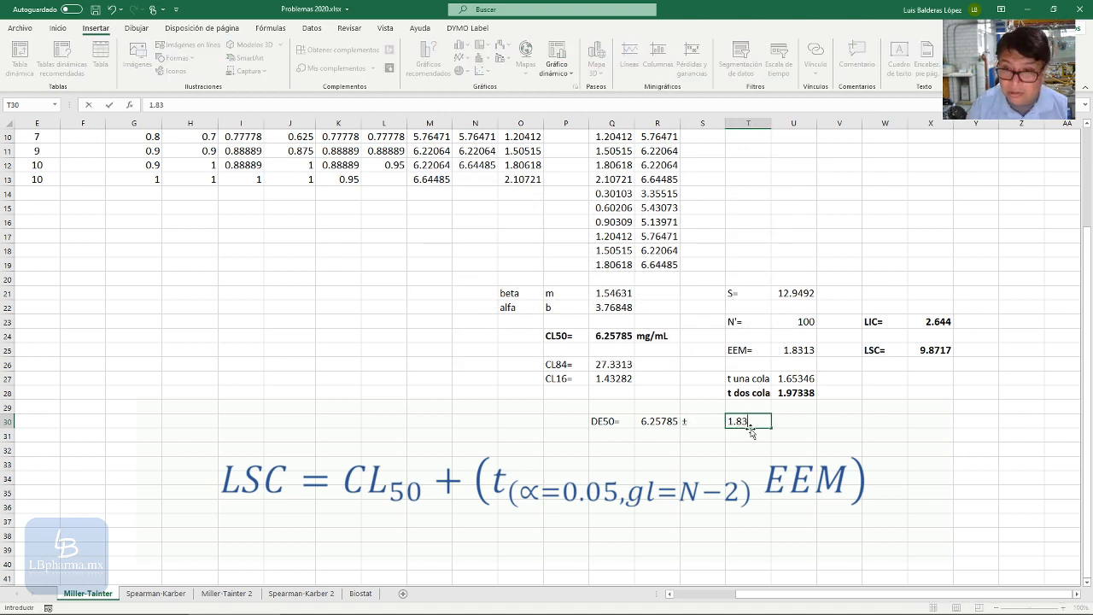
{"action": "type", "text": "13"}
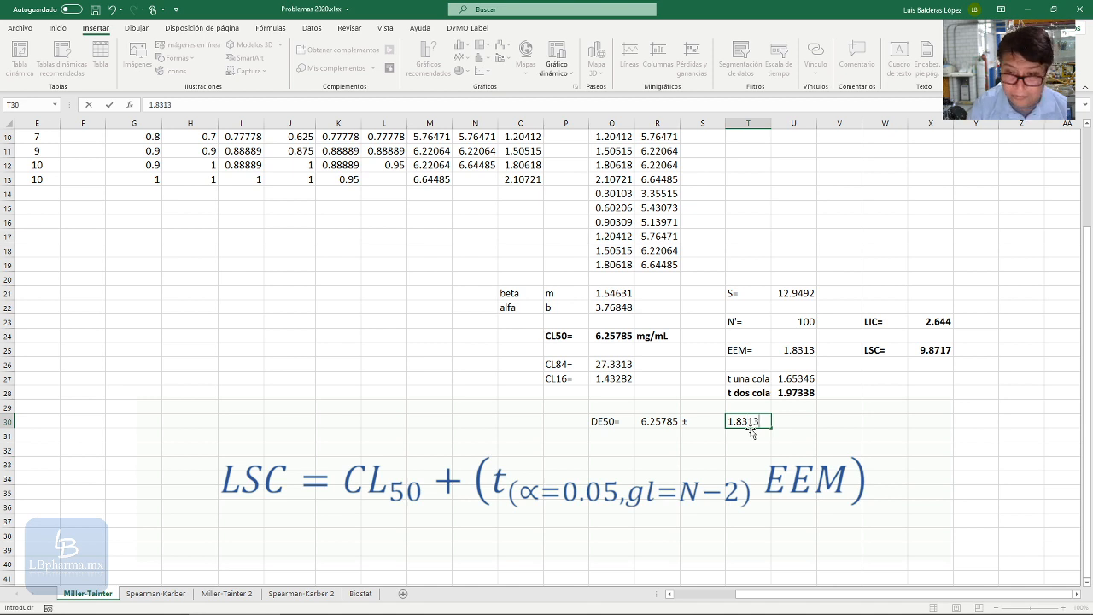
{"action": "key", "text": "Return"}
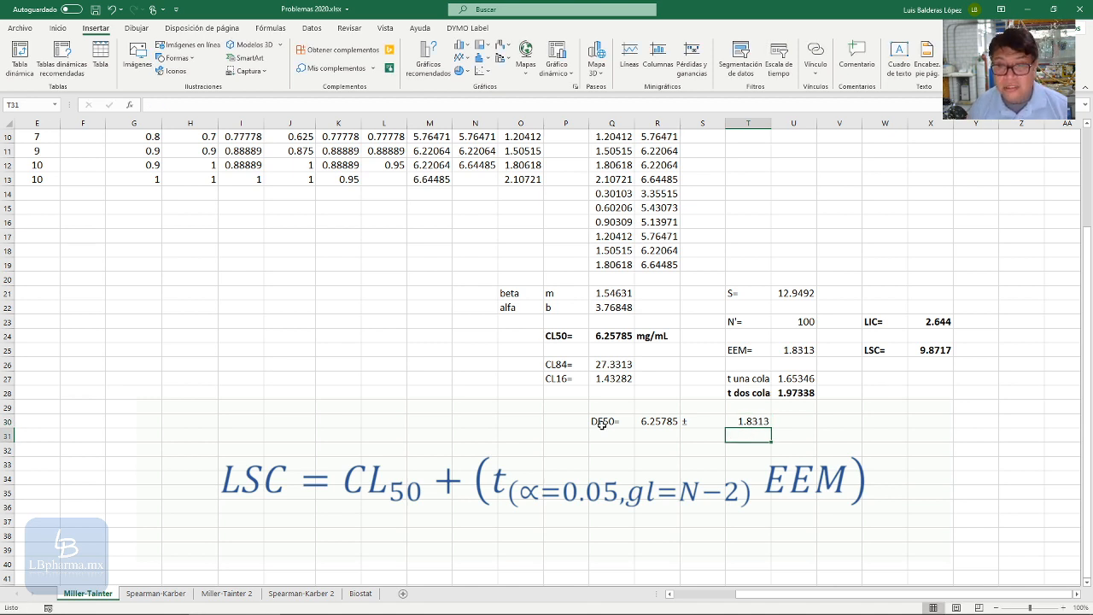
Step: Apply the Bueno cell style to the DE50 result row in Q30:U30
{"action": "left_click_drag", "start_coordinate": [601, 422], "coordinate": [740, 420]}
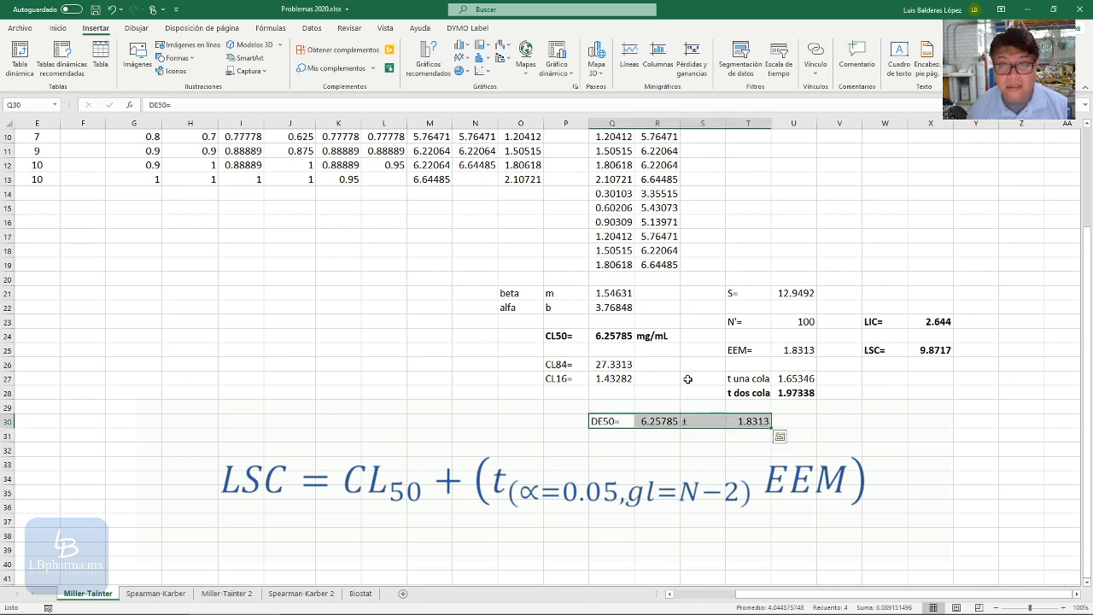
{"action": "left_click", "coordinate": [609, 433]}
{"action": "left_click_drag", "start_coordinate": [605, 421], "coordinate": [799, 422]}
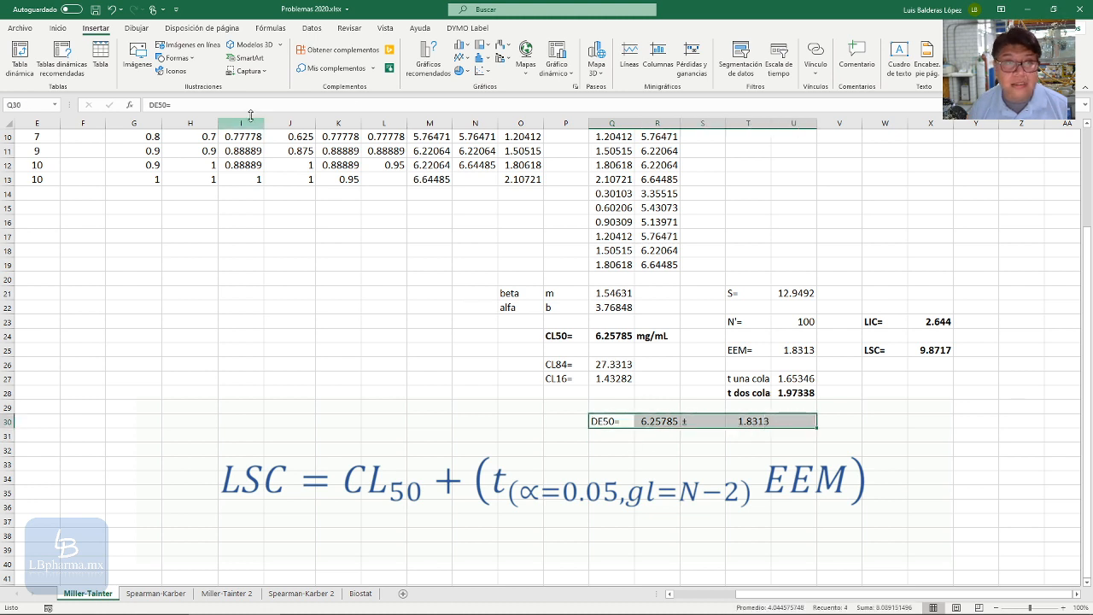
{"action": "left_click", "coordinate": [58, 28]}
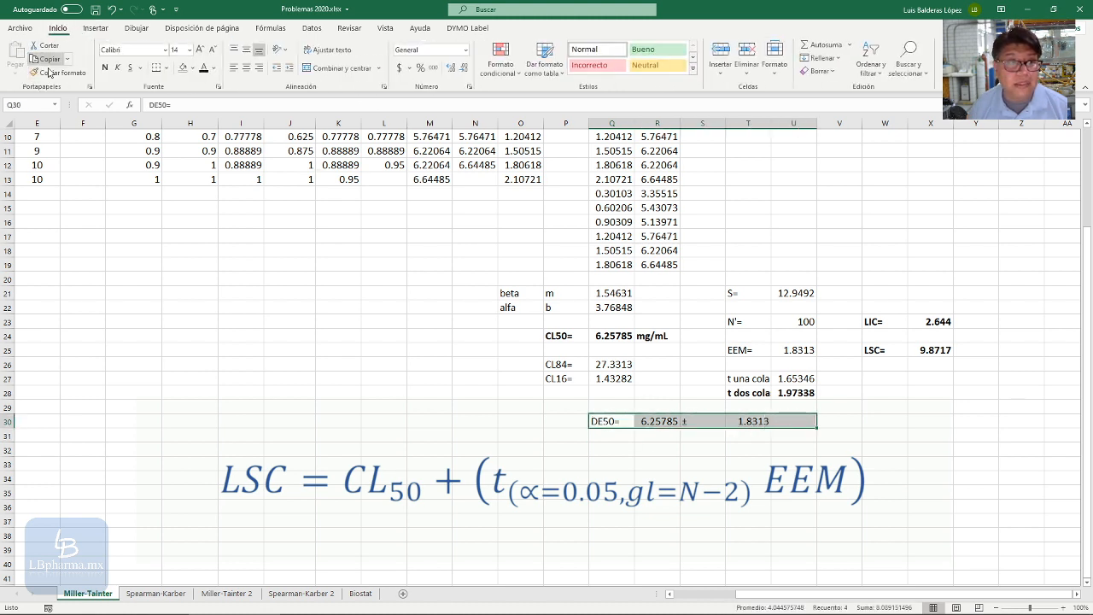
{"action": "left_click", "coordinate": [645, 51]}
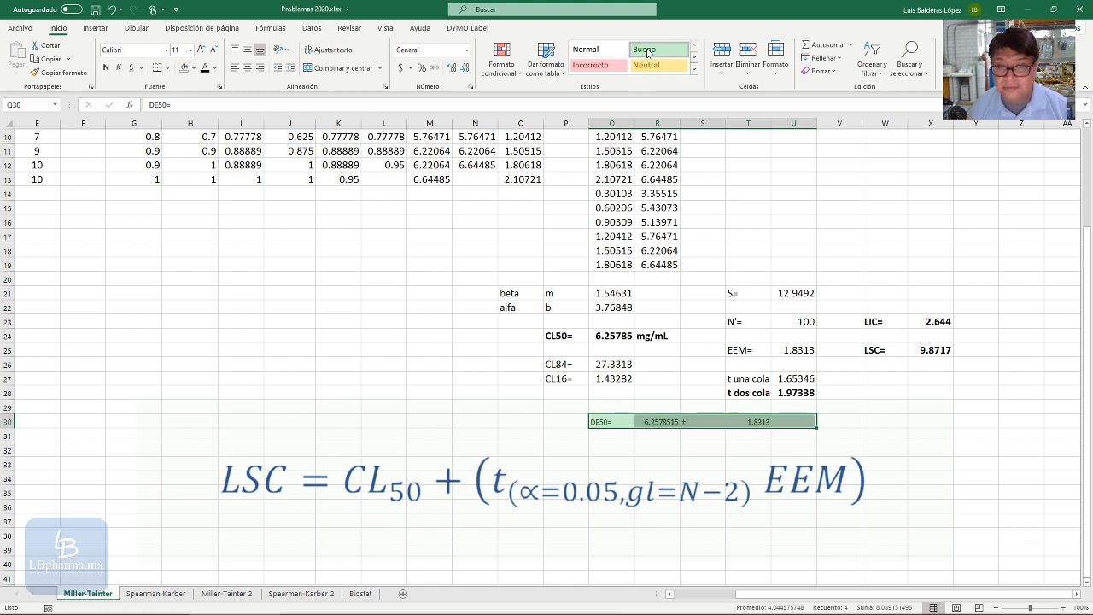
Step: Format the DE50 result row in Q30:U30 as 14-point bold text
{"action": "left_click", "coordinate": [205, 51]}
{"action": "left_click", "coordinate": [204, 52]}
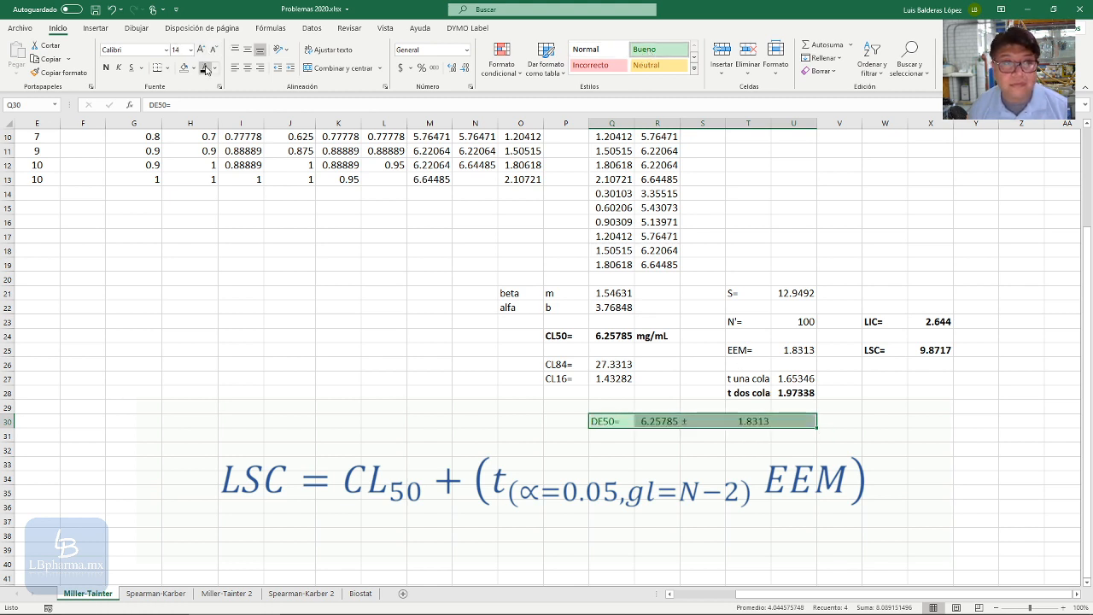
{"action": "left_click", "coordinate": [106, 67]}
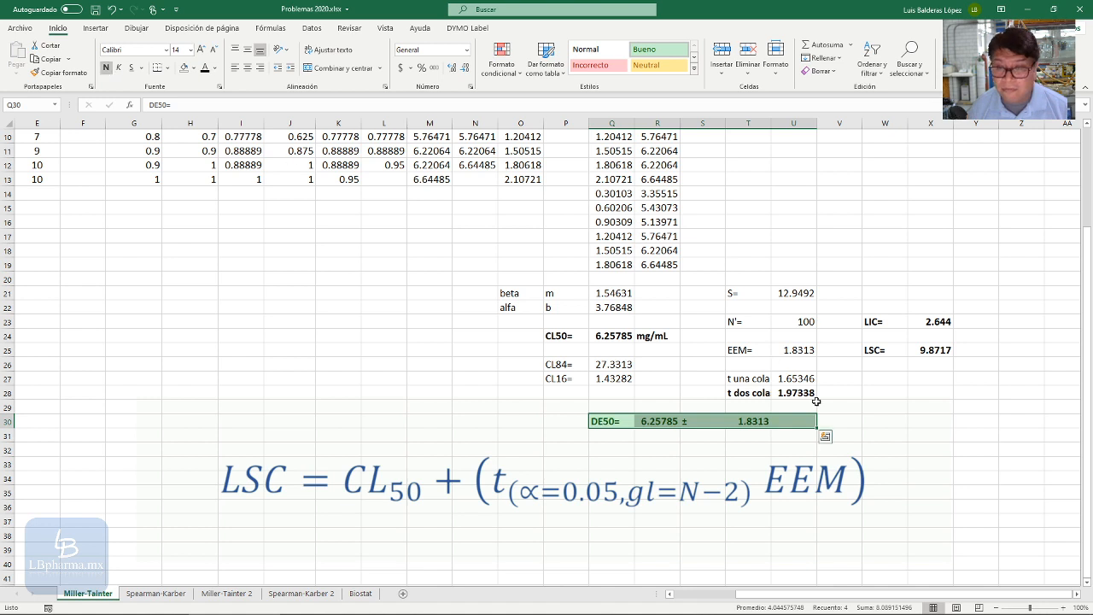
Step: Enter the unit mg/mL in cell U30, at the end of the DE50 result row
{"action": "left_click", "coordinate": [796, 423]}
{"action": "type", "text": "mg"}
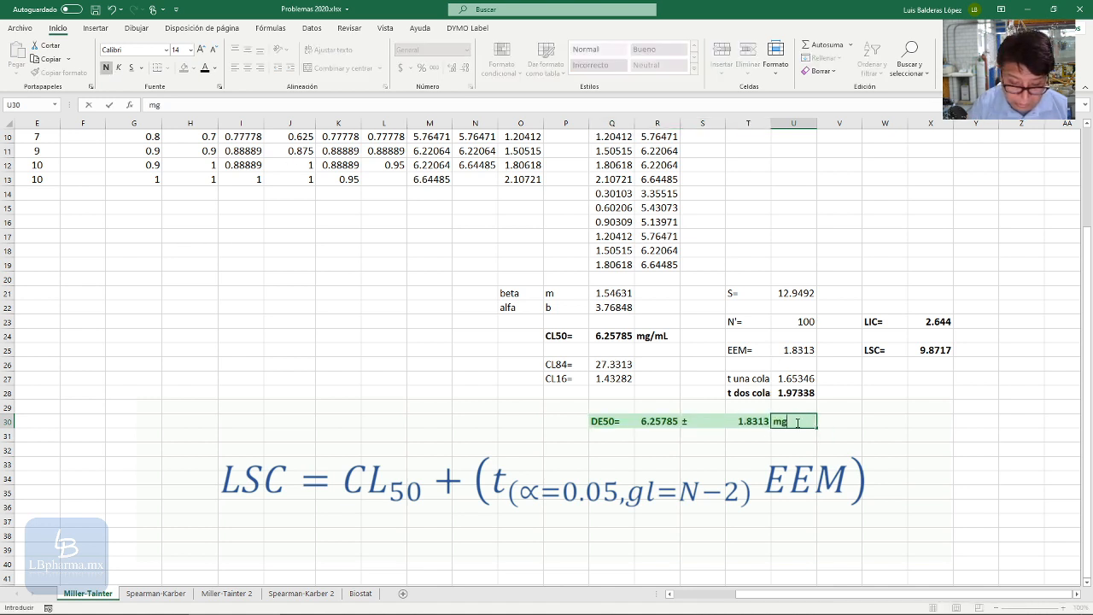
{"action": "type", "text": "/mL"}
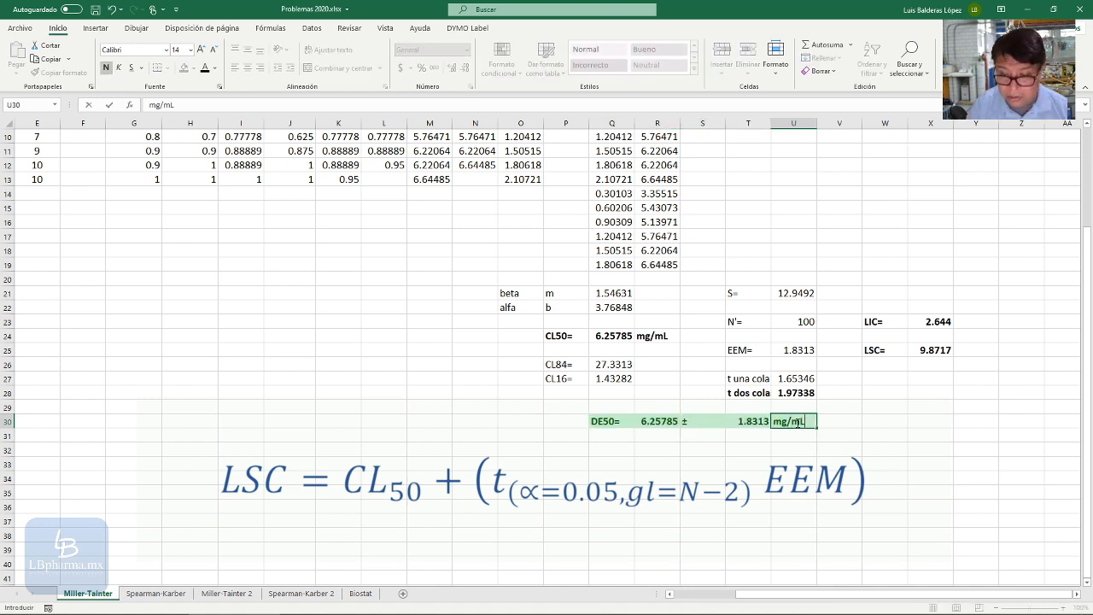
Step: Enter the label IC95= in cell Q31, below the DE50 label
{"action": "left_click", "coordinate": [611, 436]}
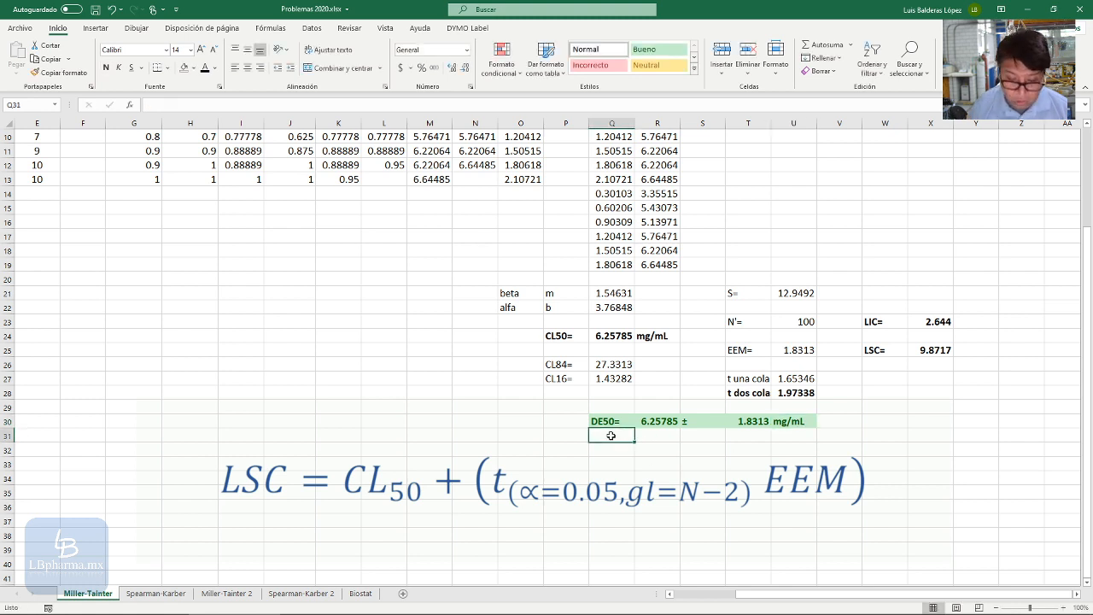
{"action": "type", "text": "IC95="}
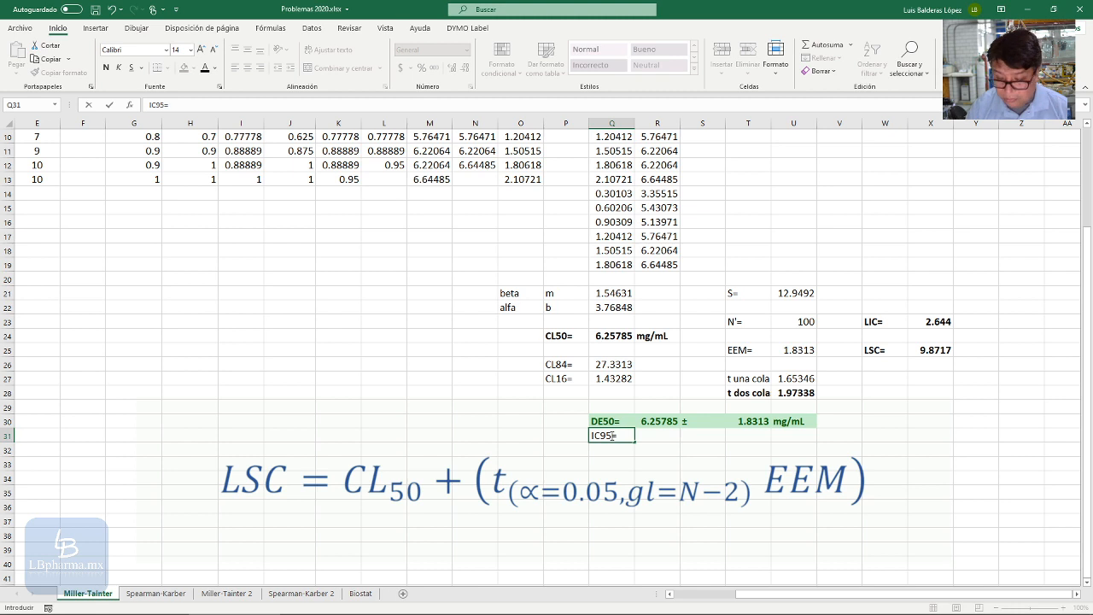
{"action": "key", "text": "Tab"}
Step: Enter the confidence interval as the text (2.644 - 9.8717) in cell R31
{"action": "type", "text": "("}
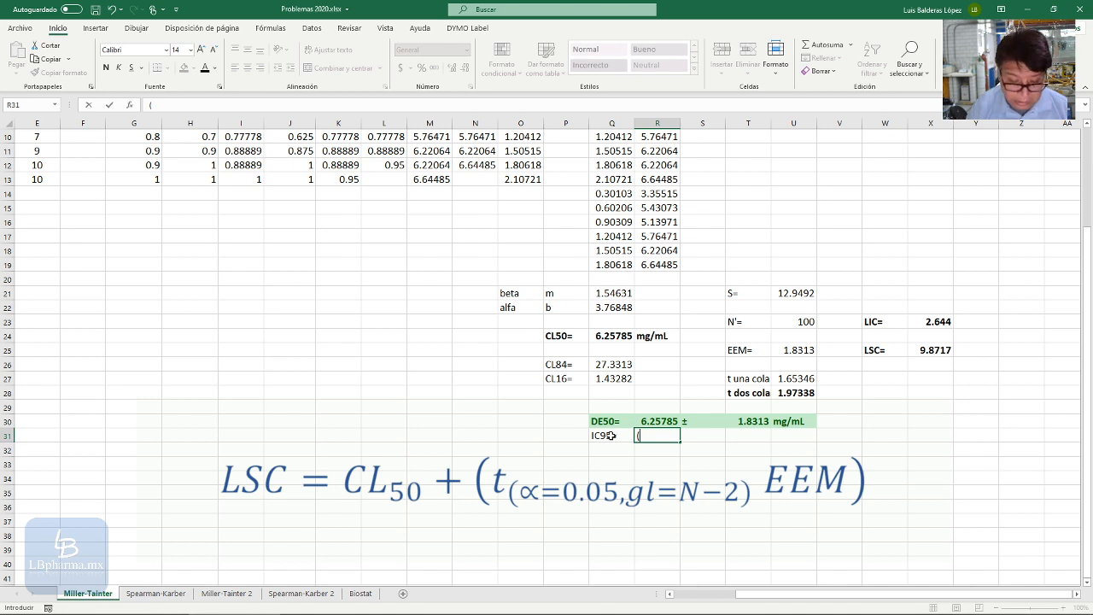
{"action": "type", "text": "2"}
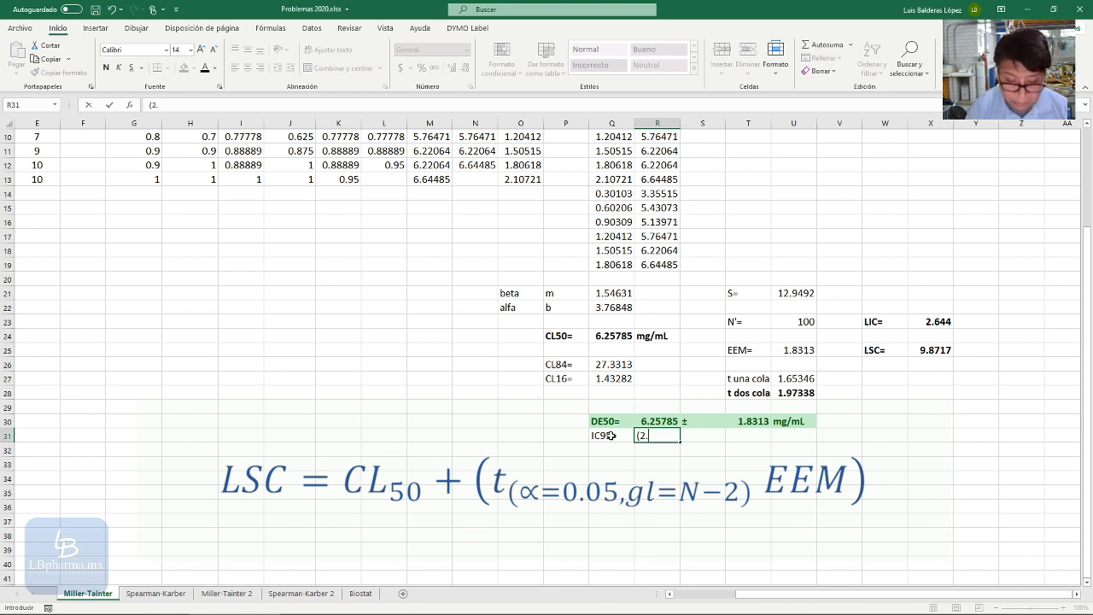
{"action": "type", "text": ".644"}
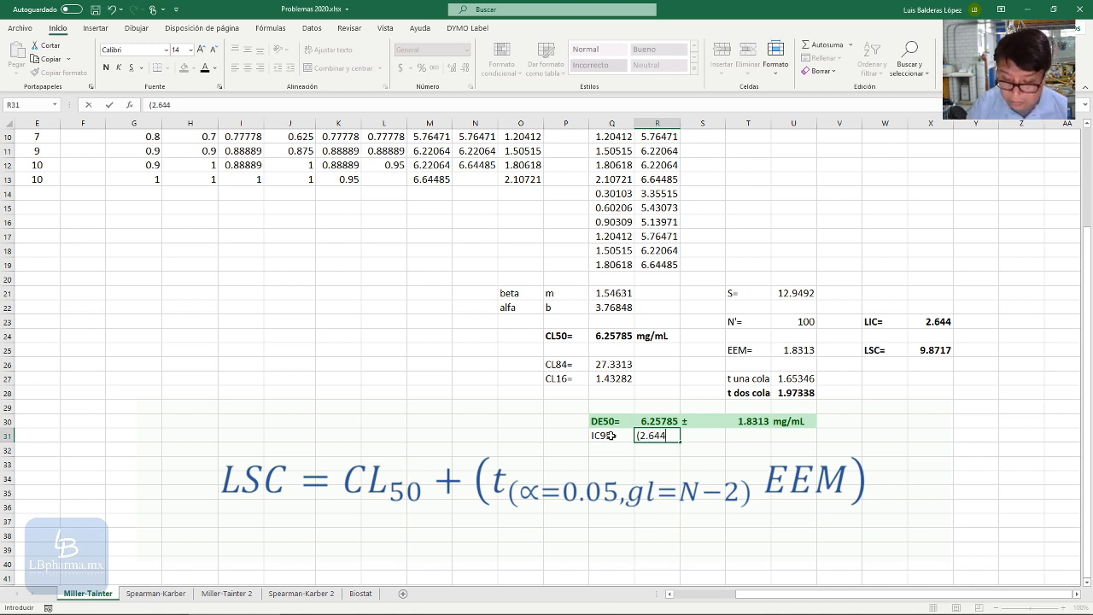
{"action": "key", "text": "Tab"}
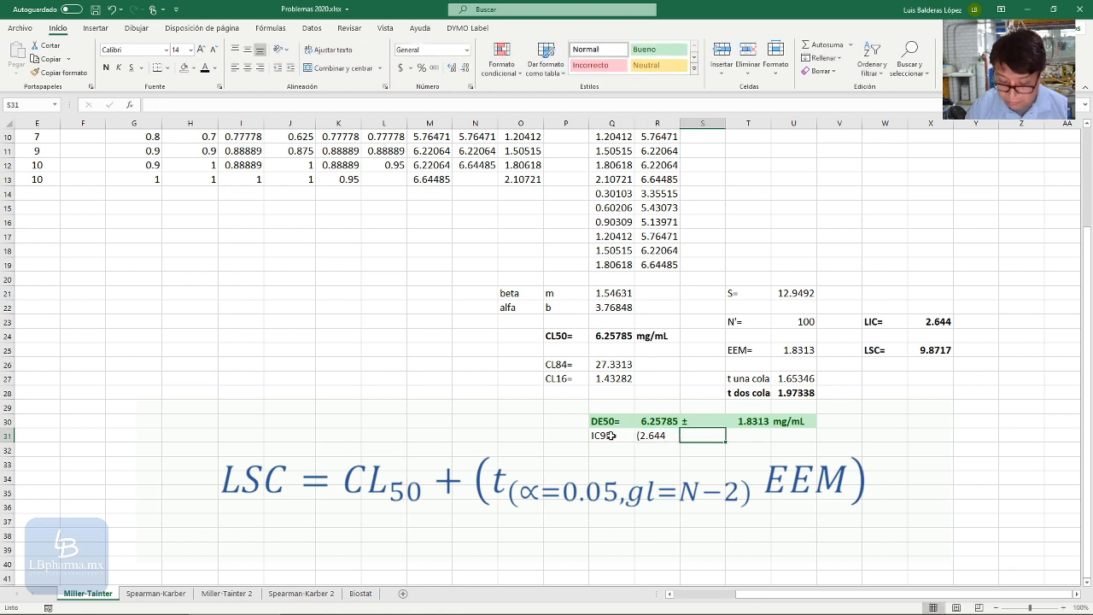
{"action": "key", "text": "Left"}
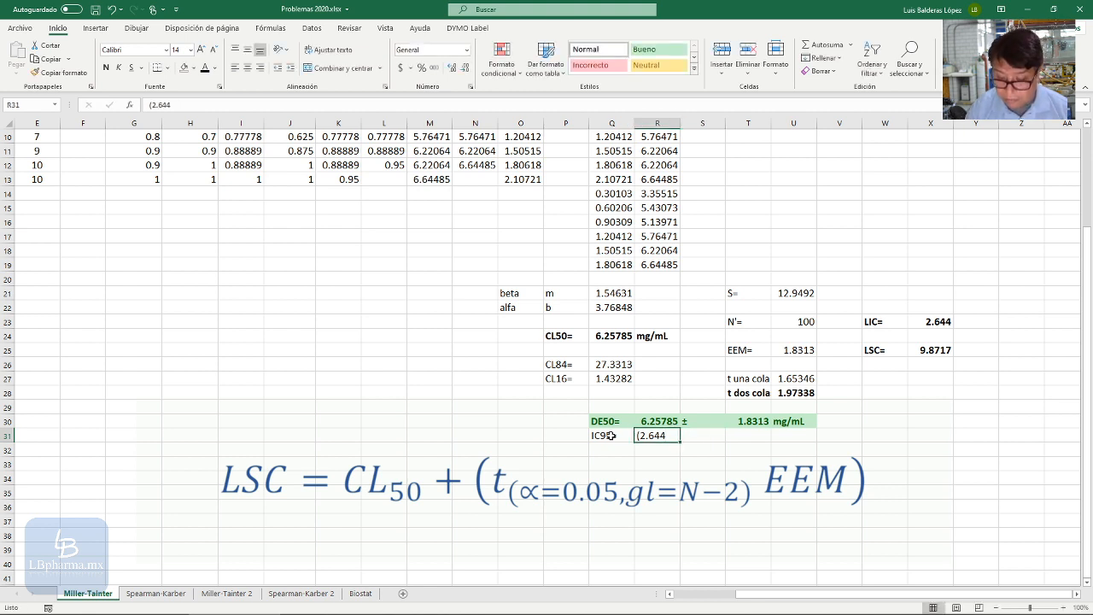
{"action": "key", "text": "Right"}
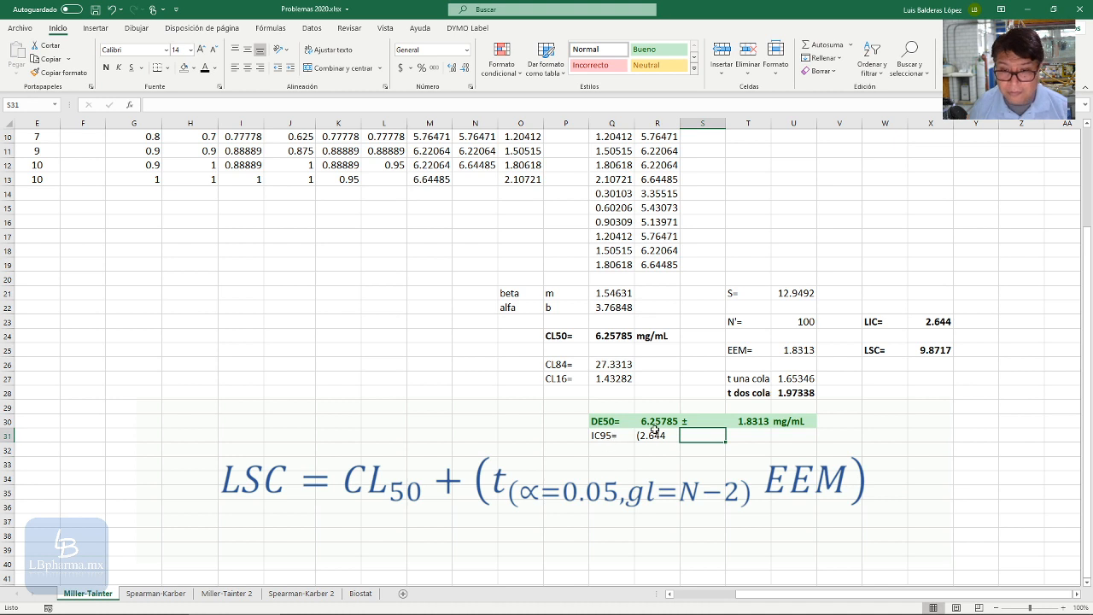
{"action": "left_click", "coordinate": [654, 430]}
{"action": "left_click", "coordinate": [194, 104]}
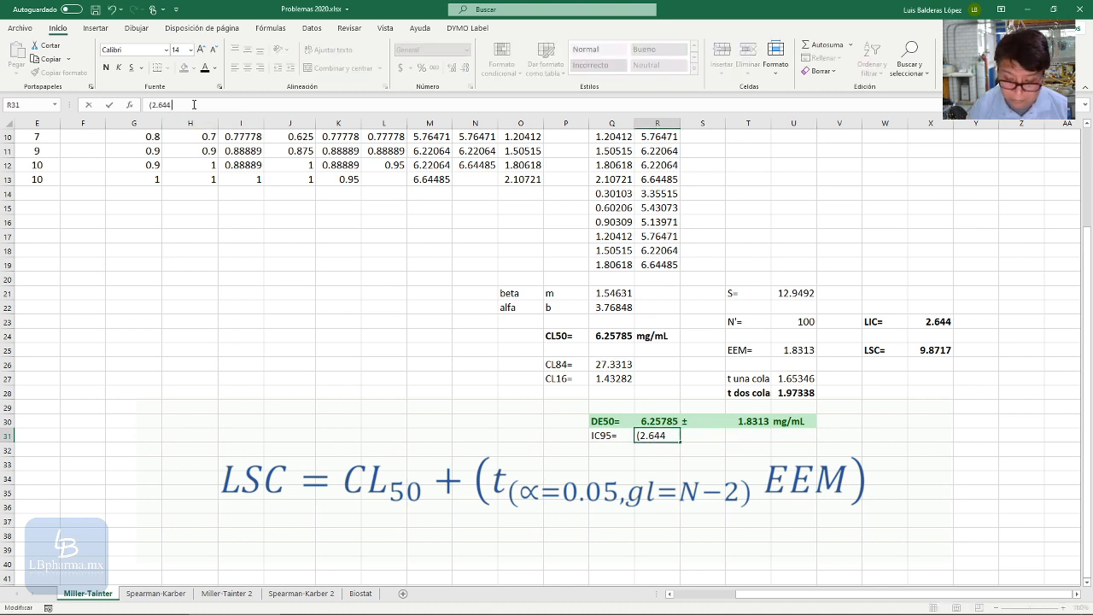
{"action": "type", "text": "- 9"}
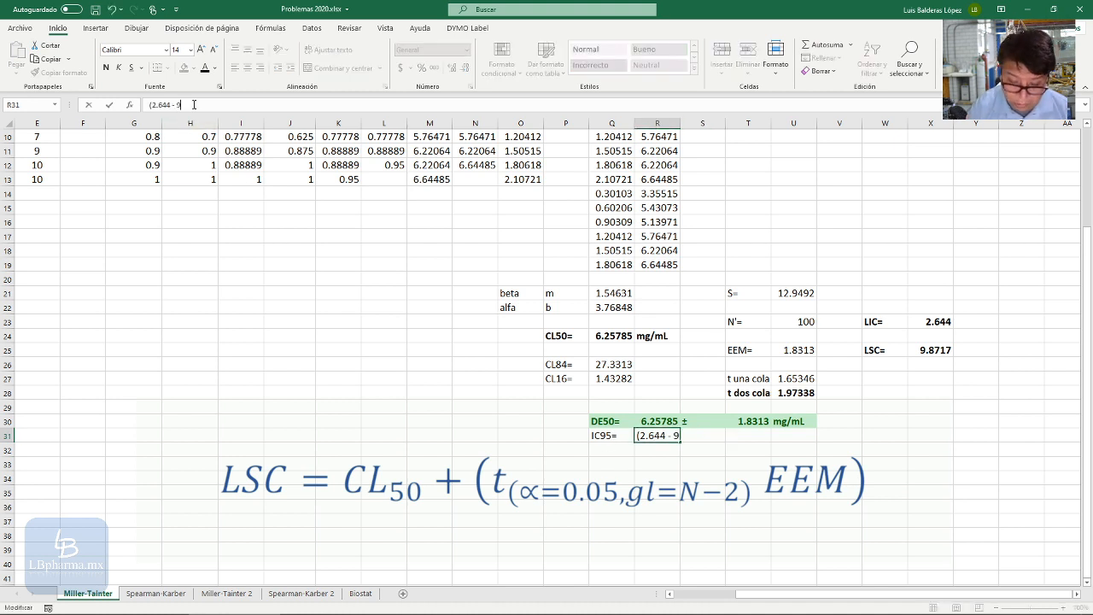
{"action": "type", "text": ".8717"}
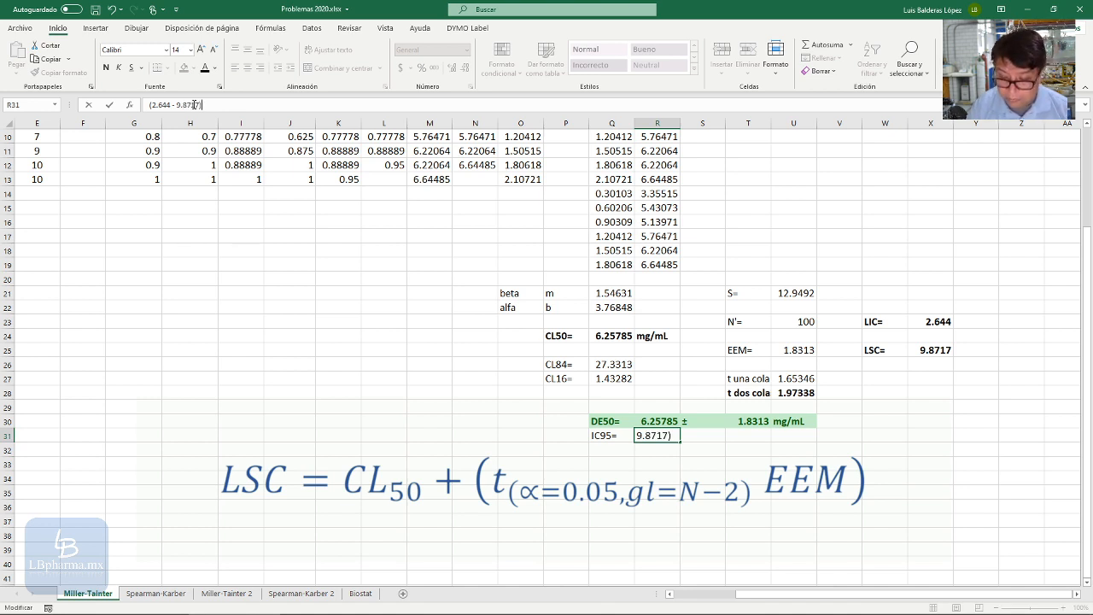
{"action": "key", "text": "Return"}
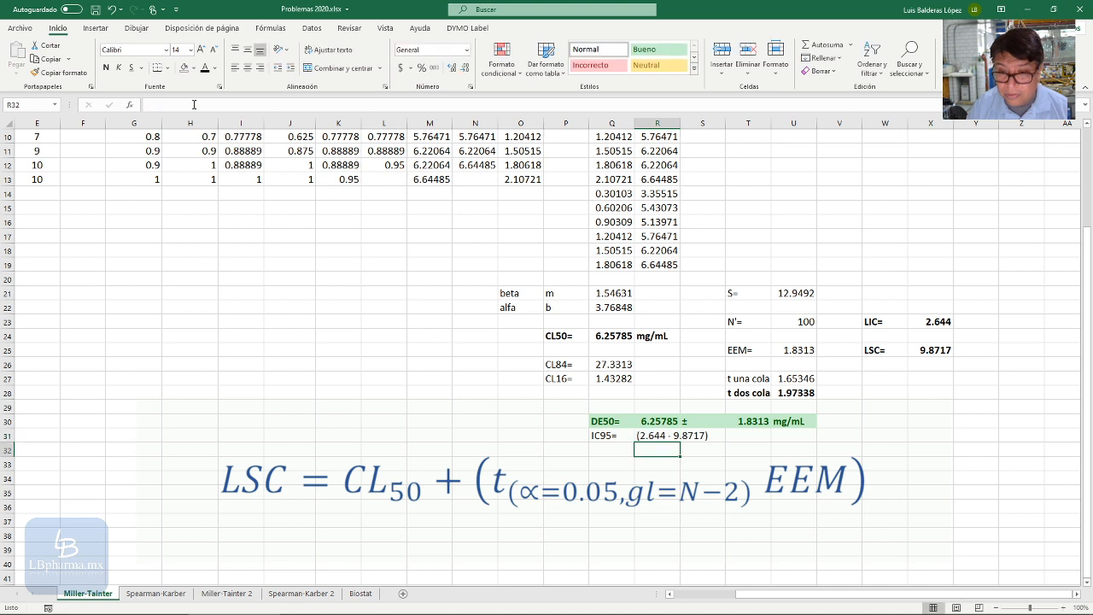
Step: Enter the unit mg/mL in cell T31, after the confidence interval
{"action": "left_click", "coordinate": [736, 436]}
{"action": "type", "text": "mg"}
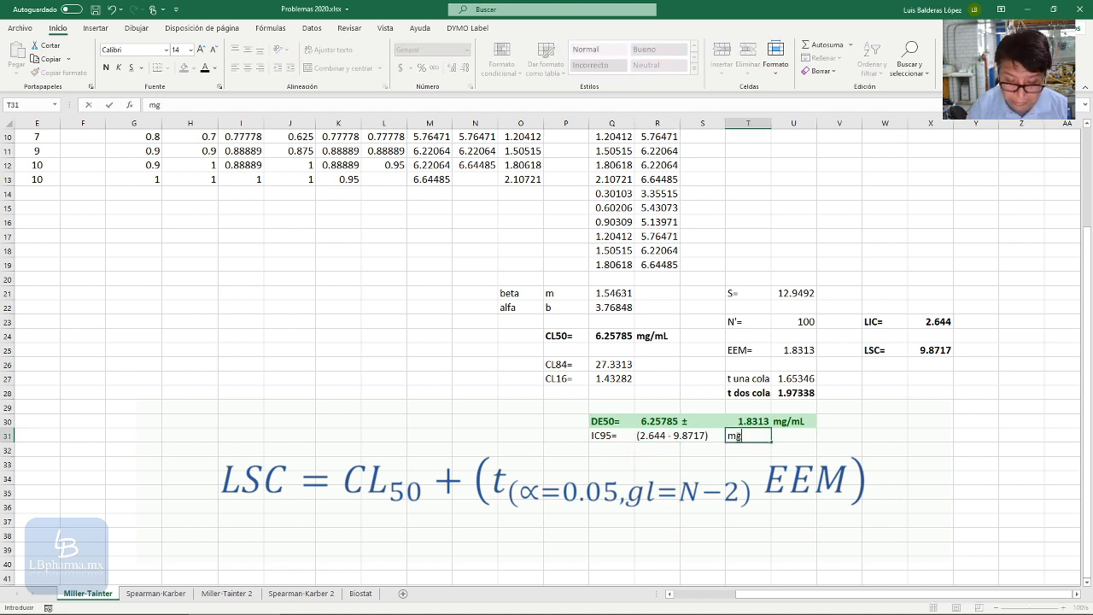
{"action": "type", "text": "/mL"}
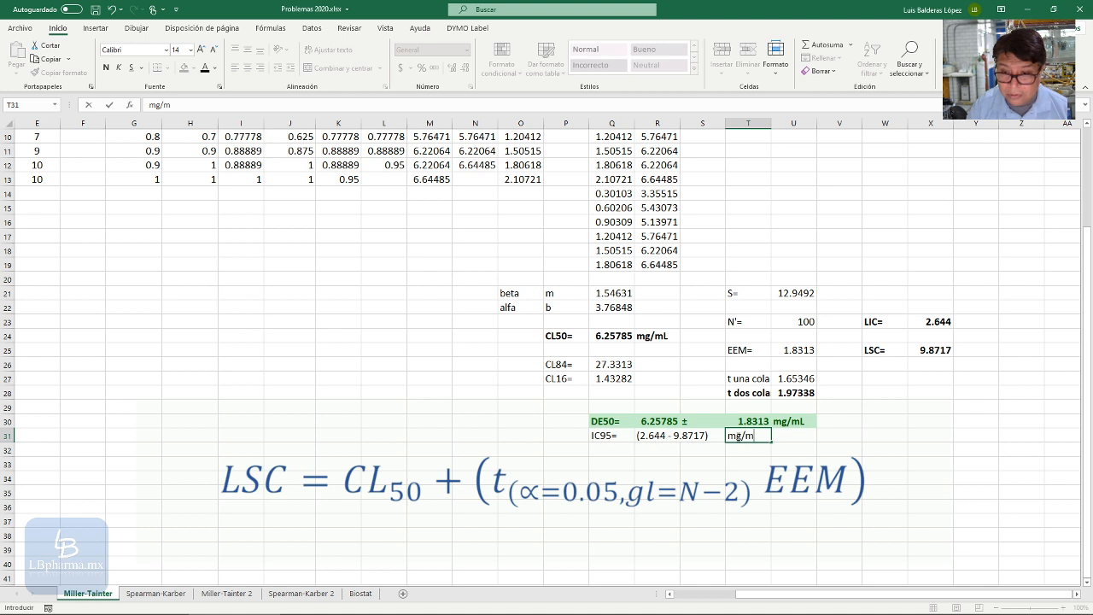
Step: Apply the Incorrecto cell style to the IC95 row in Q31:T31 and make its text 14-point bold
{"action": "left_click", "coordinate": [605, 436]}
{"action": "left_click_drag", "start_coordinate": [605, 436], "coordinate": [748, 437]}
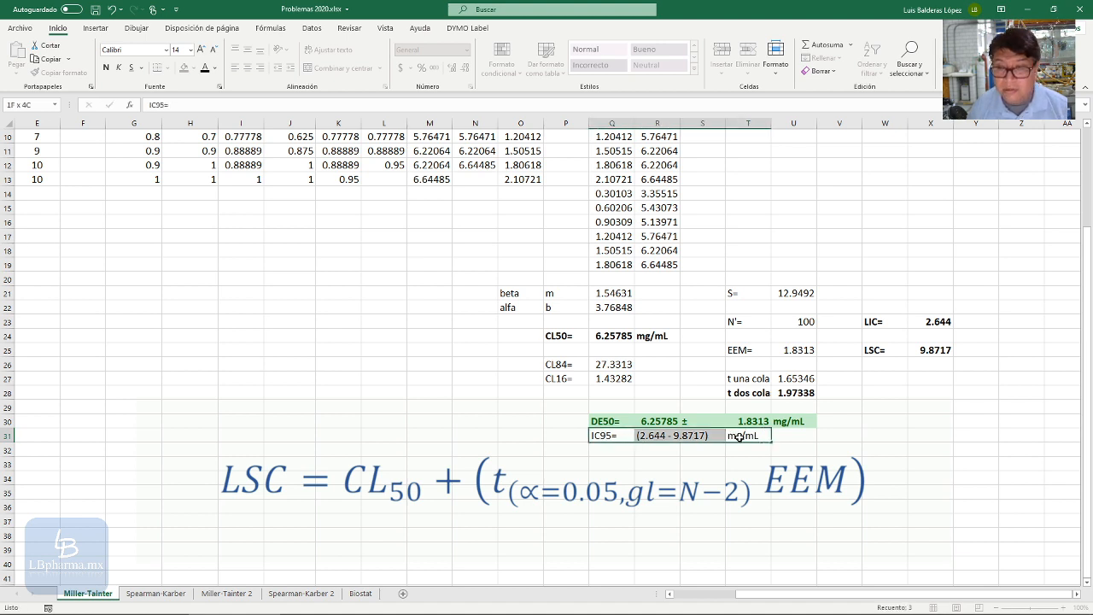
{"action": "left_click", "coordinate": [618, 69]}
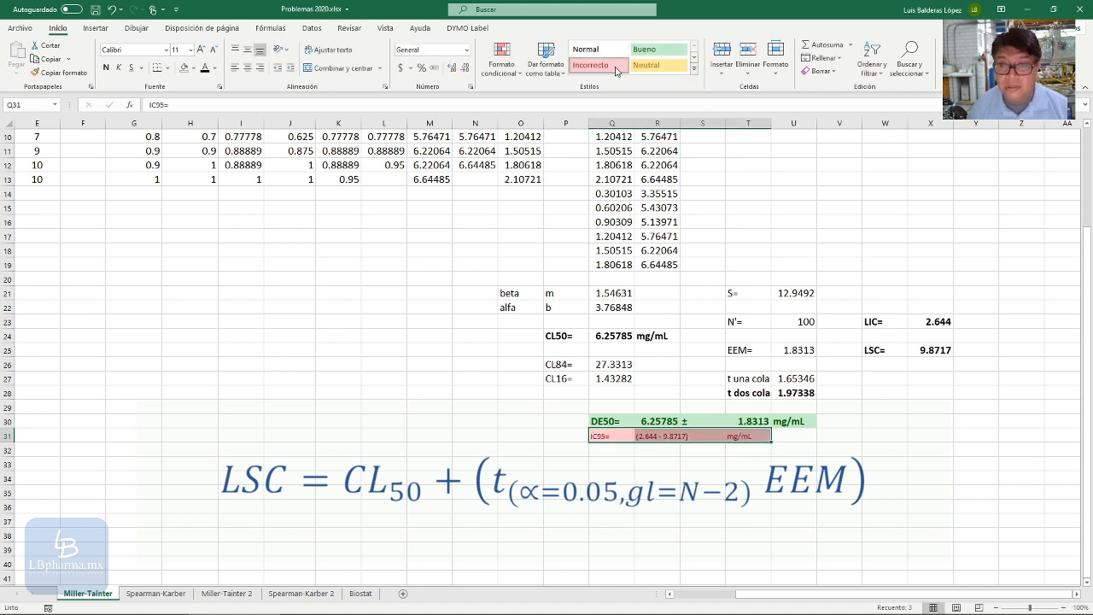
{"action": "left_click", "coordinate": [200, 50]}
{"action": "left_click", "coordinate": [201, 50]}
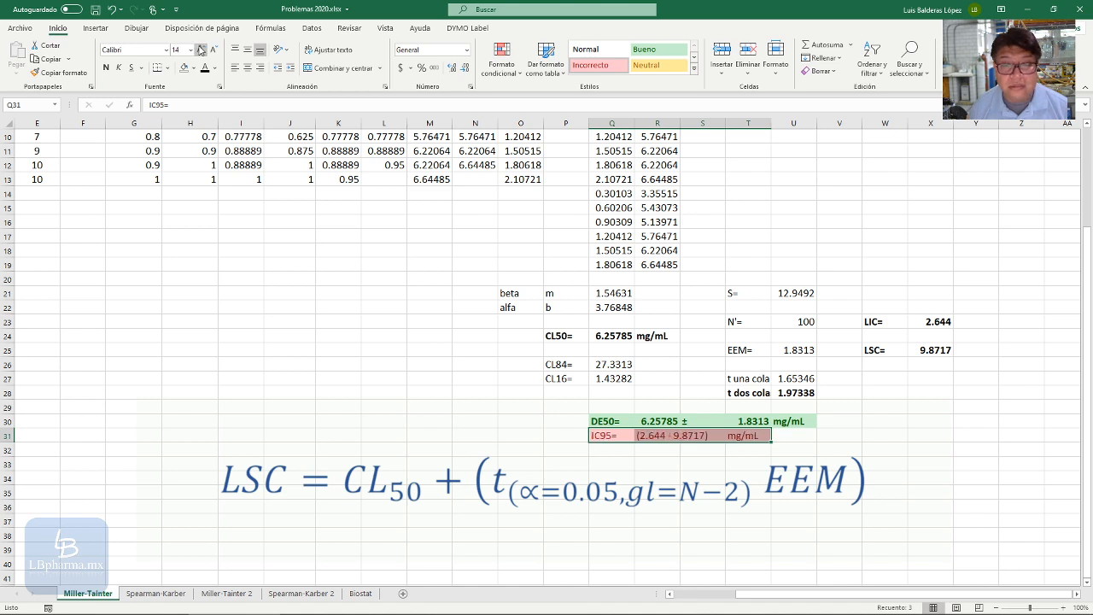
{"action": "left_click", "coordinate": [106, 67]}
{"action": "left_click", "coordinate": [658, 475]}
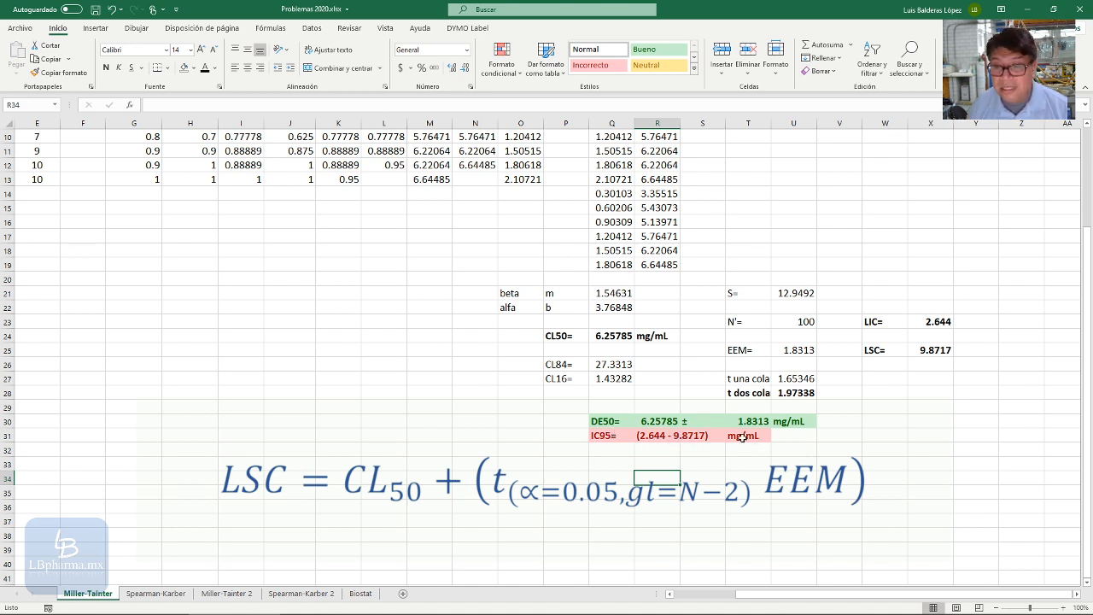
{"action": "left_click", "coordinate": [842, 421]}
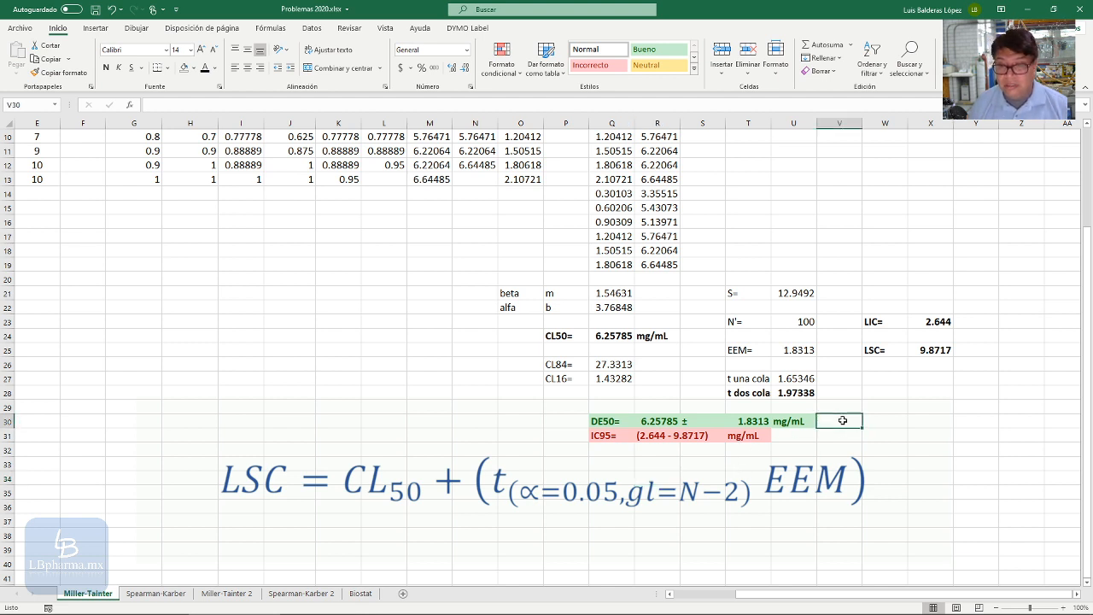
{"action": "left_click", "coordinate": [471, 522]}
{"action": "left_click", "coordinate": [474, 521]}
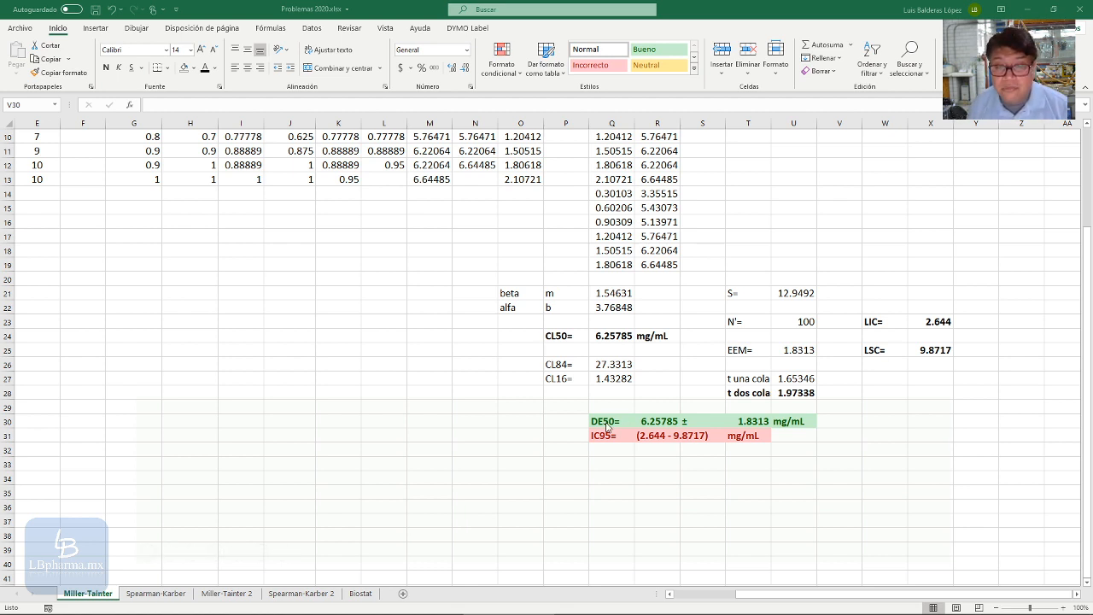
Step: Change the result label in cell Q30 to CL50=
{"action": "left_click", "coordinate": [604, 422]}
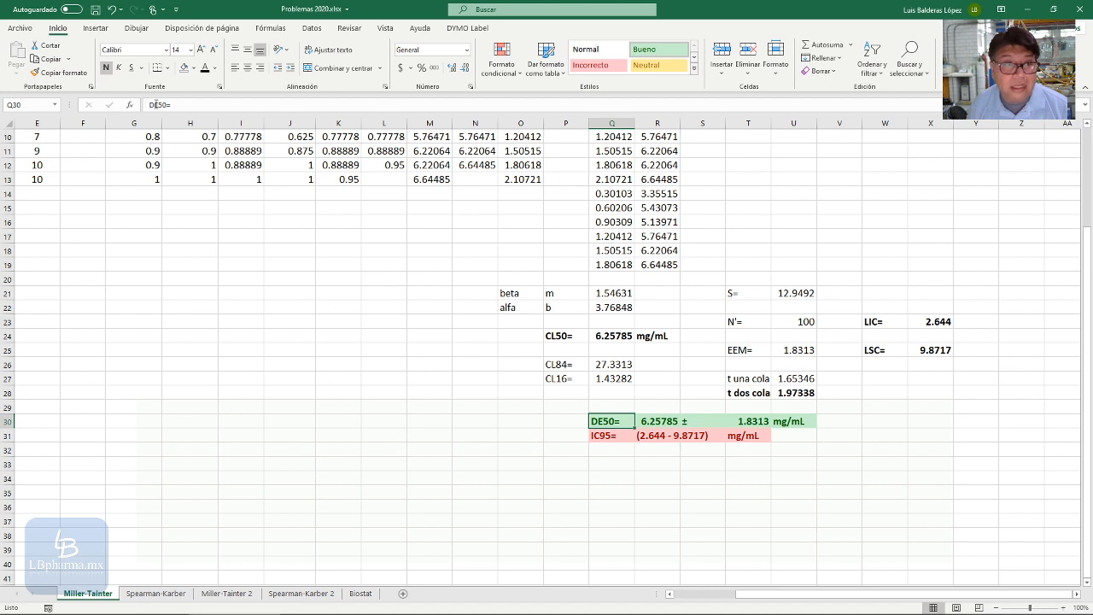
{"action": "double_click", "coordinate": [157, 104]}
{"action": "type", "text": "CL50"}
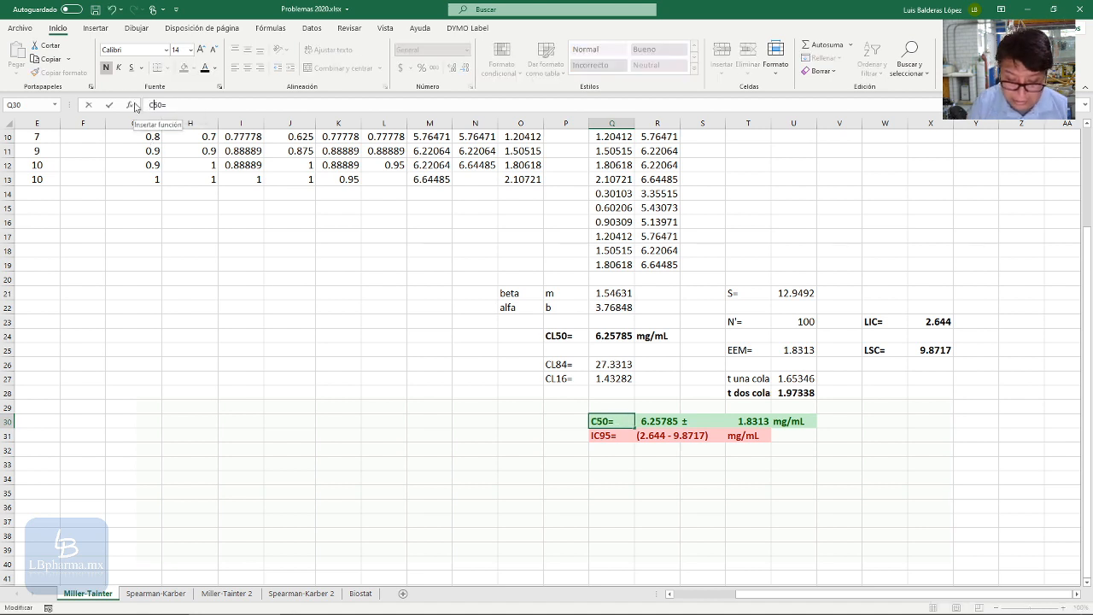
{"action": "key", "text": "Return"}
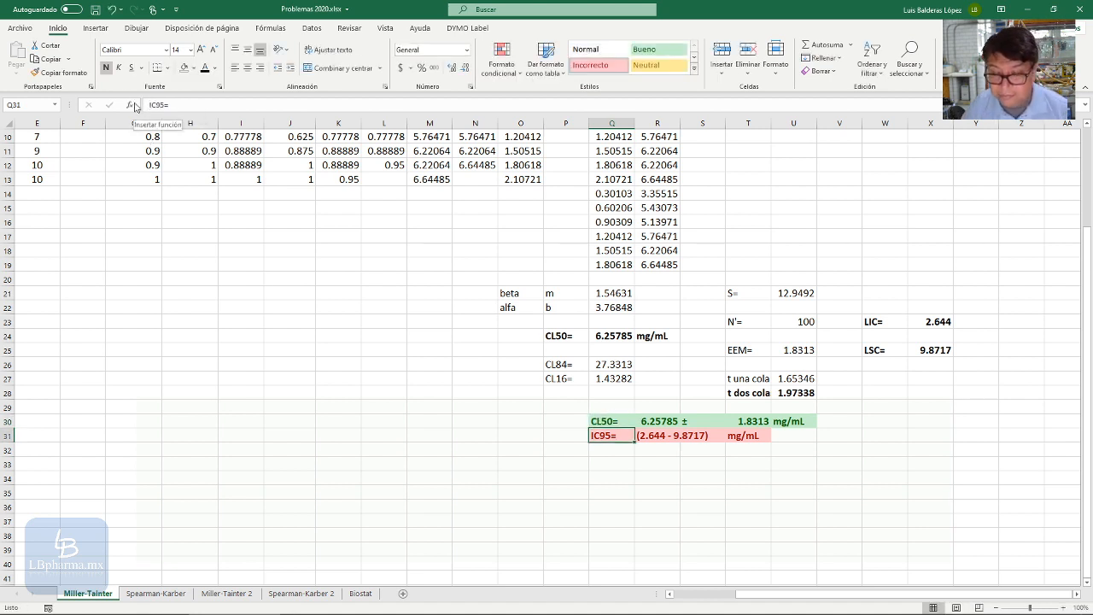